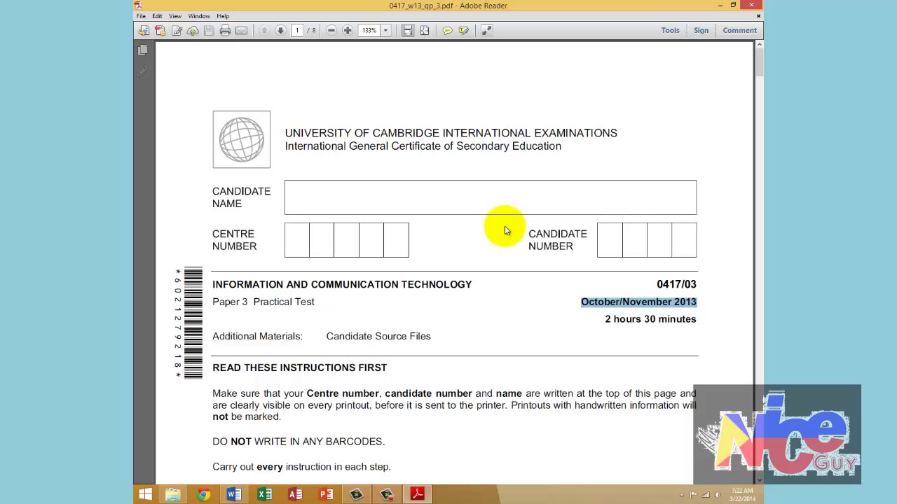
Read the exam paper from the cover page to the first numbered tasks on page 2
{"action": "scroll", "coordinate": [501, 238], "scroll_direction": "down", "scroll_amount": 3}
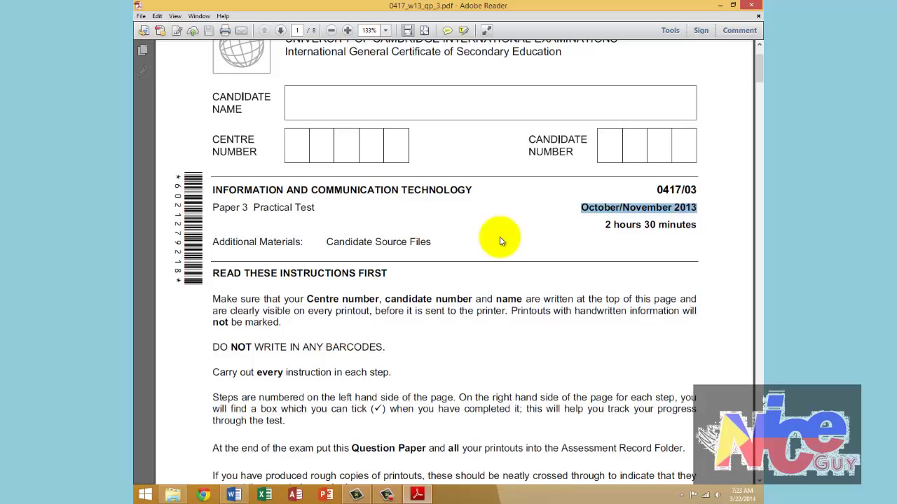
{"action": "scroll", "coordinate": [501, 240], "scroll_direction": "down", "scroll_amount": 18}
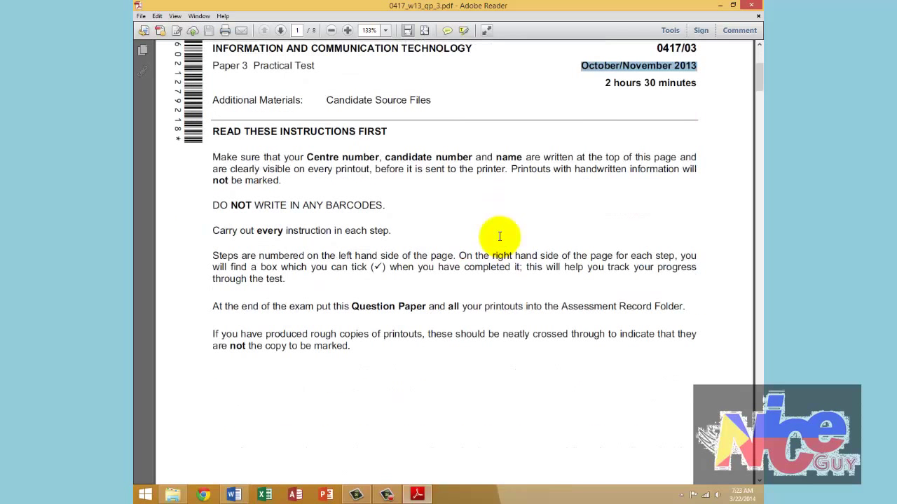
{"action": "scroll", "coordinate": [498, 238], "scroll_direction": "down", "scroll_amount": 5}
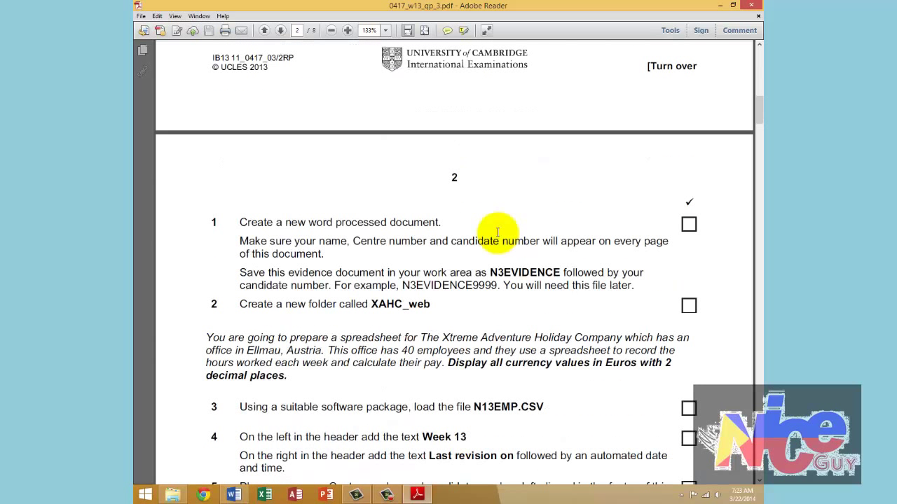
{"action": "scroll", "coordinate": [497, 237], "scroll_direction": "down", "scroll_amount": 3}
{"action": "scroll", "coordinate": [497, 238], "scroll_direction": "up", "scroll_amount": 6}
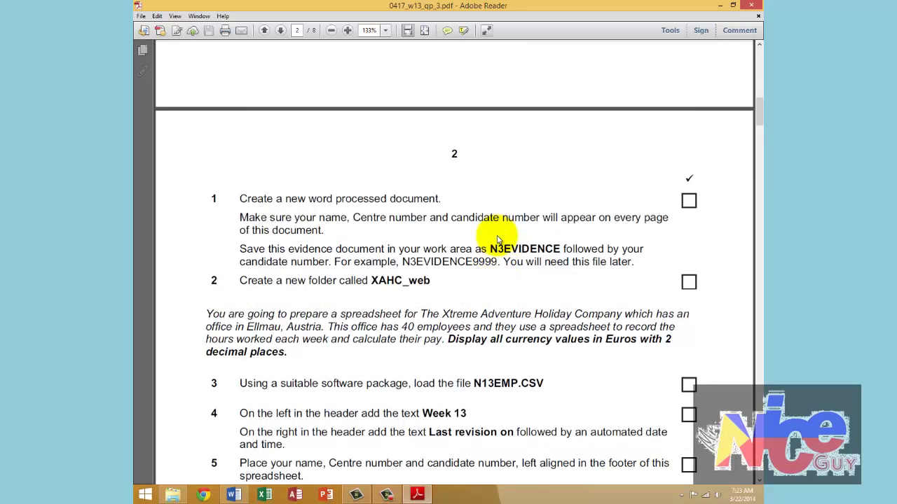
{"action": "scroll", "coordinate": [498, 240], "scroll_direction": "down", "scroll_amount": 6}
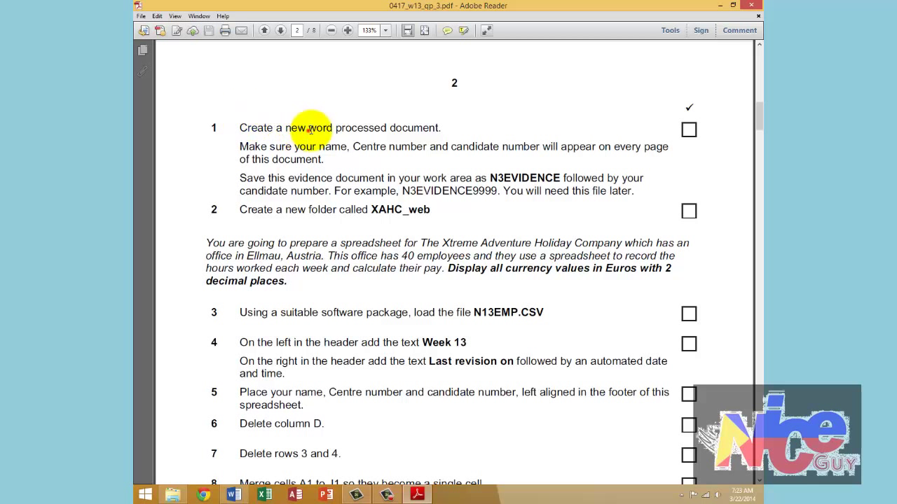
Highlight "word processed" in task 1, then switch to Word and create a new blank document
{"action": "left_click_drag", "start_coordinate": [309, 128], "coordinate": [386, 127]}
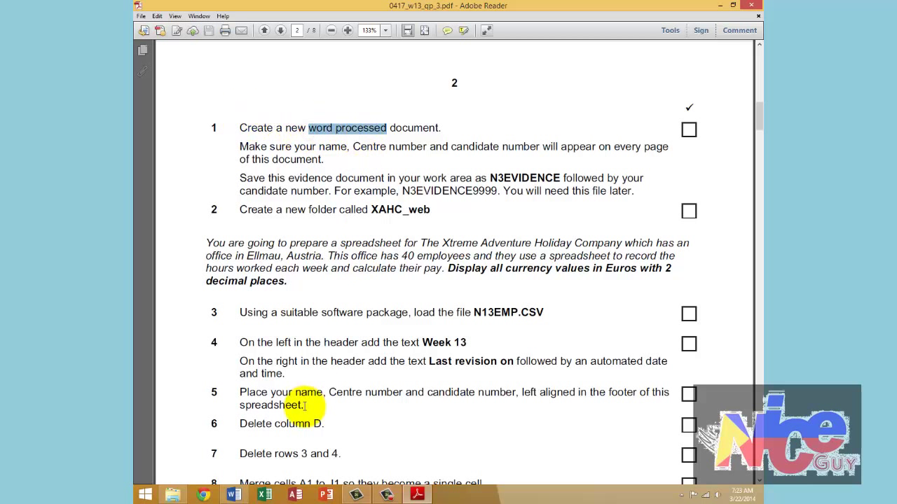
{"action": "left_click", "coordinate": [234, 496]}
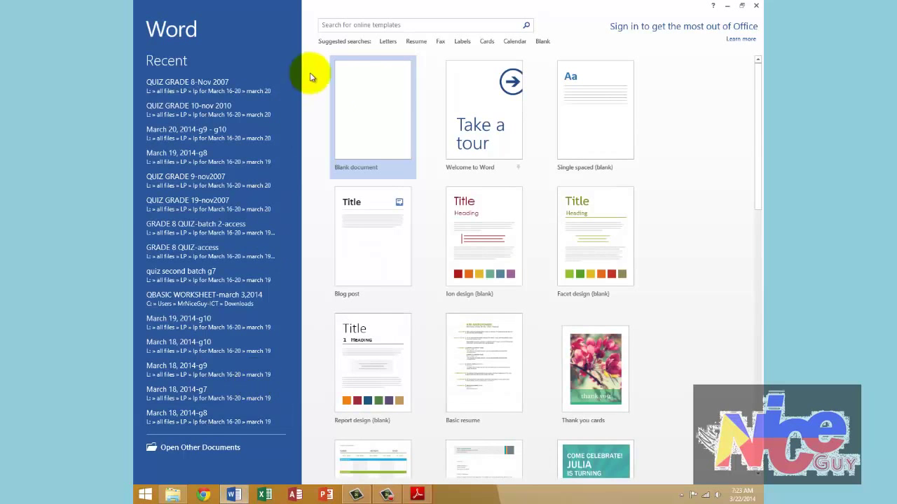
{"action": "left_click", "coordinate": [362, 93]}
Review task 1 in the exam paper for the required candidate details and highlight the file name N3EVIDENCE
{"action": "key", "text": "alt+Tab"}
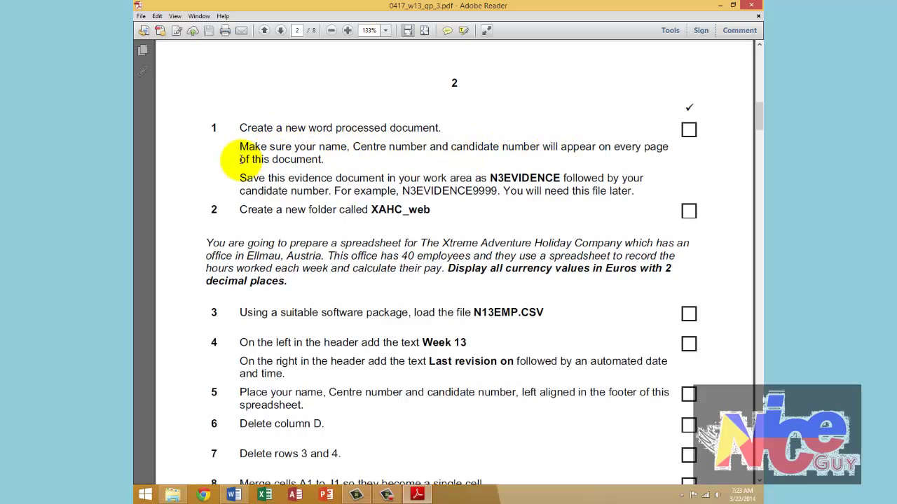
{"action": "key", "text": "alt+Tab"}
{"action": "scroll", "coordinate": [404, 182], "scroll_direction": "up", "scroll_amount": 6}
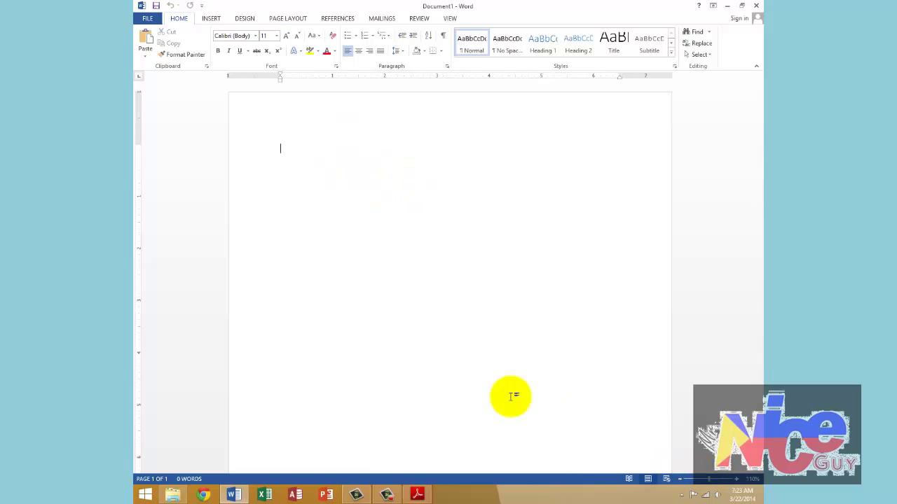
{"action": "key", "text": "alt+Tab"}
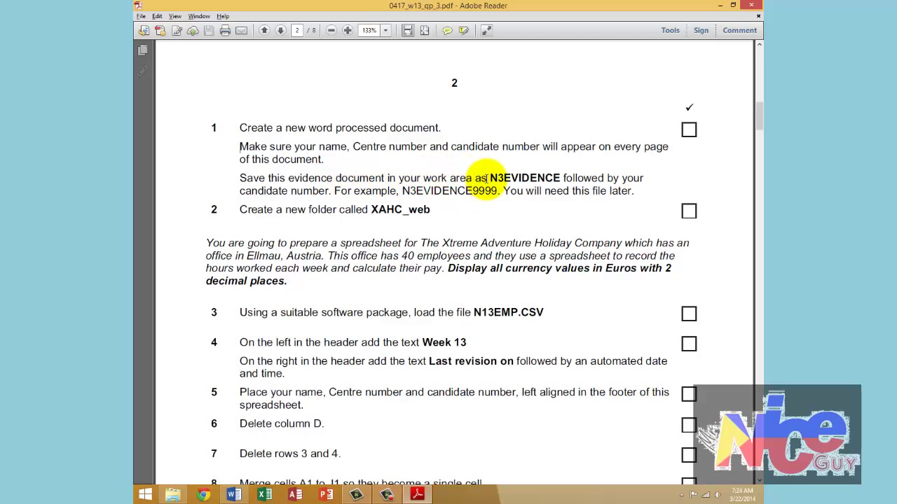
{"action": "left_click_drag", "start_coordinate": [489, 178], "coordinate": [559, 179]}
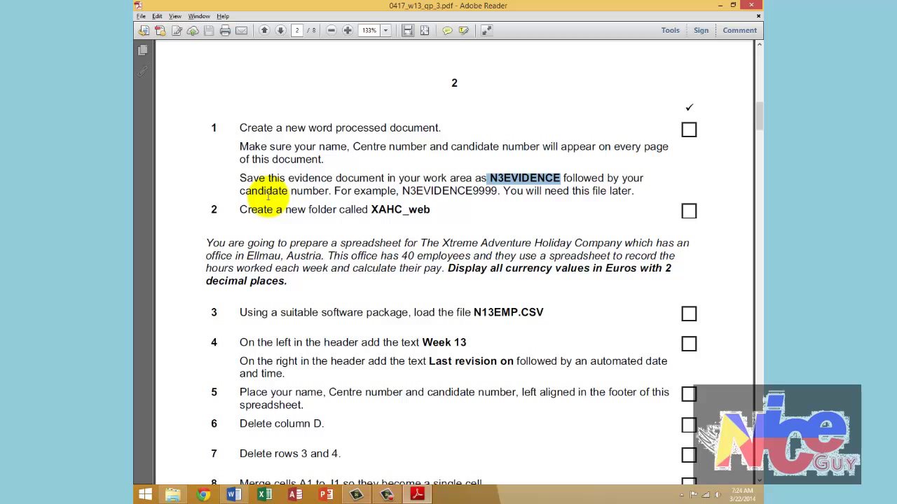
Switch to Word and save the blank document on the Desktop as N3EVIDENCE0123
{"action": "key", "text": "alt+Tab"}
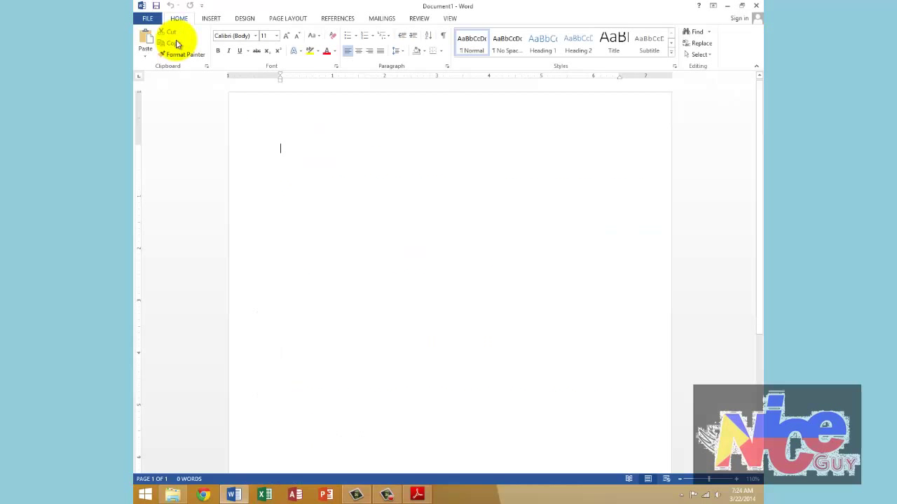
{"action": "left_click", "coordinate": [156, 9]}
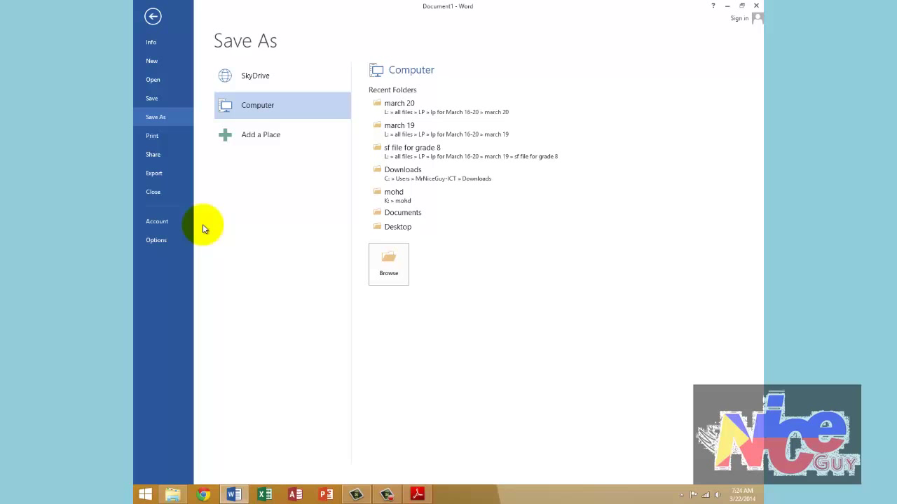
{"action": "left_click", "coordinate": [393, 264]}
{"action": "left_click", "coordinate": [324, 117]}
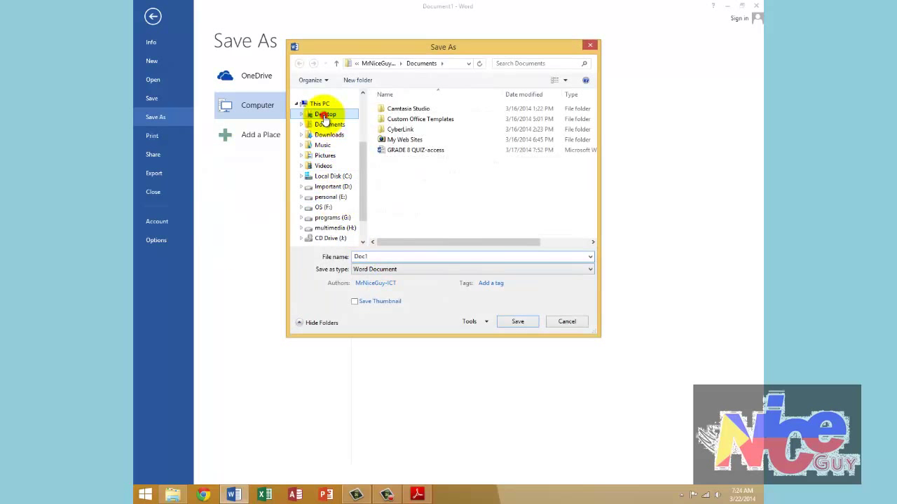
{"action": "left_click", "coordinate": [397, 255]}
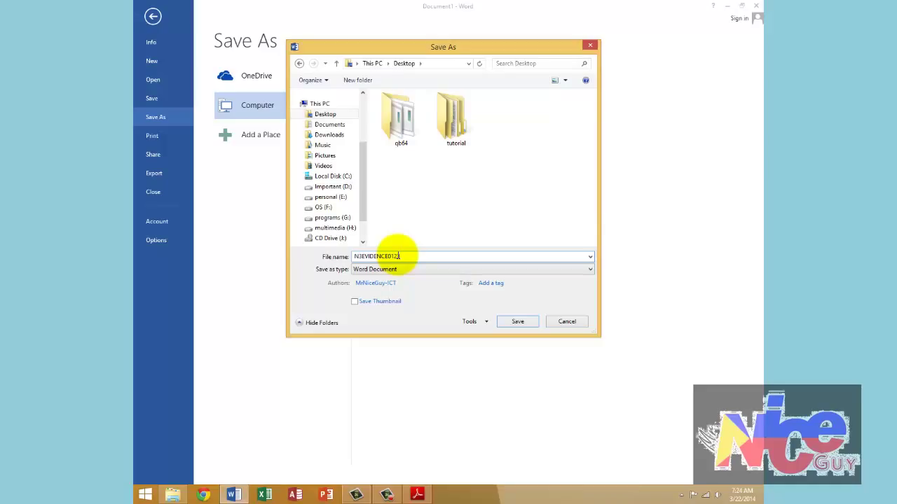
{"action": "type", "text": "N3EVIDENCE0123"}
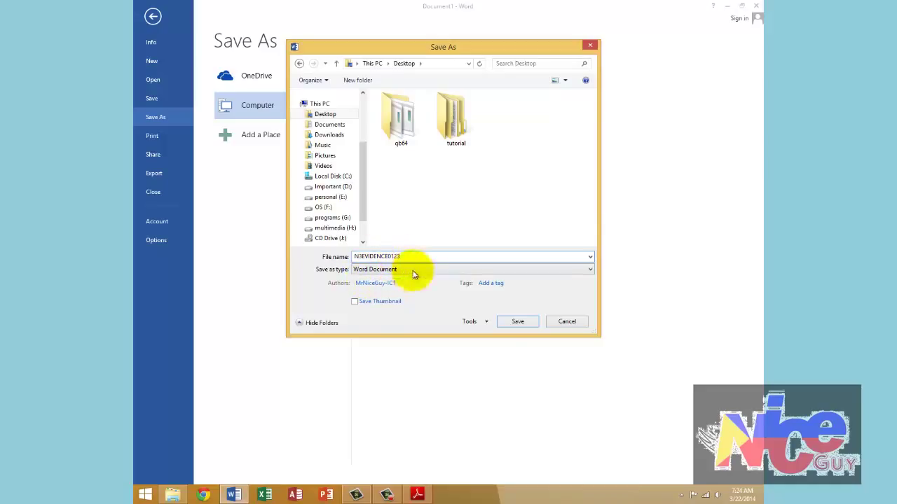
{"action": "left_click", "coordinate": [516, 321]}
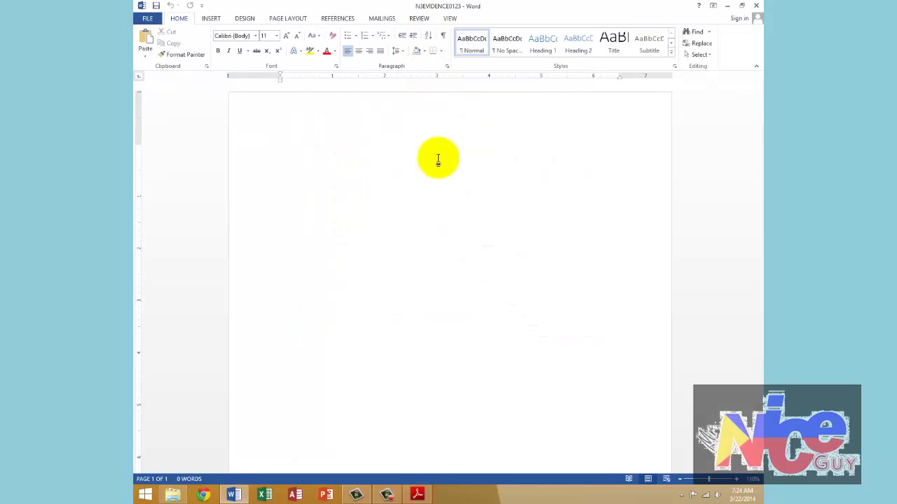
Return to the exam paper in Adobe Reader and highlight the folder name XAHC_web in task 2
{"action": "key", "text": "alt+Tab"}
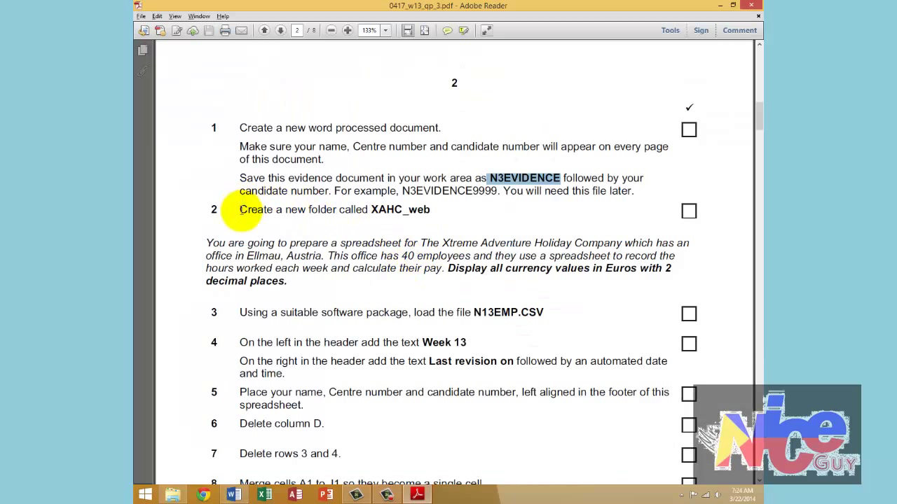
{"action": "scroll", "coordinate": [238, 207], "scroll_direction": "down", "scroll_amount": 1}
{"action": "left_click_drag", "start_coordinate": [240, 186], "coordinate": [430, 186]}
{"action": "left_click", "coordinate": [414, 198]}
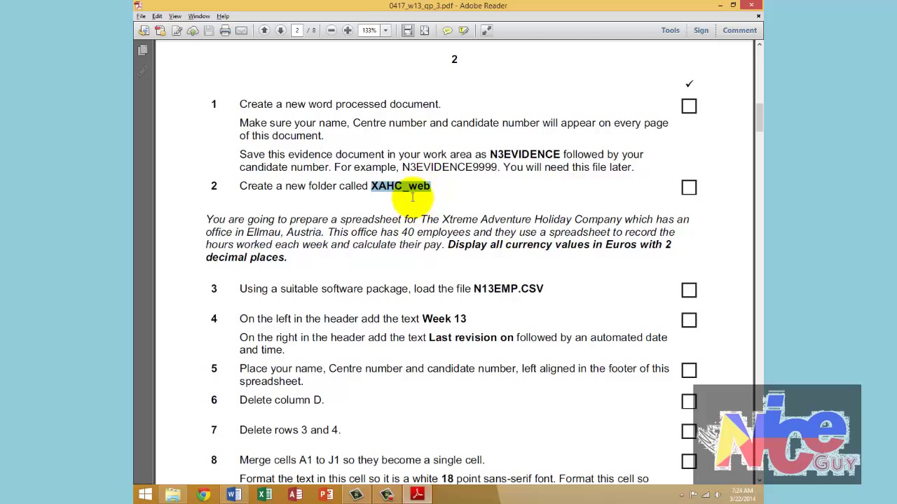
Create a new folder on the Windows desktop and refresh the desktop
{"action": "left_click", "coordinate": [762, 500]}
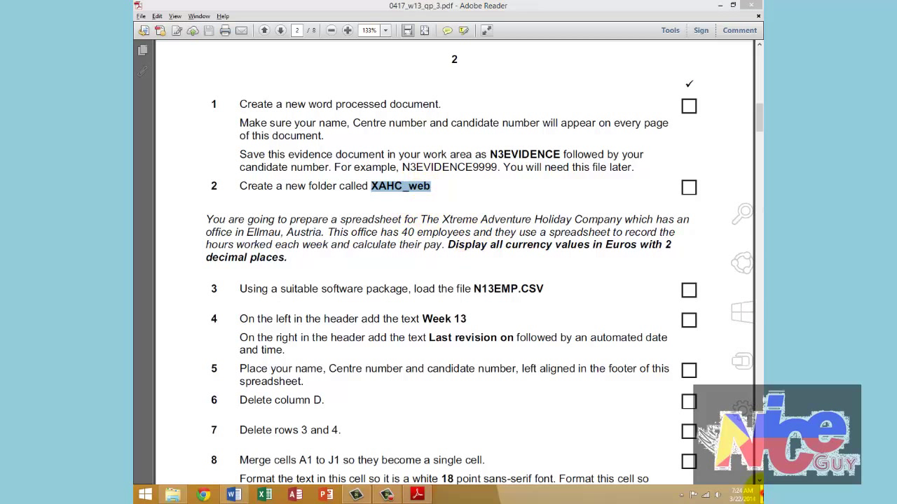
{"action": "right_click", "coordinate": [366, 88]}
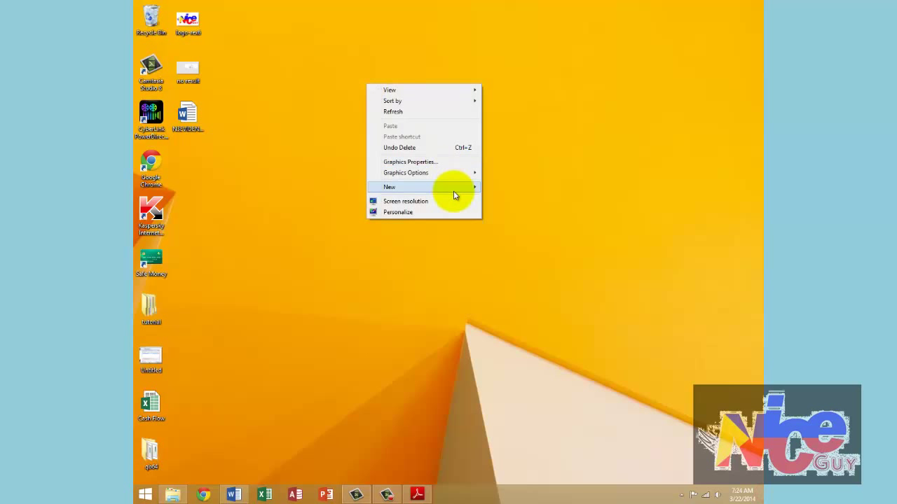
{"action": "mouse_move", "coordinate": [453, 189]}
{"action": "left_click", "coordinate": [504, 187]}
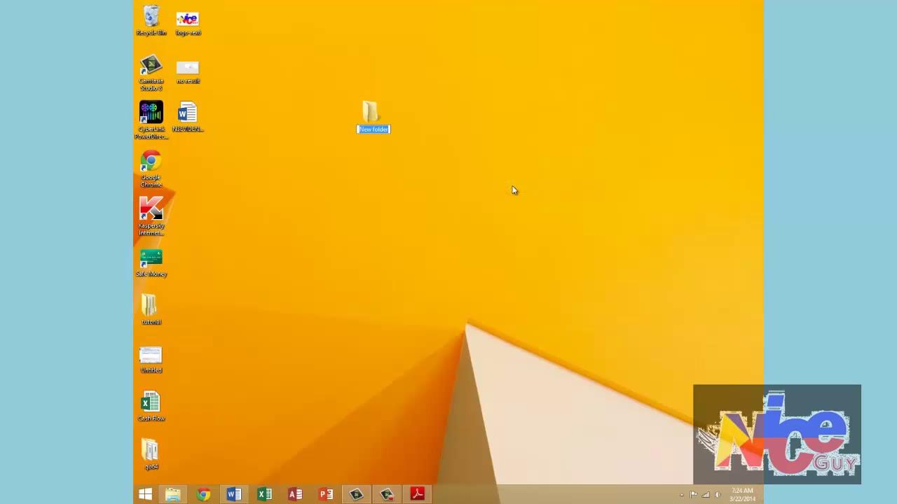
{"action": "left_click", "coordinate": [452, 173]}
{"action": "left_click_drag", "start_coordinate": [253, 141], "coordinate": [203, 157]}
{"action": "left_click", "coordinate": [269, 167]}
{"action": "key", "text": "F5"}
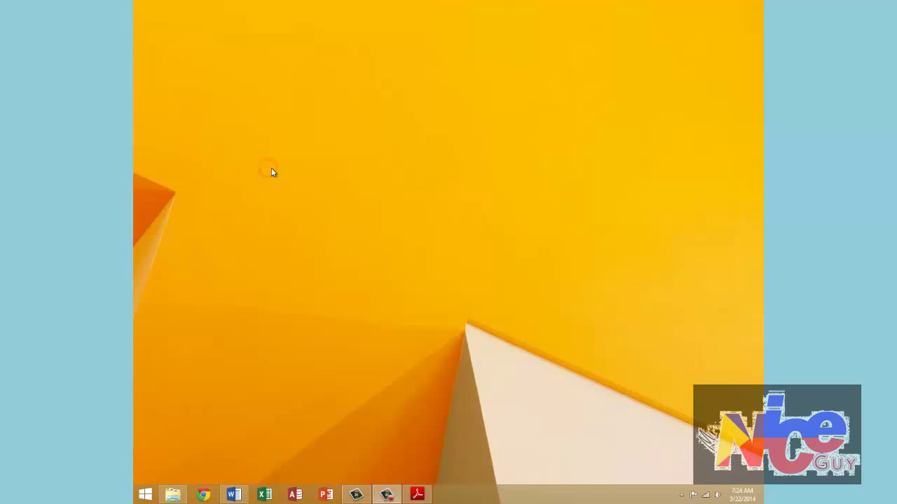
Return to the exam paper and highlight the spreadsheet scenario, including the instruction to display currency in Euros with 2 decimal places
{"action": "key", "text": "F9"}
{"action": "key", "text": "alt+Tab"}
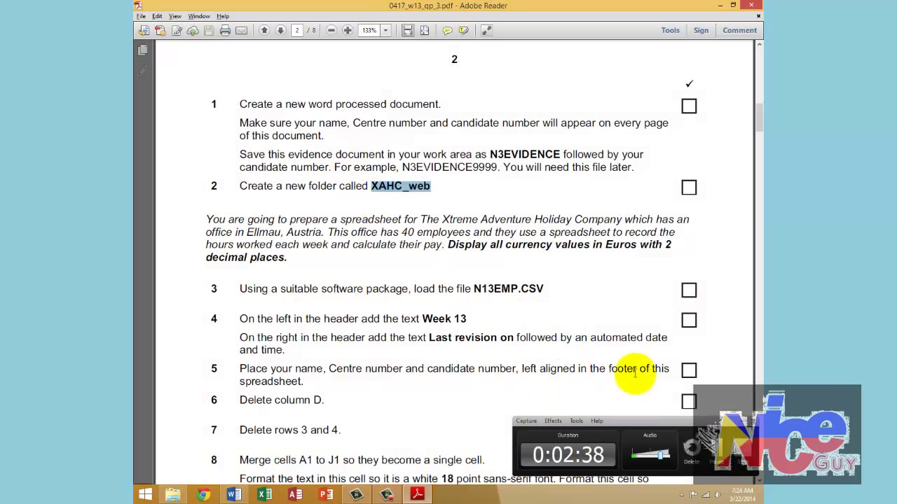
{"action": "left_click", "coordinate": [400, 279]}
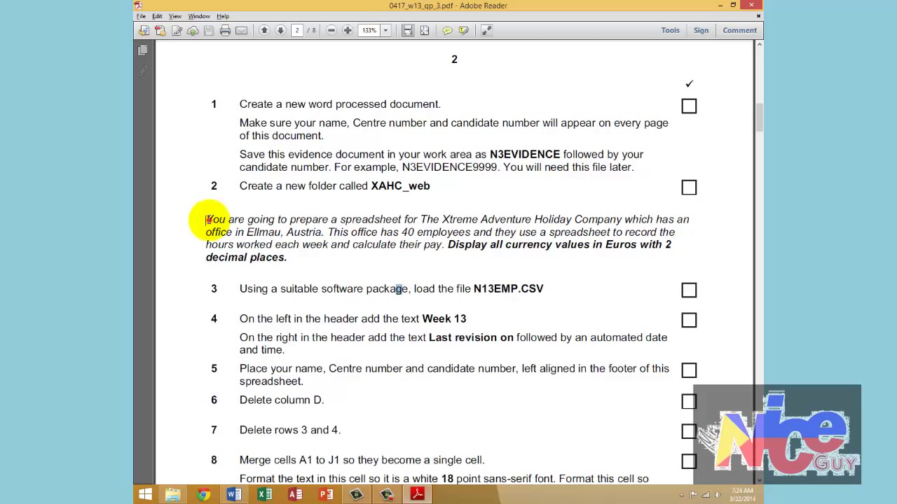
{"action": "left_click_drag", "start_coordinate": [207, 219], "coordinate": [351, 236]}
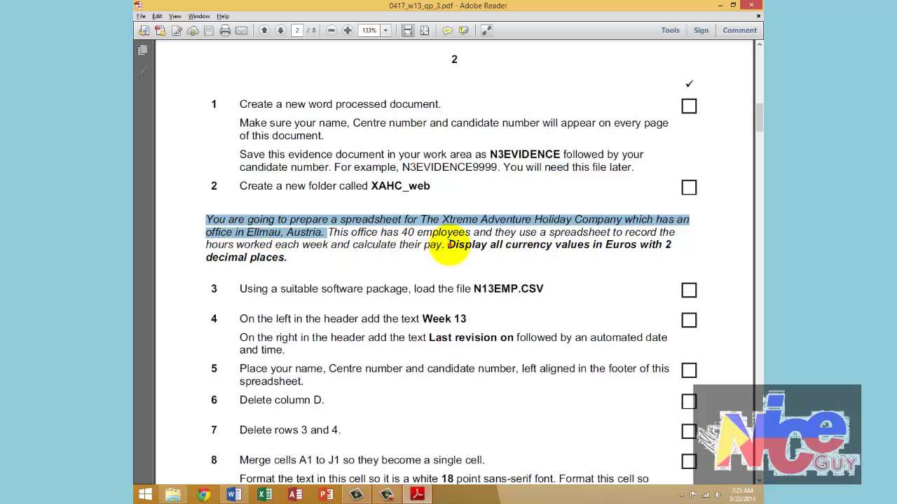
{"action": "left_click_drag", "start_coordinate": [448, 247], "coordinate": [285, 261]}
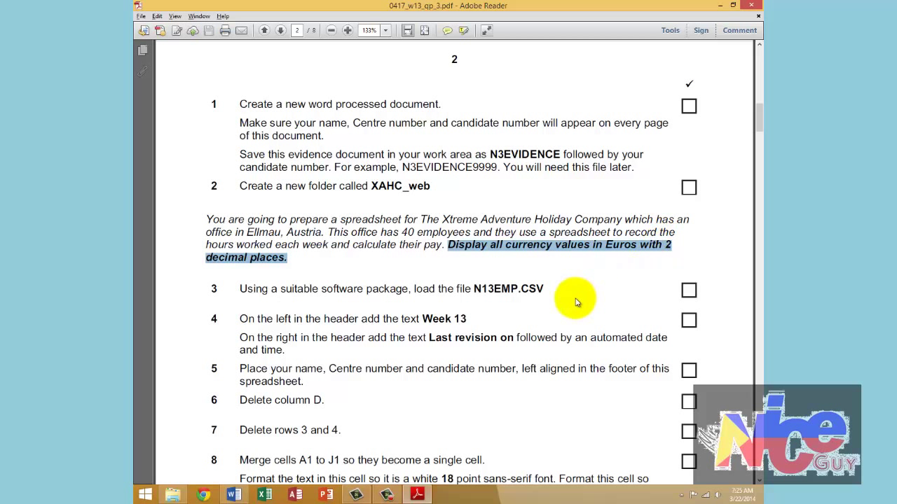
{"action": "scroll", "coordinate": [576, 301], "scroll_direction": "down", "scroll_amount": 3}
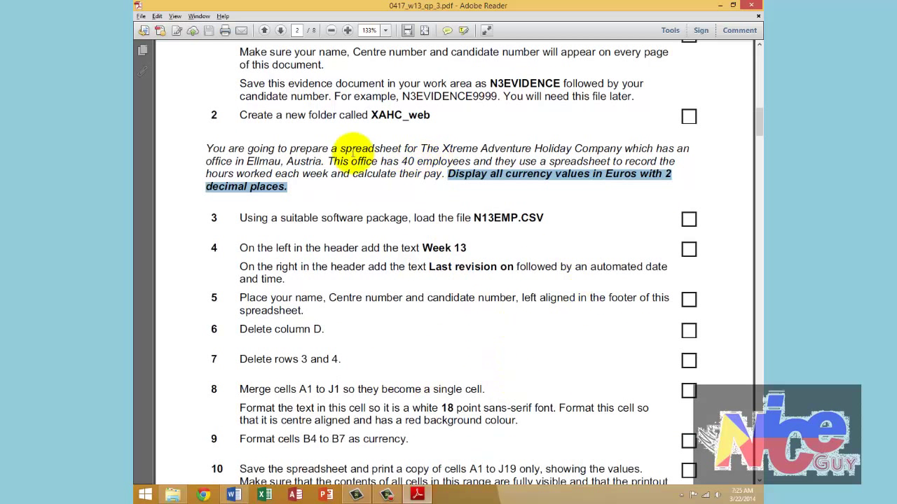
{"action": "left_click_drag", "start_coordinate": [206, 149], "coordinate": [289, 186]}
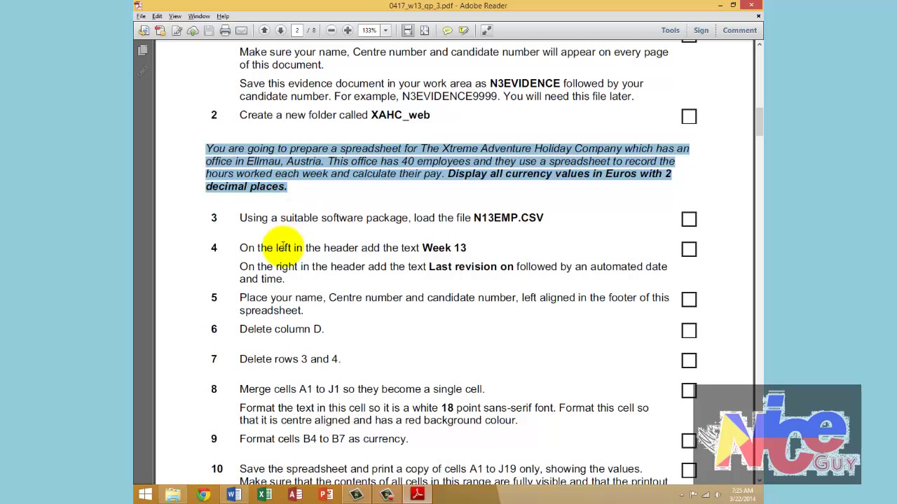
Highlight the file name N13EMP.CSV in task 3 of the exam paper
{"action": "scroll", "coordinate": [286, 272], "scroll_direction": "down", "scroll_amount": 2}
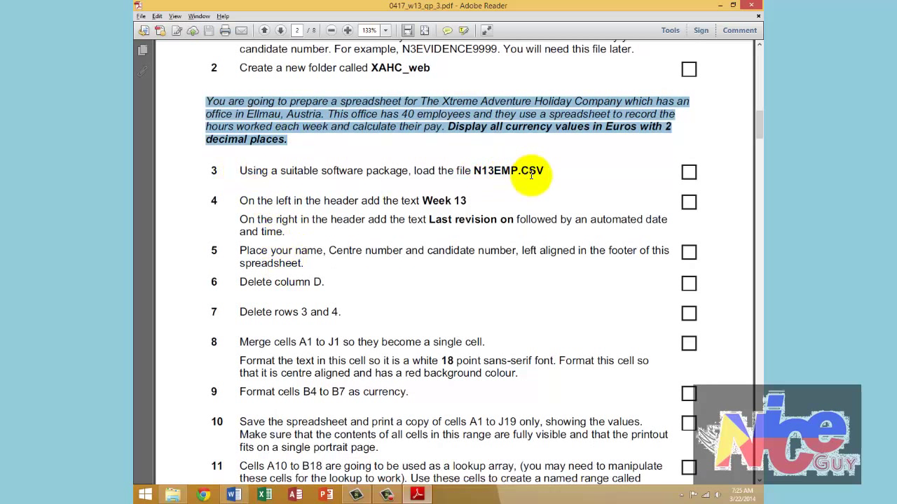
{"action": "left_click_drag", "start_coordinate": [541, 171], "coordinate": [474, 172]}
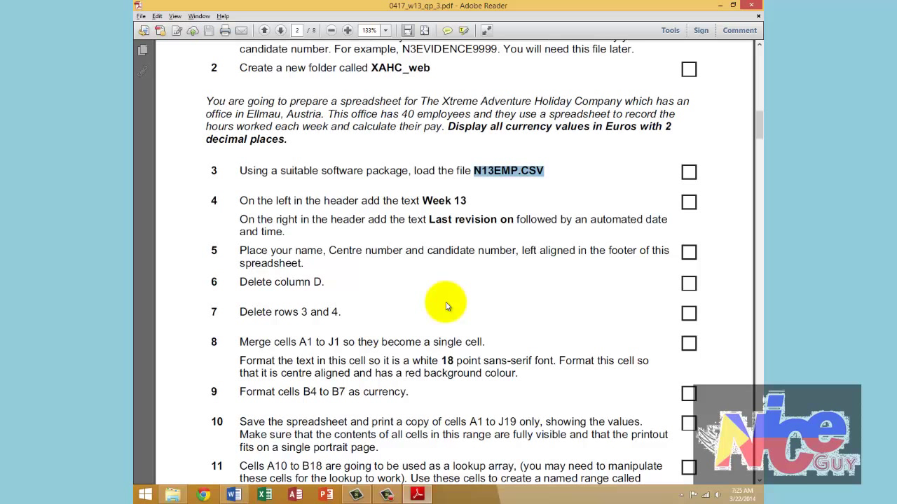
{"action": "right_click", "coordinate": [488, 176]}
{"action": "left_click", "coordinate": [492, 180]}
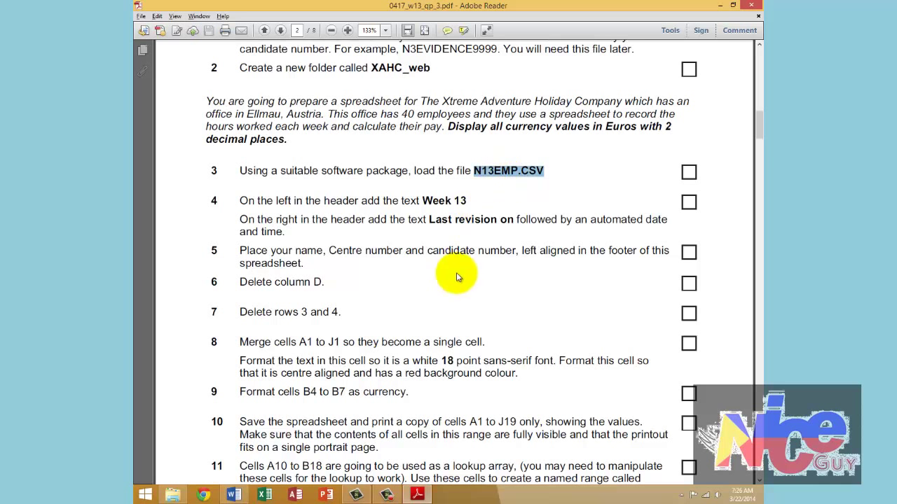
Switch to the paper's folder in File Explorer and open the 0417_w13_sf_03 zip archive in WinRAR
{"action": "mouse_move", "coordinate": [168, 497]}
{"action": "left_click", "coordinate": [203, 428]}
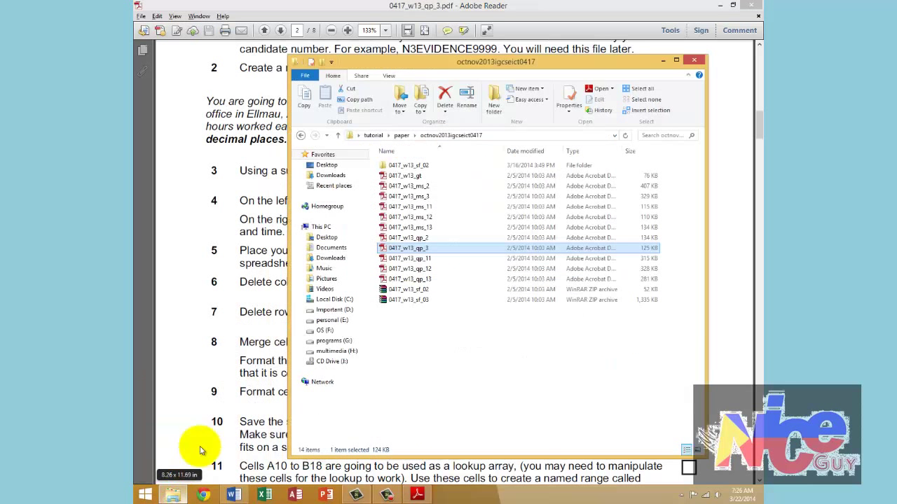
{"action": "left_click", "coordinate": [401, 301]}
{"action": "double_click", "coordinate": [401, 302]}
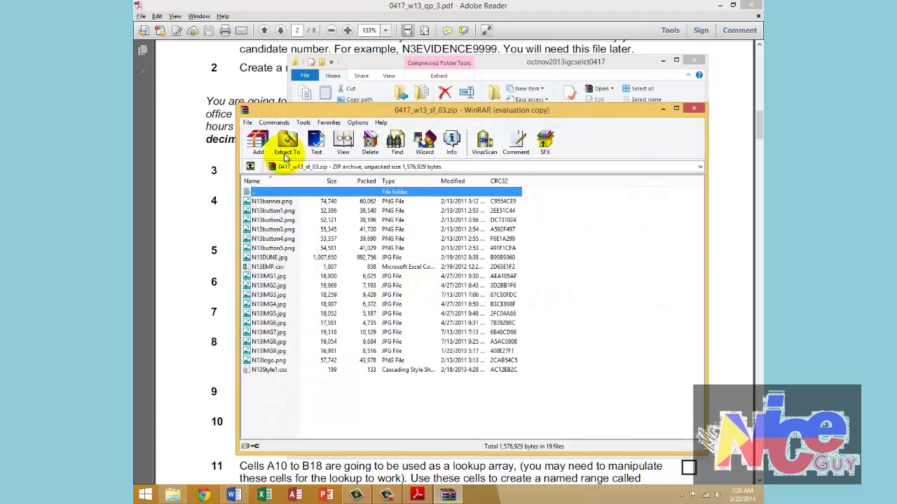
Extract the archive's contents into a new subfolder of the proposed 0417_w13_sf_03 destination folder, and close the archive
{"action": "left_click", "coordinate": [288, 144]}
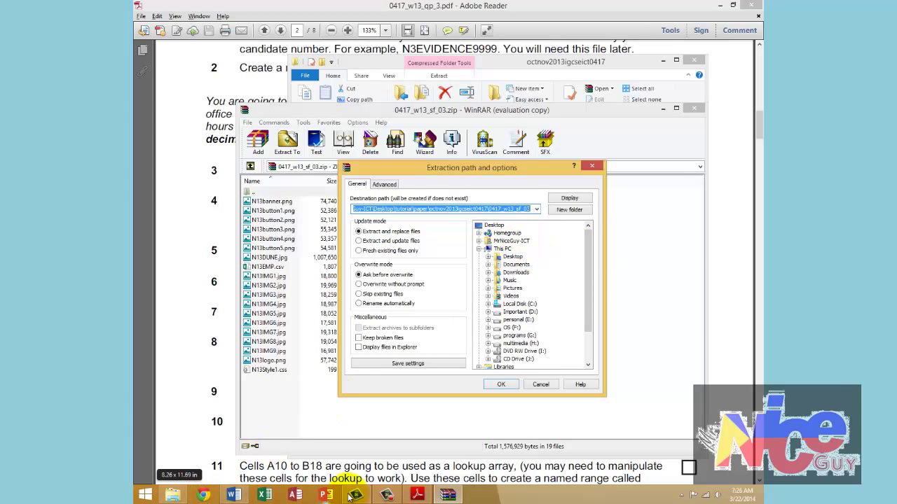
{"action": "left_click", "coordinate": [408, 492]}
{"action": "scroll", "coordinate": [410, 295], "scroll_direction": "up", "scroll_amount": 3}
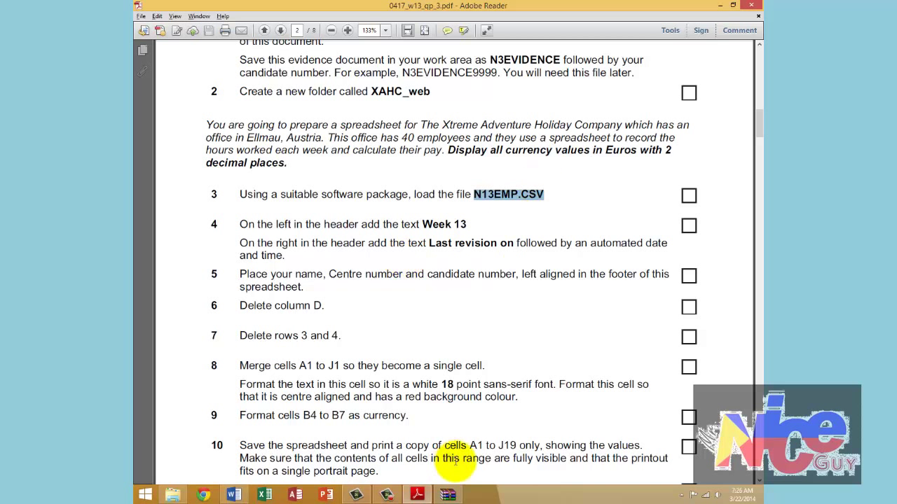
{"action": "left_click", "coordinate": [448, 494]}
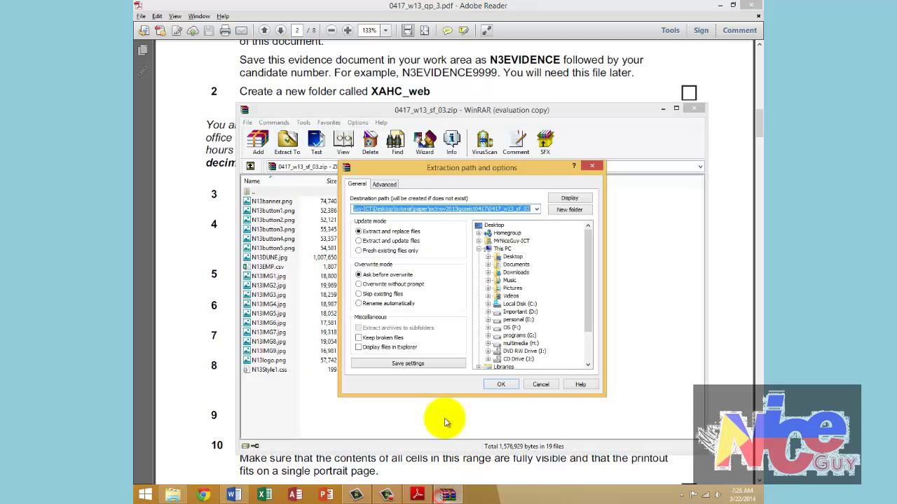
{"action": "left_click", "coordinate": [569, 209]}
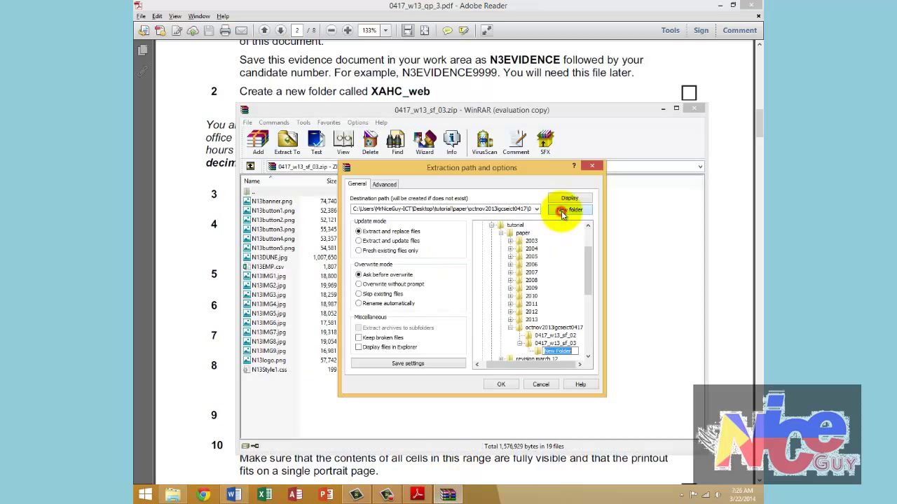
{"action": "left_click", "coordinate": [505, 384]}
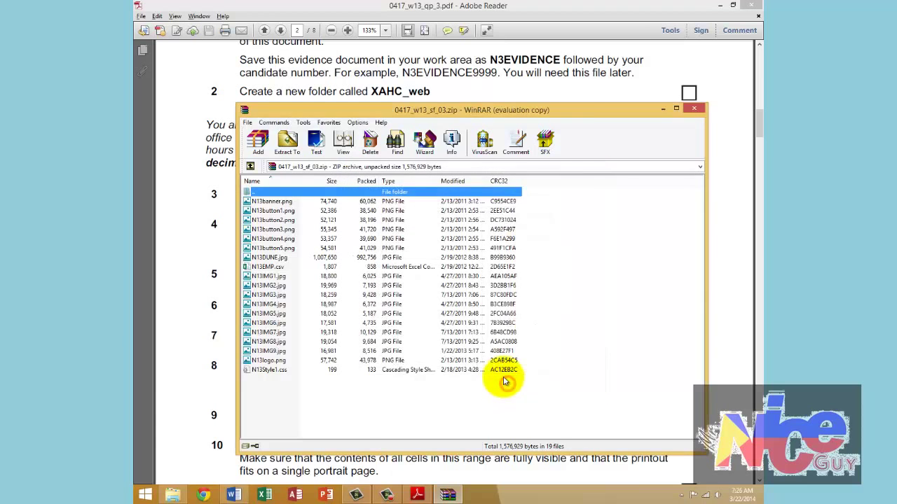
{"action": "left_click", "coordinate": [695, 110]}
Show the Windows desktop and refresh it
{"action": "left_click", "coordinate": [761, 496]}
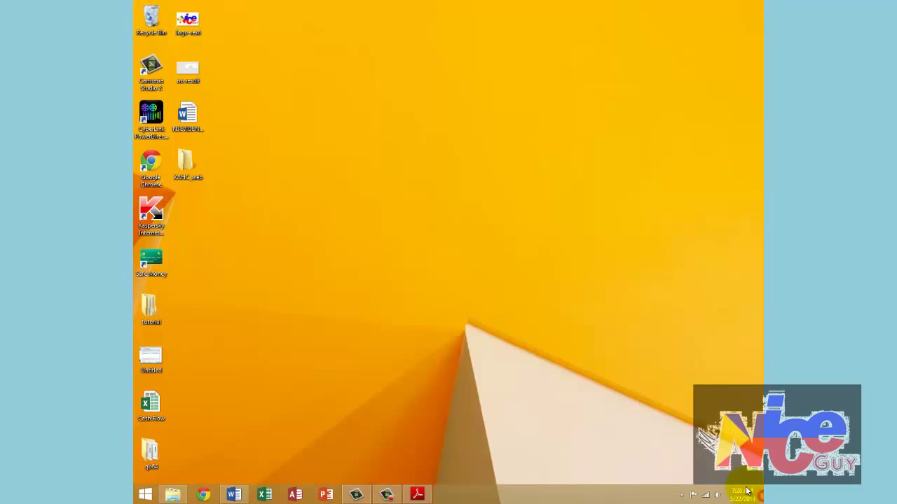
{"action": "left_click", "coordinate": [353, 225]}
{"action": "right_click", "coordinate": [318, 211]}
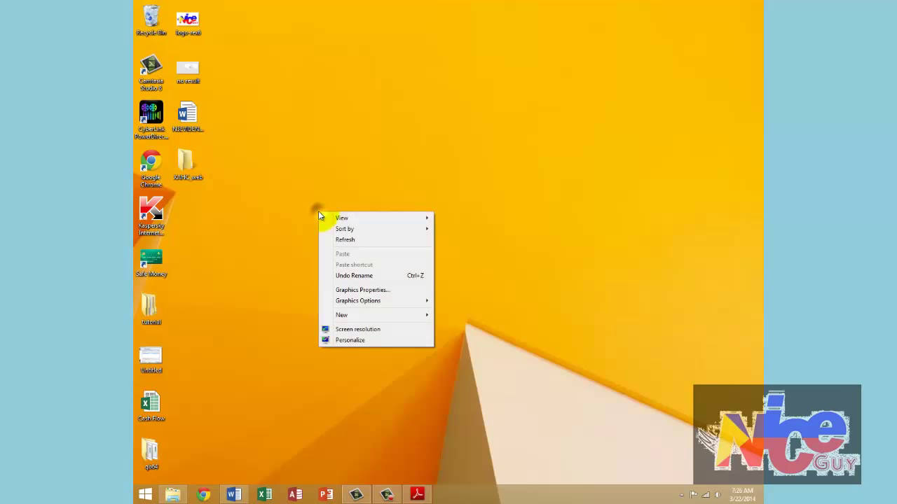
{"action": "left_click", "coordinate": [348, 238]}
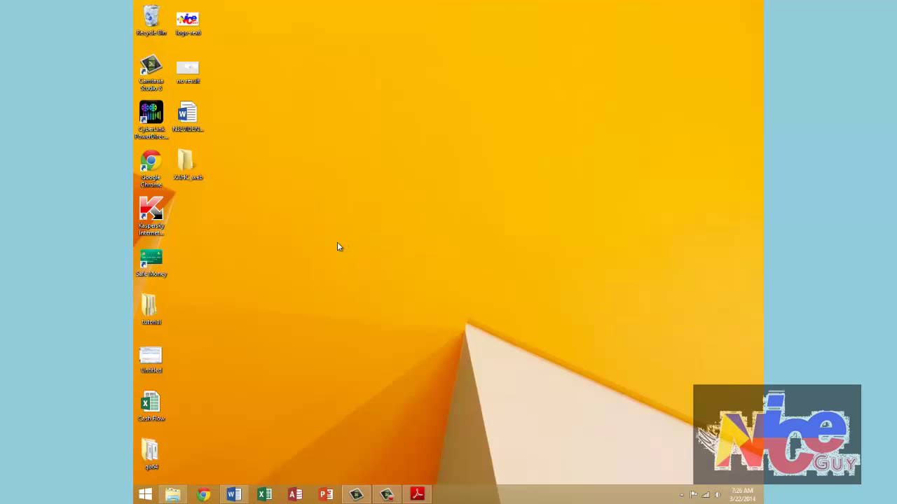
Open the new subfolder inside the extracted 0417_w13_sf_03 folder and reposition its window so all source files are in view
{"action": "left_click", "coordinate": [181, 488]}
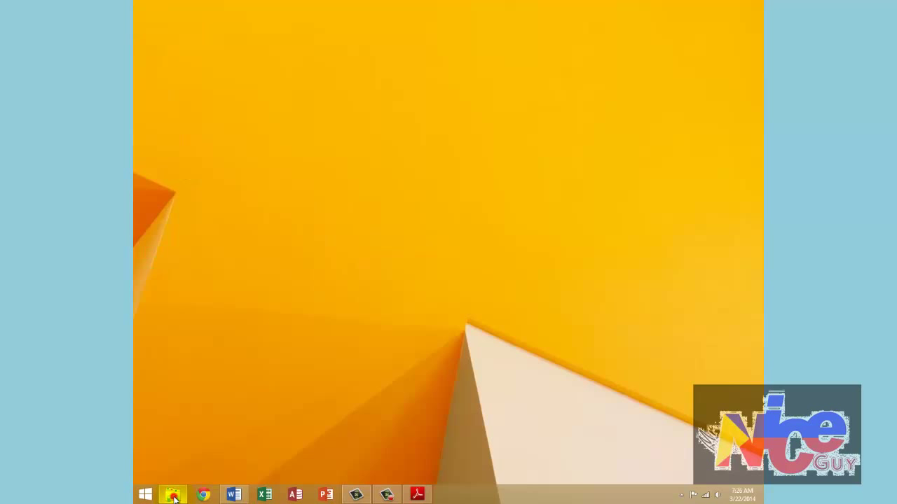
{"action": "double_click", "coordinate": [410, 312]}
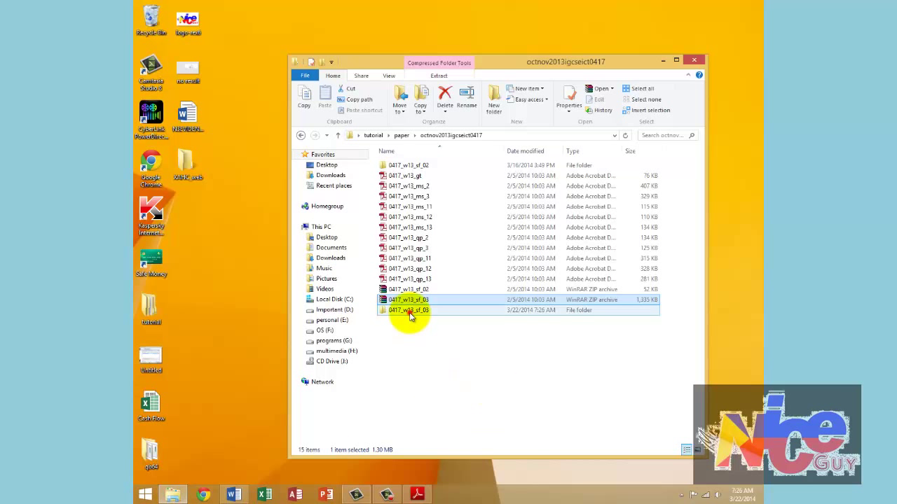
{"action": "left_click_drag", "start_coordinate": [355, 63], "coordinate": [471, 94]}
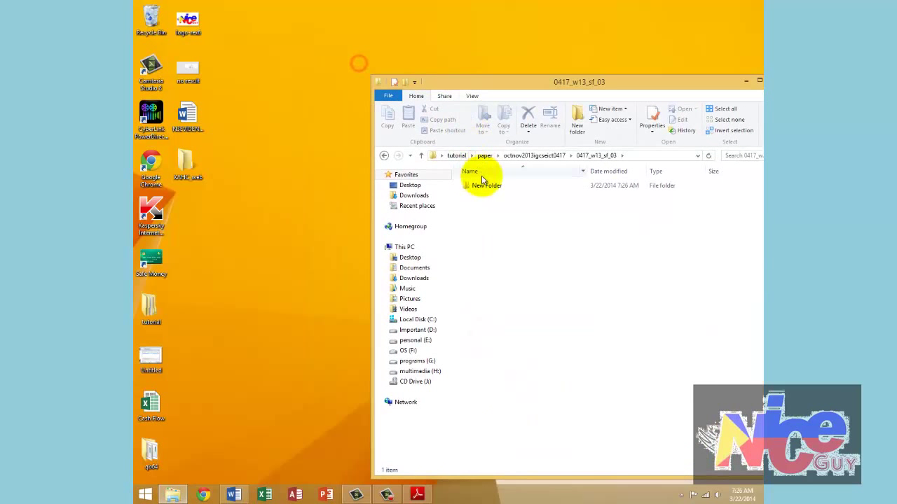
{"action": "double_click", "coordinate": [483, 184]}
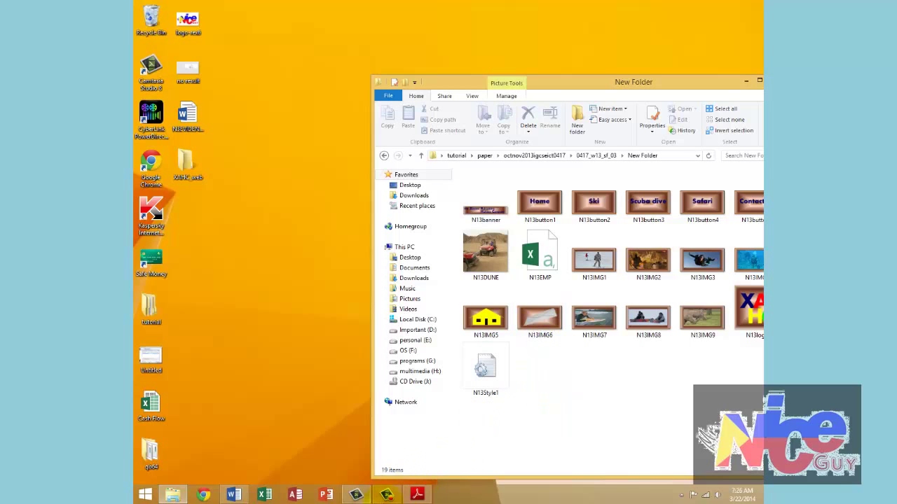
{"action": "left_click", "coordinate": [417, 495]}
{"action": "left_click", "coordinate": [418, 495]}
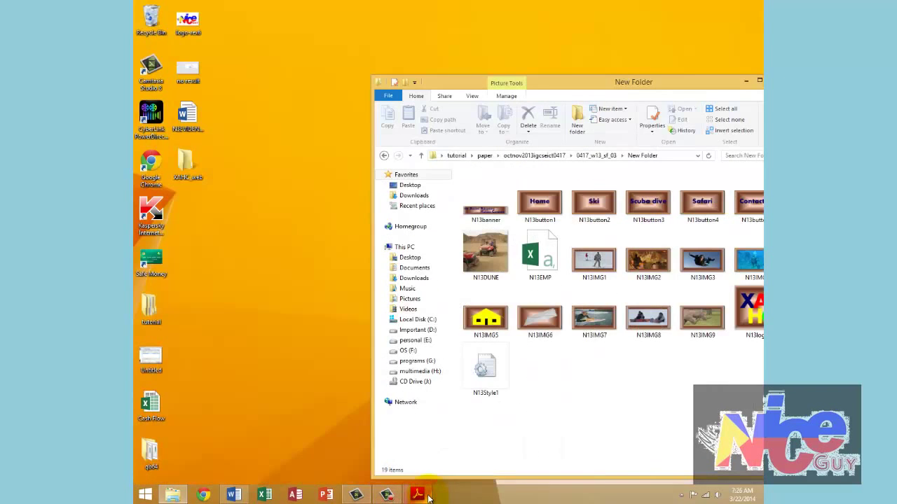
{"action": "left_click_drag", "start_coordinate": [558, 91], "coordinate": [415, 30]}
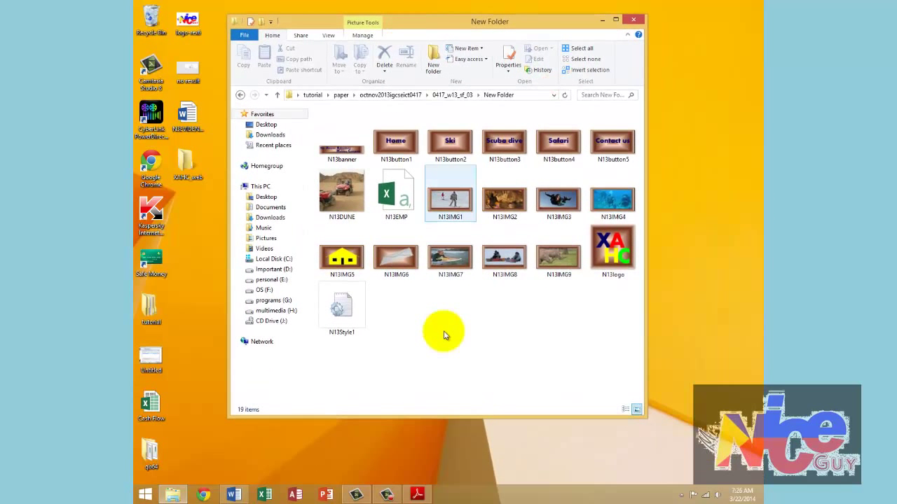
Open the N13EMP file in Excel to view its data, and close the workbook
{"action": "left_click", "coordinate": [402, 188]}
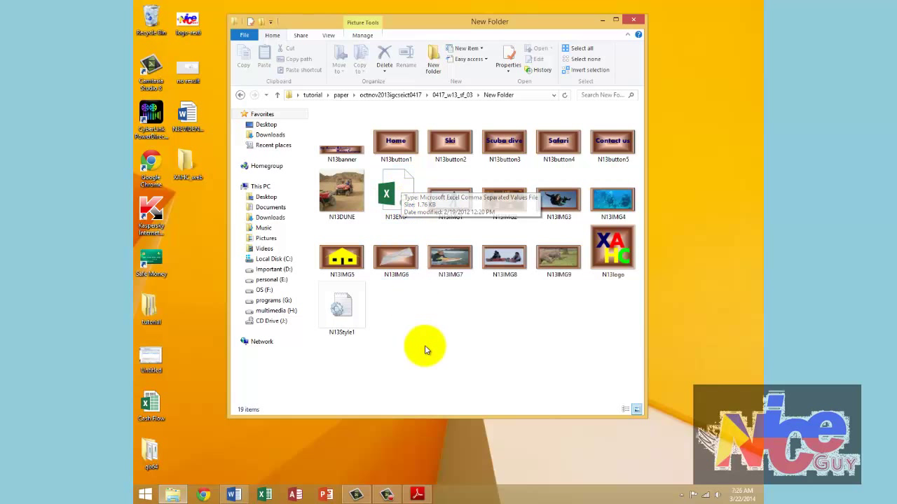
{"action": "double_click", "coordinate": [398, 200]}
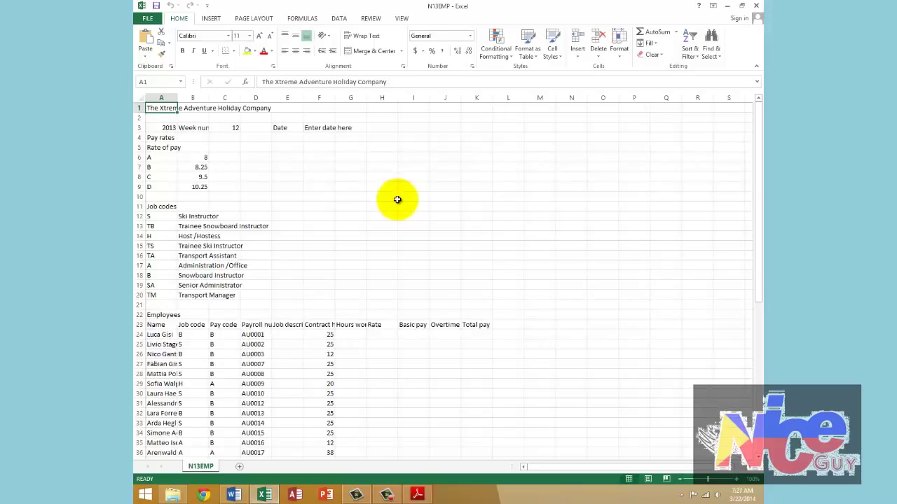
{"action": "left_click", "coordinate": [398, 199]}
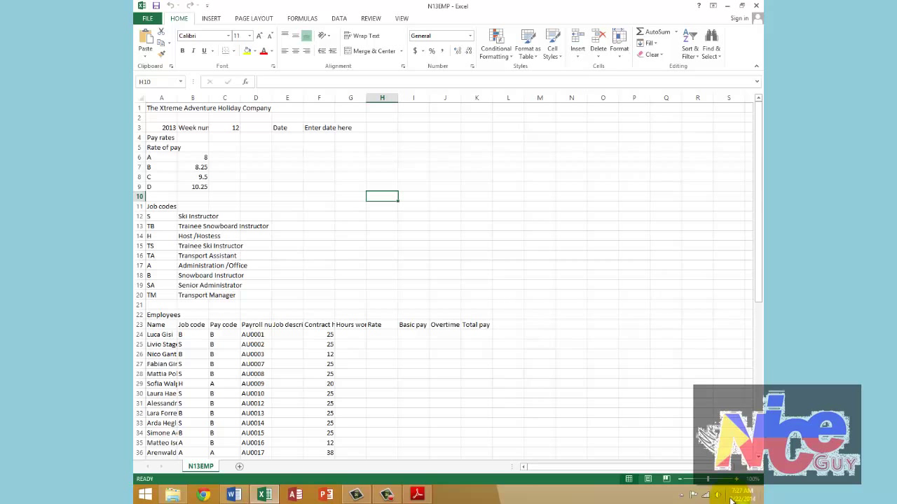
{"action": "left_click", "coordinate": [755, 6]}
Reopen N13EMP, try out a much wider column A, and close the workbook again
{"action": "double_click", "coordinate": [399, 197]}
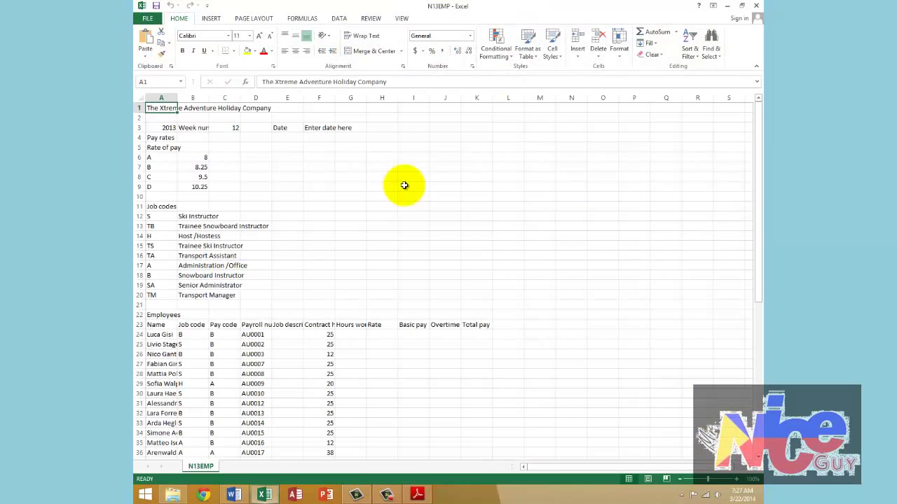
{"action": "left_click_drag", "start_coordinate": [177, 98], "coordinate": [475, 120]}
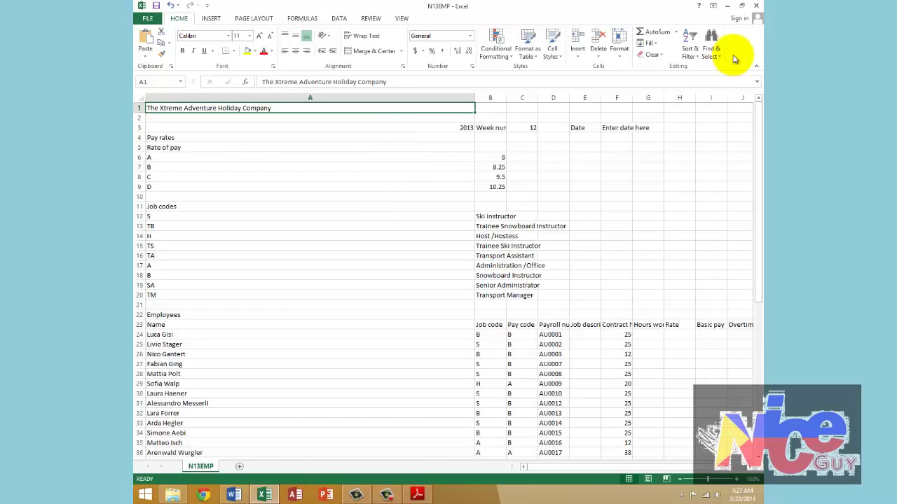
{"action": "left_click", "coordinate": [756, 6]}
Open N13EMP in Excel again and insert a page header with the text Week 13 from task 4 in its left section
{"action": "left_click", "coordinate": [172, 494]}
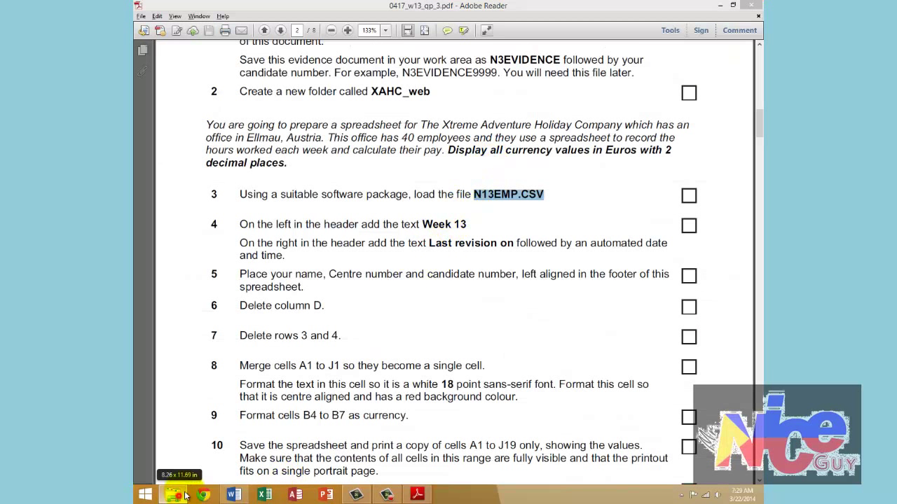
{"action": "double_click", "coordinate": [396, 182]}
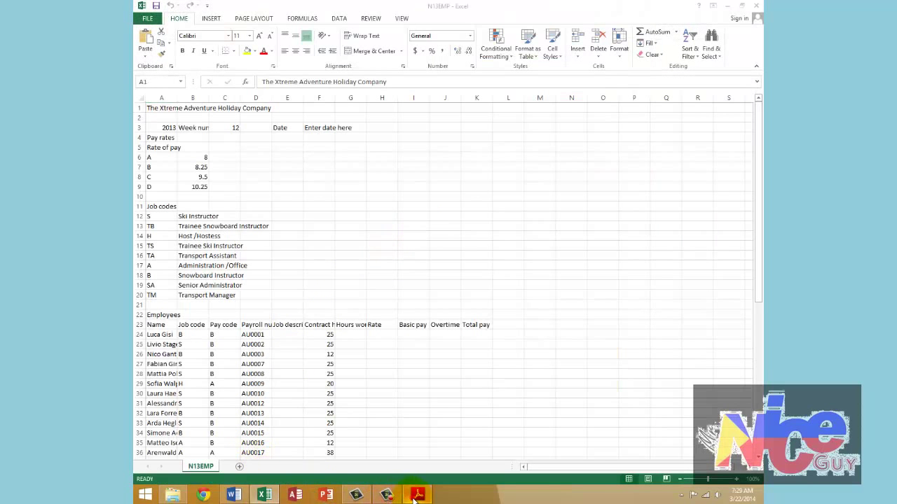
{"action": "left_click", "coordinate": [417, 495]}
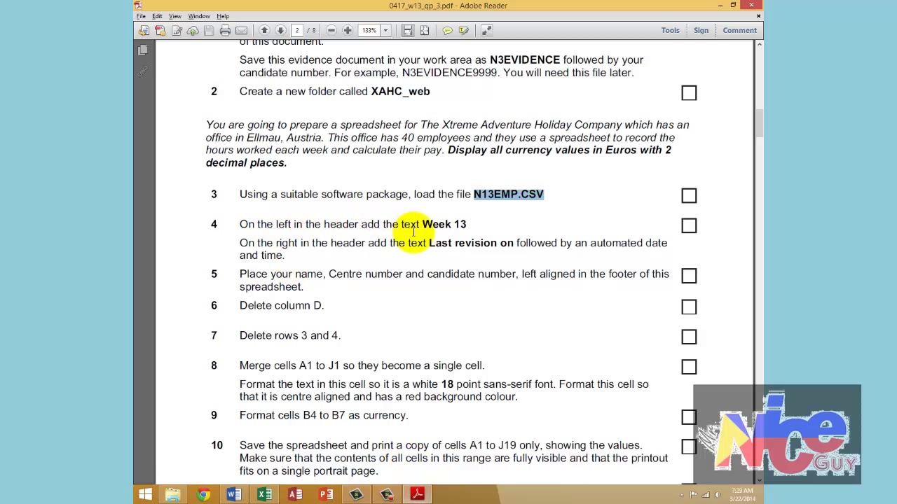
{"action": "left_click_drag", "start_coordinate": [423, 224], "coordinate": [468, 227]}
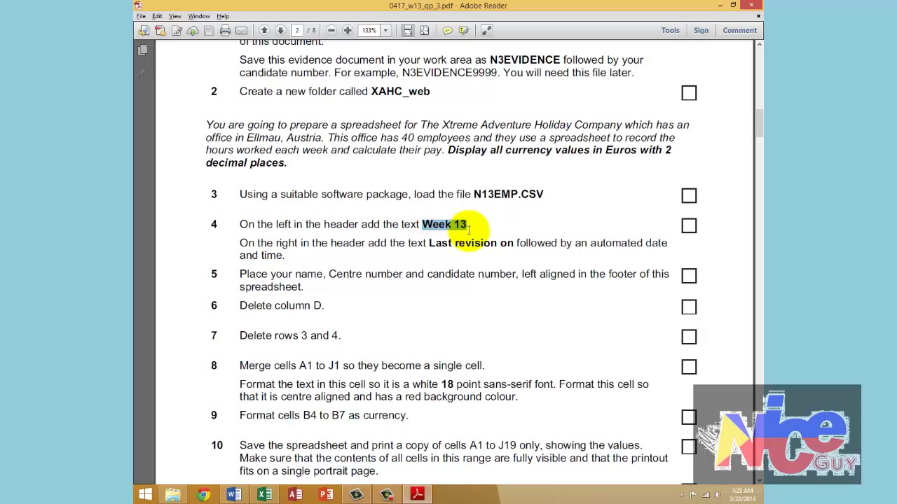
{"action": "key", "text": "alt+Tab"}
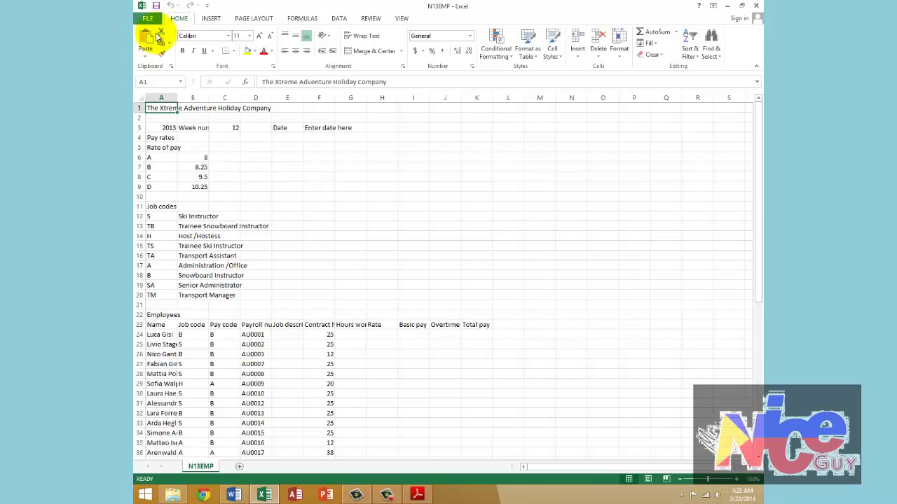
{"action": "left_click", "coordinate": [207, 19]}
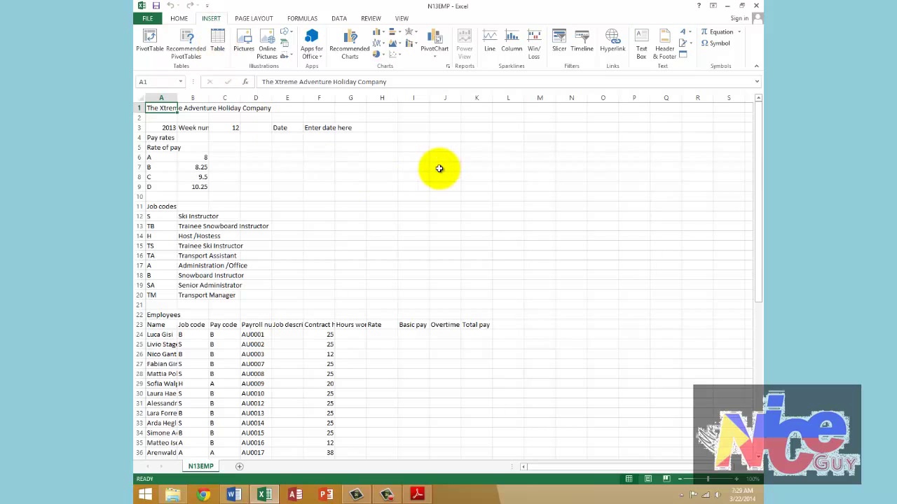
{"action": "left_click", "coordinate": [662, 42]}
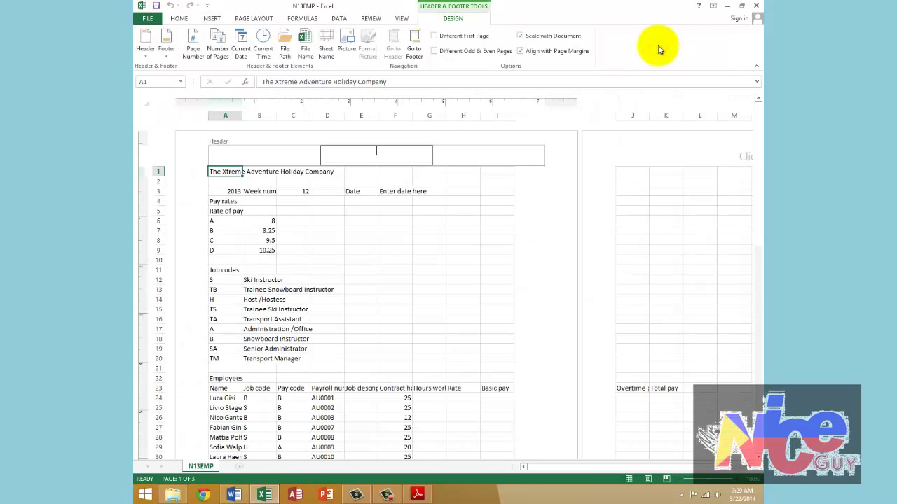
{"action": "left_click", "coordinate": [258, 151]}
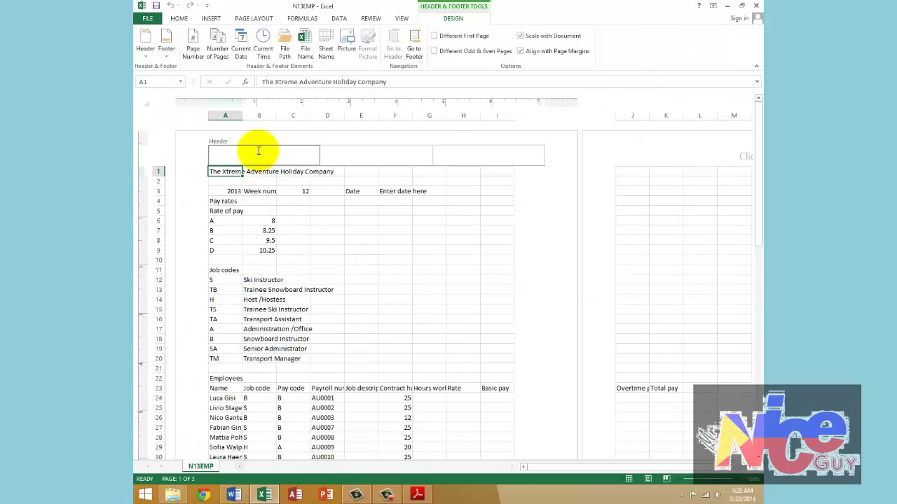
Add the task 4 text "Last revision on" to the header's right section, followed by the automated current date and time
{"action": "key", "text": "alt+Tab"}
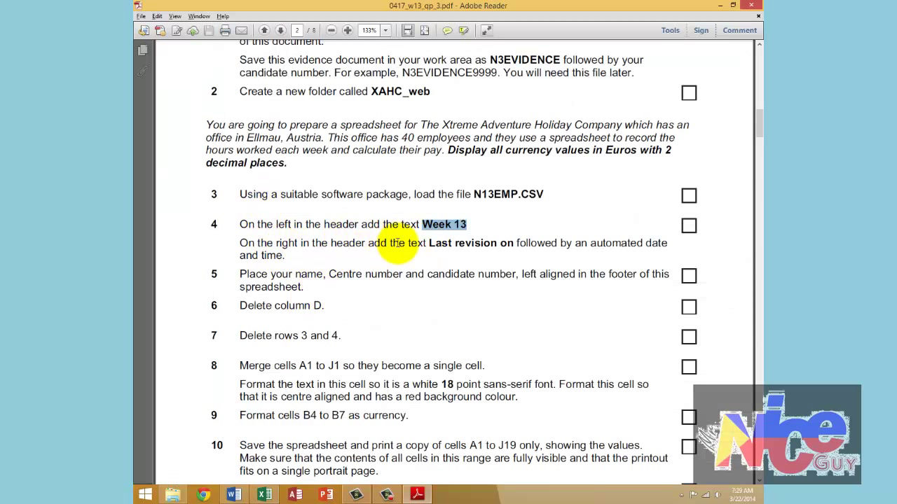
{"action": "left_click_drag", "start_coordinate": [428, 243], "coordinate": [515, 245]}
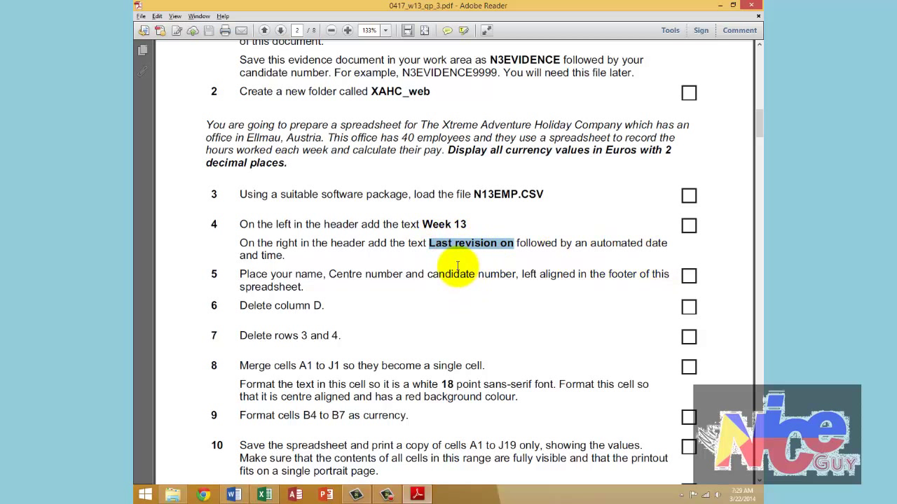
{"action": "key", "text": "alt+Tab"}
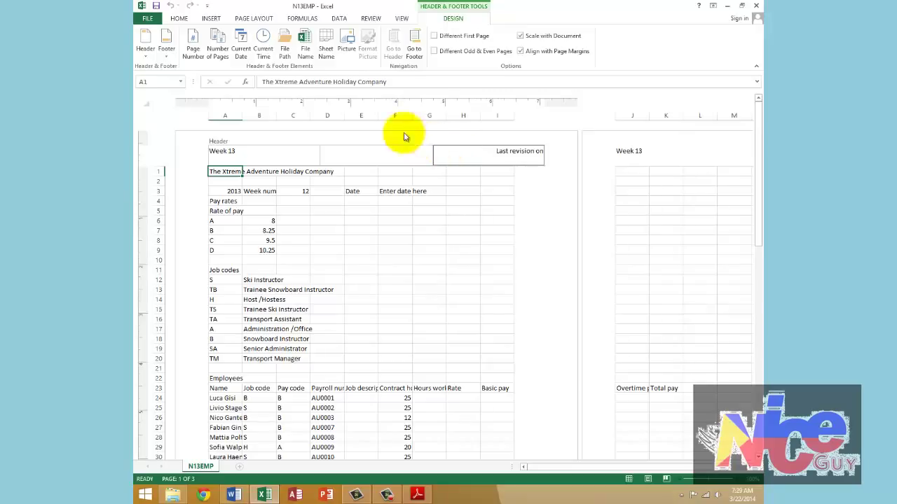
{"action": "left_click", "coordinate": [241, 53]}
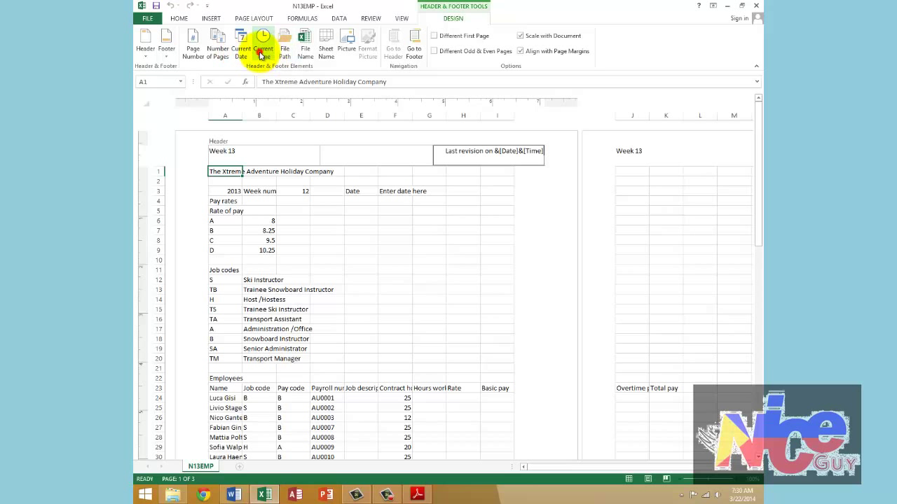
Return to the exam paper and copy the phrase "your name, Centre number and candidate number" from task 5
{"action": "key", "text": "alt+Tab"}
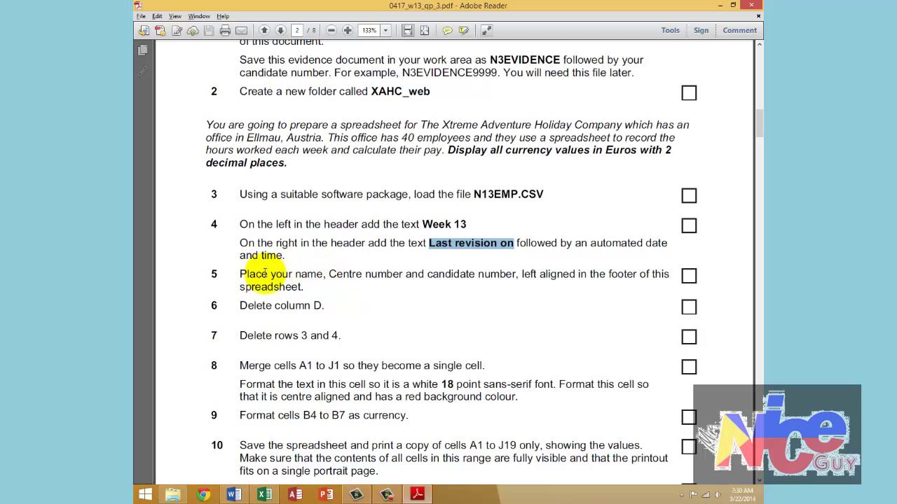
{"action": "left_click_drag", "start_coordinate": [270, 275], "coordinate": [527, 276]}
{"action": "key", "text": "ctrl+c"}
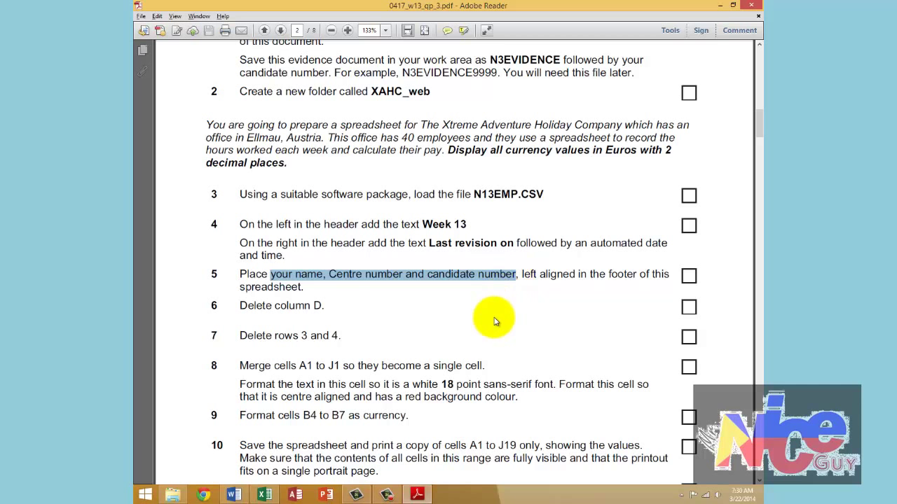
Switch to N13EMP in Excel and paste "your name, Centre number and candidate number" into the footer's left section
{"action": "key", "text": "alt+Tab"}
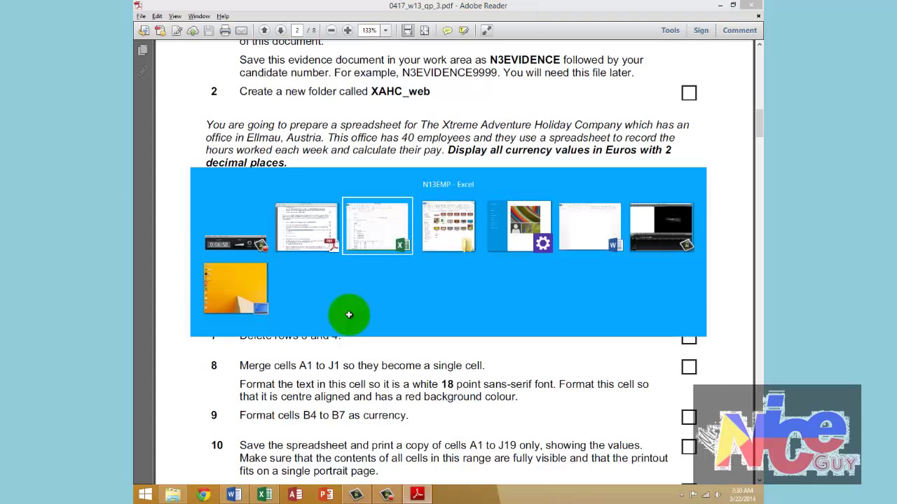
{"action": "left_click", "coordinate": [296, 259]}
{"action": "scroll", "coordinate": [296, 270], "scroll_direction": "down", "scroll_amount": 12}
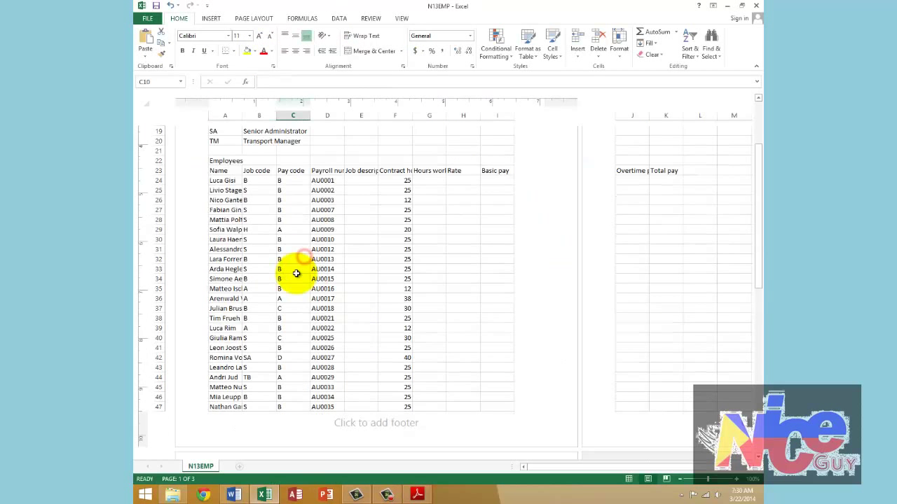
{"action": "left_click", "coordinate": [345, 255]}
{"action": "left_click", "coordinate": [279, 241]}
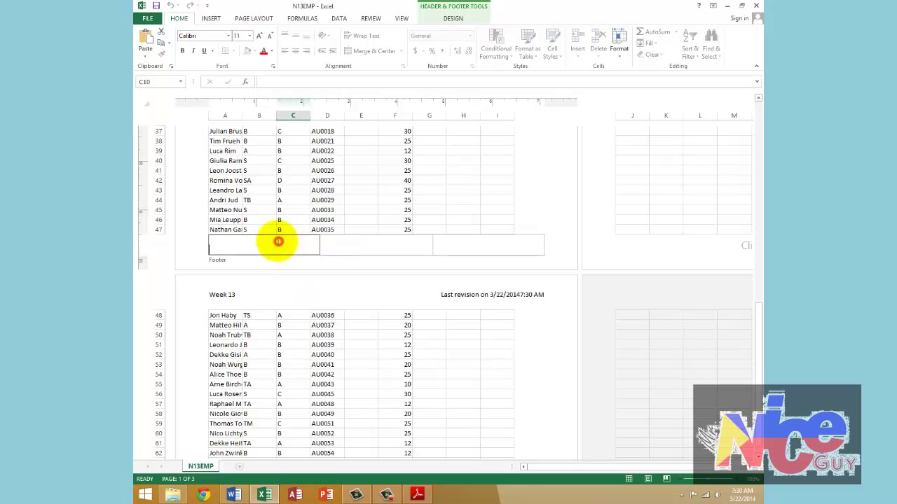
{"action": "key", "text": "ctrl+v"}
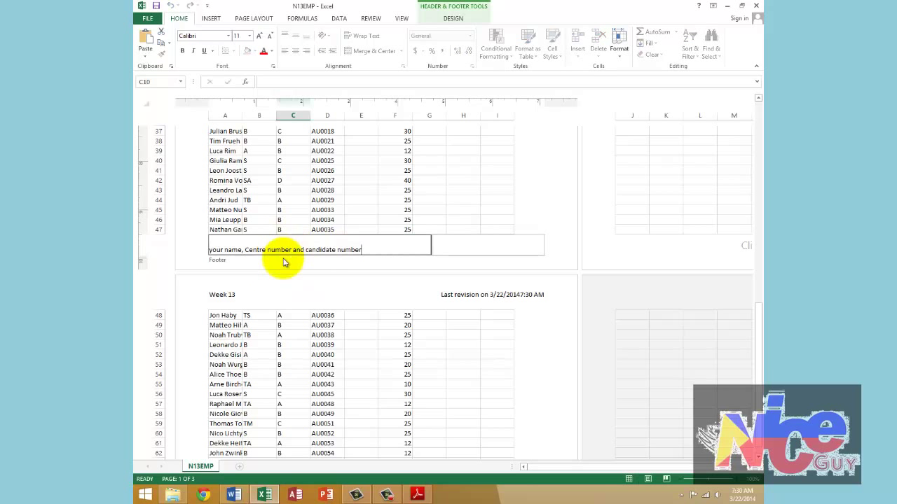
{"action": "left_click", "coordinate": [321, 190]}
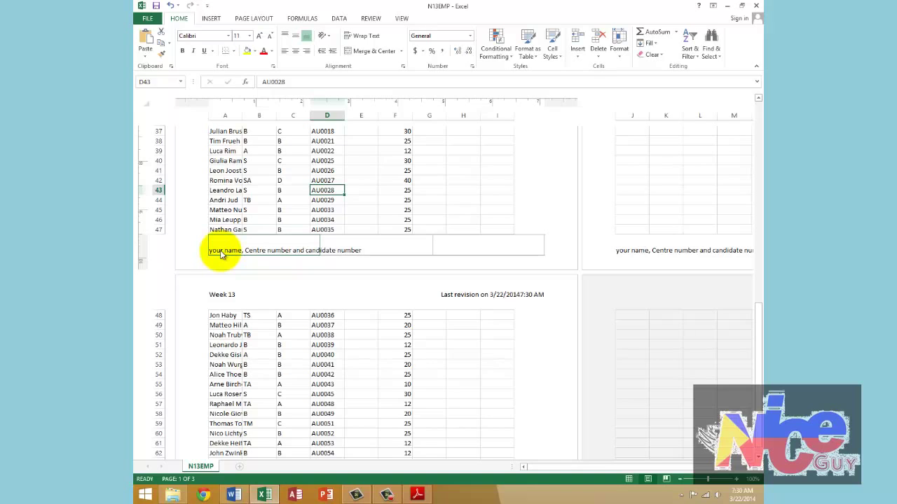
Check task 6 in the exam paper and return the N13EMP worksheet in Excel to Normal view
{"action": "key", "text": "alt+Tab"}
{"action": "scroll", "coordinate": [232, 301], "scroll_direction": "down", "scroll_amount": 1}
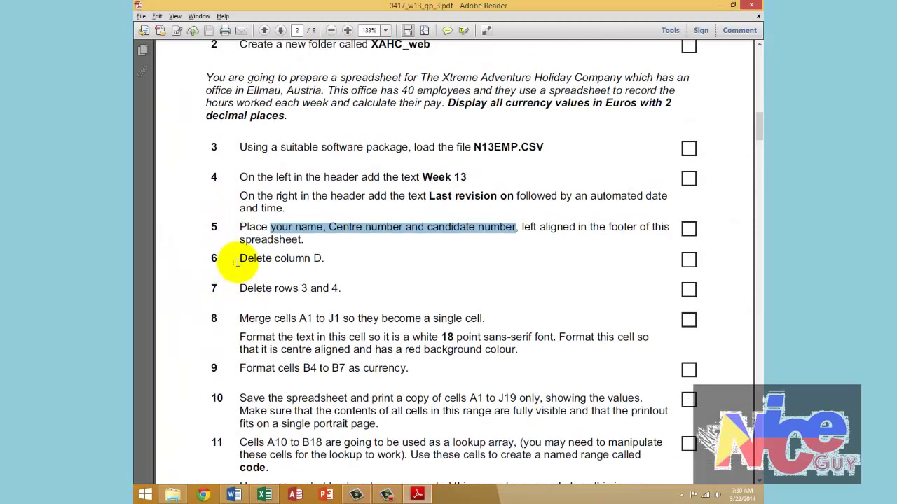
{"action": "key", "text": "alt+Tab"}
{"action": "left_click", "coordinate": [394, 186]}
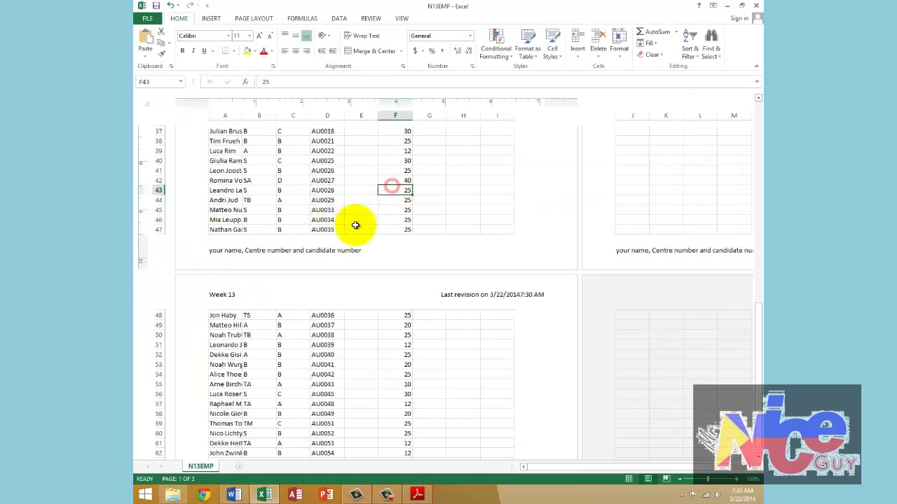
{"action": "scroll", "coordinate": [356, 280], "scroll_direction": "up", "scroll_amount": 4}
{"action": "scroll", "coordinate": [355, 281], "scroll_direction": "up", "scroll_amount": 9}
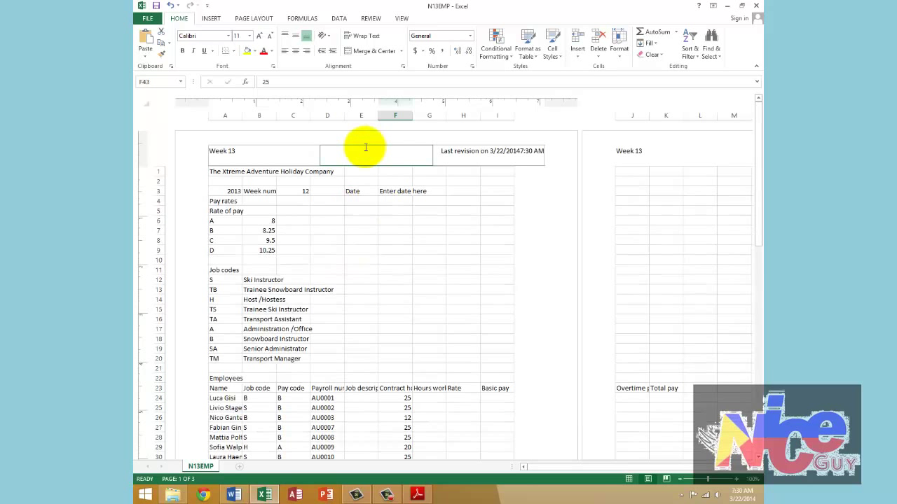
{"action": "left_click", "coordinate": [364, 148]}
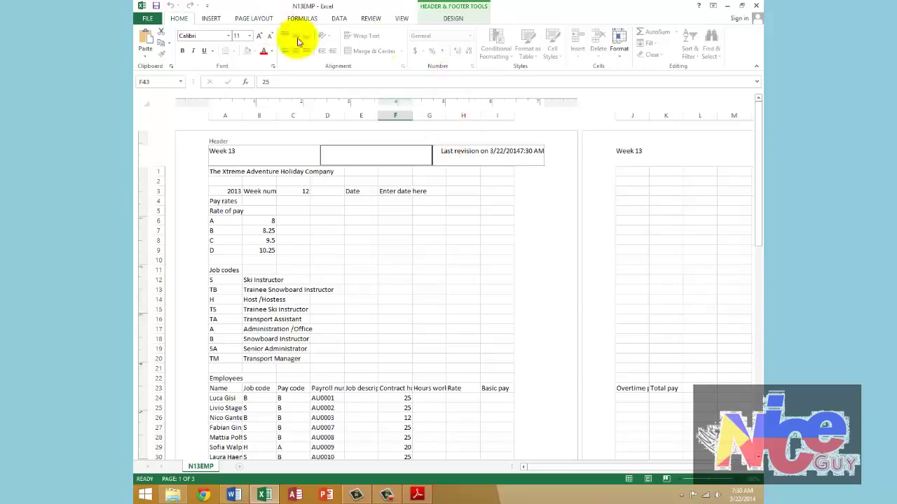
{"action": "left_click", "coordinate": [646, 480]}
{"action": "left_click", "coordinate": [666, 480]}
{"action": "left_click", "coordinate": [632, 477]}
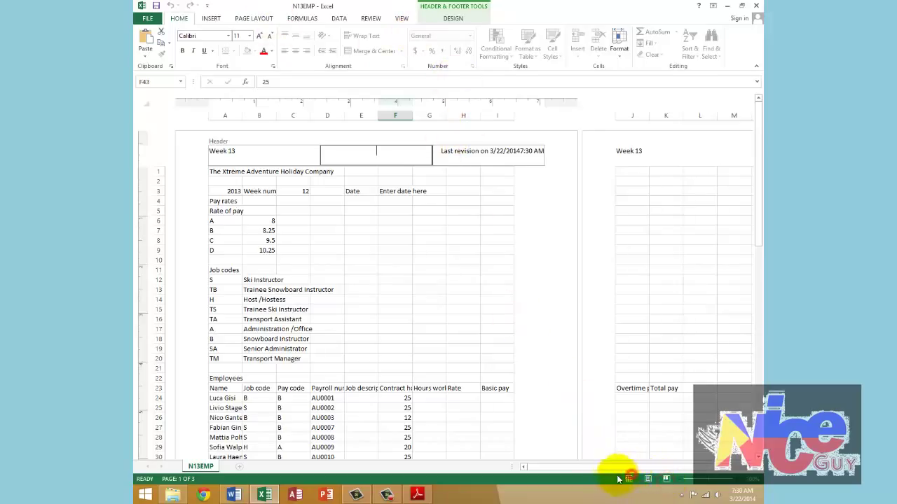
{"action": "left_click", "coordinate": [401, 18]}
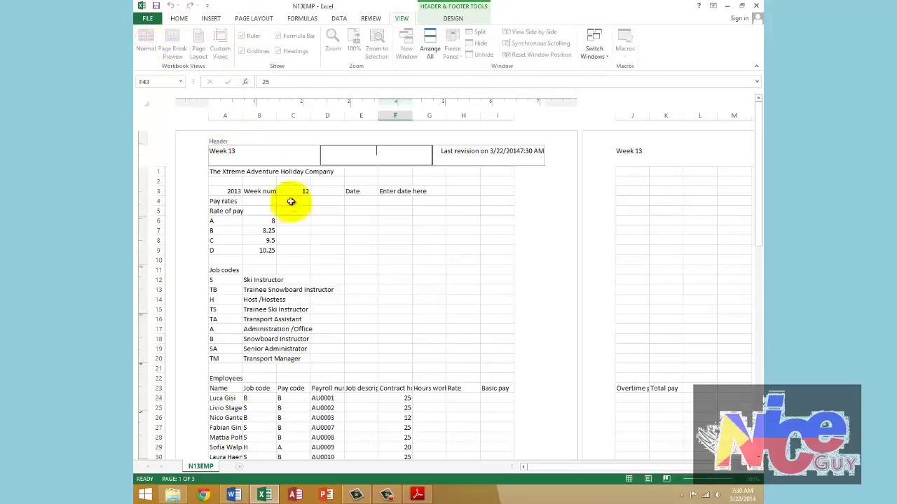
{"action": "left_click", "coordinate": [385, 258]}
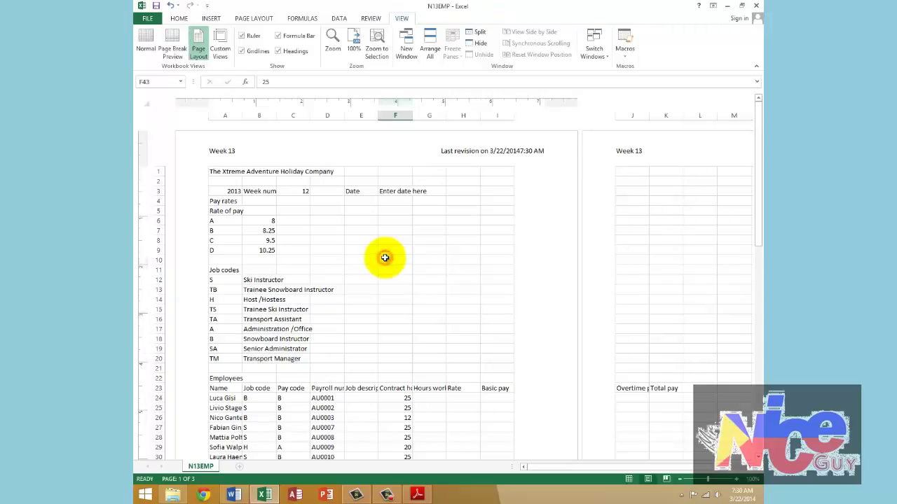
{"action": "left_click", "coordinate": [143, 35]}
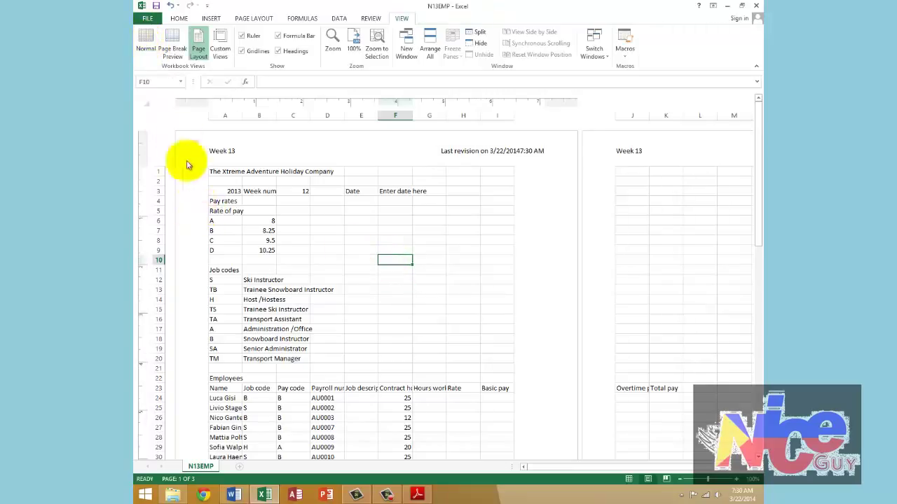
{"action": "left_click", "coordinate": [627, 480]}
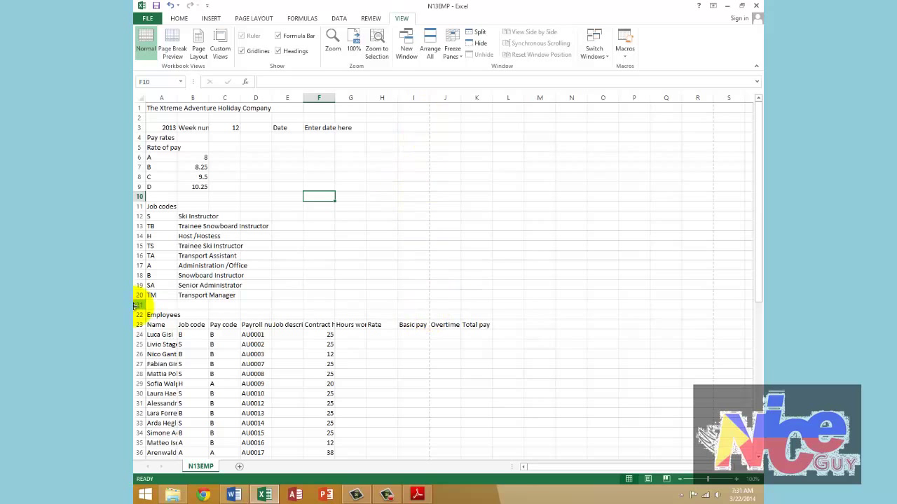
Recheck task 6 in the exam paper and delete column D, the payroll number column, from the N13EMP worksheet
{"action": "key", "text": "alt+Tab"}
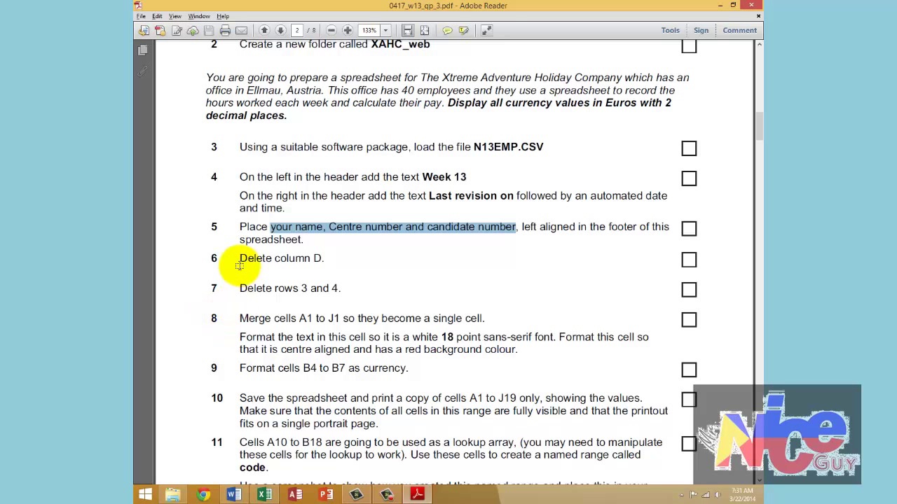
{"action": "key", "text": "alt+Tab"}
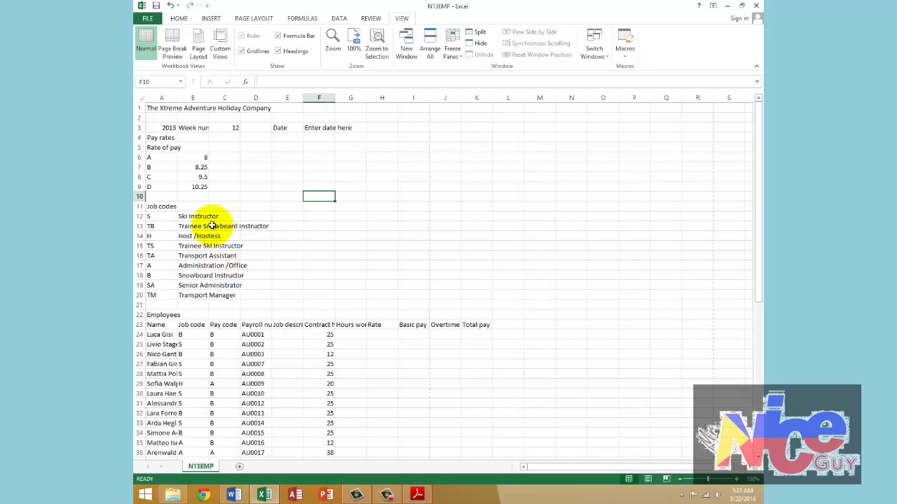
{"action": "left_click", "coordinate": [258, 97]}
{"action": "right_click", "coordinate": [259, 100]}
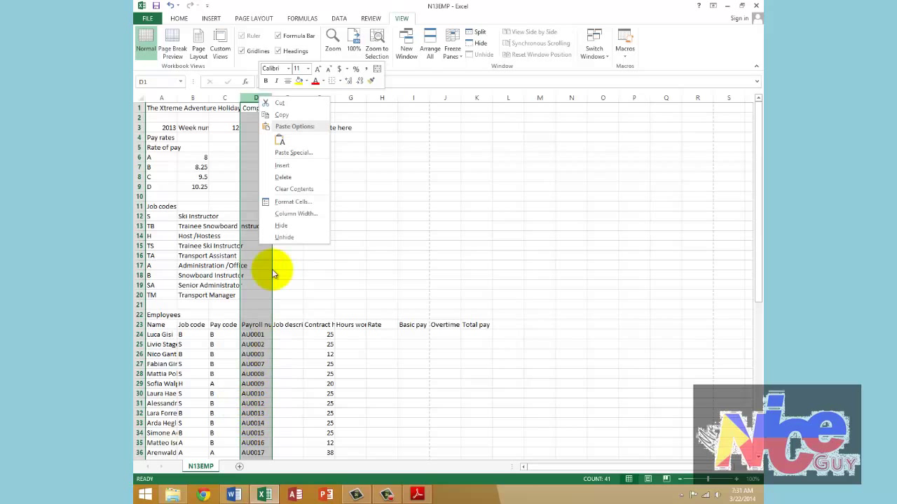
{"action": "left_click", "coordinate": [282, 178]}
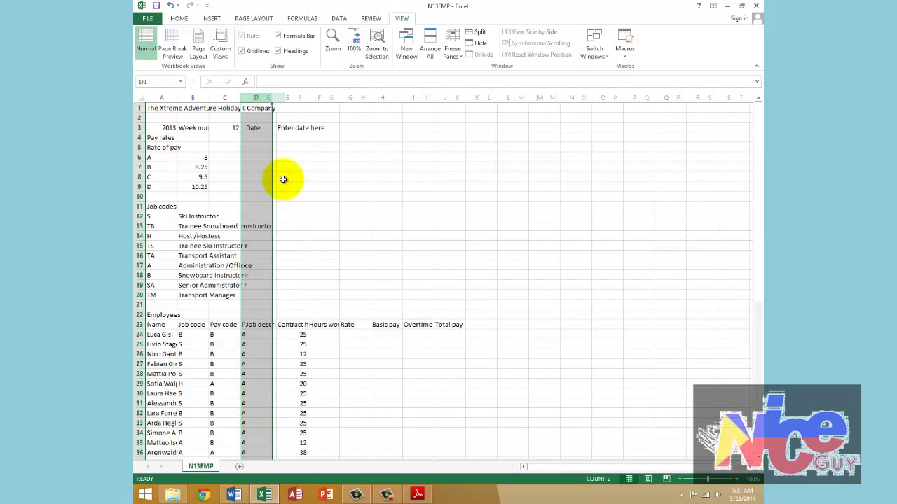
Consult task 7 in the exam paper and delete rows 3 and 4 from the N13EMP worksheet
{"action": "key", "text": "alt+Tab"}
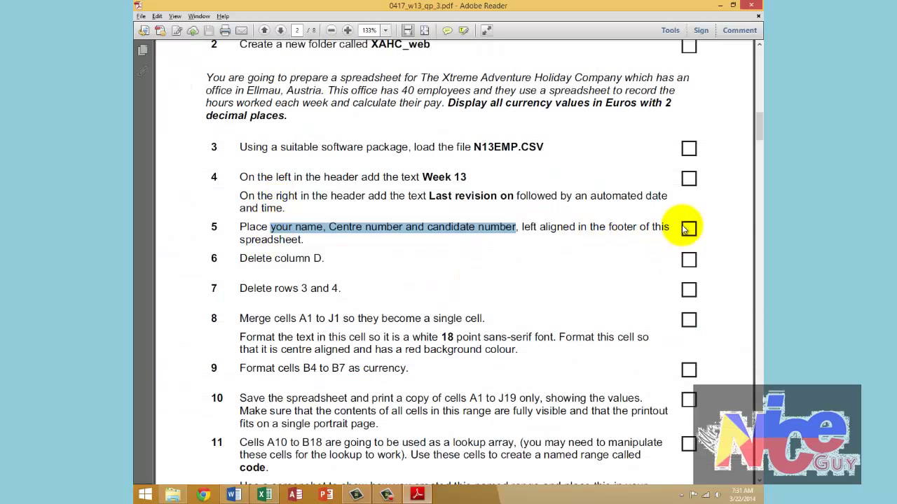
{"action": "left_click", "coordinate": [688, 231]}
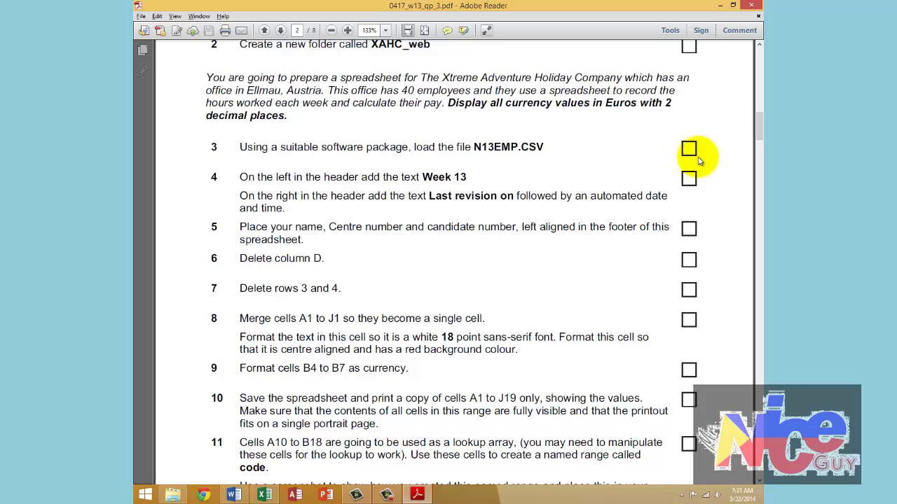
{"action": "scroll", "coordinate": [315, 309], "scroll_direction": "down", "scroll_amount": 2}
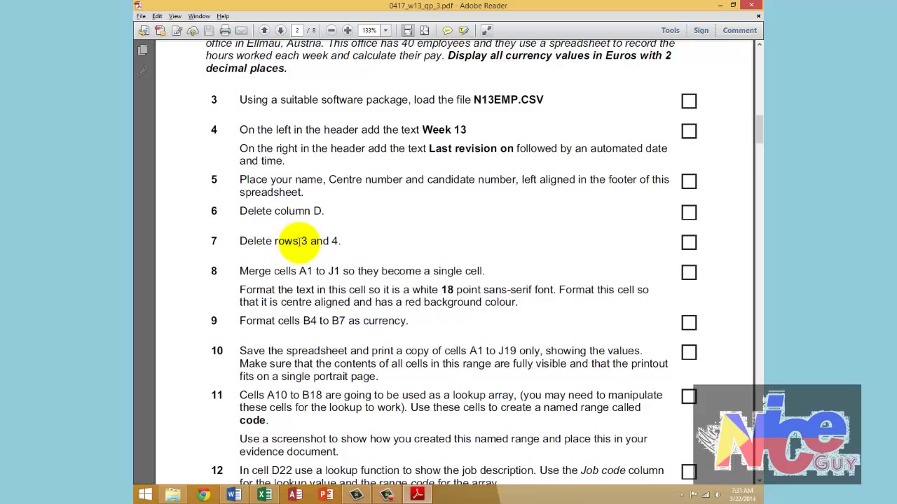
{"action": "key", "text": "alt+Tab"}
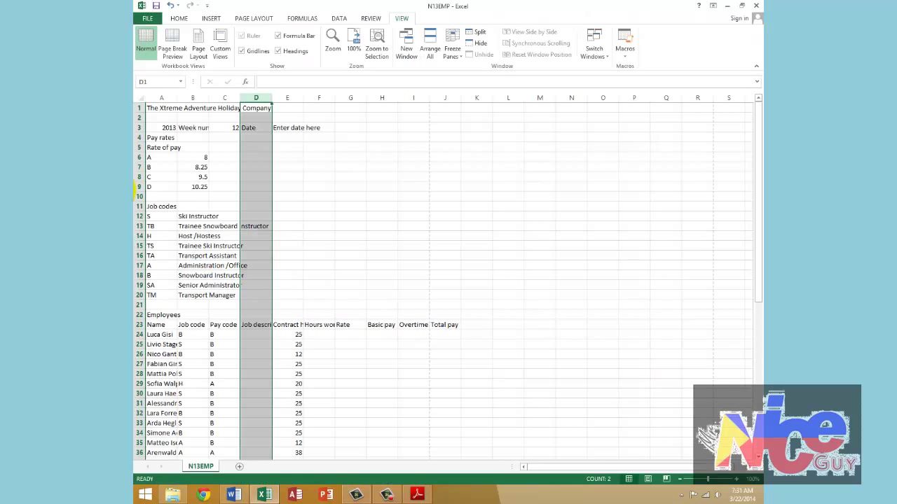
{"action": "mouse_move", "coordinate": [139, 129]}
{"action": "left_mouse_down"}
{"action": "mouse_move", "coordinate": [139, 145]}
{"action": "mouse_move", "coordinate": [140, 137]}
{"action": "left_mouse_up"}
{"action": "right_click", "coordinate": [139, 135]}
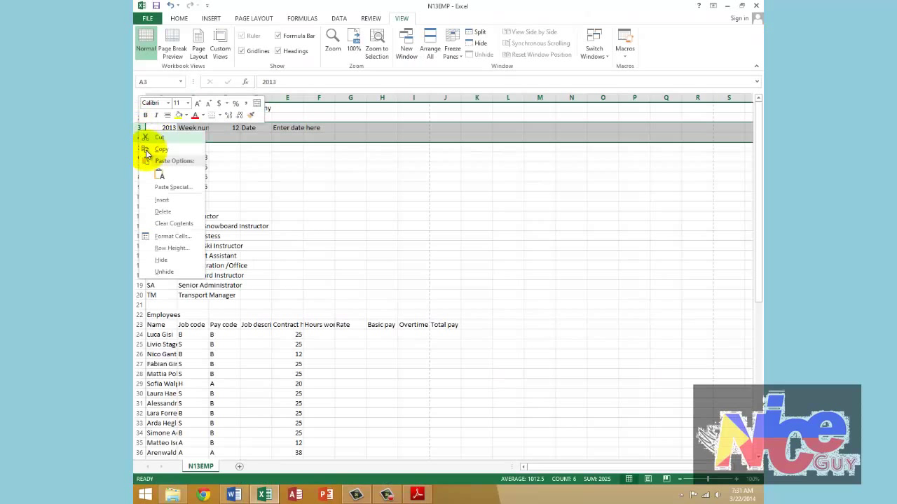
{"action": "left_click", "coordinate": [159, 211]}
{"action": "left_click", "coordinate": [296, 169]}
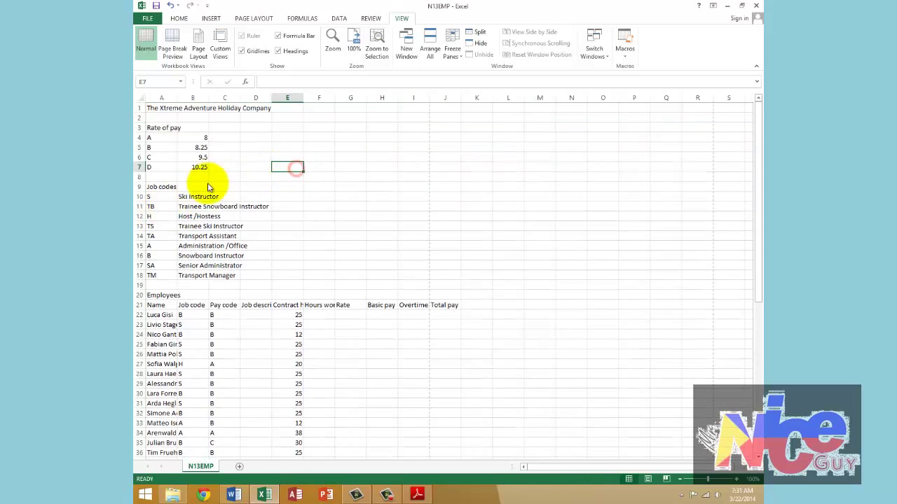
Look up the task 8 range in the exam paper and merge and centre cells A1 to J1 in Excel
{"action": "key", "text": "alt+Tab"}
{"action": "scroll", "coordinate": [254, 223], "scroll_direction": "down", "scroll_amount": 3}
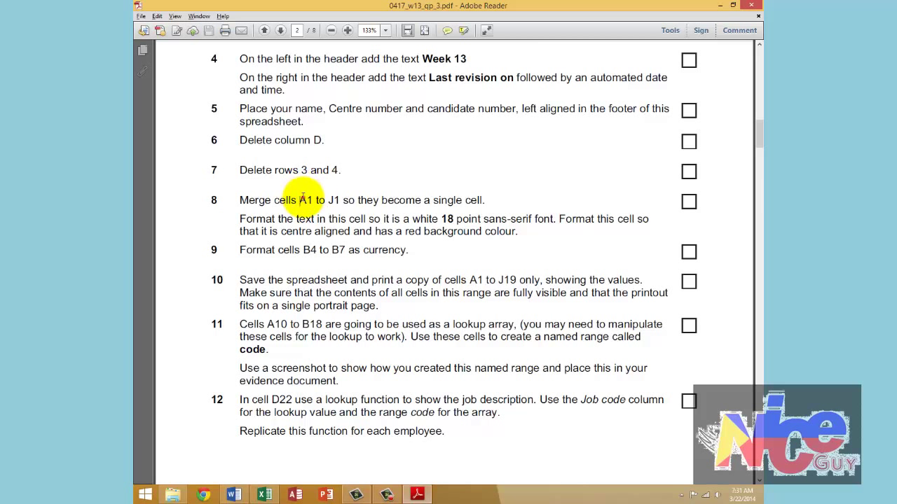
{"action": "left_click_drag", "start_coordinate": [299, 200], "coordinate": [340, 200]}
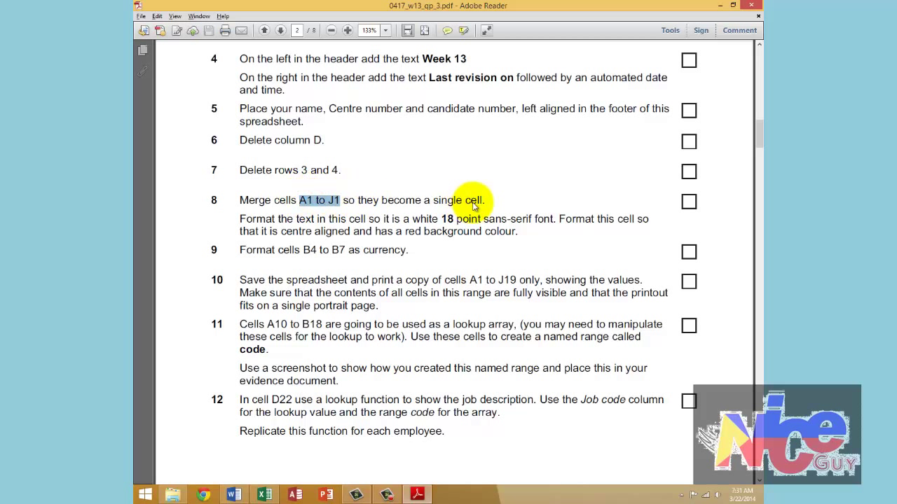
{"action": "key", "text": "alt+Tab"}
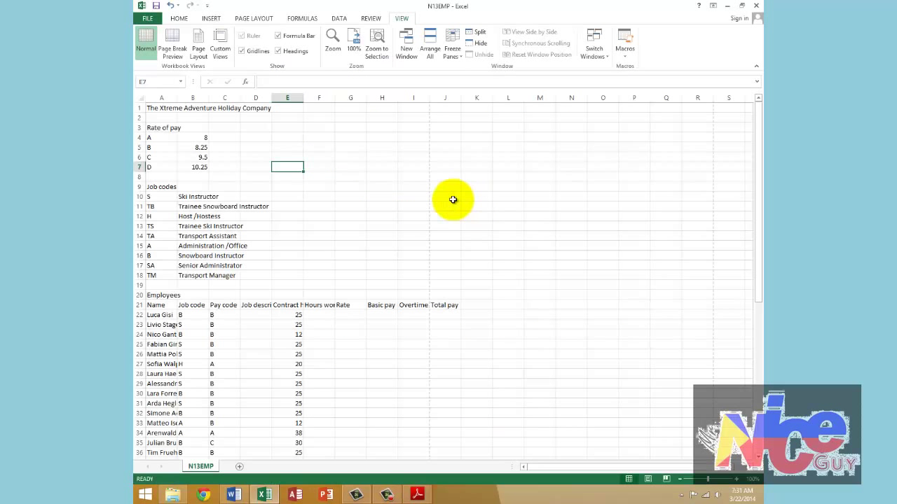
{"action": "left_click", "coordinate": [161, 97]}
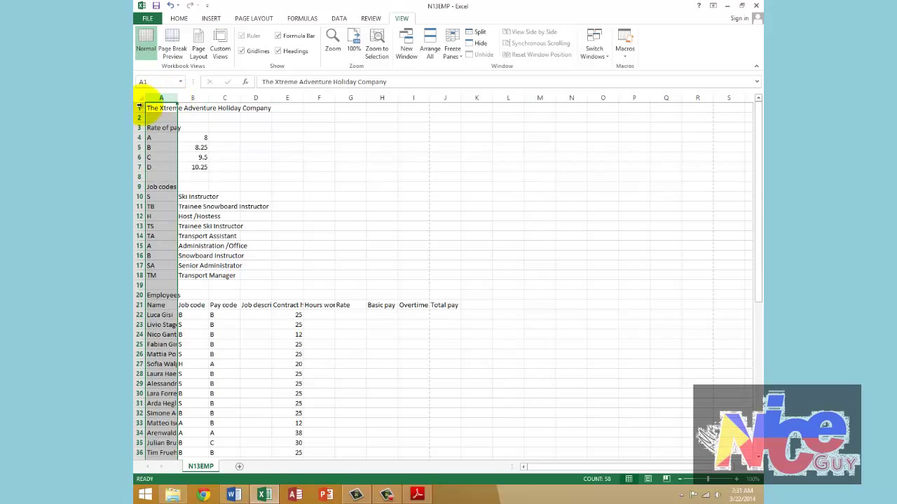
{"action": "left_click", "coordinate": [140, 108]}
{"action": "left_click_drag", "start_coordinate": [153, 108], "coordinate": [452, 106]}
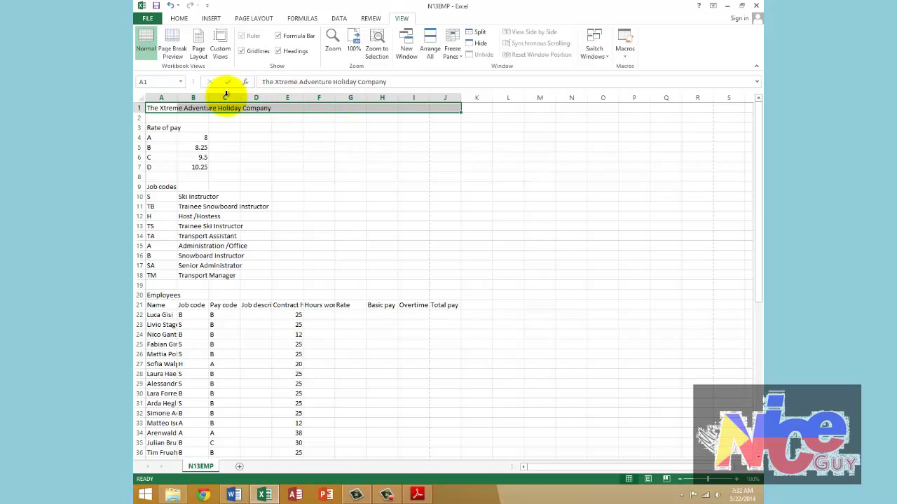
{"action": "left_click", "coordinate": [178, 18]}
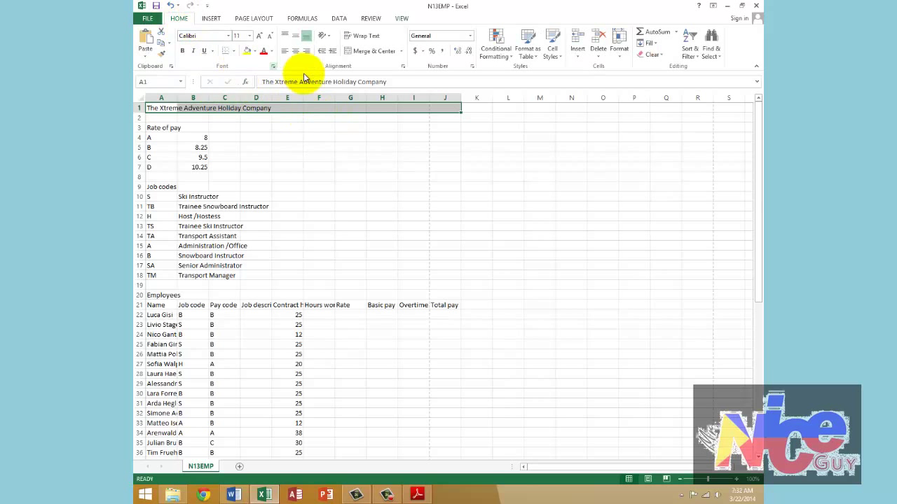
{"action": "left_click", "coordinate": [372, 53]}
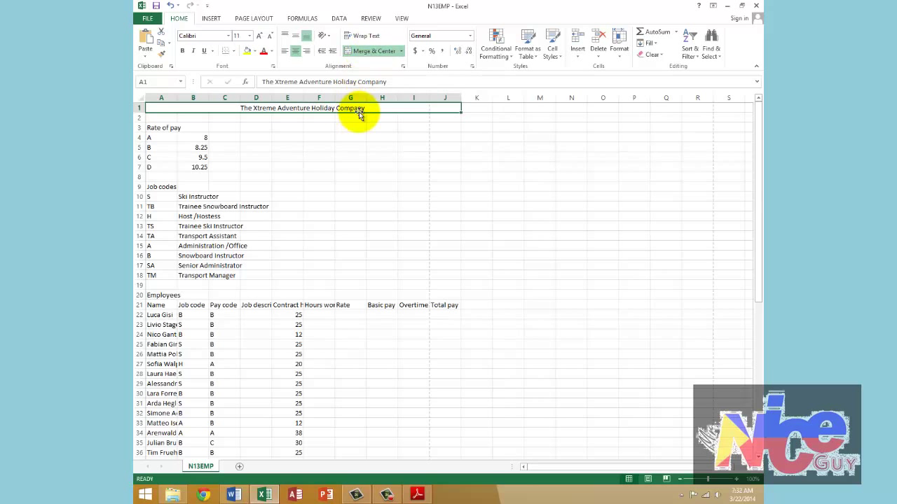
Return to the exam paper and read the task 8 formatting requirements for the merged title cell
{"action": "key", "text": "alt+Tab"}
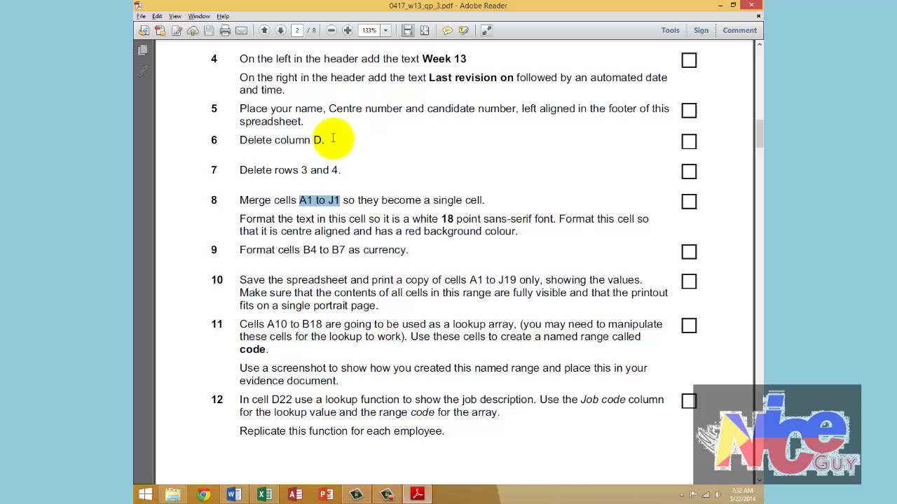
{"action": "key", "text": "alt+Tab"}
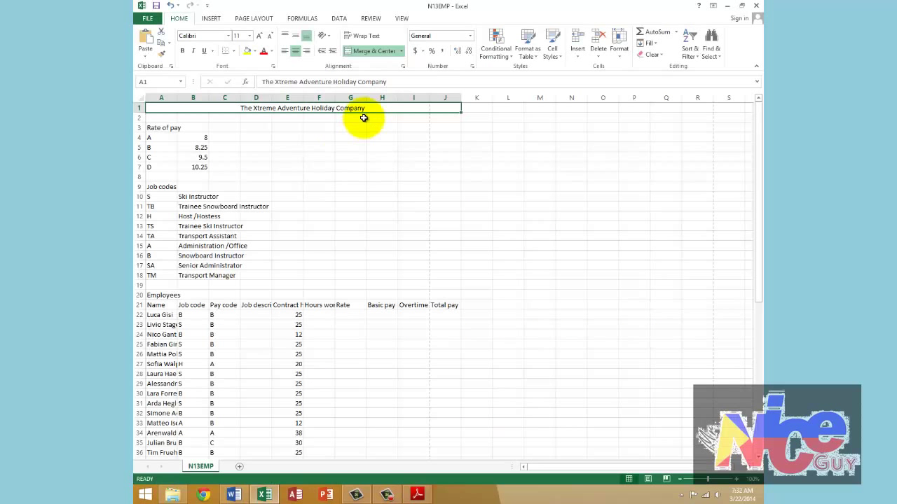
{"action": "key", "text": "alt+Tab"}
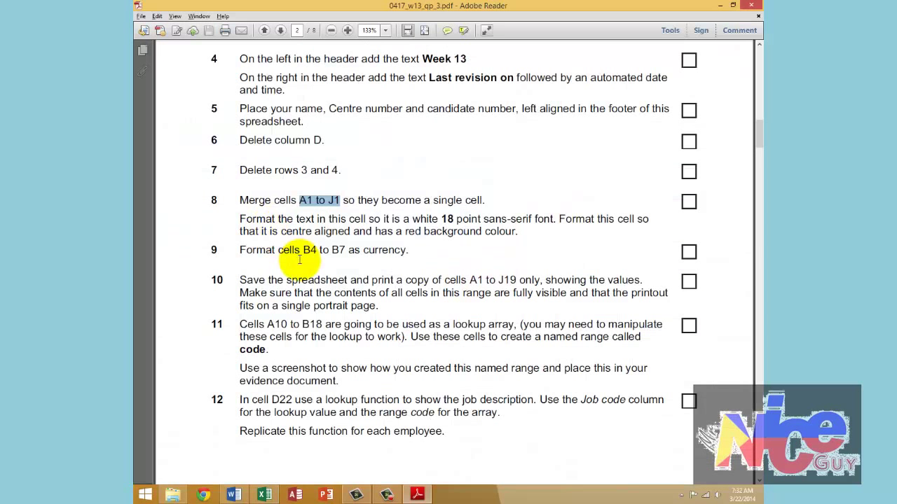
{"action": "scroll", "coordinate": [303, 263], "scroll_direction": "down", "scroll_amount": 2}
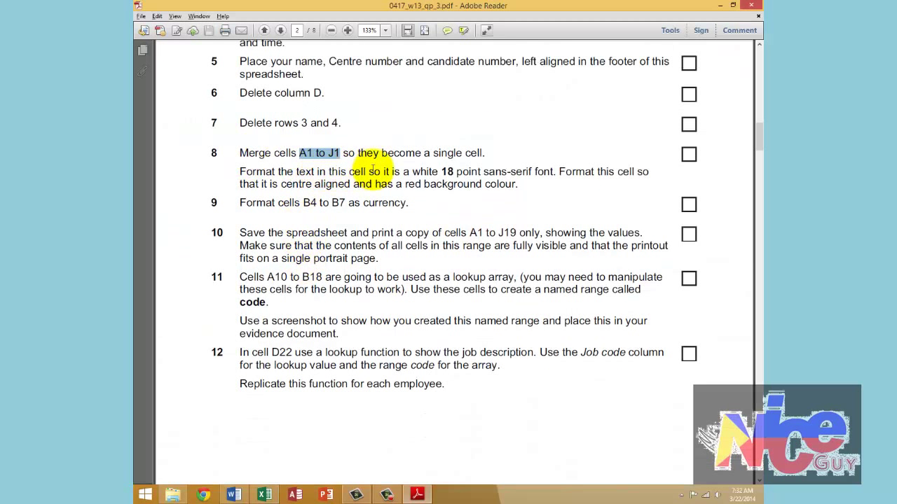
Check the task 8 font requirements in the exam paper and format the merged title text in Excel as white, 18 point
{"action": "left_click_drag", "start_coordinate": [439, 172], "coordinate": [551, 173]}
{"action": "key", "text": "alt+Tab"}
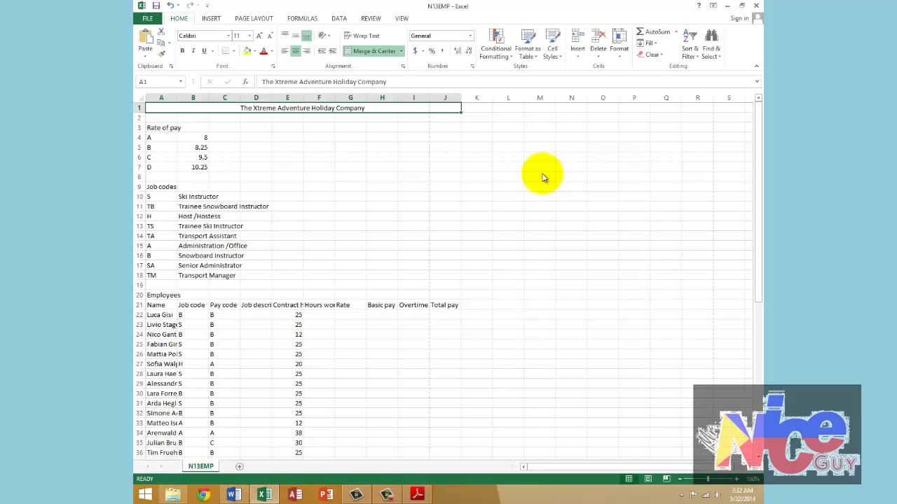
{"action": "key", "text": "alt+Tab"}
{"action": "key", "text": "alt+Tab"}
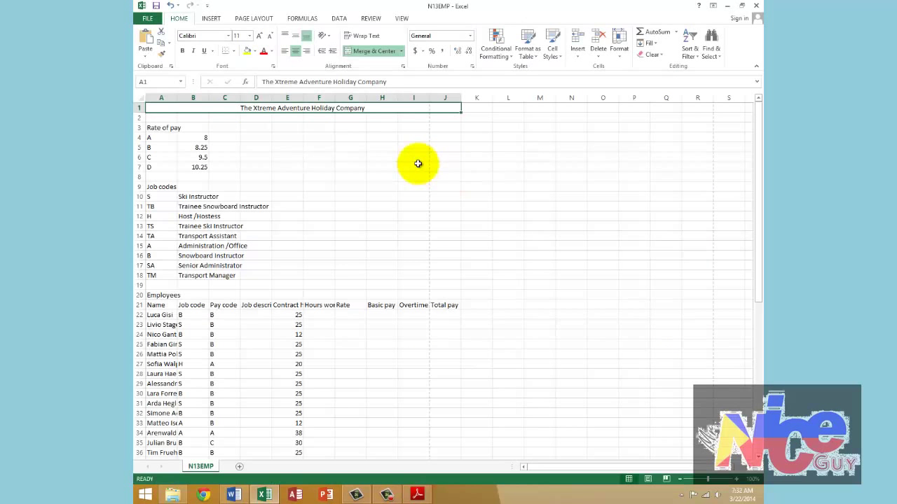
{"action": "left_click", "coordinate": [333, 148]}
{"action": "left_click", "coordinate": [360, 108]}
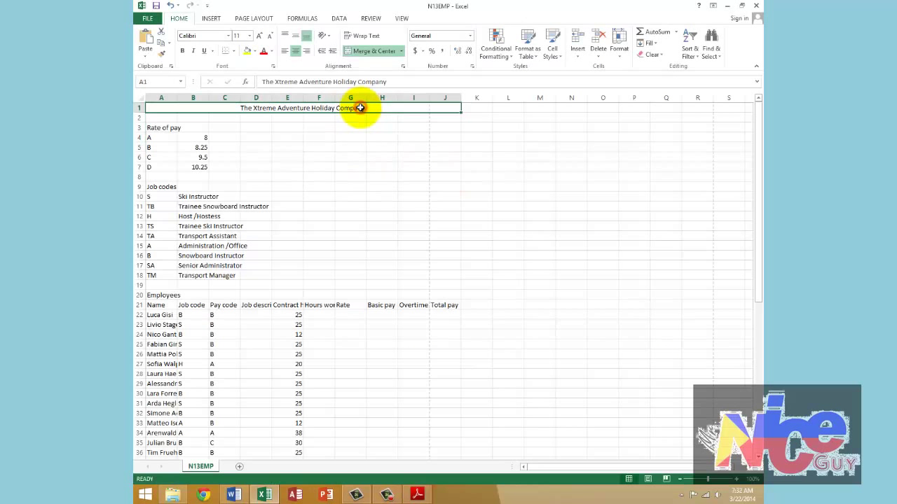
{"action": "left_click", "coordinate": [284, 138]}
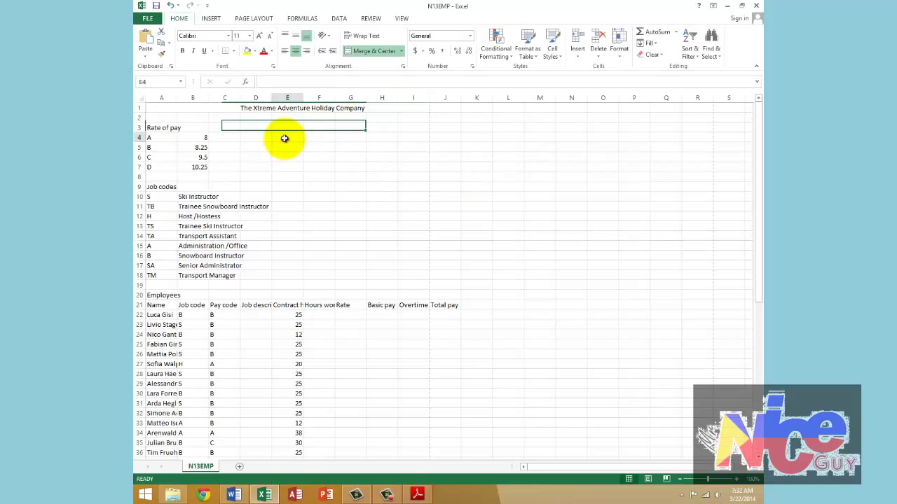
{"action": "left_click", "coordinate": [290, 108]}
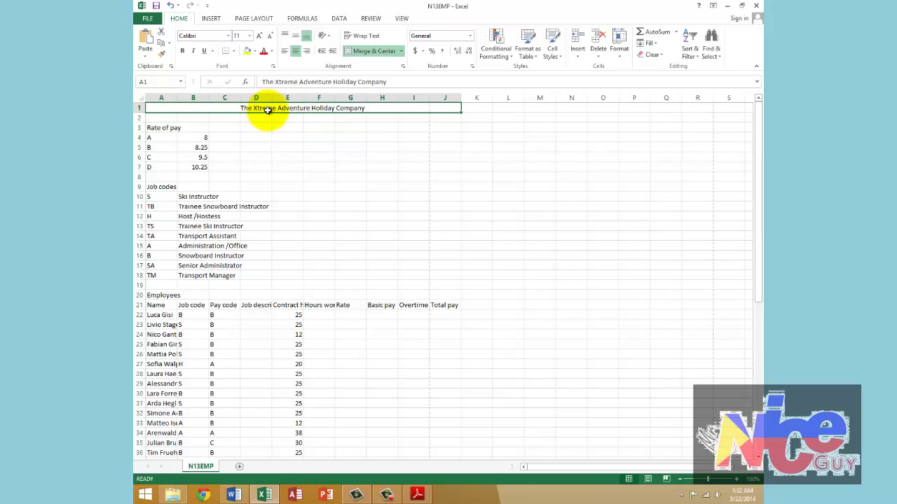
{"action": "left_click", "coordinate": [273, 53]}
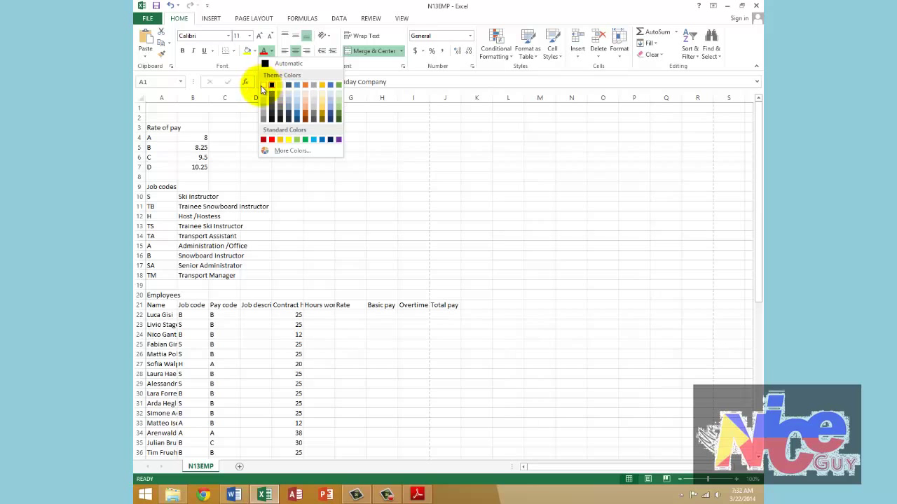
{"action": "left_click", "coordinate": [262, 87]}
{"action": "left_click", "coordinate": [249, 36]}
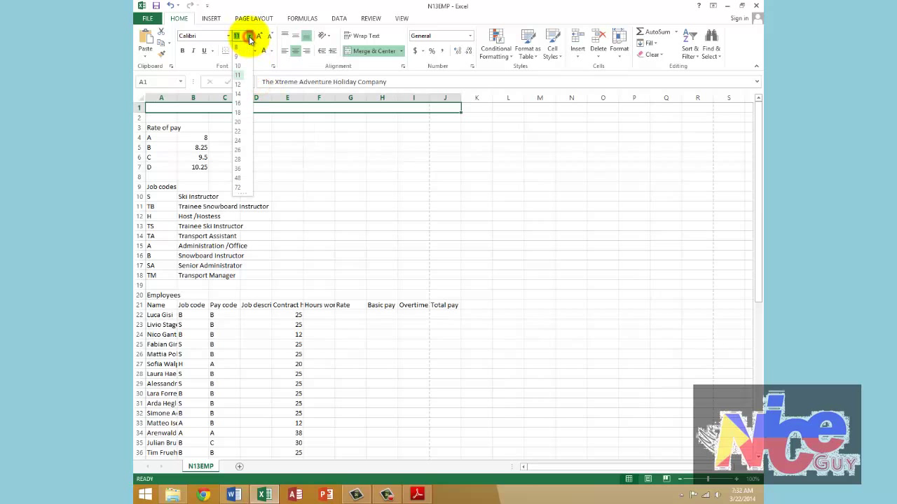
{"action": "left_click", "coordinate": [238, 112]}
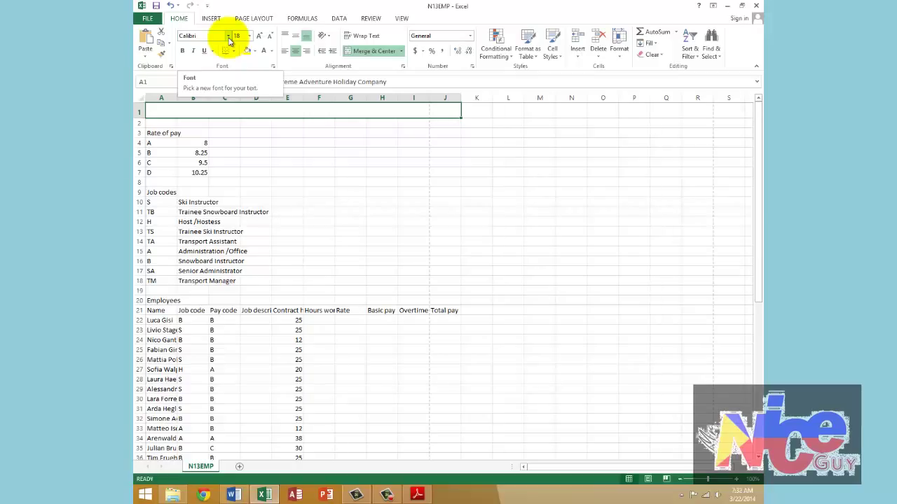
Set the font of the merged title cell to the sans-serif Arial
{"action": "left_click", "coordinate": [228, 37]}
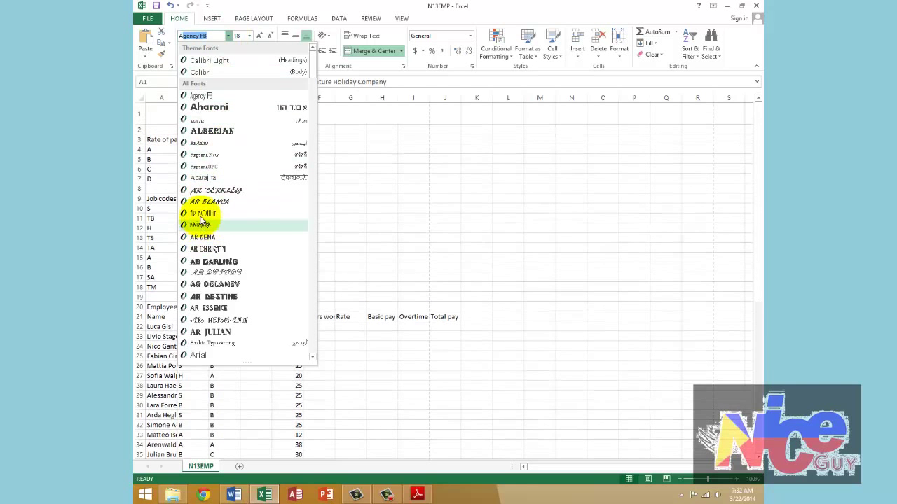
{"action": "scroll", "coordinate": [230, 201], "scroll_direction": "down", "scroll_amount": 2}
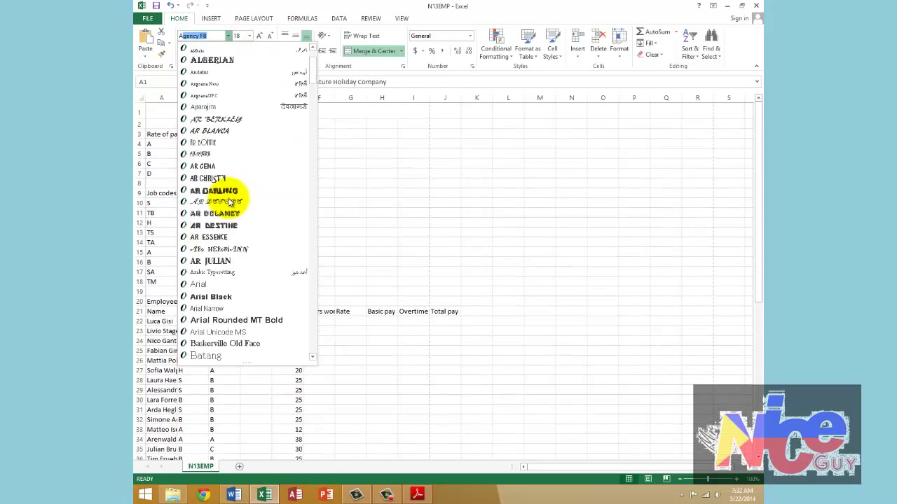
{"action": "scroll", "coordinate": [230, 201], "scroll_direction": "down", "scroll_amount": 2}
{"action": "left_click", "coordinate": [199, 212]}
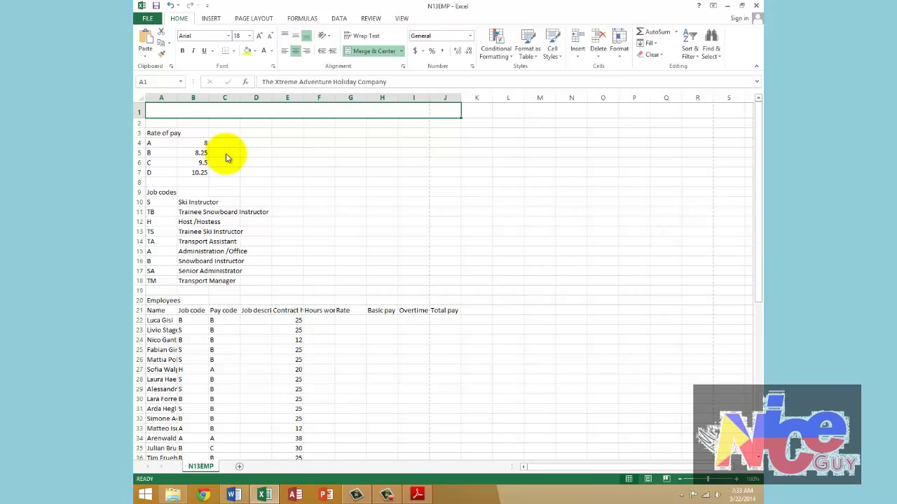
Check the task 8 background colour in the exam paper and fill the merged title cell in Excel with standard red
{"action": "key", "text": "alt+Tab"}
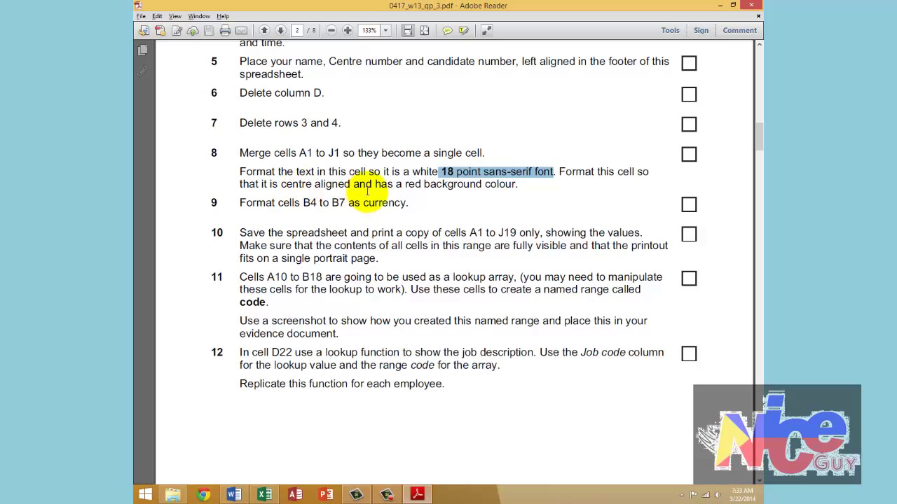
{"action": "left_click_drag", "start_coordinate": [375, 185], "coordinate": [503, 185]}
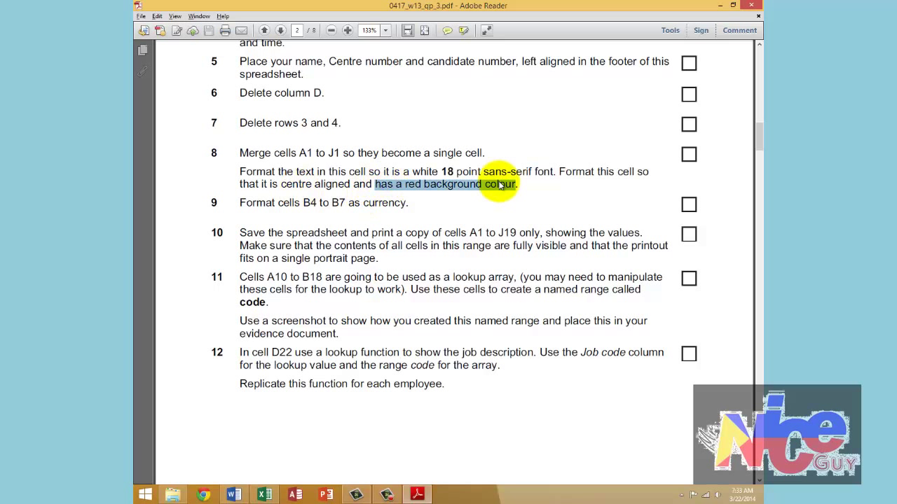
{"action": "key", "text": "alt+Tab"}
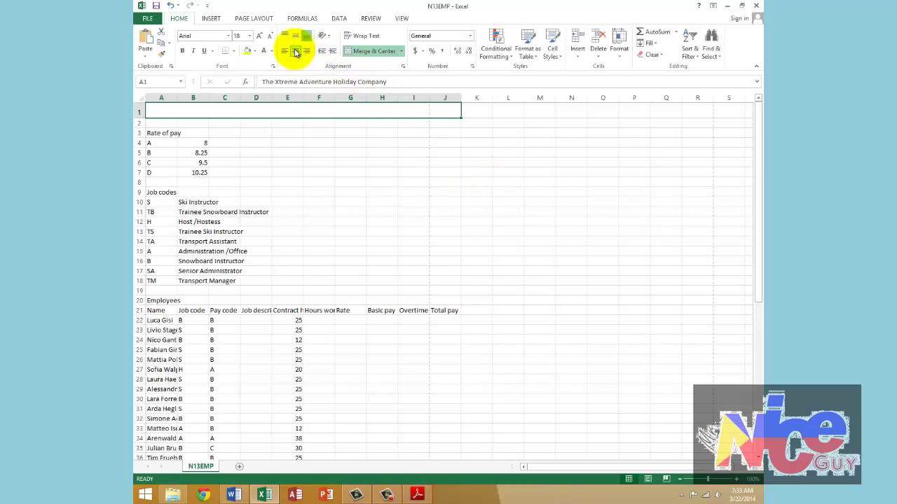
{"action": "left_click", "coordinate": [254, 51]}
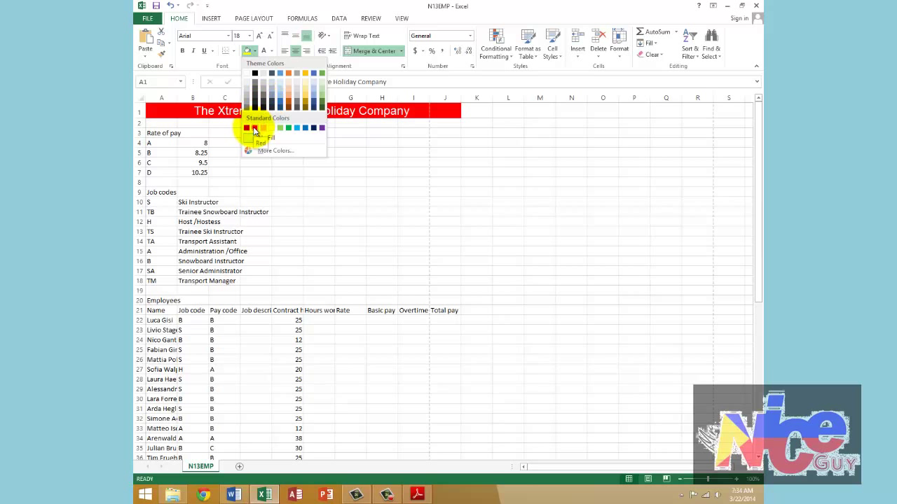
{"action": "left_click", "coordinate": [254, 129]}
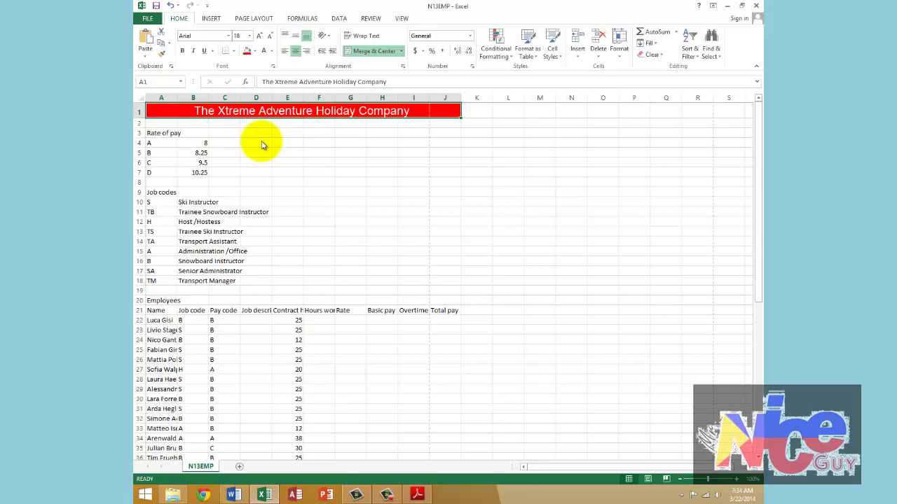
Look up task 9 in the exam paper and apply the Euro (€ 123) accounting format to cells B4 to B7 in Excel
{"action": "key", "text": "alt+Tab"}
{"action": "scroll", "coordinate": [259, 144], "scroll_direction": "down", "scroll_amount": 2}
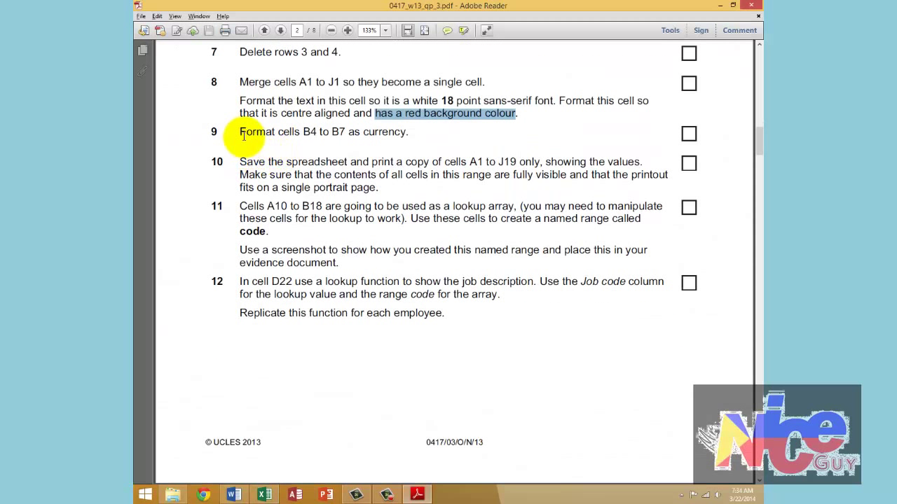
{"action": "left_click_drag", "start_coordinate": [244, 135], "coordinate": [345, 134]}
{"action": "left_click", "coordinate": [306, 131]}
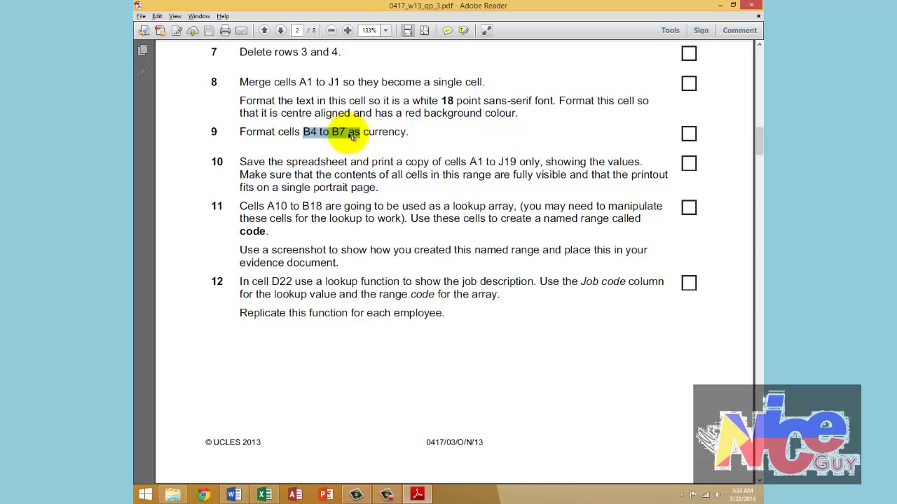
{"action": "key", "text": "alt+Tab"}
{"action": "left_click", "coordinate": [319, 181]}
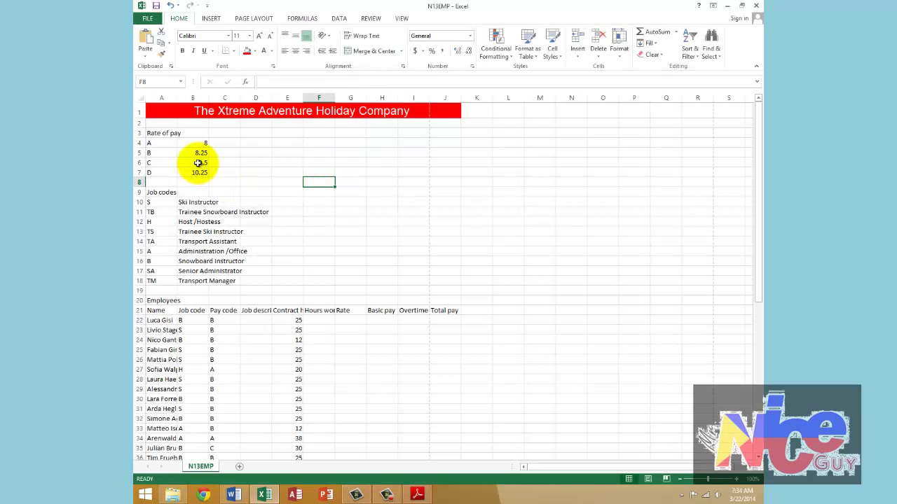
{"action": "left_click_drag", "start_coordinate": [185, 143], "coordinate": [189, 169]}
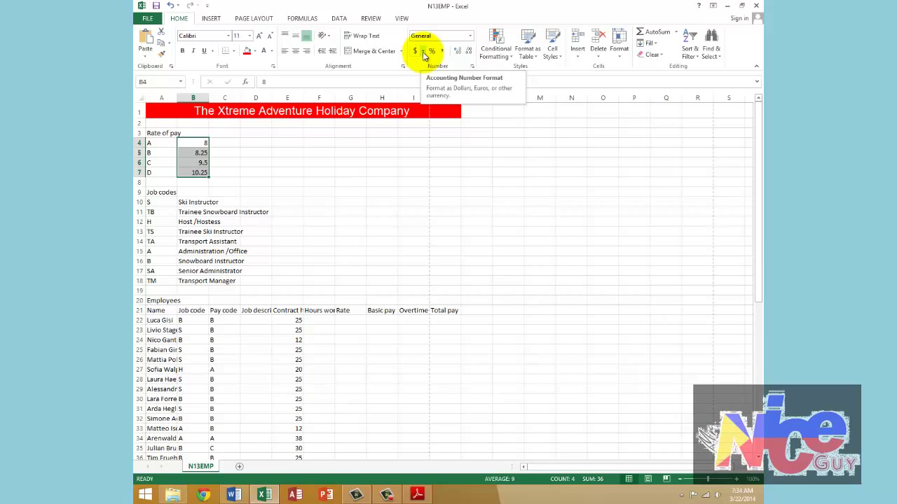
{"action": "left_click", "coordinate": [423, 53]}
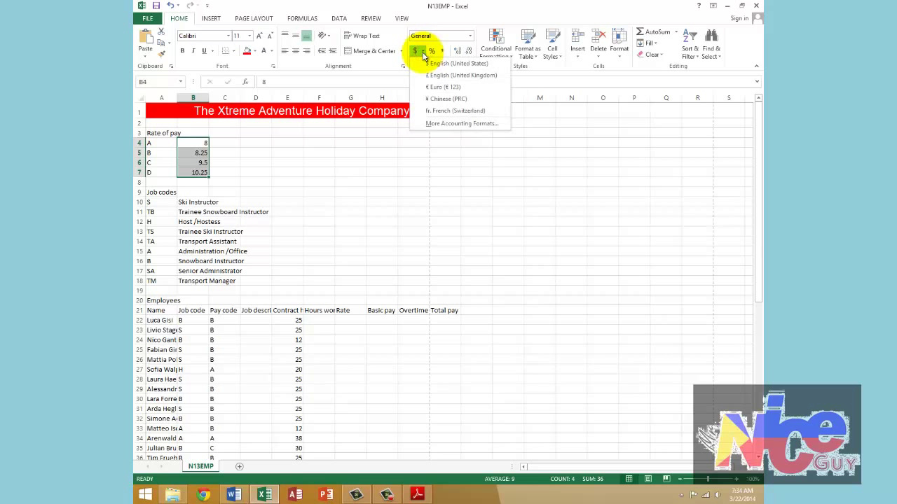
{"action": "left_click", "coordinate": [430, 88]}
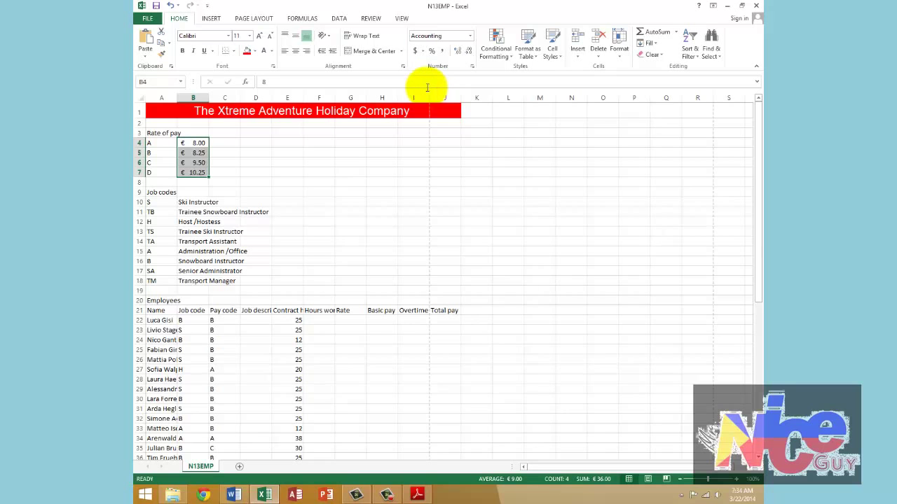
Review the exam paper's currency instructions and change cells B4 to B7 in Excel to the Currency format, with Euro symbol and 2 decimal places
{"action": "key", "text": "alt+Tab"}
{"action": "scroll", "coordinate": [436, 122], "scroll_direction": "up", "scroll_amount": 5}
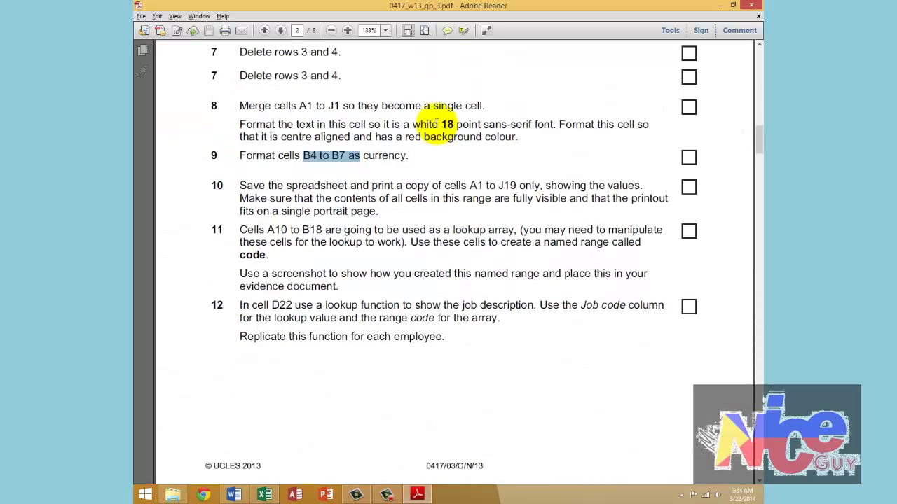
{"action": "scroll", "coordinate": [442, 123], "scroll_direction": "up", "scroll_amount": 6}
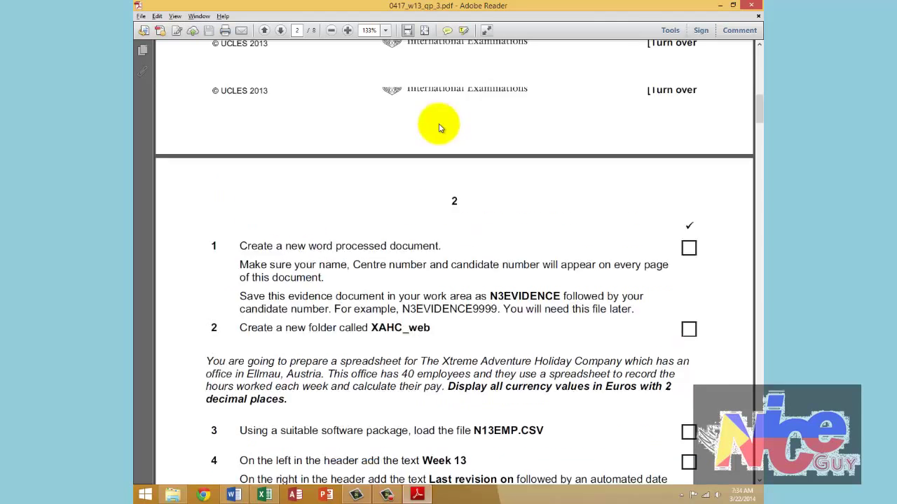
{"action": "scroll", "coordinate": [431, 124], "scroll_direction": "down", "scroll_amount": 6}
{"action": "key", "text": "alt+Tab"}
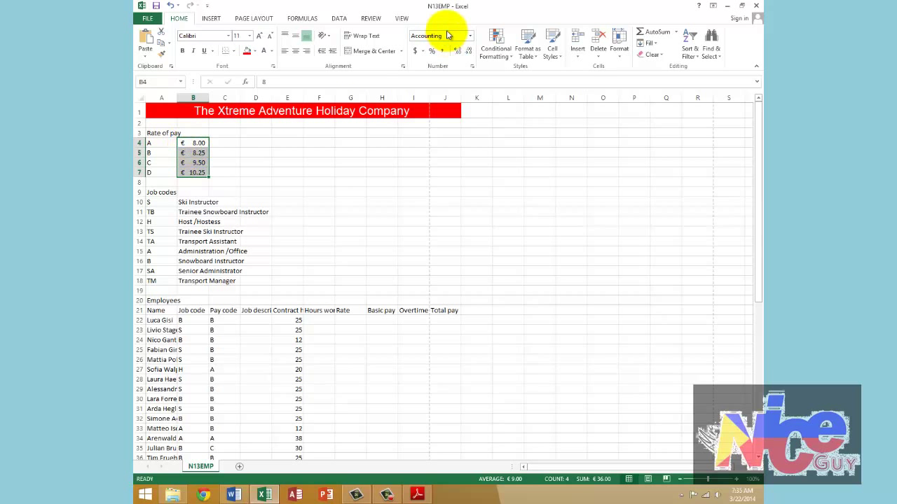
{"action": "left_click", "coordinate": [473, 66]}
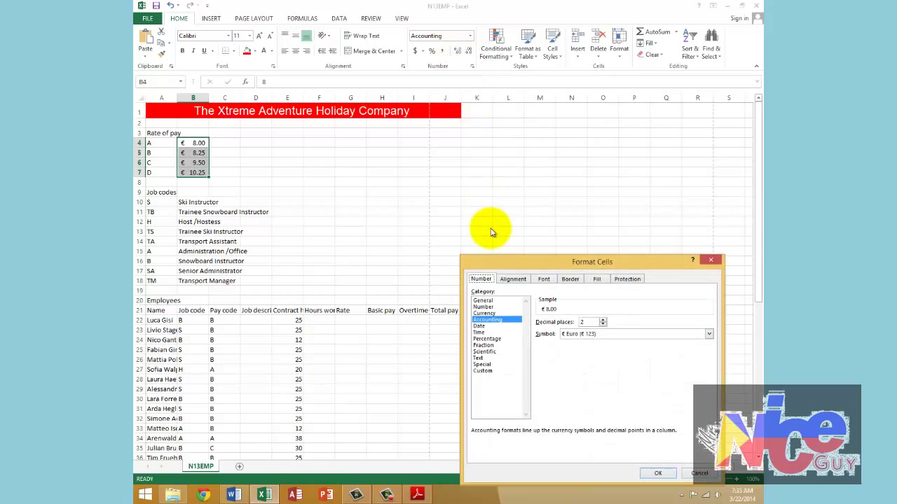
{"action": "left_click_drag", "start_coordinate": [502, 264], "coordinate": [374, 104]}
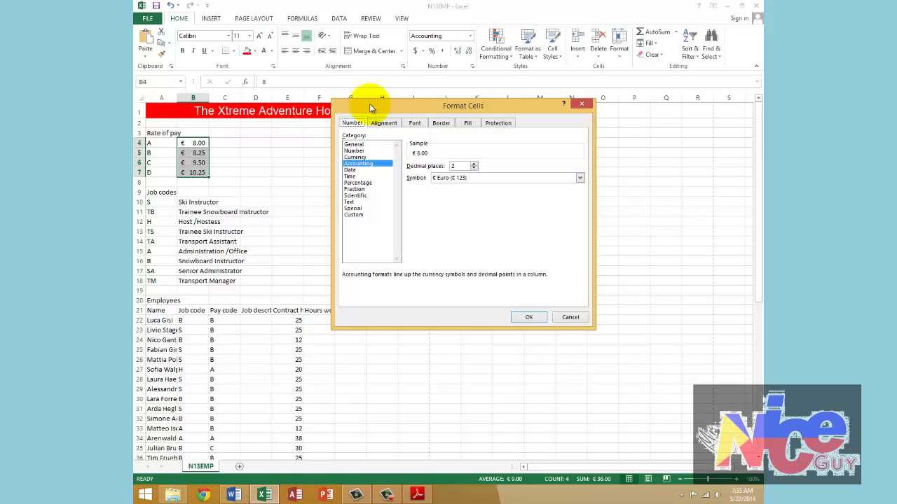
{"action": "left_click", "coordinate": [355, 157]}
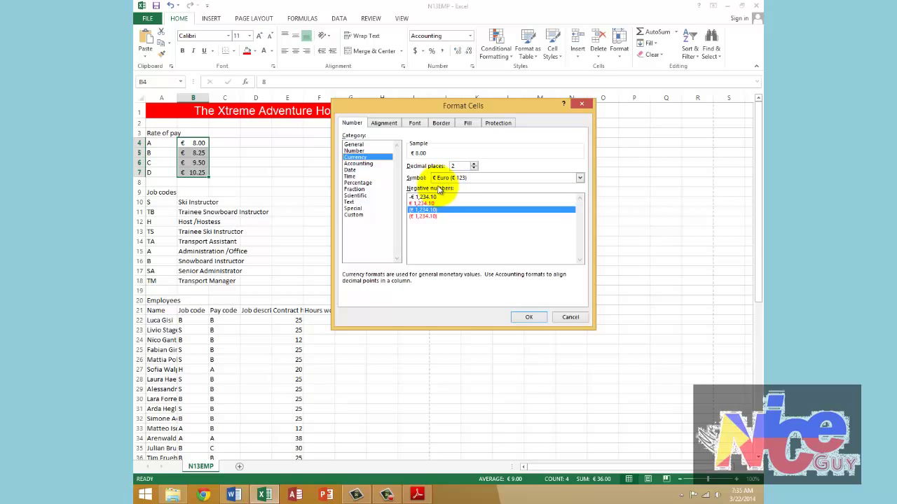
{"action": "left_click", "coordinate": [520, 316]}
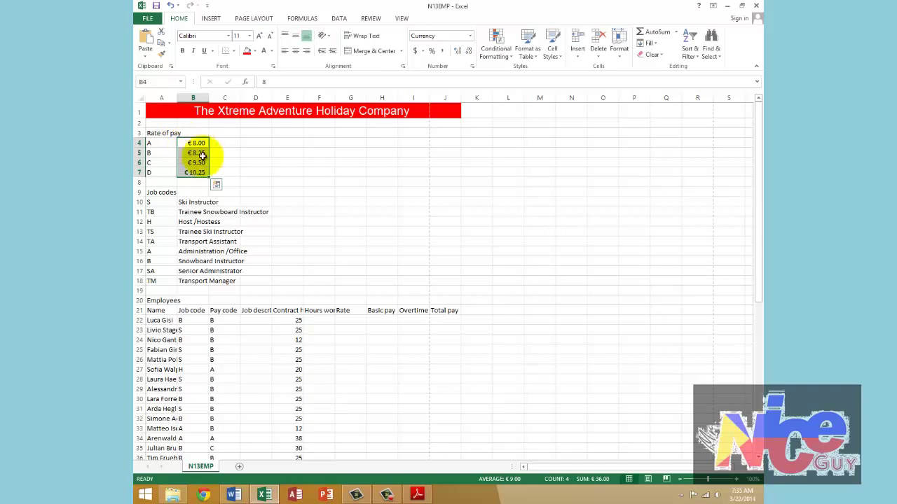
Look up task 10 in the exam paper and choose Excel Workbook as the file type for saving a copy of N13EMP in Excel
{"action": "key", "text": "alt+Tab"}
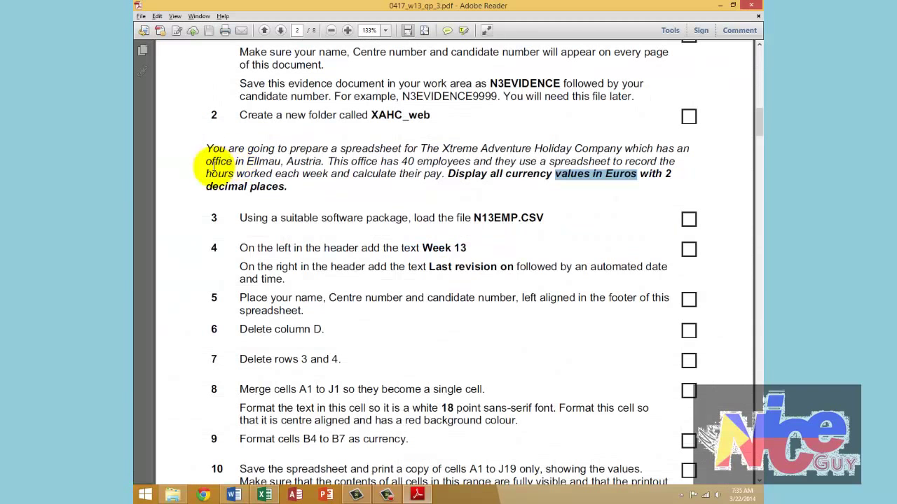
{"action": "scroll", "coordinate": [210, 231], "scroll_direction": "down", "scroll_amount": 3}
{"action": "scroll", "coordinate": [255, 237], "scroll_direction": "down", "scroll_amount": 5}
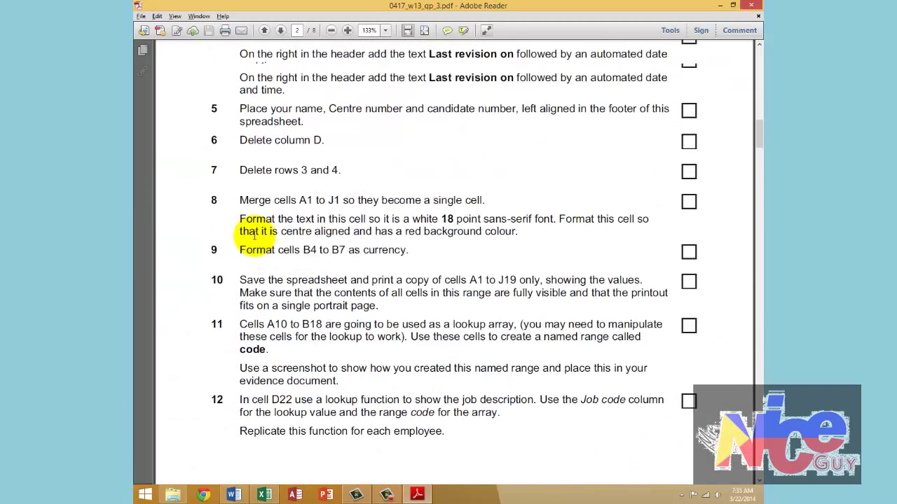
{"action": "scroll", "coordinate": [255, 236], "scroll_direction": "down", "scroll_amount": 2}
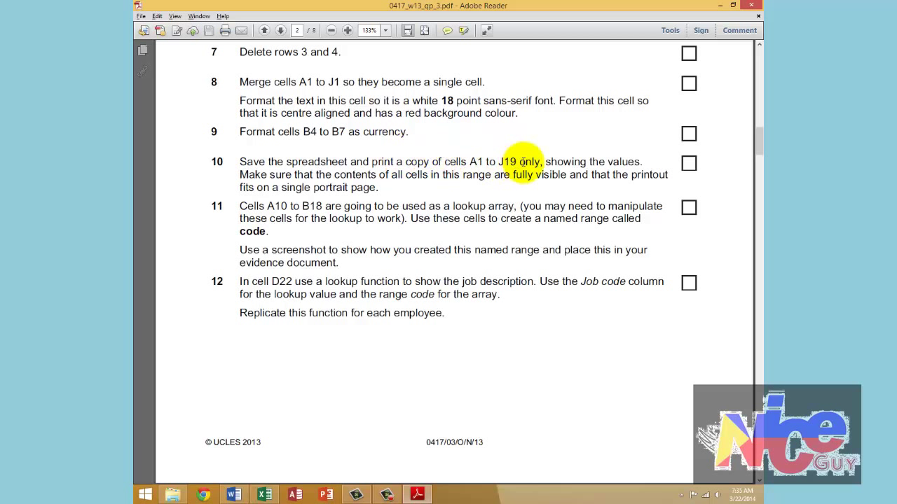
{"action": "key", "text": "alt+Tab"}
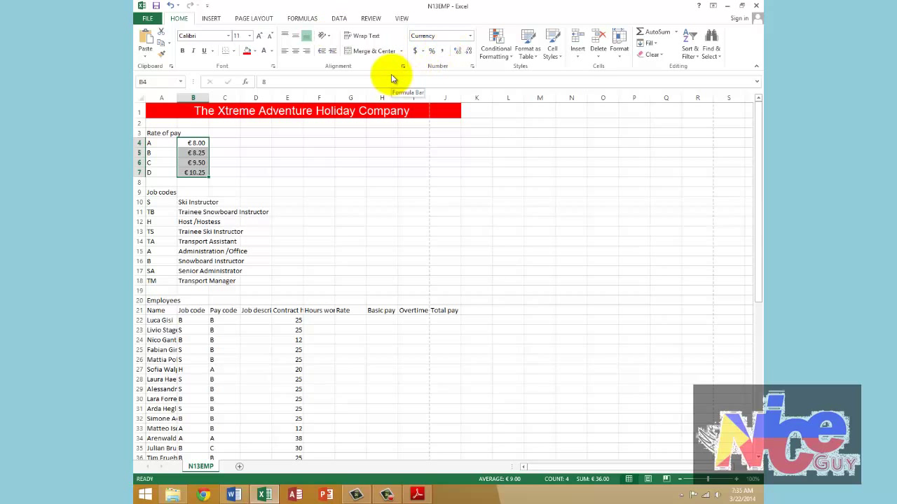
{"action": "left_click", "coordinate": [147, 19]}
{"action": "left_click", "coordinate": [144, 117]}
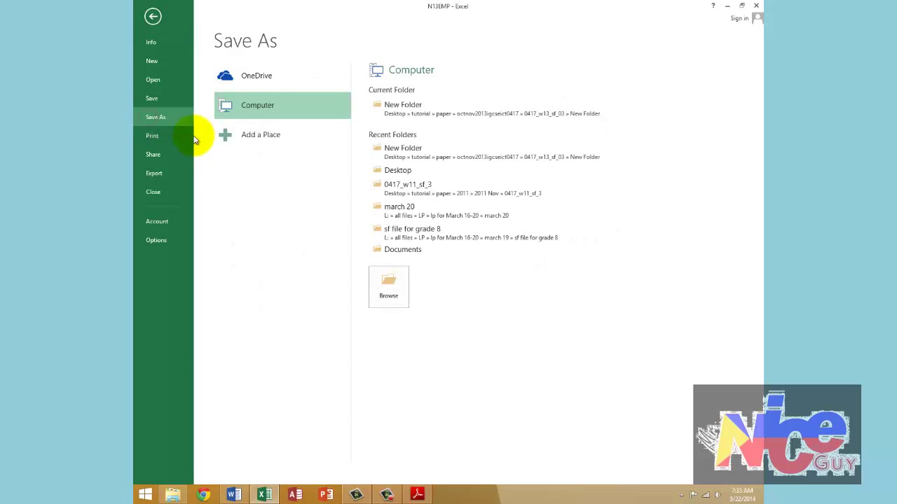
{"action": "left_click", "coordinate": [396, 294]}
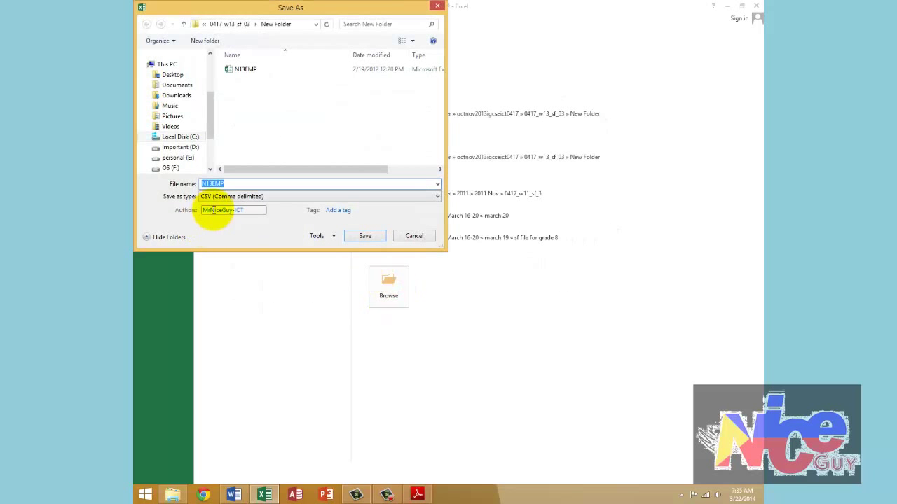
{"action": "left_click", "coordinate": [210, 197]}
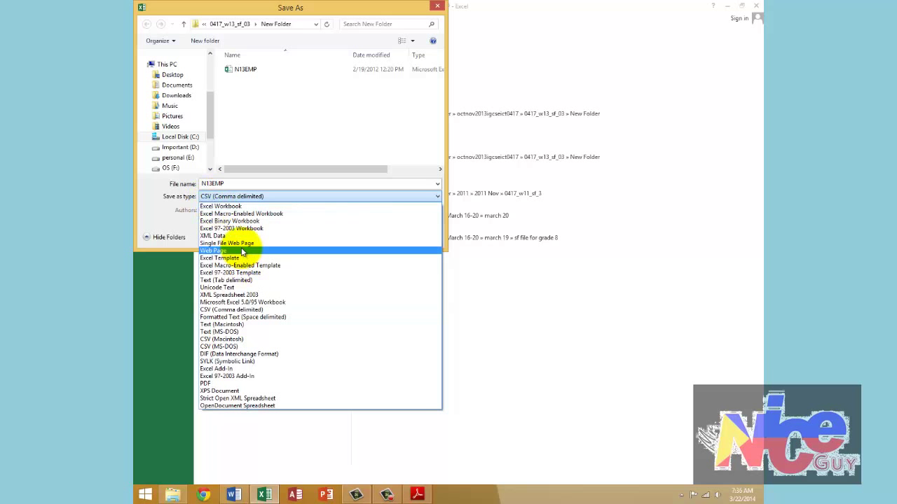
{"action": "left_click", "coordinate": [222, 206]}
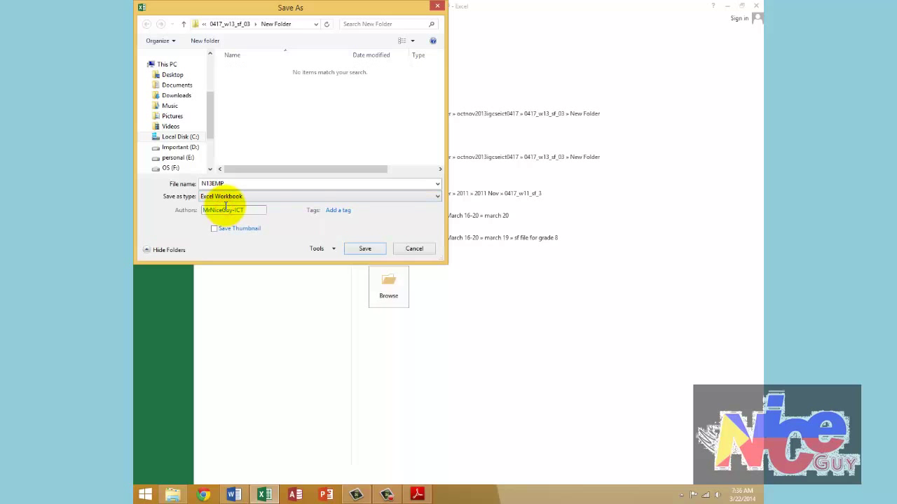
Recheck the save instruction in the exam paper and save the N13EMP workbook to the Desktop
{"action": "left_click_drag", "start_coordinate": [218, 7], "coordinate": [423, 33]}
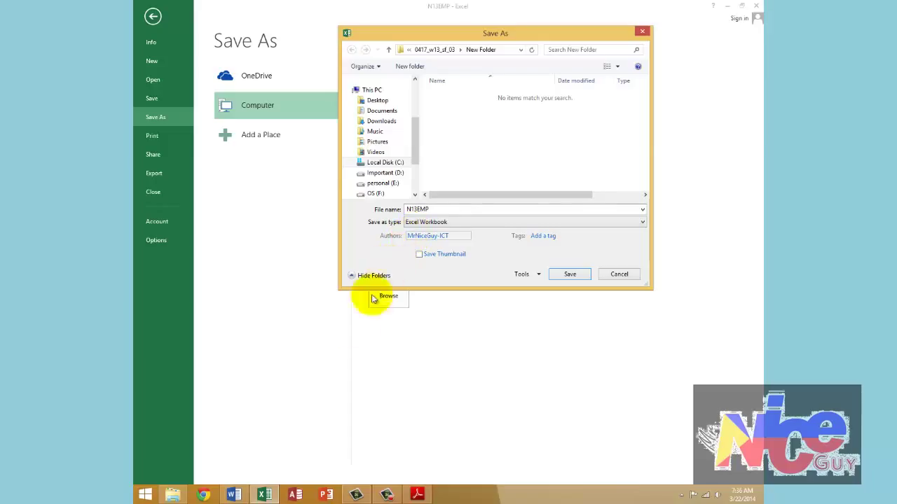
{"action": "left_click", "coordinate": [417, 496]}
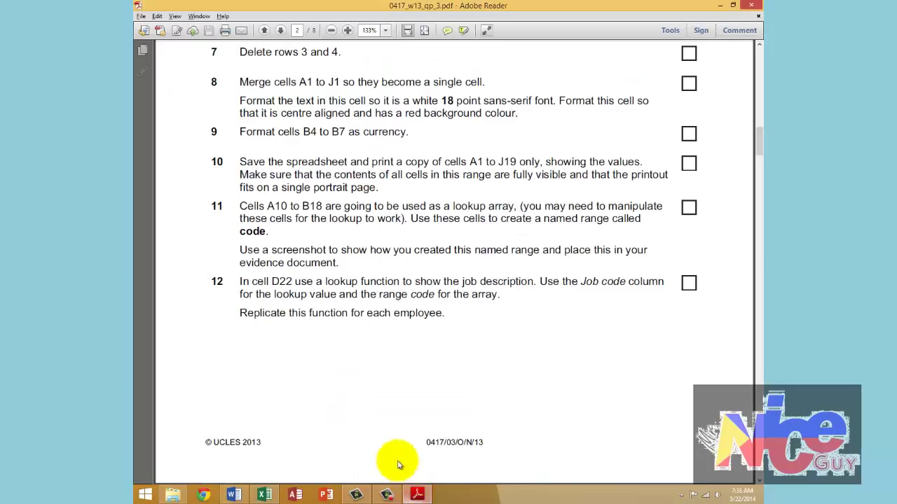
{"action": "key", "text": "alt+Tab"}
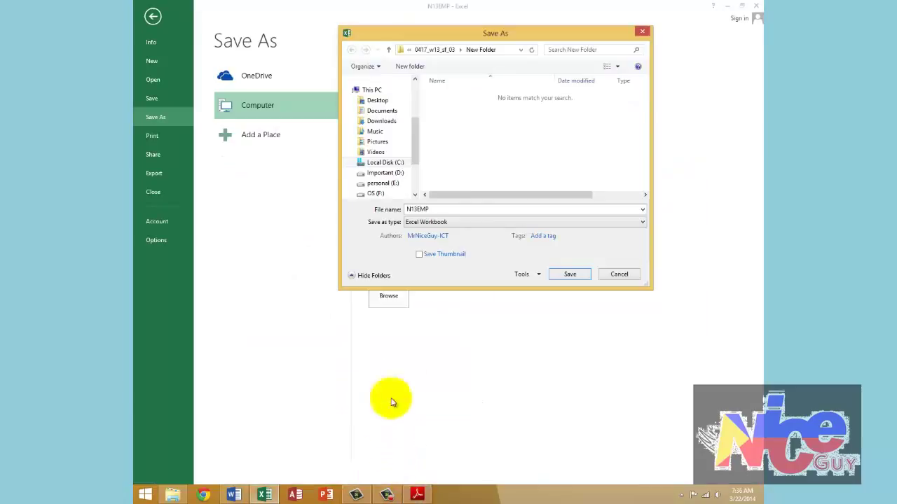
{"action": "left_click", "coordinate": [382, 100]}
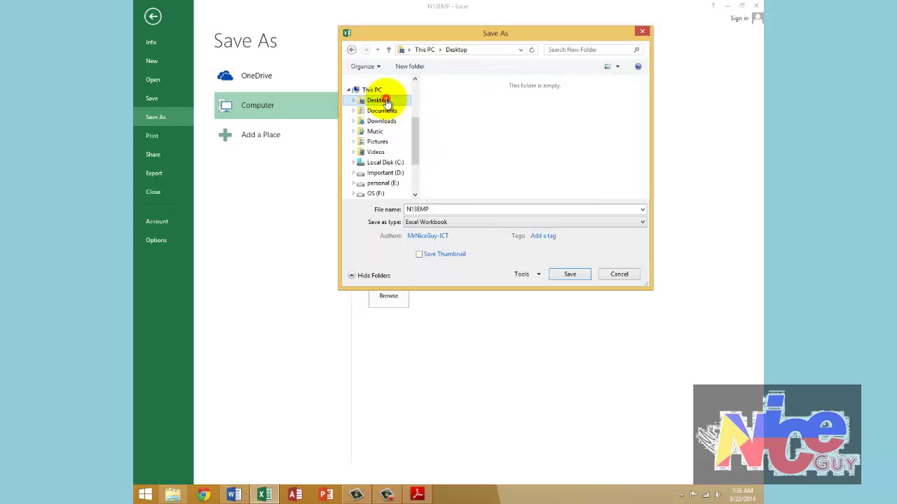
{"action": "left_click", "coordinate": [569, 275]}
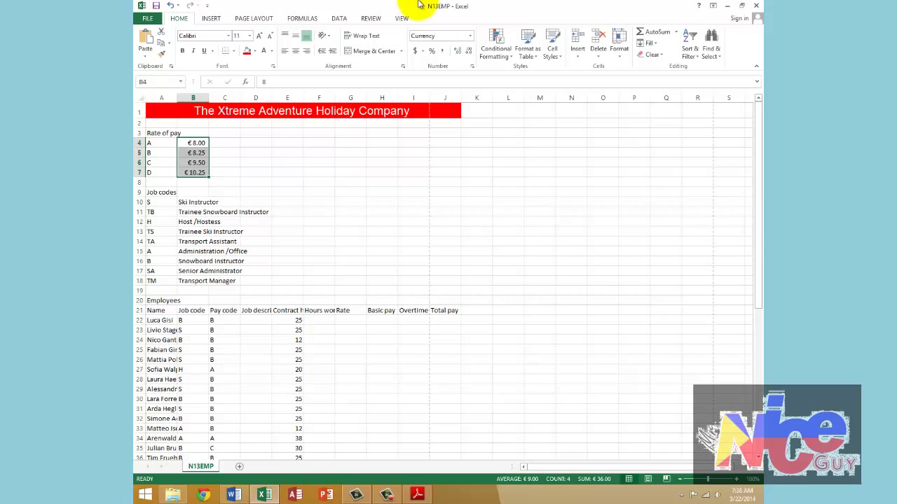
Review the print range and layout requirements of task 10 in the exam paper and set cells A1 to J19 as the print area in Excel
{"action": "key", "text": "alt+Tab"}
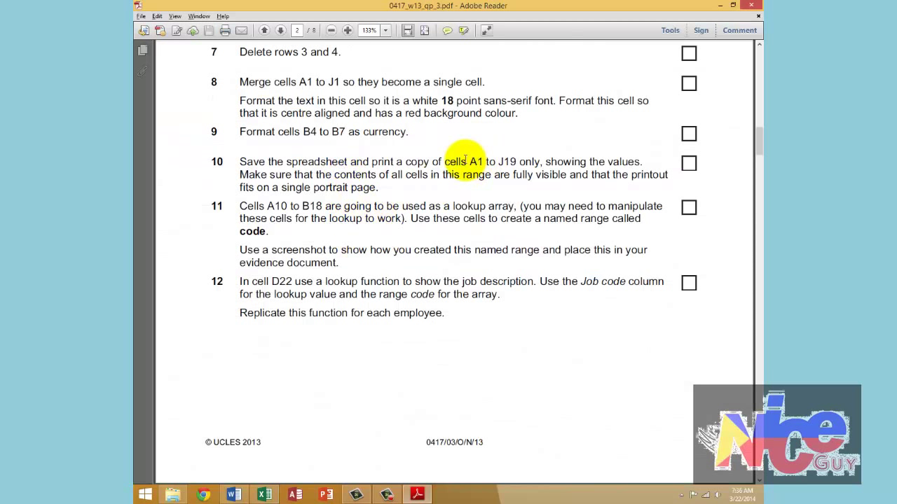
{"action": "left_click_drag", "start_coordinate": [469, 161], "coordinate": [539, 163]}
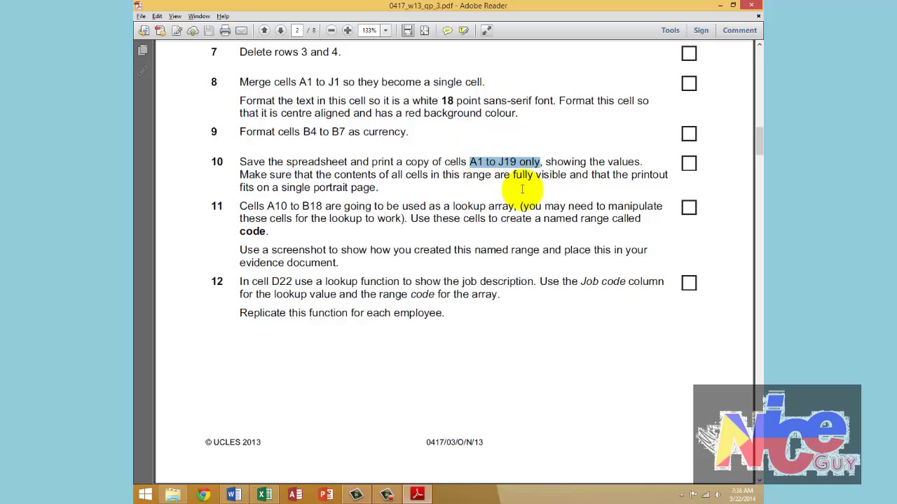
{"action": "left_click_drag", "start_coordinate": [240, 175], "coordinate": [387, 190]}
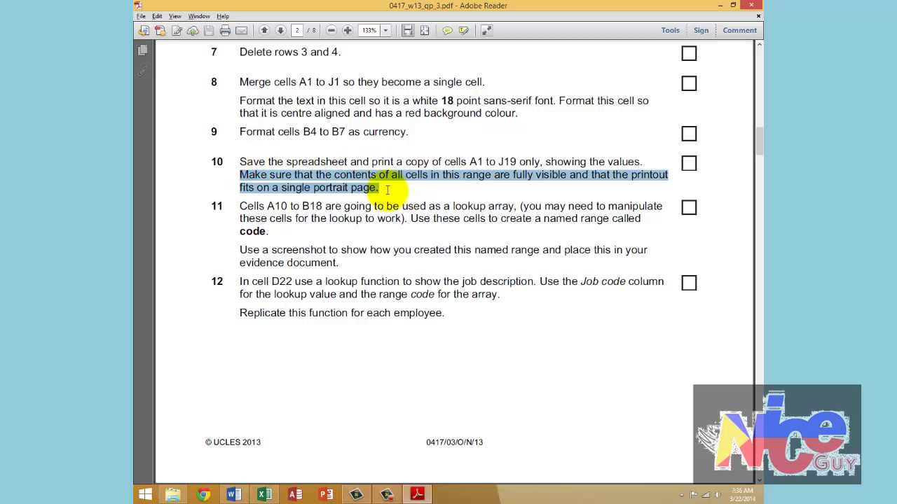
{"action": "key", "text": "alt+Tab"}
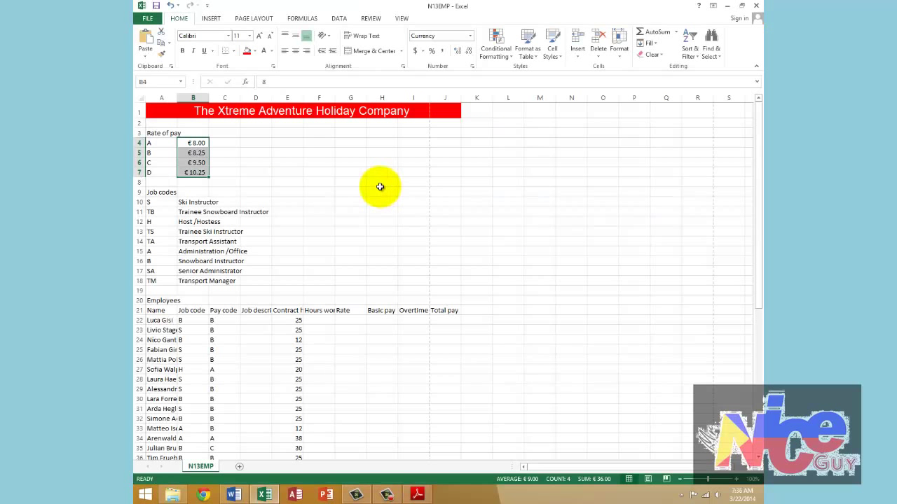
{"action": "left_click", "coordinate": [383, 203]}
{"action": "left_click_drag", "start_coordinate": [151, 111], "coordinate": [426, 290]}
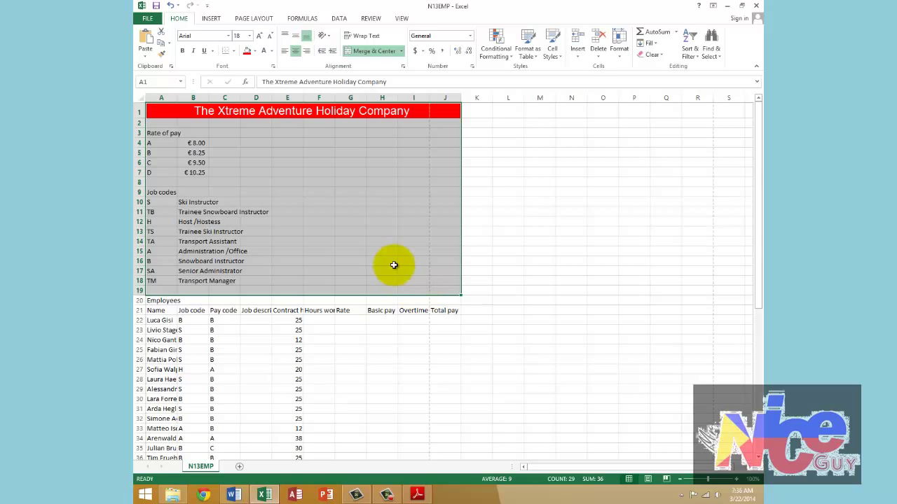
{"action": "left_click", "coordinate": [251, 21]}
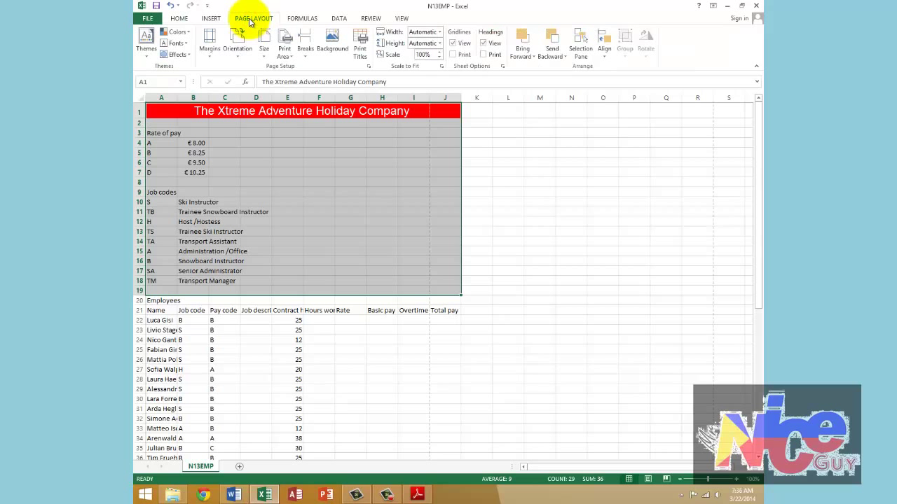
{"action": "left_click", "coordinate": [285, 53]}
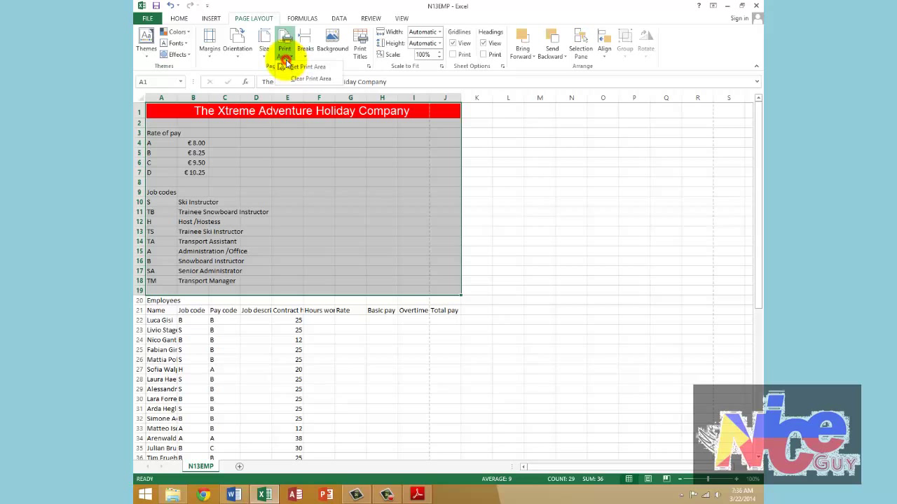
{"action": "left_click", "coordinate": [301, 67]}
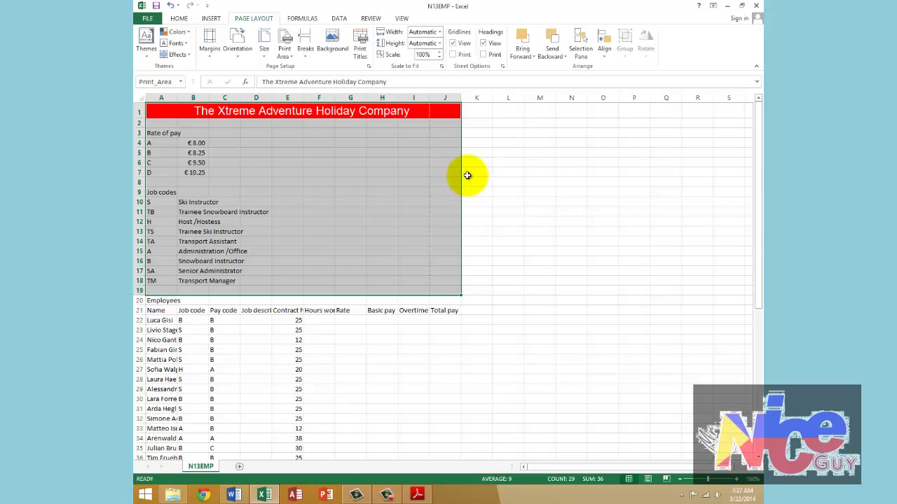
Check the sheet's page orientation in Excel against the exam paper's task 10 and autofit the width of all columns
{"action": "key", "text": "alt+Tab"}
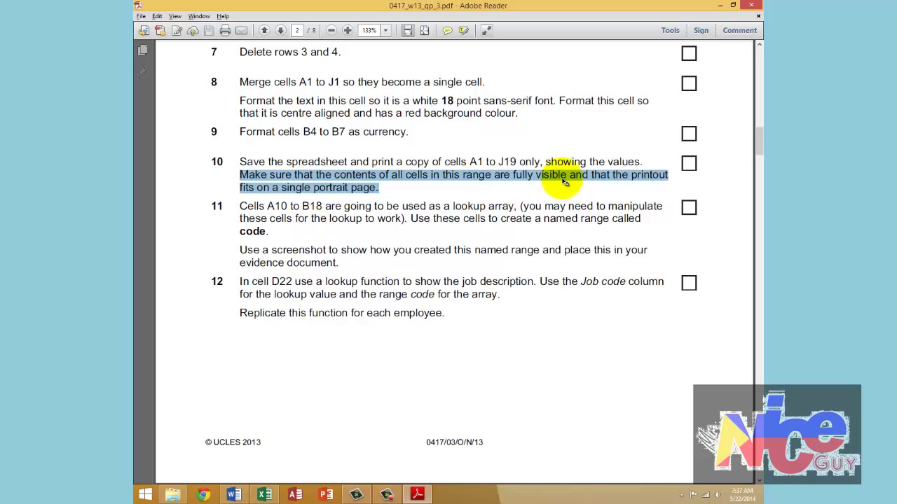
{"action": "left_click", "coordinate": [310, 185]}
{"action": "key", "text": "alt+Tab"}
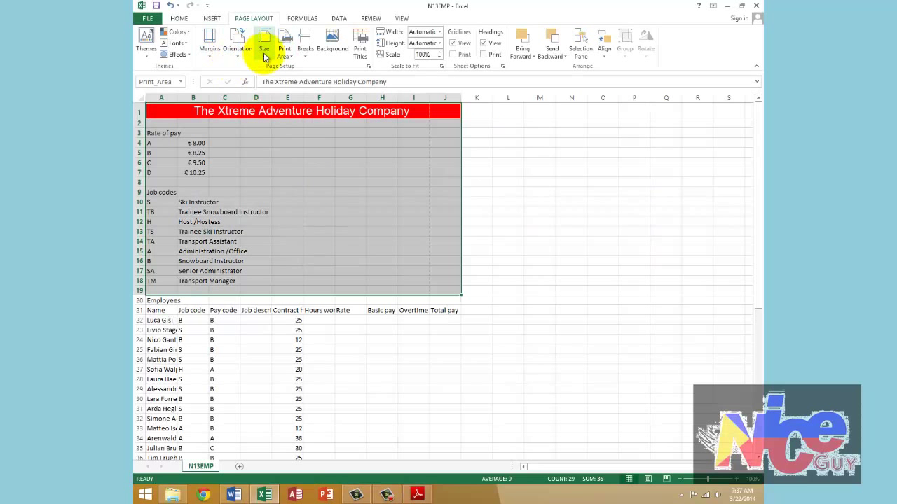
{"action": "left_click", "coordinate": [239, 53]}
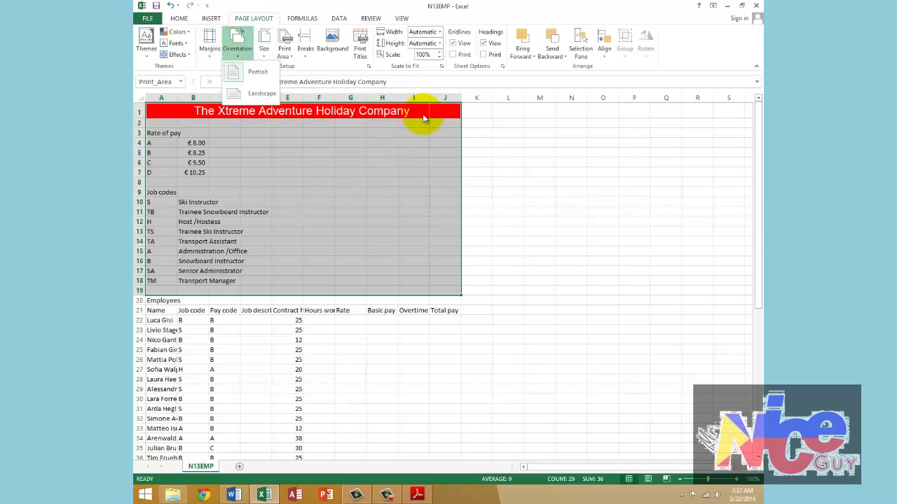
{"action": "left_click", "coordinate": [406, 136]}
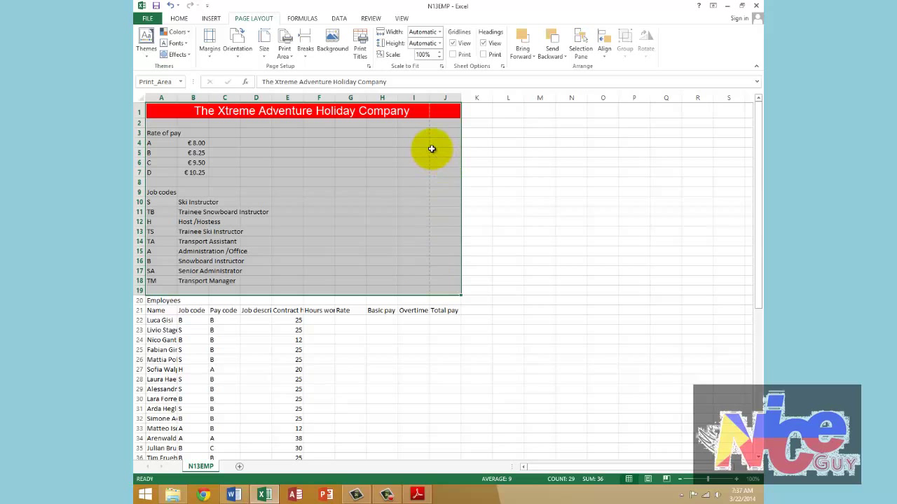
{"action": "left_click", "coordinate": [139, 96]}
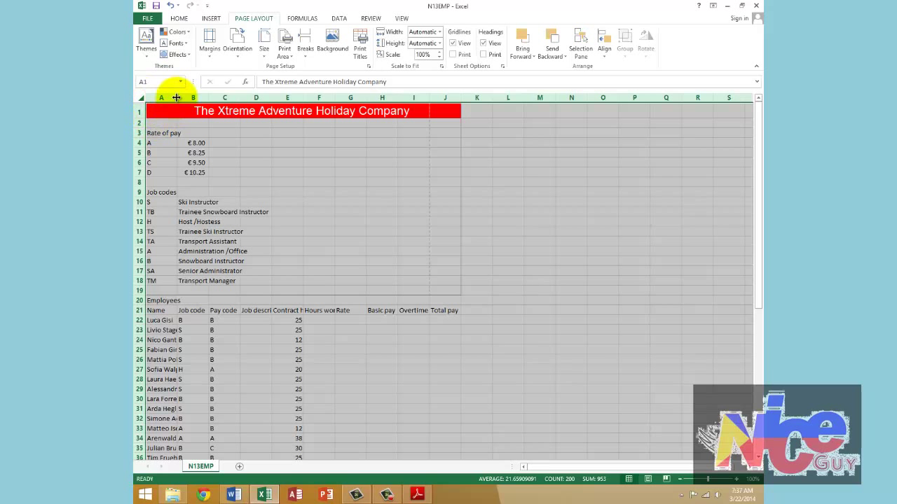
{"action": "double_click", "coordinate": [177, 98]}
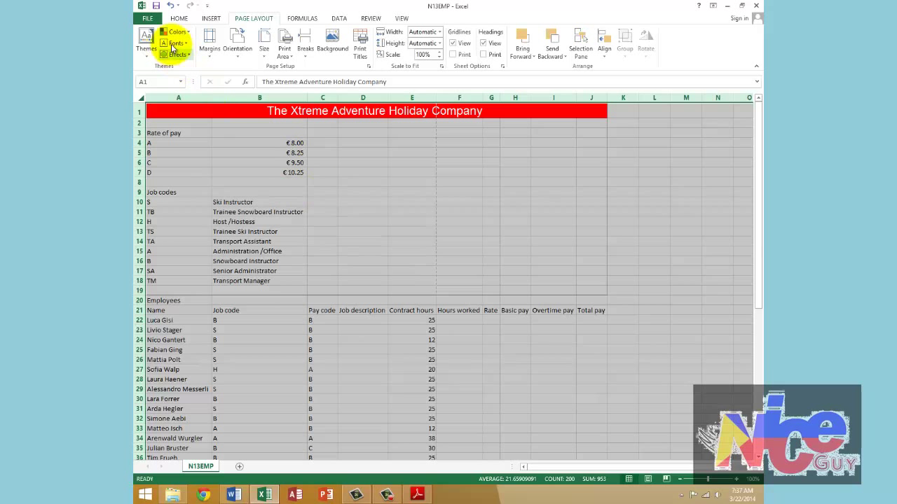
Set the printout to fit 1 page wide by 1 tall on A4 paper
{"action": "left_click", "coordinate": [147, 19]}
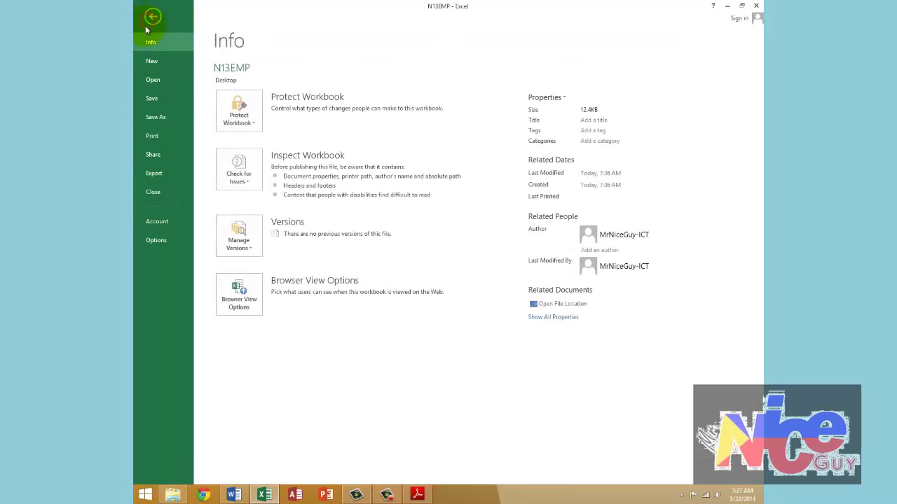
{"action": "left_click", "coordinate": [153, 139]}
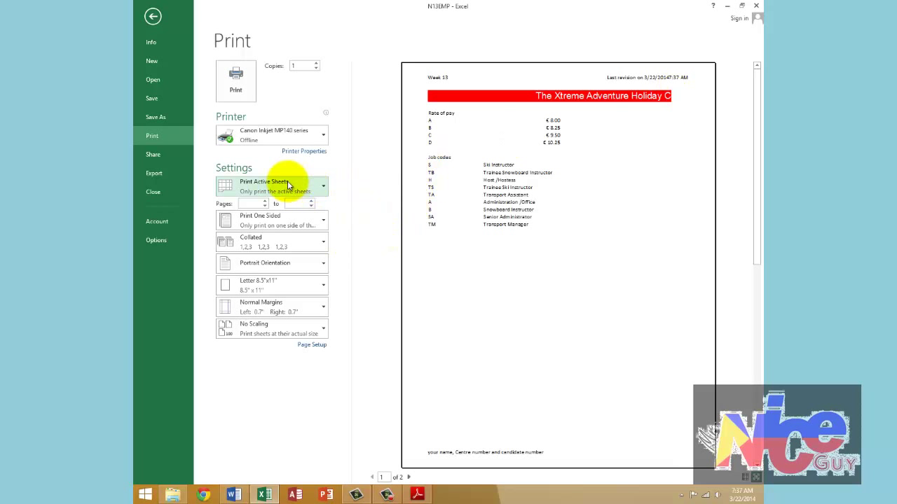
{"action": "left_click", "coordinate": [310, 346]}
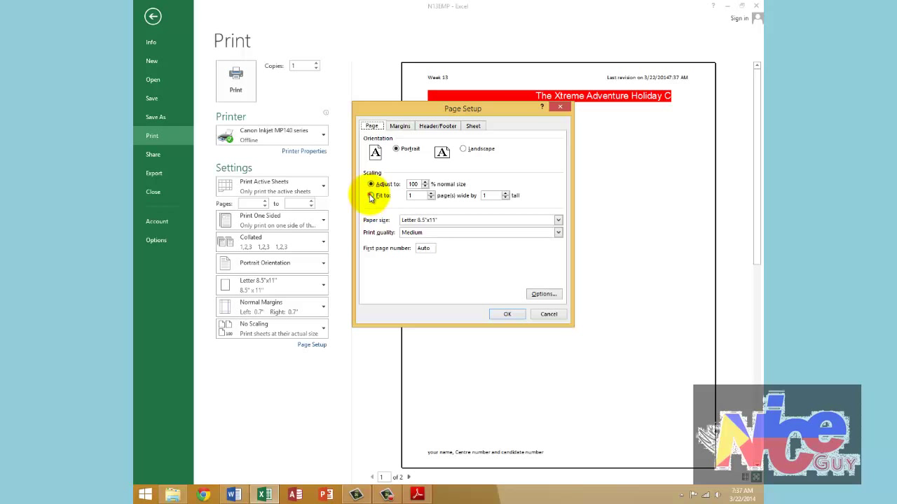
{"action": "left_click", "coordinate": [370, 196]}
{"action": "left_click_drag", "start_coordinate": [491, 110], "coordinate": [272, 138]}
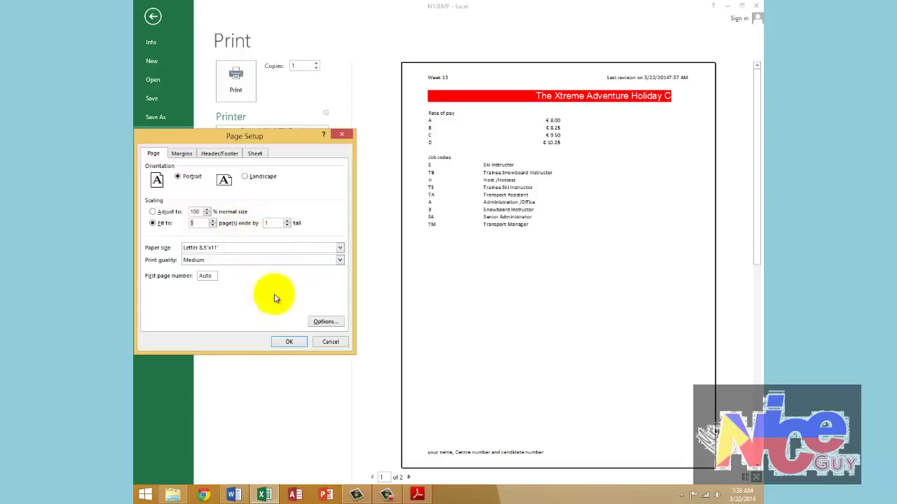
{"action": "left_click", "coordinate": [339, 250]}
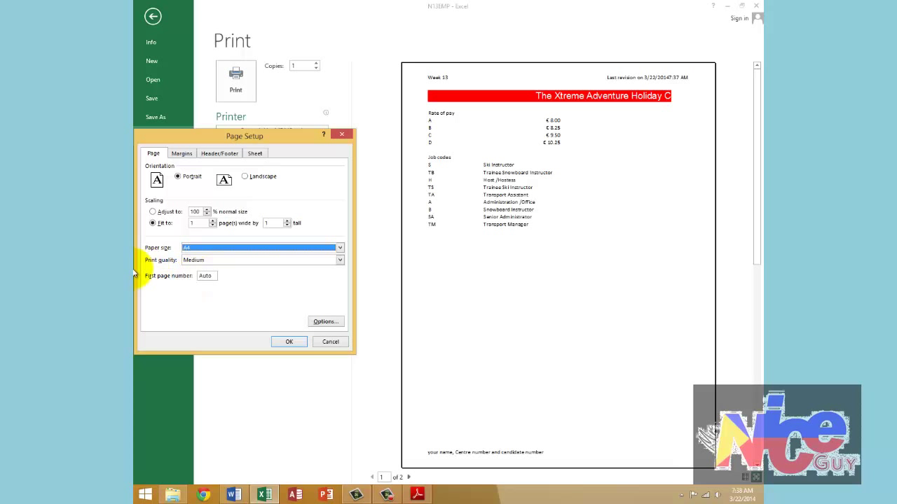
{"action": "left_click", "coordinate": [288, 342]}
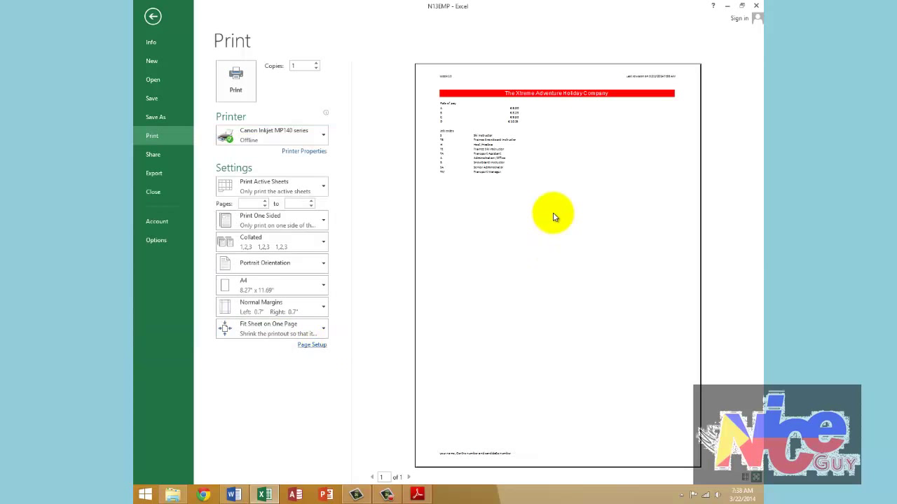
{"action": "left_click", "coordinate": [536, 190]}
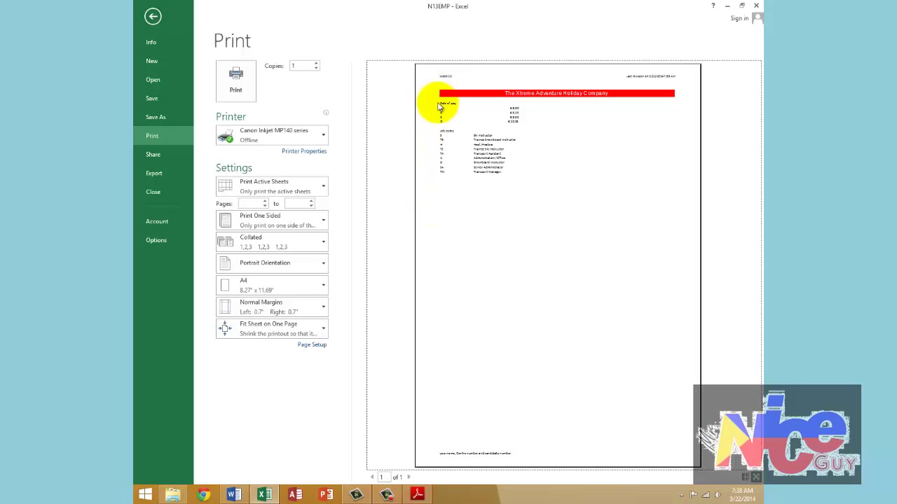
Include row and column headings in the sheet's printout, check the print preview and return to the worksheet
{"action": "left_click", "coordinate": [312, 345]}
{"action": "left_click", "coordinate": [259, 157]}
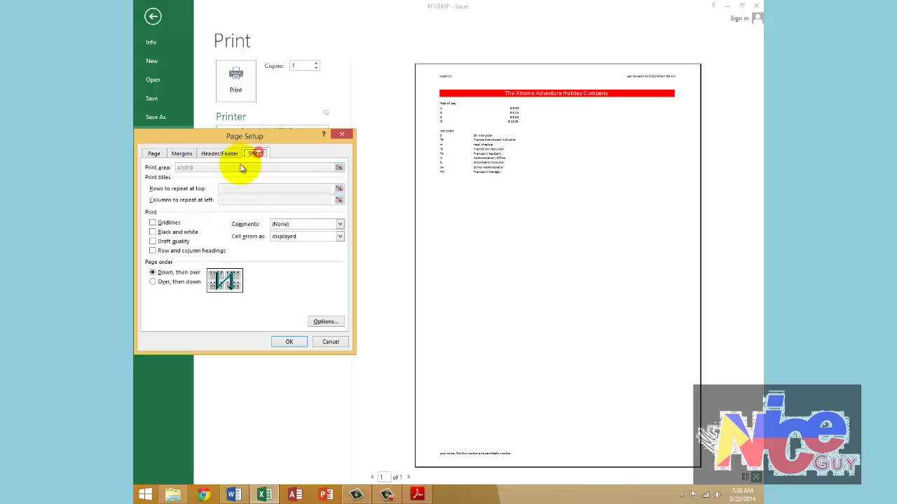
{"action": "left_click", "coordinate": [155, 251]}
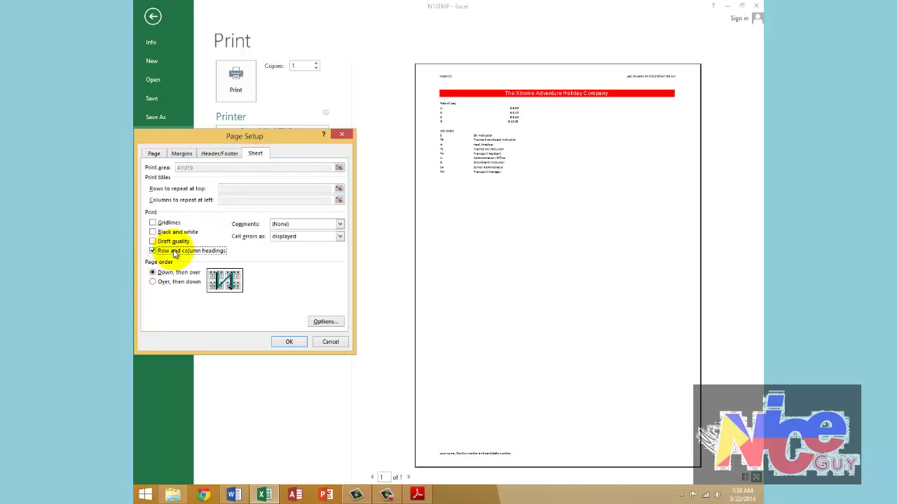
{"action": "left_click", "coordinate": [293, 341]}
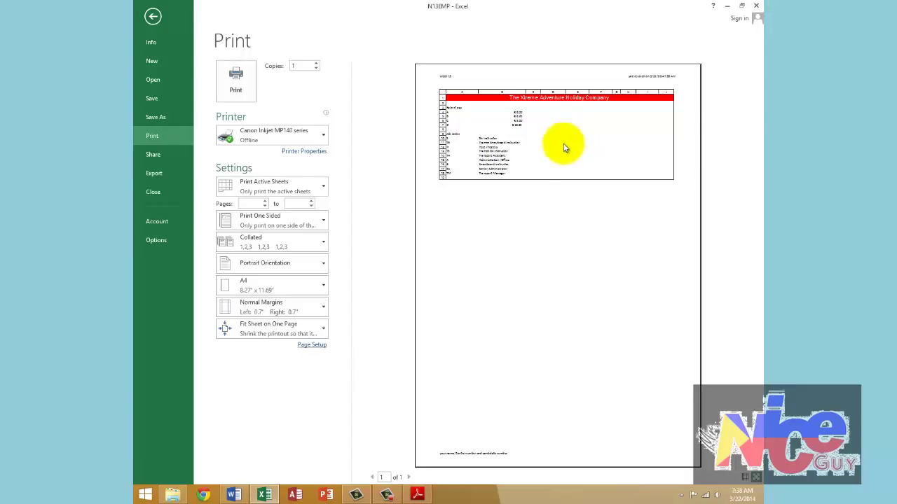
{"action": "left_click", "coordinate": [532, 136]}
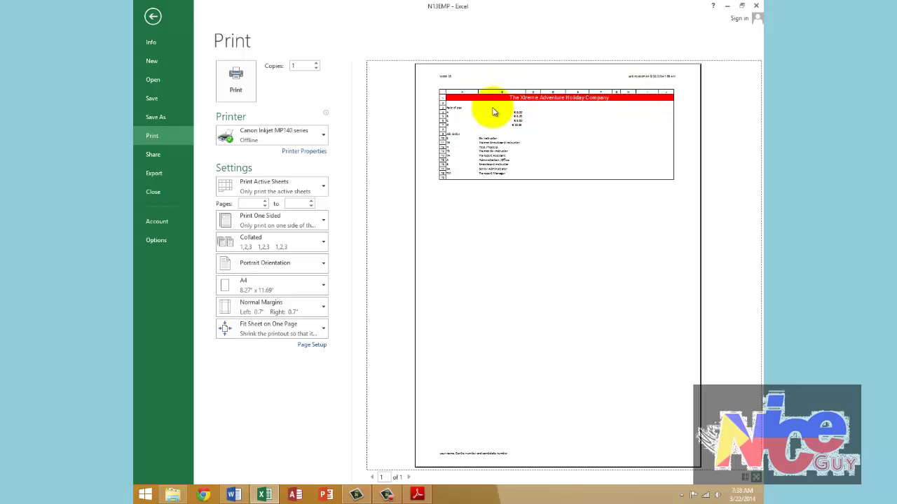
{"action": "key", "text": "Escape"}
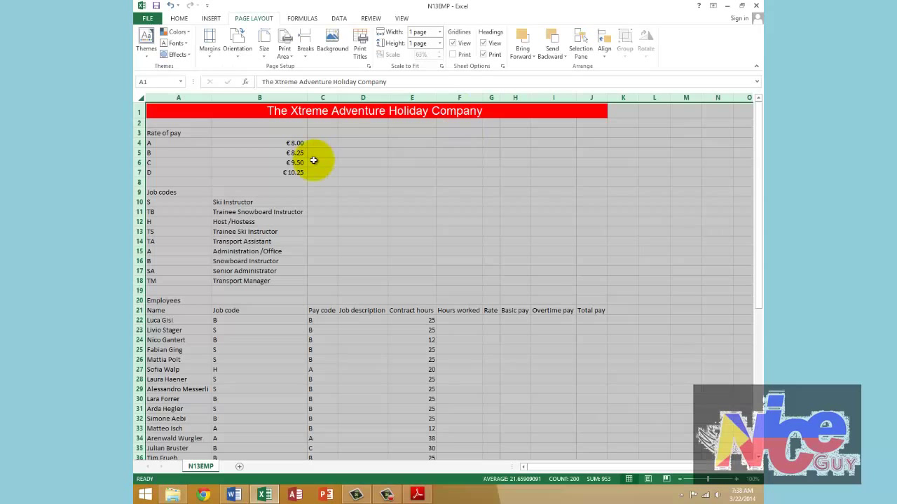
Narrow column A and the wide columns between C and I so the print area fills more of the page
{"action": "left_click", "coordinate": [253, 144]}
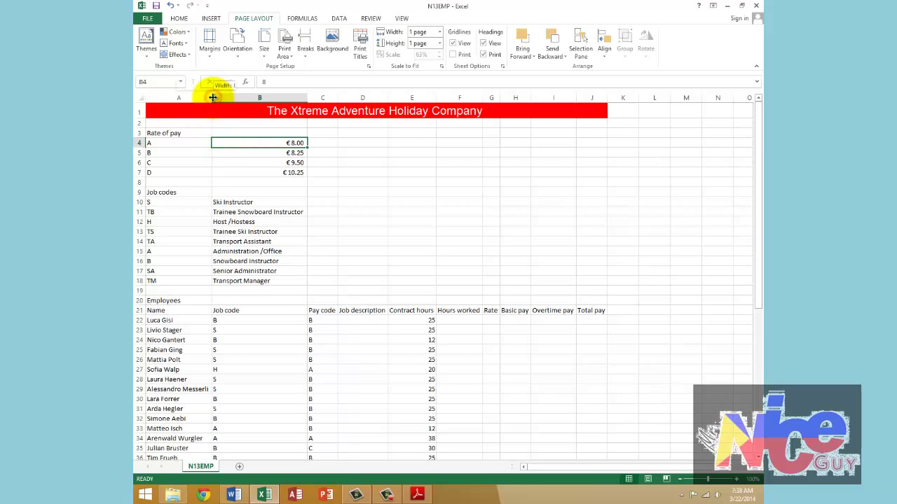
{"action": "left_click_drag", "start_coordinate": [212, 98], "coordinate": [185, 100]}
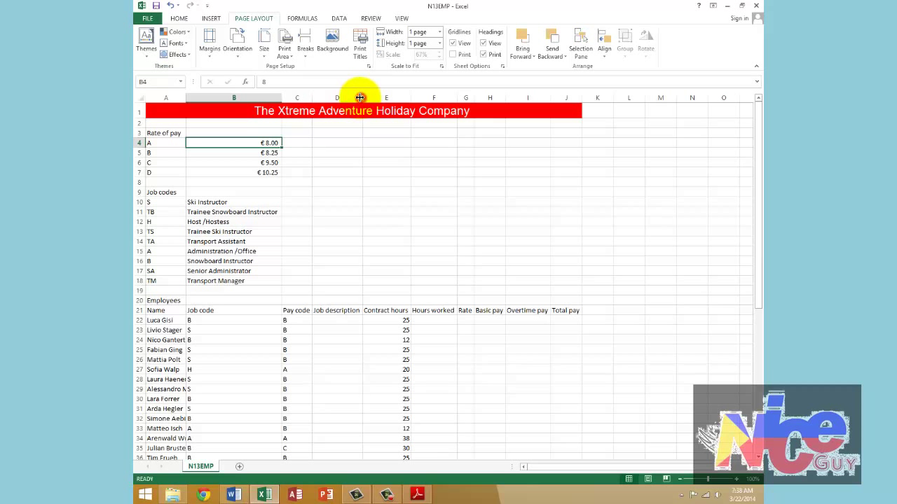
{"action": "left_click_drag", "start_coordinate": [360, 97], "coordinate": [334, 98]}
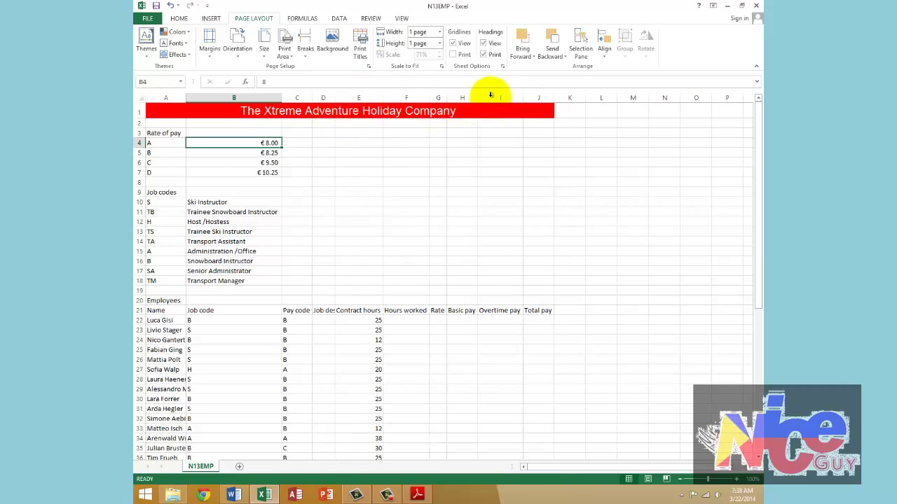
{"action": "mouse_move", "coordinate": [522, 97]}
{"action": "left_mouse_down"}
{"action": "mouse_move", "coordinate": [498, 100]}
{"action": "mouse_move", "coordinate": [520, 97]}
{"action": "left_mouse_up"}
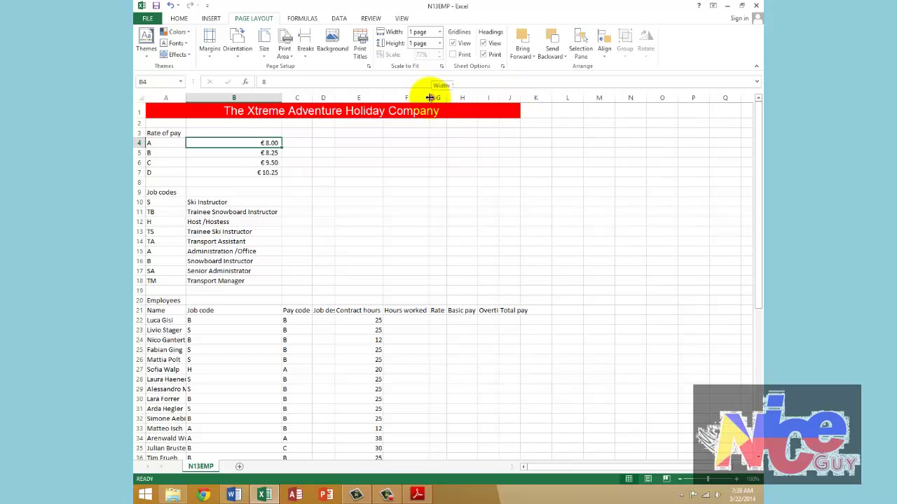
{"action": "left_click_drag", "start_coordinate": [430, 97], "coordinate": [301, 98]}
Print the sheet in portrait on A4, fitted to one page
{"action": "left_click", "coordinate": [147, 19]}
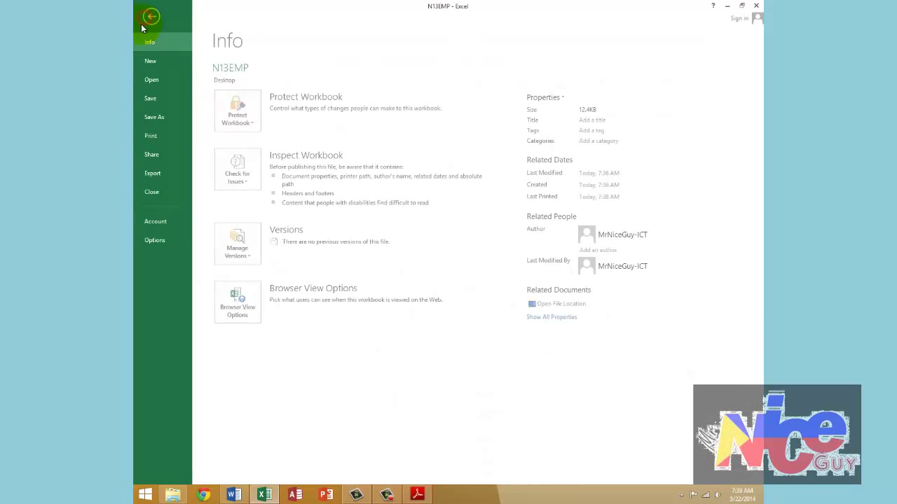
{"action": "left_click", "coordinate": [153, 135]}
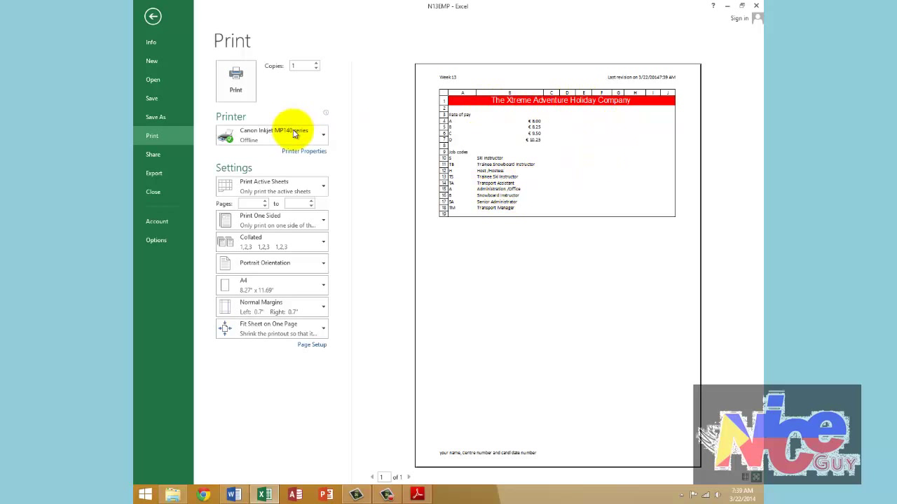
{"action": "left_click", "coordinate": [242, 101]}
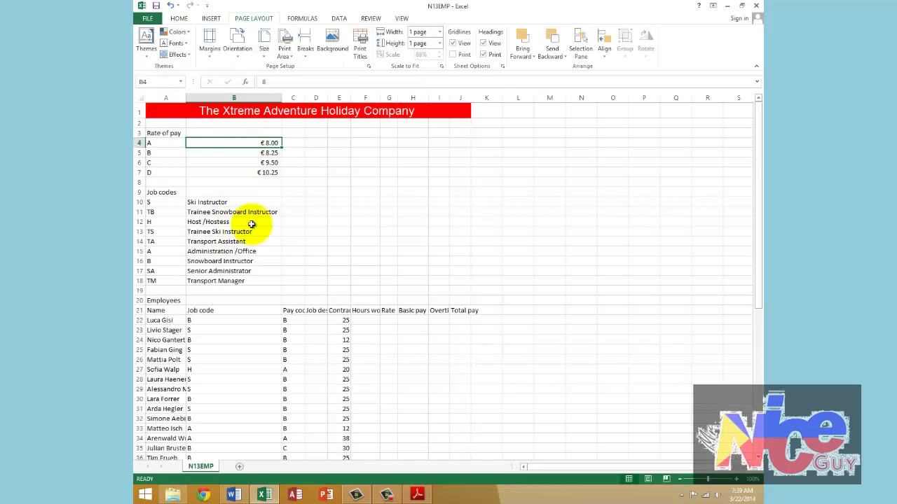
Create a copy of the N13EMP sheet in the same workbook, placed before the original
{"action": "right_click", "coordinate": [200, 467]}
{"action": "left_click", "coordinate": [231, 389]}
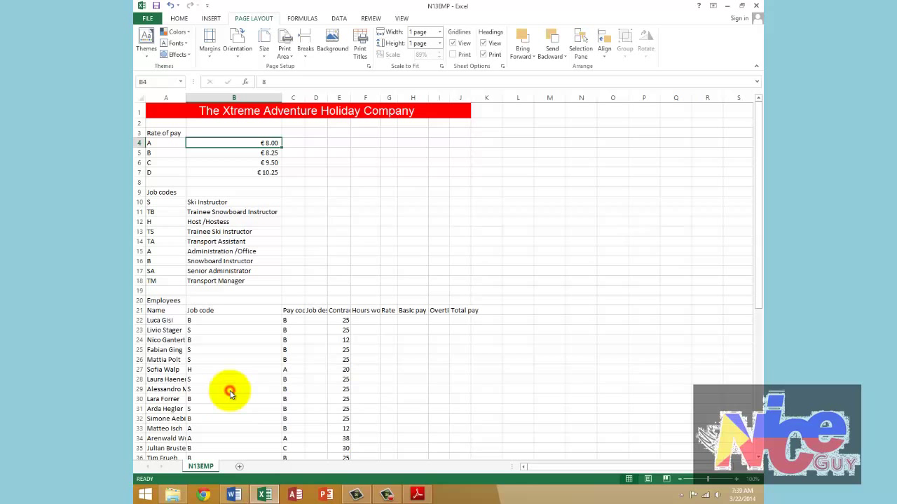
{"action": "left_click", "coordinate": [199, 429]}
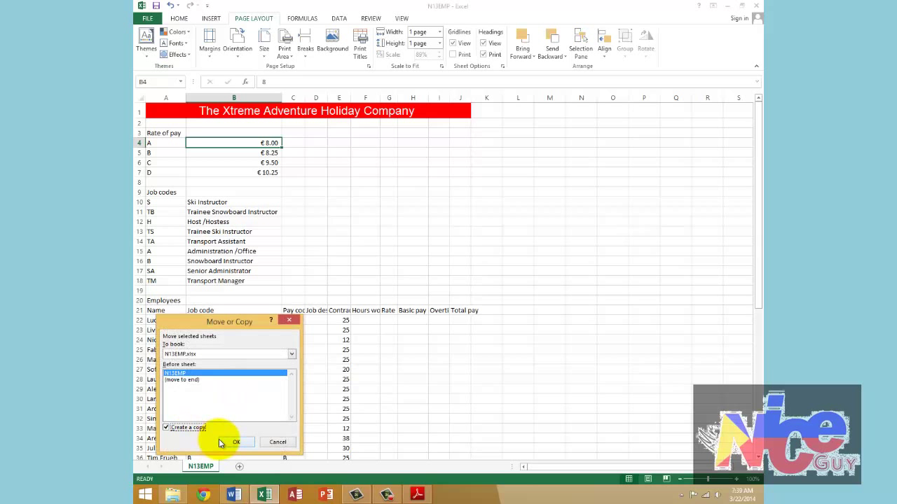
{"action": "left_click", "coordinate": [232, 443]}
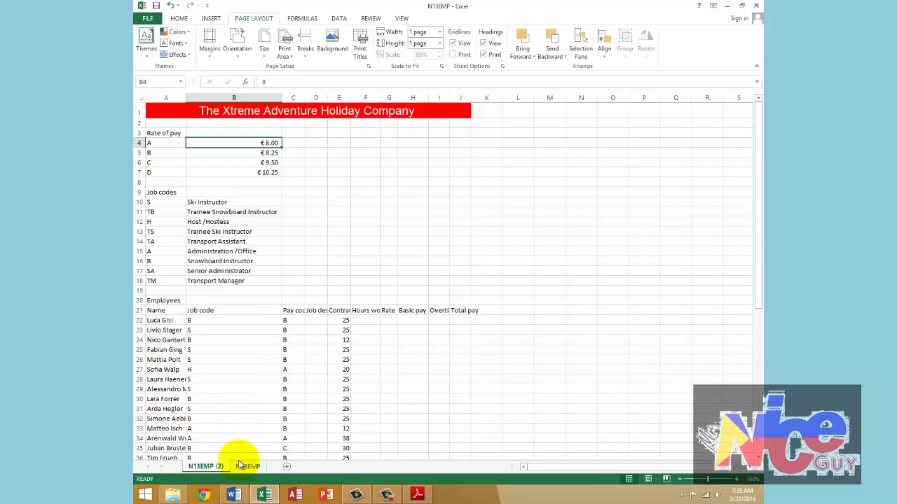
{"action": "left_click", "coordinate": [248, 470]}
{"action": "left_click", "coordinate": [206, 470]}
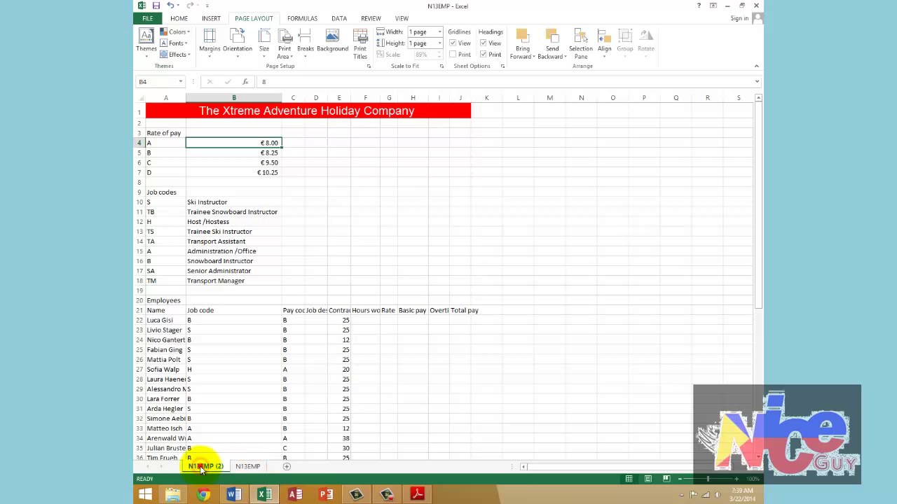
Check the number of the printing task in the exam paper and rename the copied Excel sheet as 10
{"action": "left_click", "coordinate": [417, 495]}
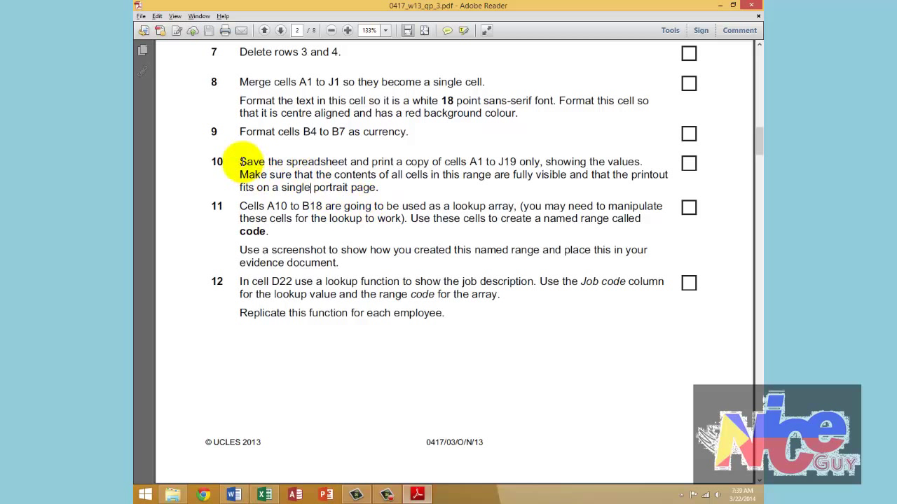
{"action": "key", "text": "alt+Tab"}
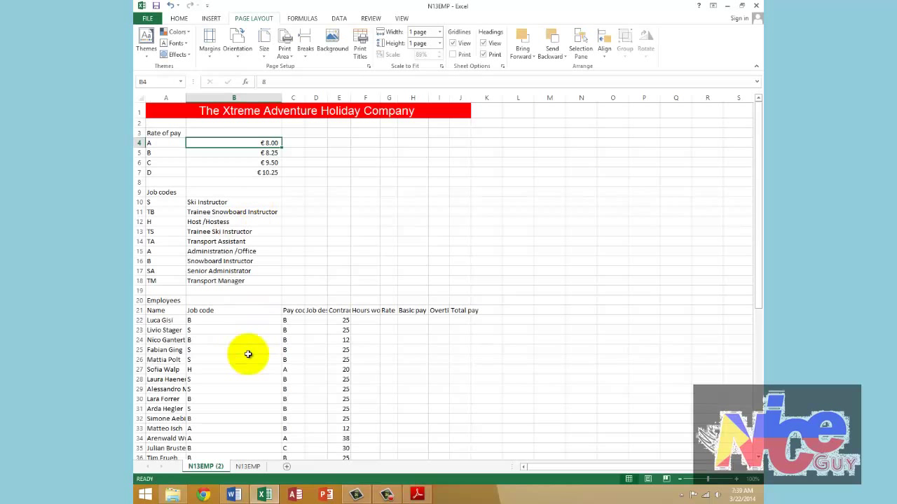
{"action": "right_click", "coordinate": [207, 470]}
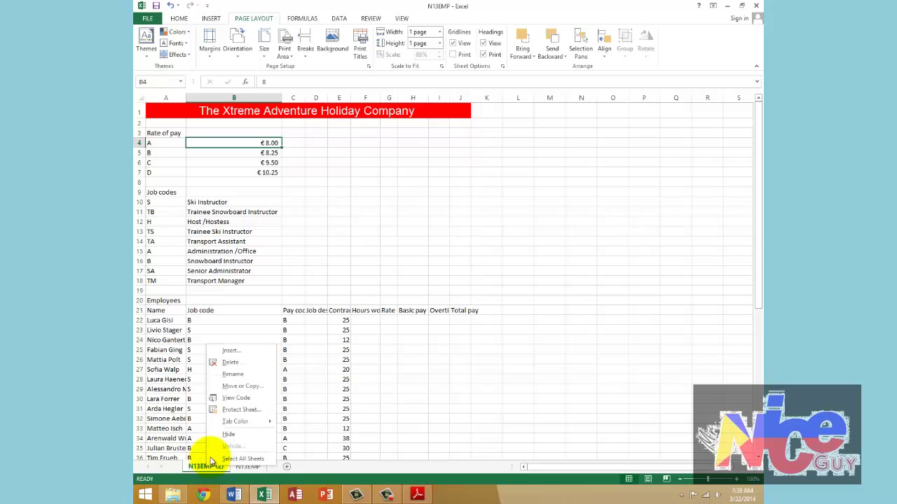
{"action": "left_click", "coordinate": [233, 375]}
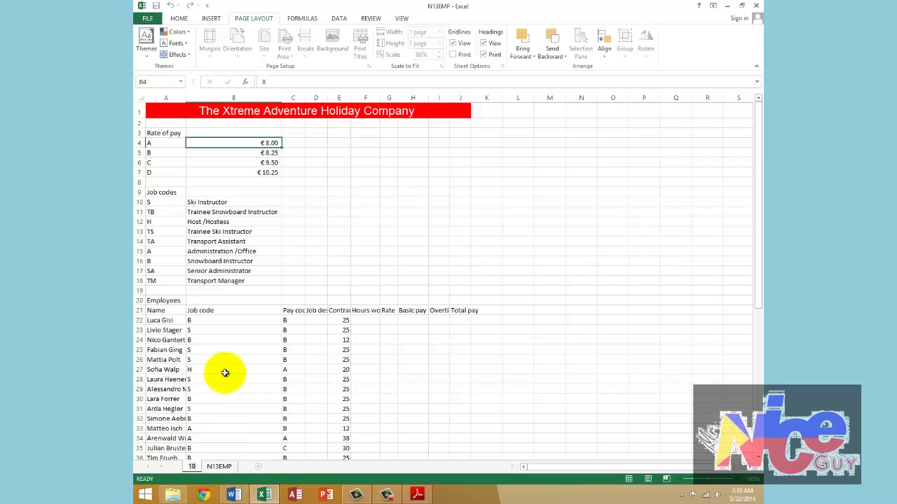
{"action": "left_click", "coordinate": [253, 276]}
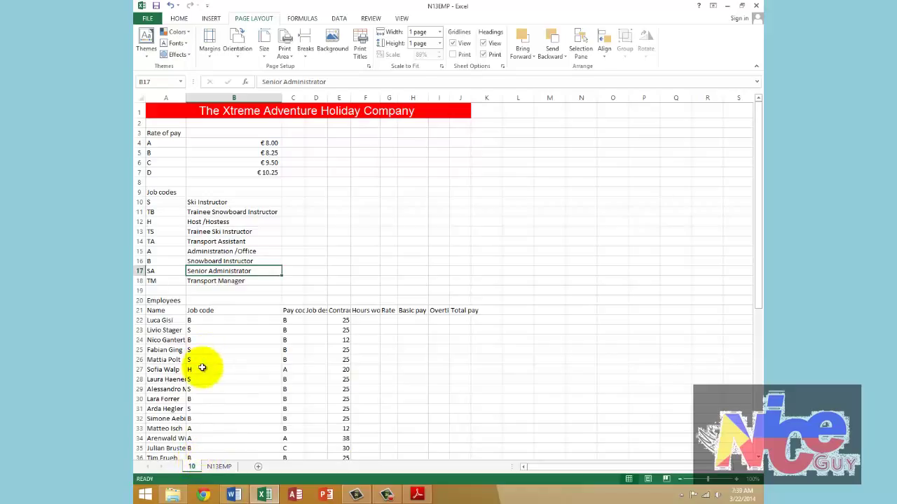
Autofit the width of all columns on the original N13EMP sheet
{"action": "left_click", "coordinate": [139, 111]}
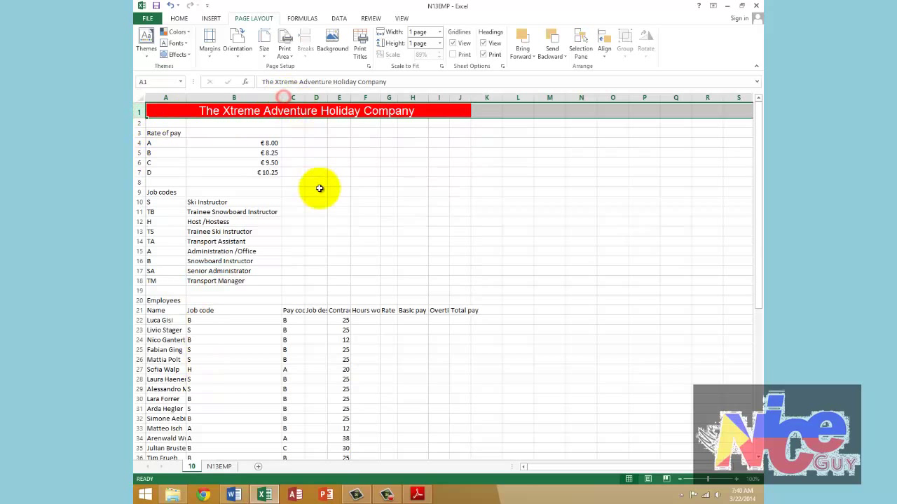
{"action": "left_click", "coordinate": [255, 231]}
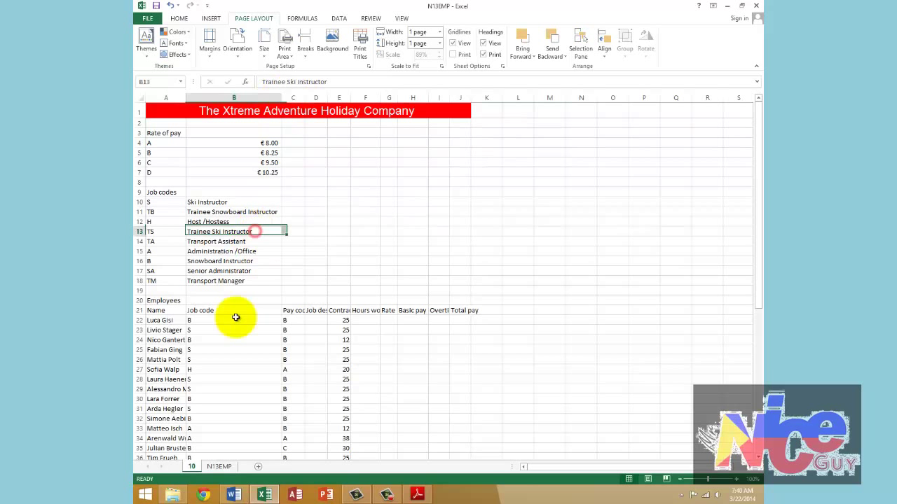
{"action": "left_click", "coordinate": [220, 466]}
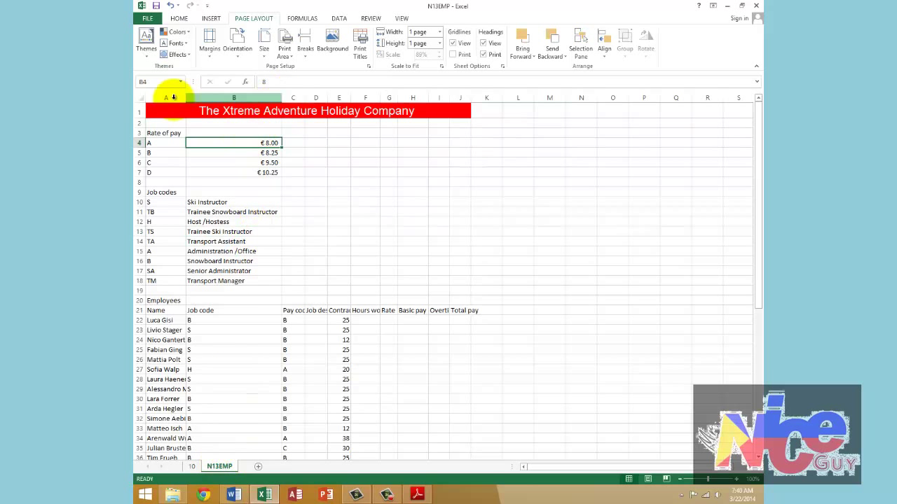
{"action": "left_click", "coordinate": [138, 98]}
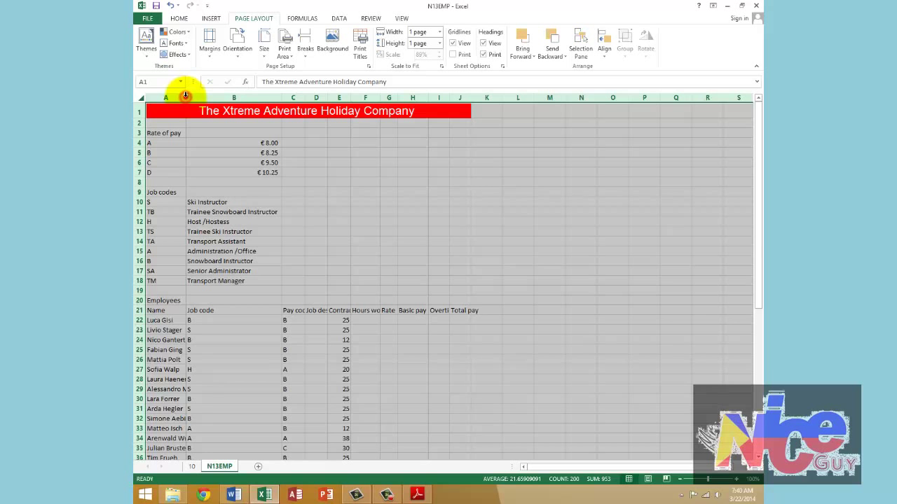
Switch to the exam paper and examine task 11 for the lookup array cells and the required range name
{"action": "key", "text": "alt+Tab"}
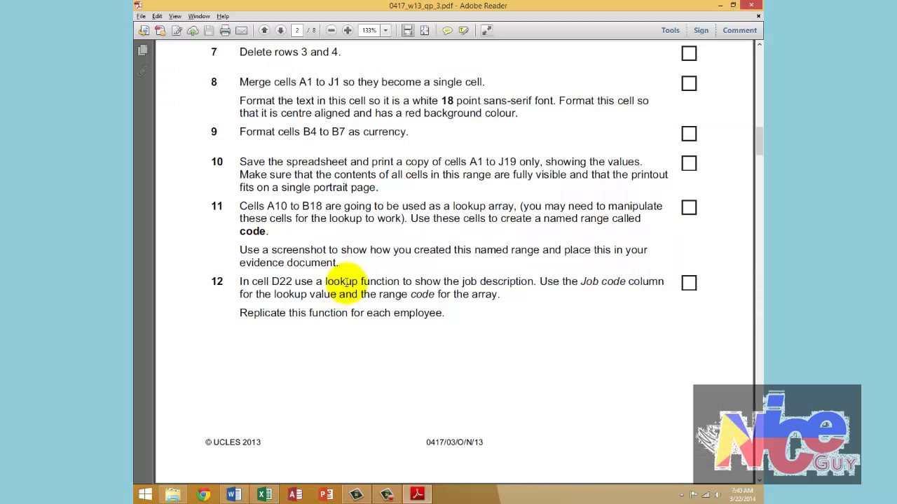
{"action": "scroll", "coordinate": [348, 282], "scroll_direction": "down", "scroll_amount": 1}
{"action": "left_click_drag", "start_coordinate": [238, 183], "coordinate": [515, 183]}
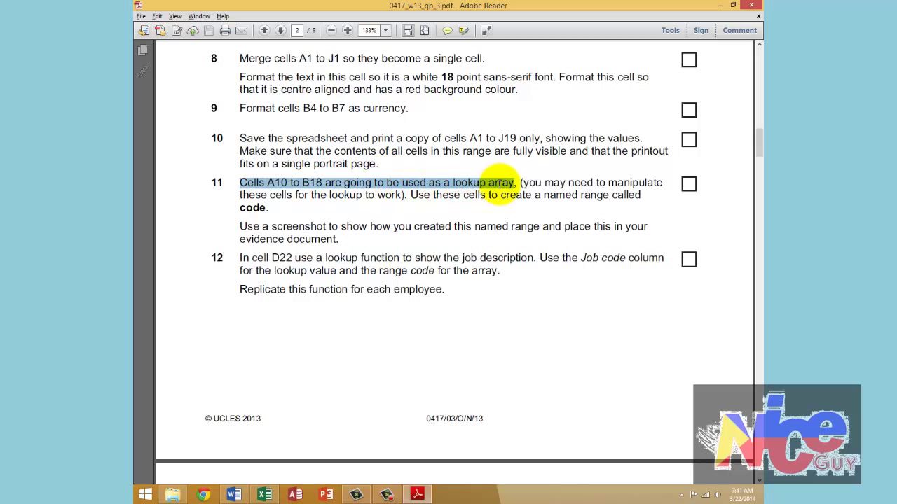
{"action": "left_click", "coordinate": [476, 196]}
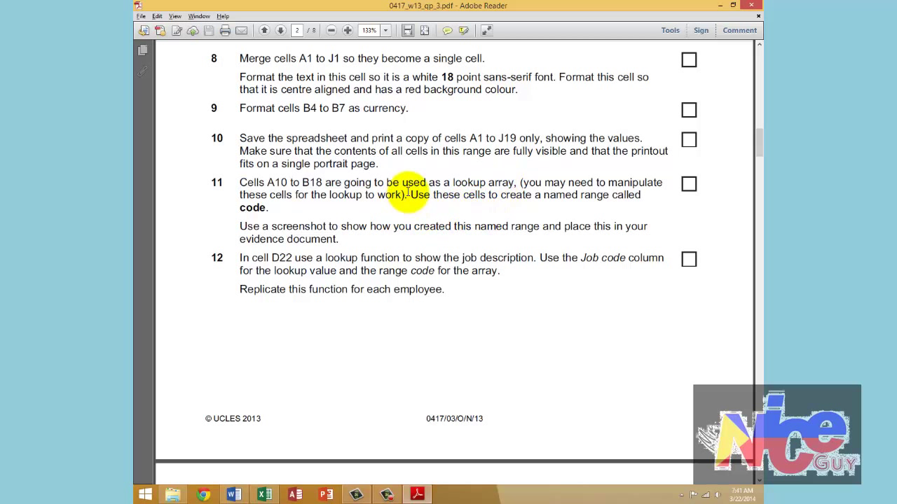
{"action": "left_click_drag", "start_coordinate": [410, 195], "coordinate": [266, 208]}
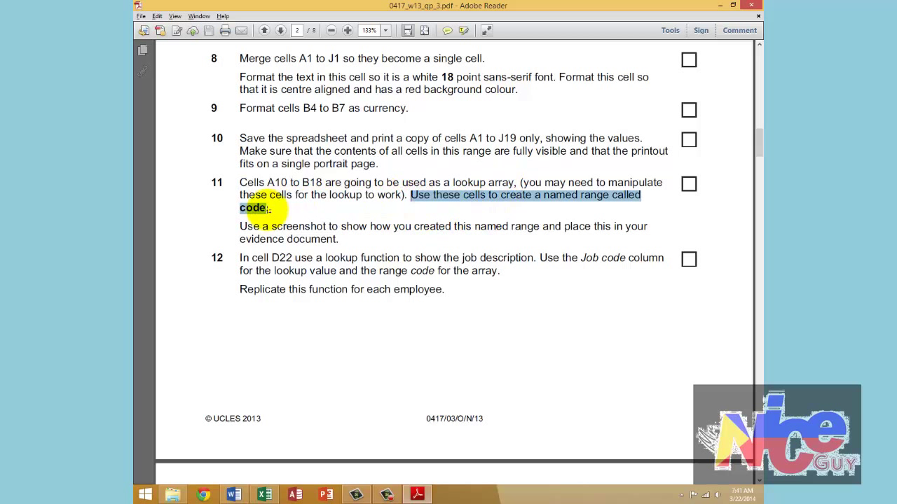
{"action": "key", "text": "alt+Tab"}
{"action": "key", "text": "alt+Tab"}
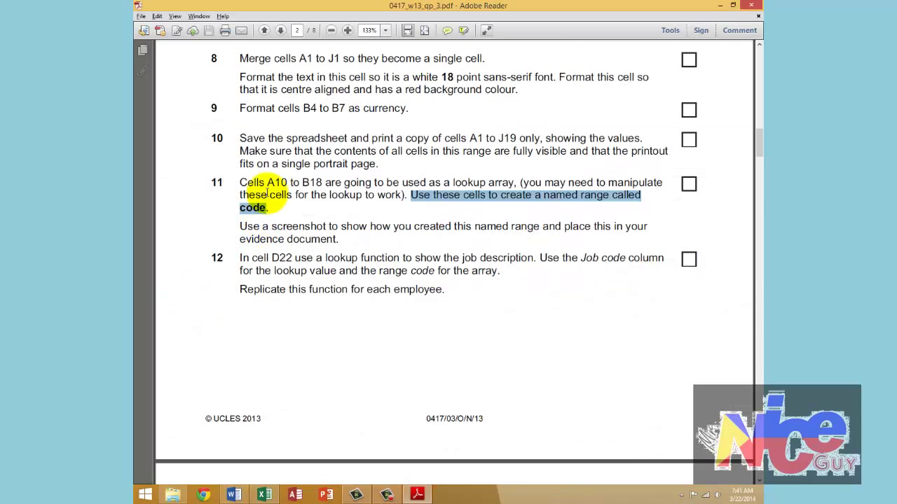
{"action": "left_click_drag", "start_coordinate": [268, 183], "coordinate": [300, 183]}
Switch to Excel and define the name code for cells A10 to B18 on the N13EMP sheet, leaving the New Name dialog open
{"action": "key", "text": "alt+Tab"}
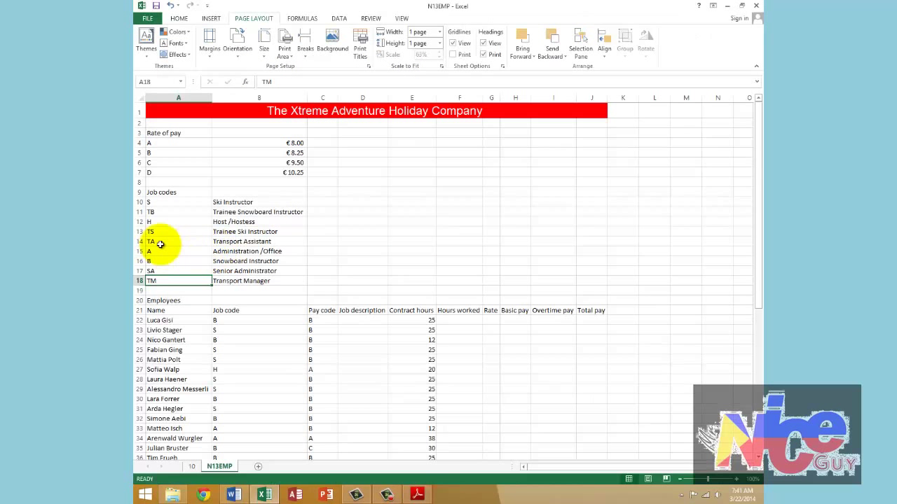
{"action": "left_click_drag", "start_coordinate": [149, 202], "coordinate": [245, 275]}
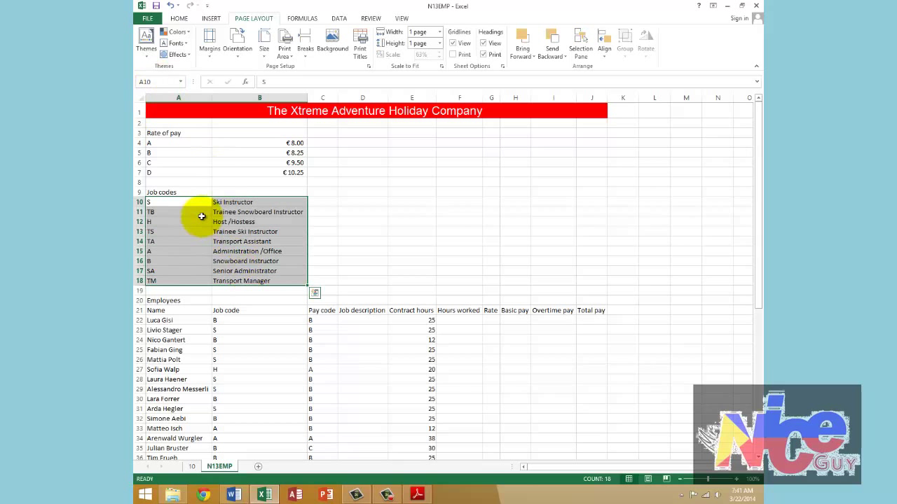
{"action": "right_click", "coordinate": [203, 220]}
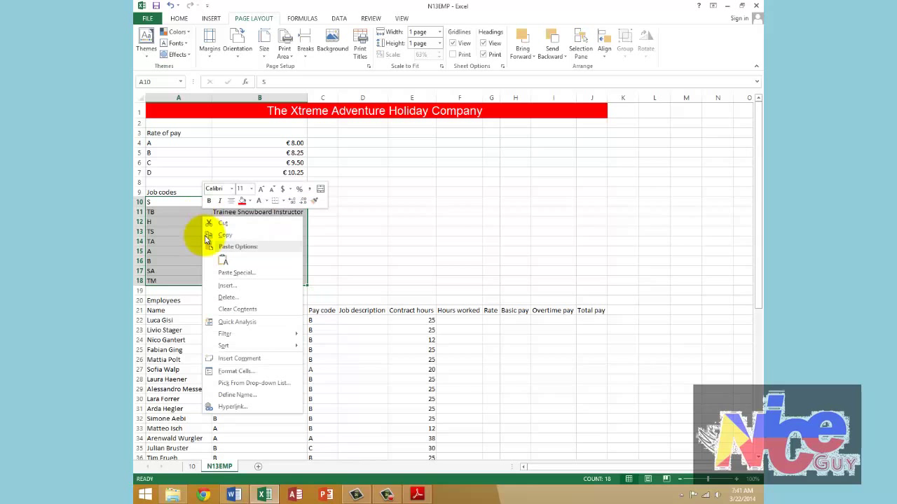
{"action": "left_click", "coordinate": [225, 397]}
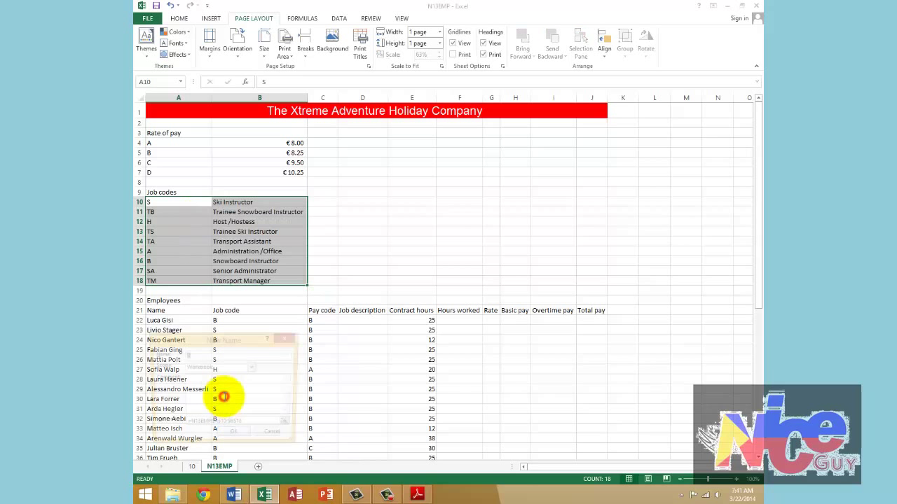
{"action": "left_click_drag", "start_coordinate": [195, 343], "coordinate": [358, 204]}
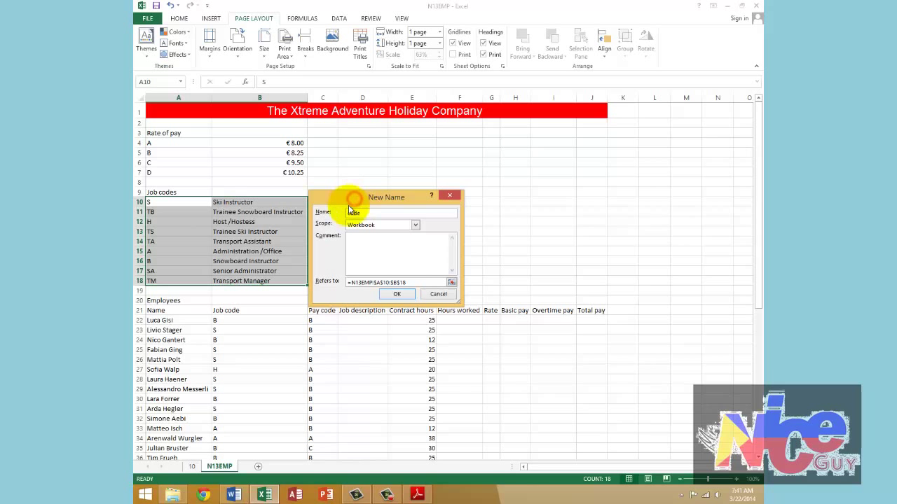
{"action": "left_click_drag", "start_coordinate": [355, 203], "coordinate": [300, 306]}
{"action": "left_click", "coordinate": [299, 328]}
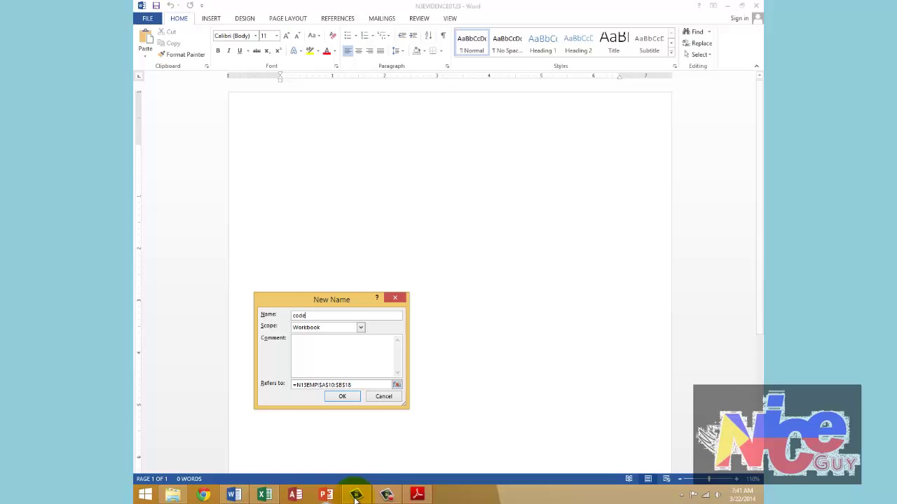
Check task 11's screenshot requirement in the exam paper and paste the New Name dialog screenshot into the Word document N3EVIDENCE0123
{"action": "left_click", "coordinate": [417, 494]}
{"action": "left_click_drag", "start_coordinate": [323, 225], "coordinate": [468, 225]}
{"action": "left_click_drag", "start_coordinate": [561, 226], "coordinate": [582, 220]}
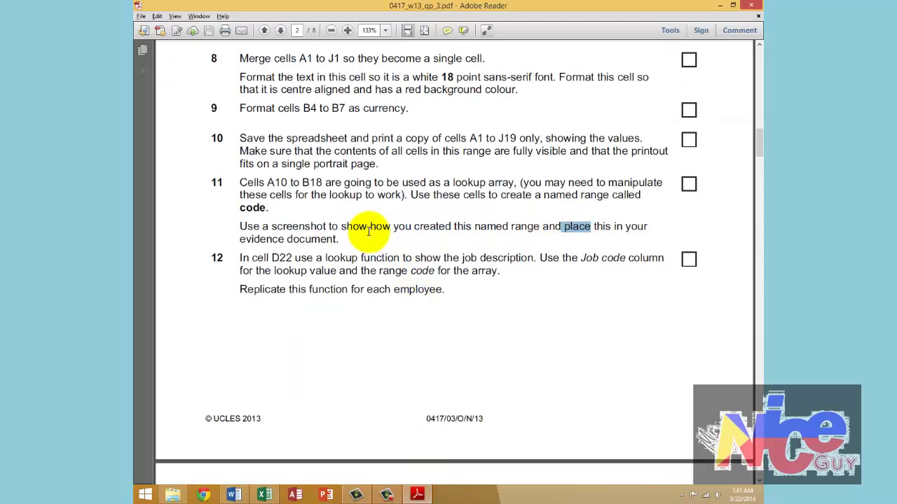
{"action": "key", "text": "alt+Tab"}
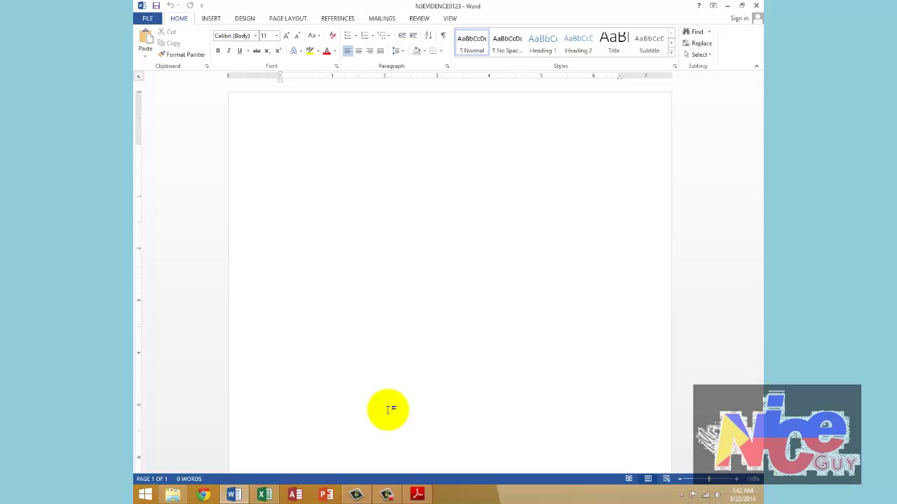
{"action": "key", "text": "alt+Tab"}
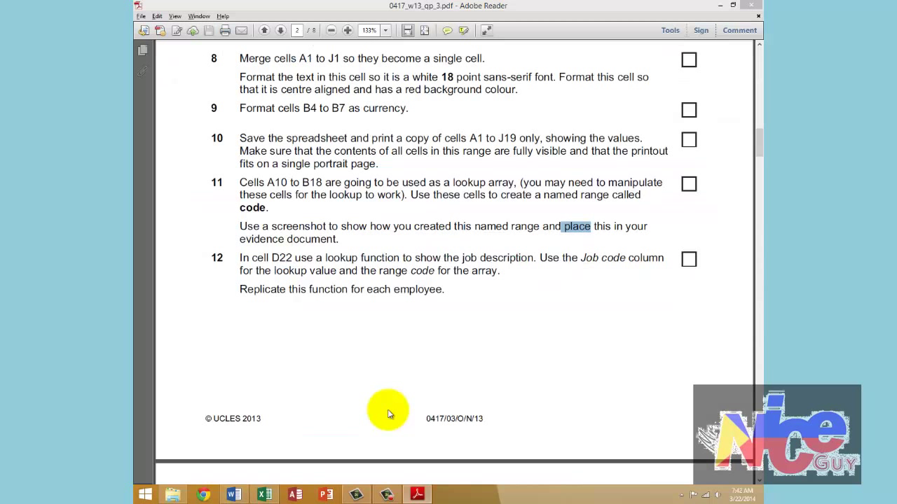
{"action": "key", "text": "alt+Tab"}
{"action": "key", "text": "ctrl+v"}
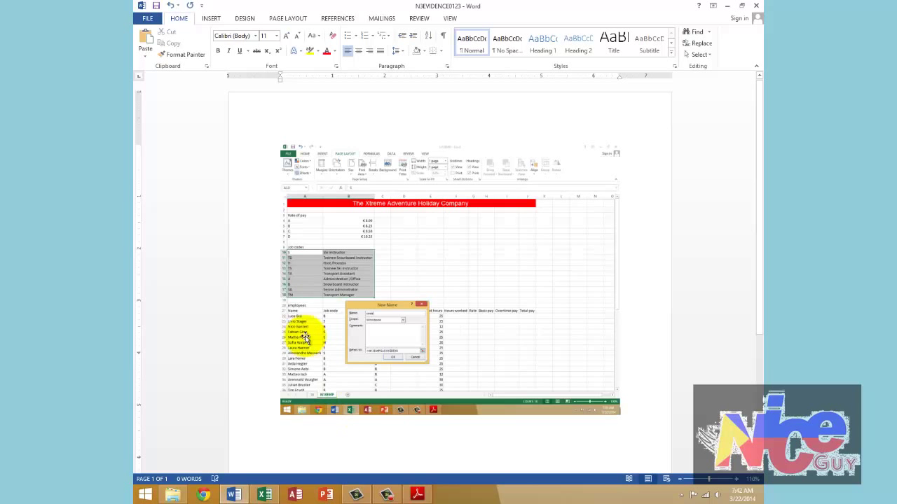
Crop the pasted screenshot to the job codes, the first employee rows and the New Name dialog
{"action": "left_click", "coordinate": [452, 264]}
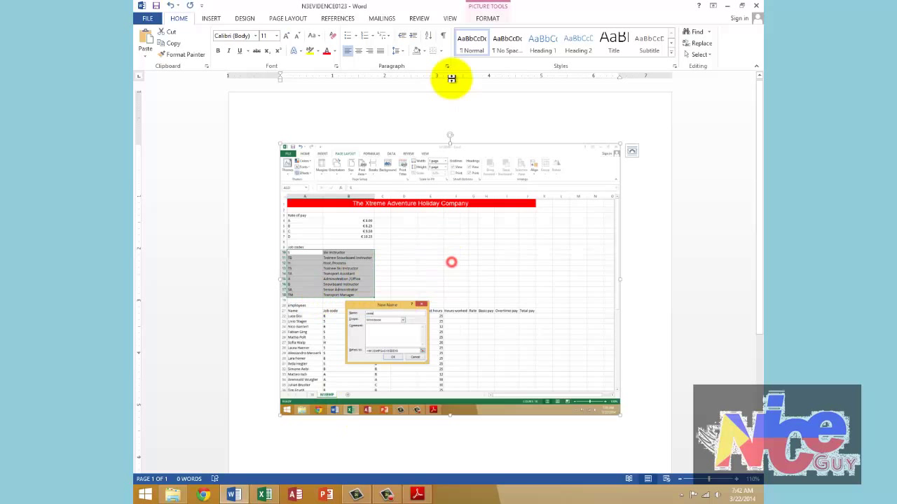
{"action": "left_click", "coordinate": [488, 18]}
{"action": "left_click", "coordinate": [651, 36]}
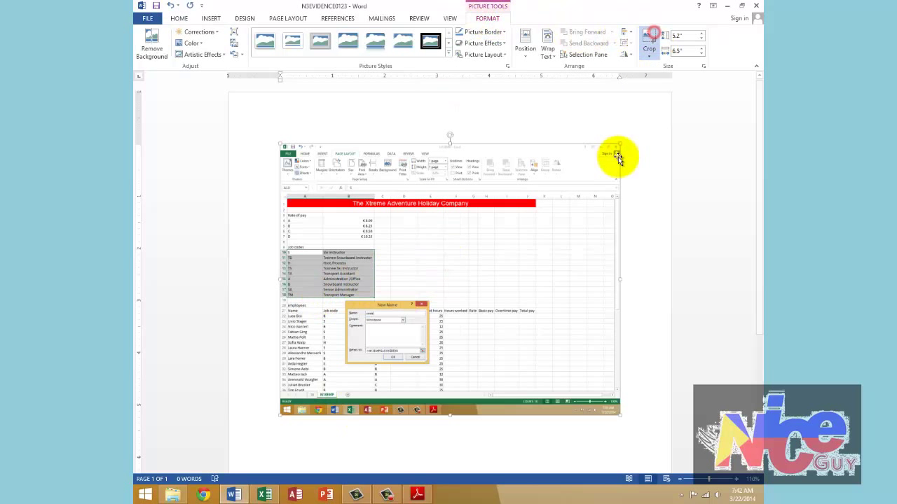
{"action": "left_click_drag", "start_coordinate": [617, 146], "coordinate": [432, 245]}
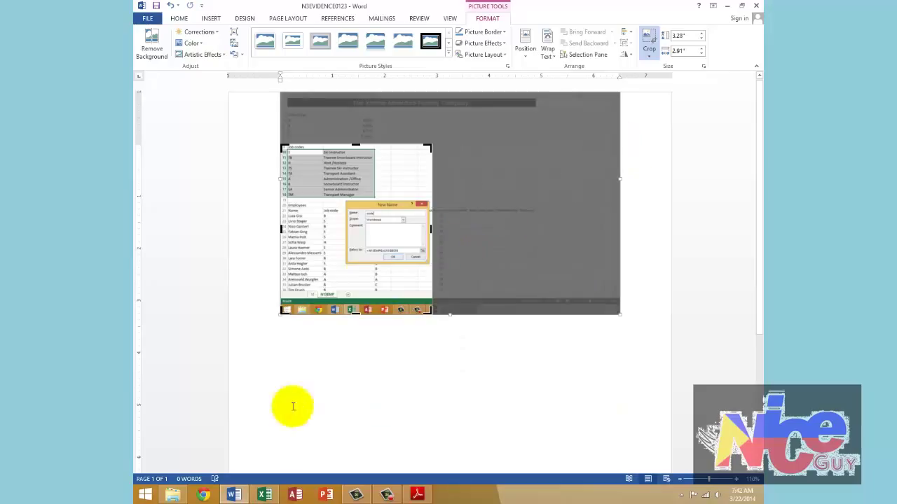
{"action": "mouse_move", "coordinate": [274, 282]}
{"action": "left_mouse_down"}
{"action": "mouse_move", "coordinate": [267, 272]}
{"action": "mouse_move", "coordinate": [280, 269]}
{"action": "left_mouse_up"}
{"action": "left_click", "coordinate": [594, 347]}
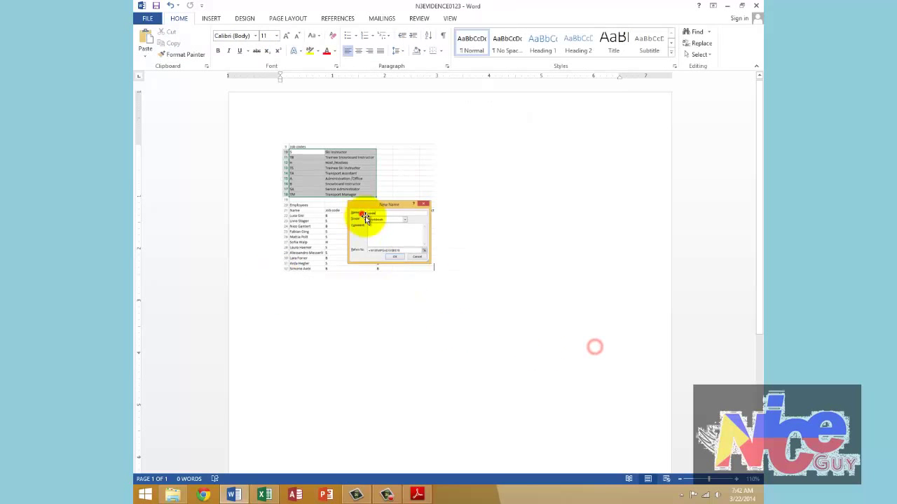
Enlarge the cropped screenshot to nearly the full text width of the page
{"action": "left_click", "coordinate": [358, 214]}
{"action": "left_click_drag", "start_coordinate": [433, 271], "coordinate": [599, 346]}
{"action": "left_click", "coordinate": [611, 278]}
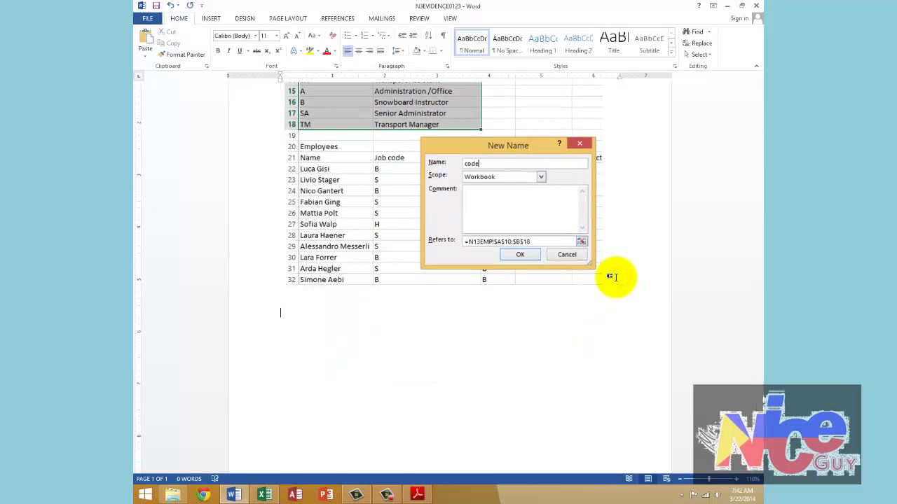
{"action": "scroll", "coordinate": [581, 242], "scroll_direction": "up", "scroll_amount": 3}
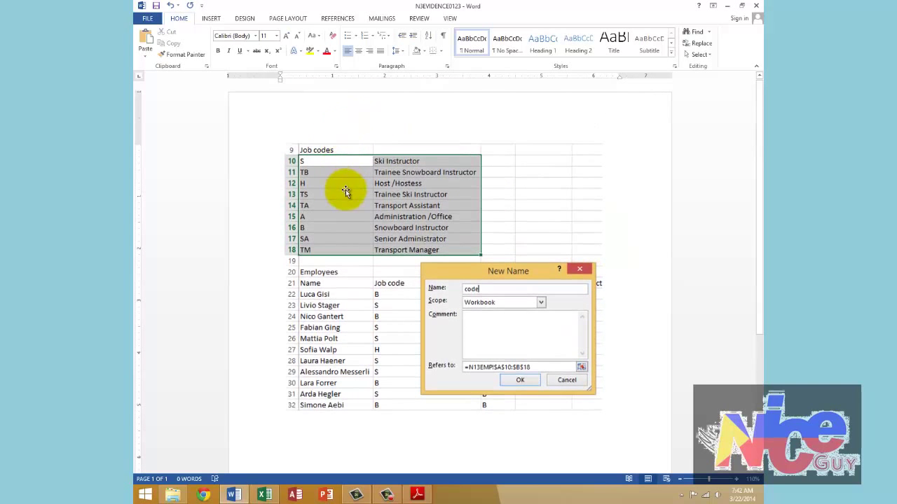
{"action": "scroll", "coordinate": [345, 192], "scroll_direction": "down", "scroll_amount": 3}
Switch to the exam paper and examine task 12 for what the lookup function has to show
{"action": "key", "text": "alt+Tab"}
{"action": "scroll", "coordinate": [345, 191], "scroll_direction": "down", "scroll_amount": 3}
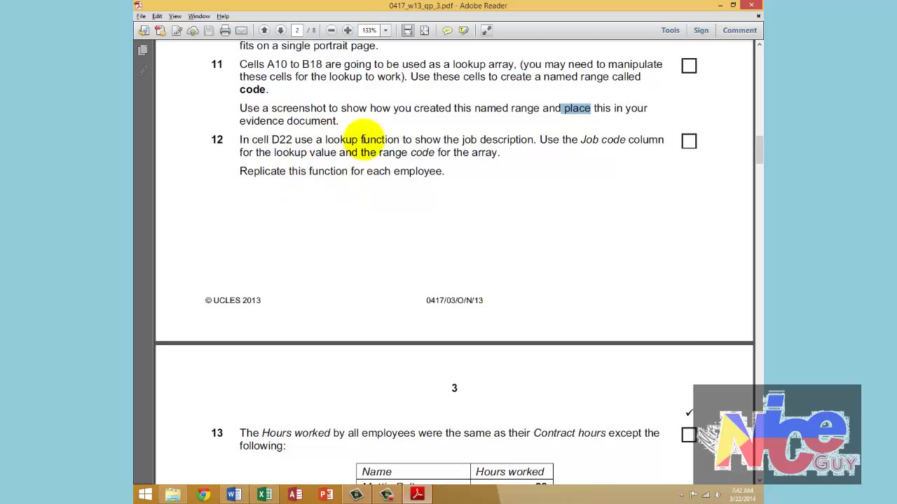
{"action": "left_click_drag", "start_coordinate": [463, 140], "coordinate": [533, 140]}
Return to Excel and confirm the new range name code
{"action": "key", "text": "alt+Tab"}
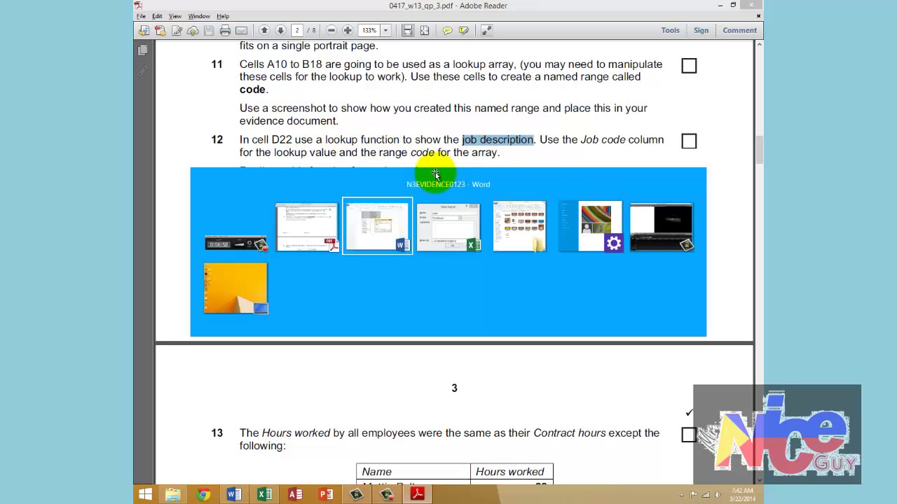
{"action": "key", "text": "alt+Tab"}
{"action": "left_click", "coordinate": [264, 495]}
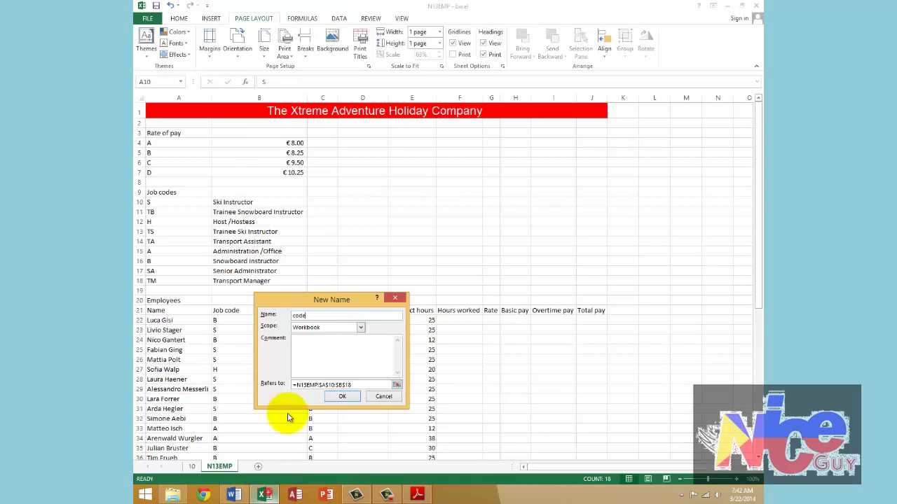
{"action": "left_click", "coordinate": [341, 399]}
{"action": "left_click", "coordinate": [379, 271]}
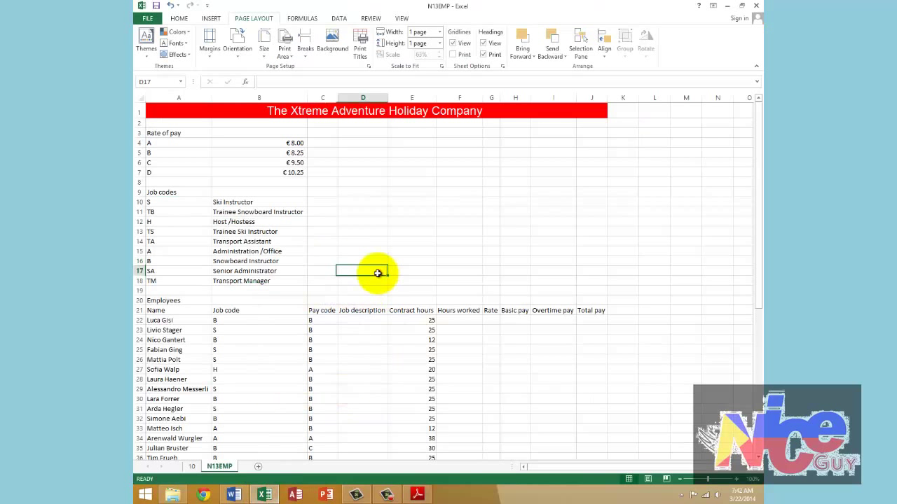
Select cell D22 under Job description and check task 12 in the exam paper for the lookup value and array
{"action": "left_click", "coordinate": [357, 97]}
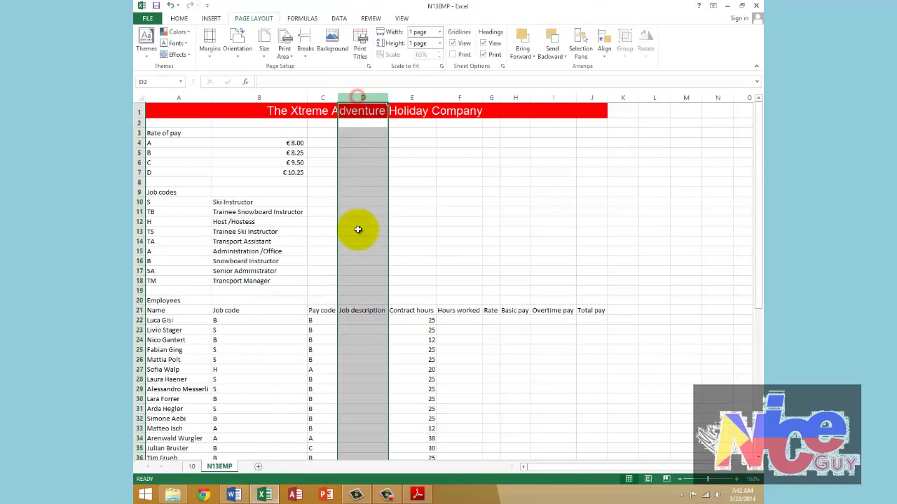
{"action": "left_click", "coordinate": [358, 318]}
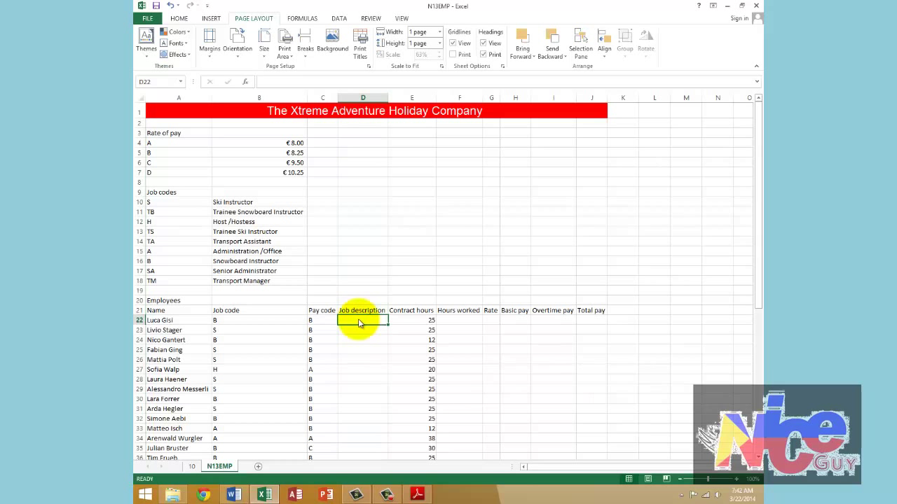
{"action": "key", "text": "alt+Tab"}
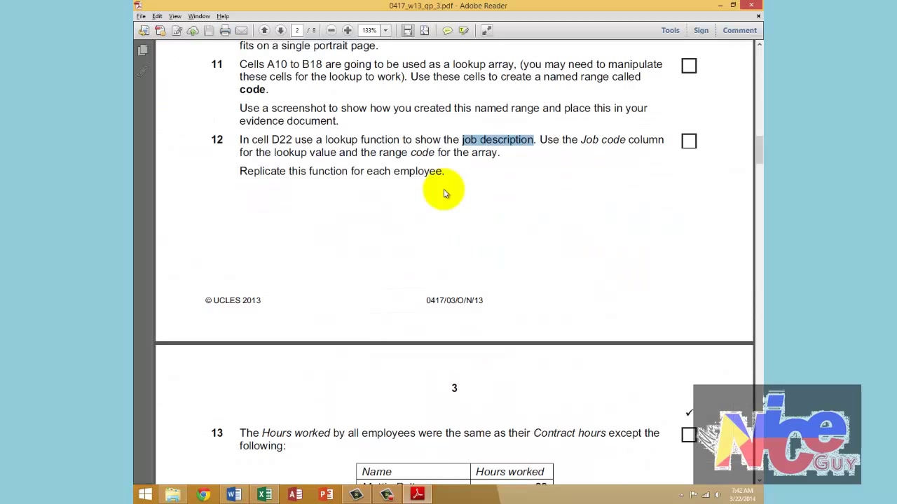
{"action": "left_click", "coordinate": [572, 139]}
{"action": "left_click_drag", "start_coordinate": [595, 139], "coordinate": [625, 140]}
{"action": "left_click_drag", "start_coordinate": [274, 152], "coordinate": [338, 152]}
{"action": "left_click_drag", "start_coordinate": [407, 152], "coordinate": [429, 152]}
Return to Excel, search the function list for vlookup and insert the VLOOKUP function in cell D22
{"action": "key", "text": "alt+Tab"}
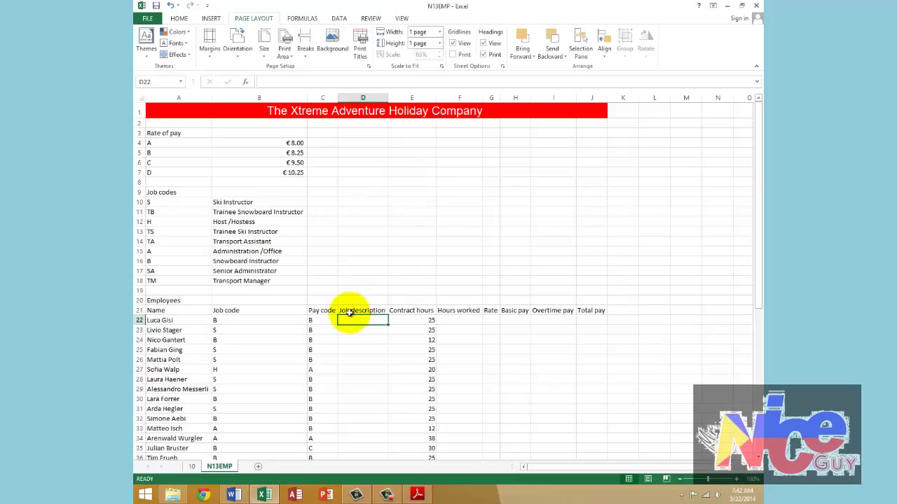
{"action": "left_click", "coordinate": [245, 82]}
{"action": "left_click_drag", "start_coordinate": [210, 157], "coordinate": [519, 107]}
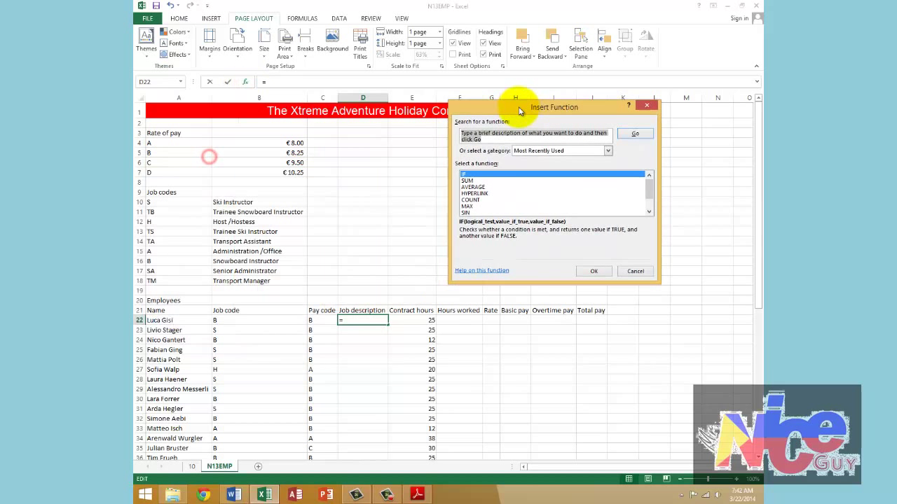
{"action": "type", "text": "vlookup"}
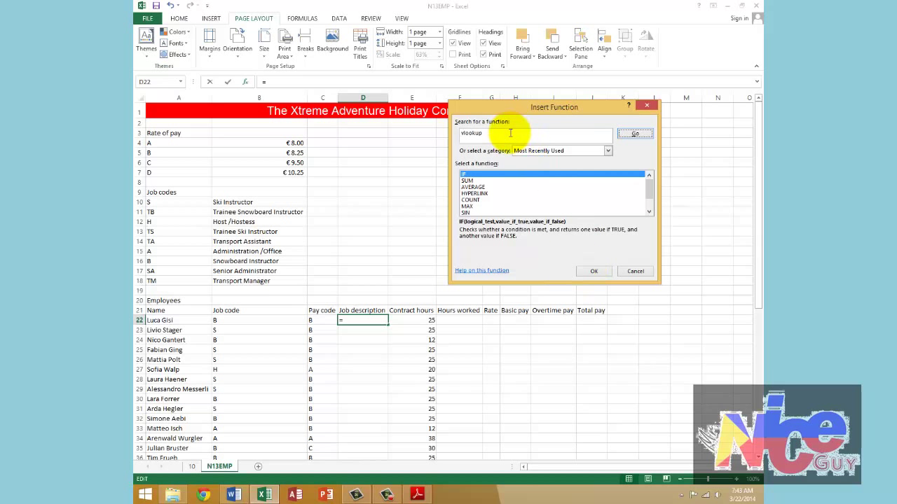
{"action": "key", "text": "Return"}
{"action": "left_click", "coordinate": [588, 271]}
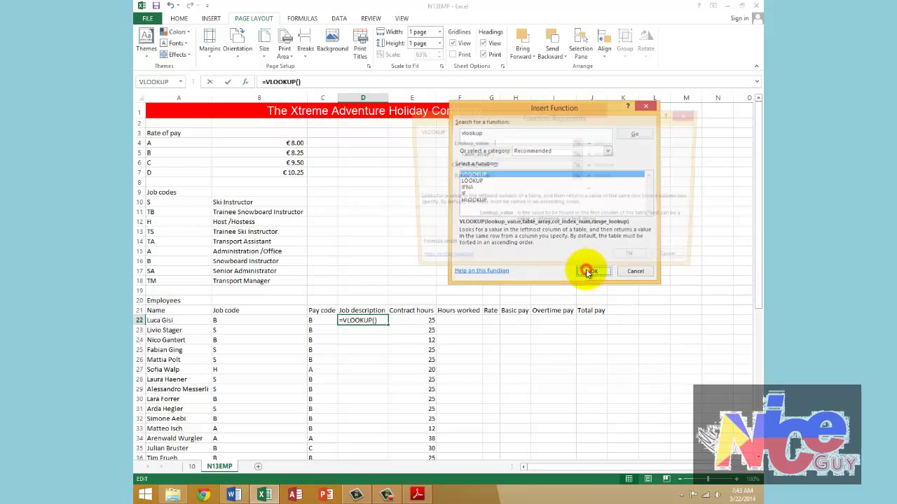
{"action": "left_click_drag", "start_coordinate": [465, 111], "coordinate": [485, 72]}
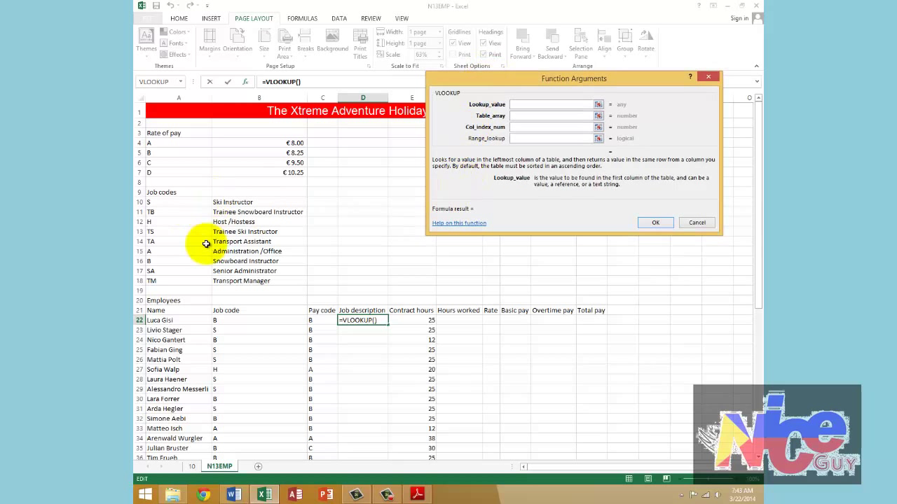
Set the VLOOKUP lookup value to B22 and the table array to the named range code covering A10:B18
{"action": "left_click", "coordinate": [252, 322]}
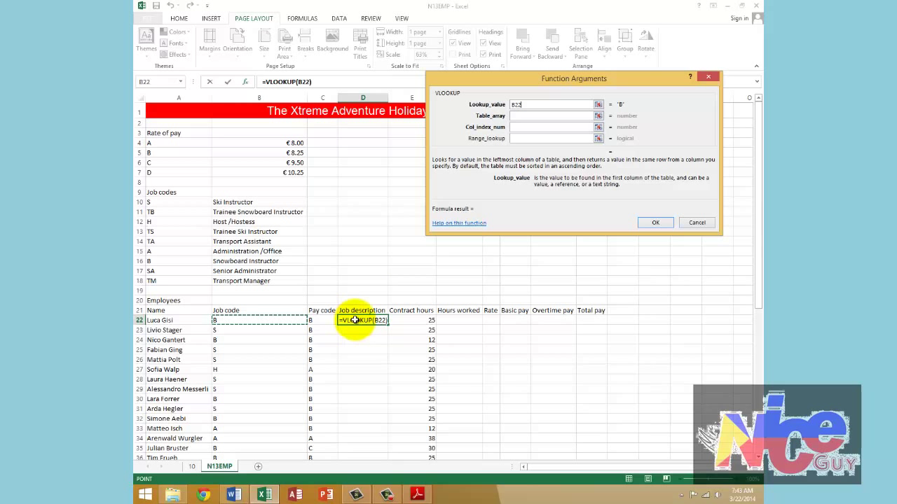
{"action": "left_click", "coordinate": [519, 117]}
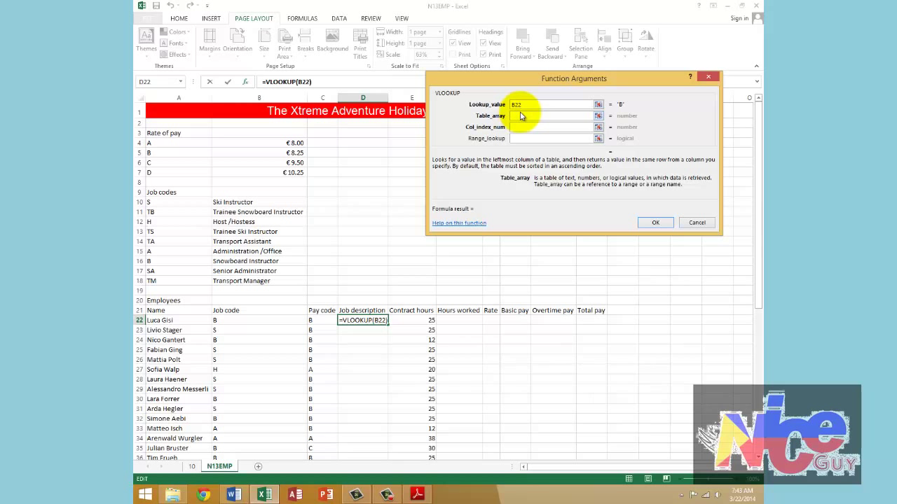
{"action": "type", "text": "code"}
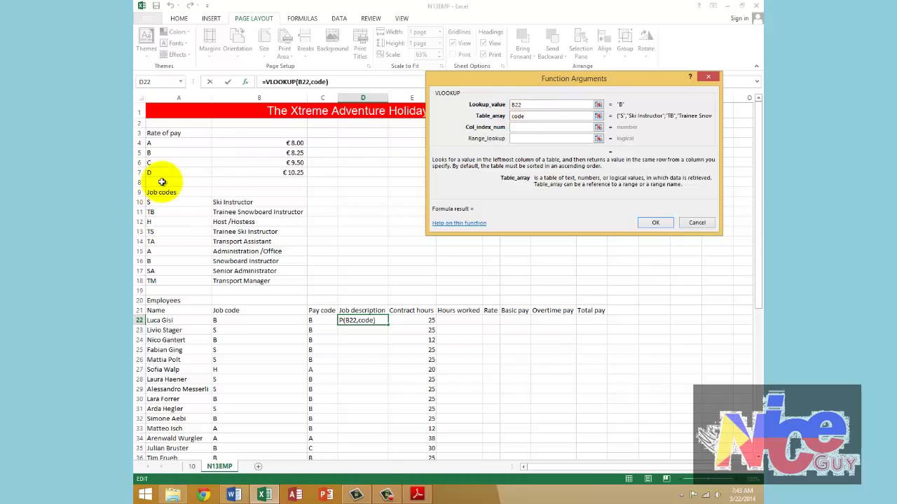
{"action": "key", "text": "BackSpace"}
{"action": "key", "text": "BackSpace"}
{"action": "key", "text": "BackSpace"}
{"action": "key", "text": "BackSpace"}
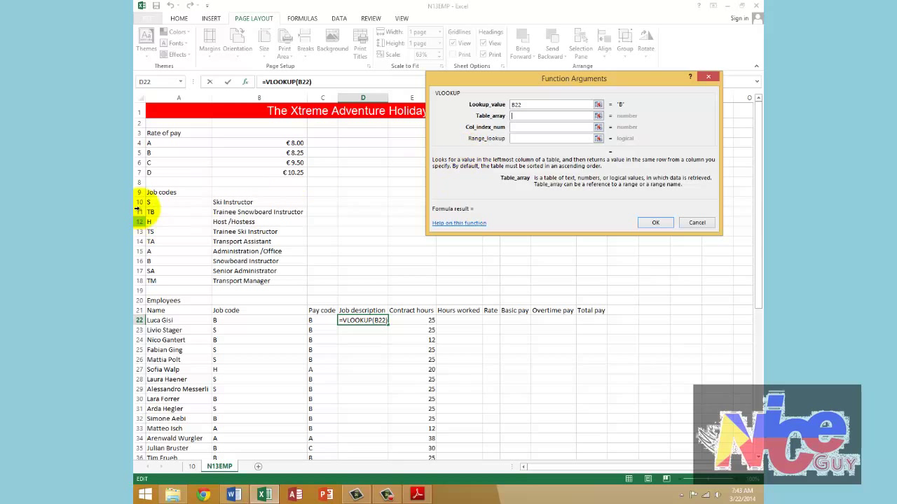
{"action": "left_click_drag", "start_coordinate": [148, 203], "coordinate": [221, 280]}
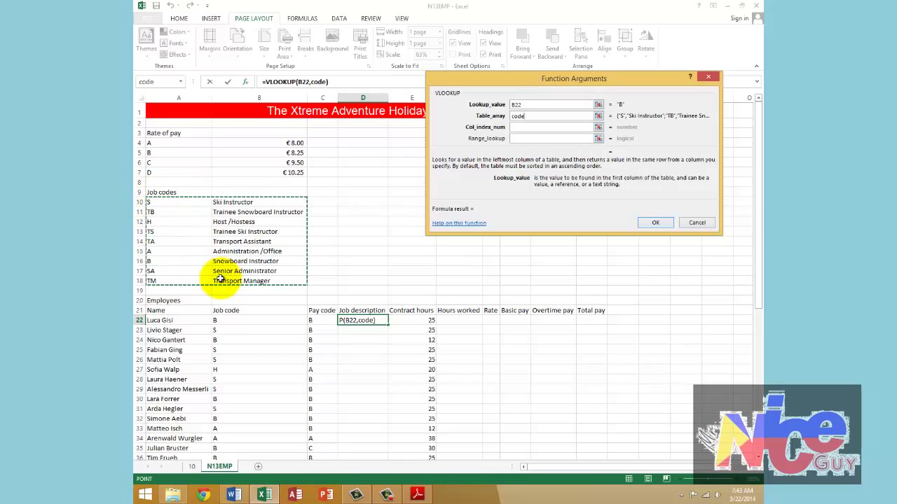
Set the column index number to 2 and the range lookup to false, and confirm the VLOOKUP formula in D22
{"action": "left_click", "coordinate": [522, 129]}
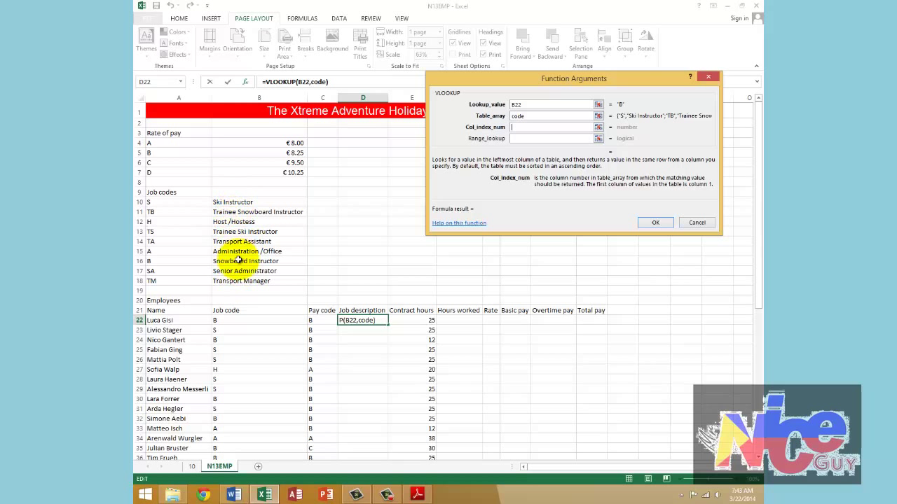
{"action": "type", "text": "2"}
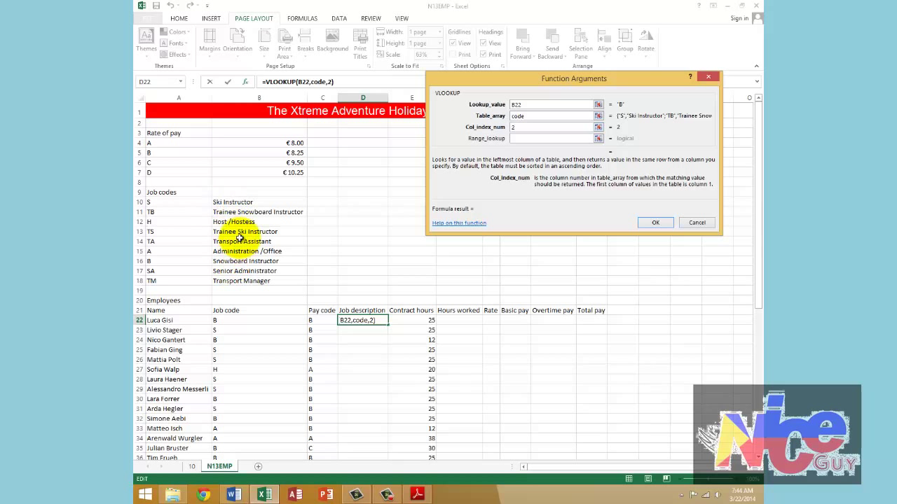
{"action": "left_click", "coordinate": [522, 139]}
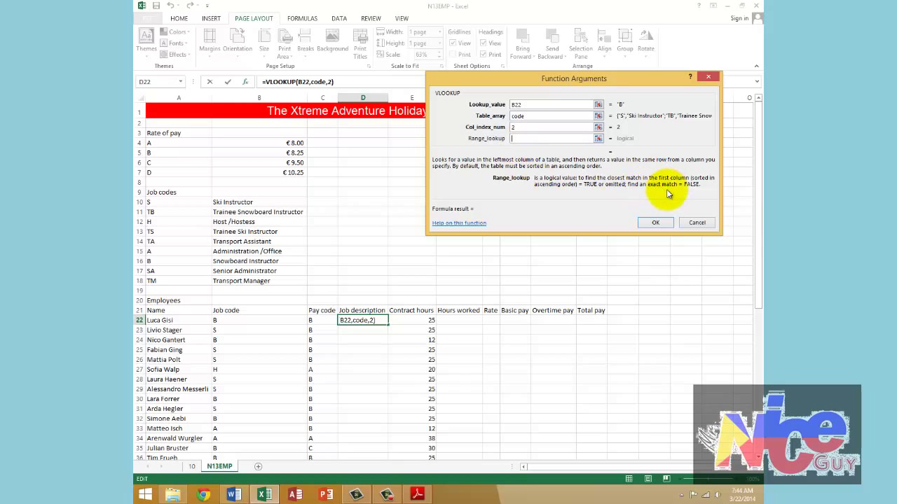
{"action": "type", "text": "false"}
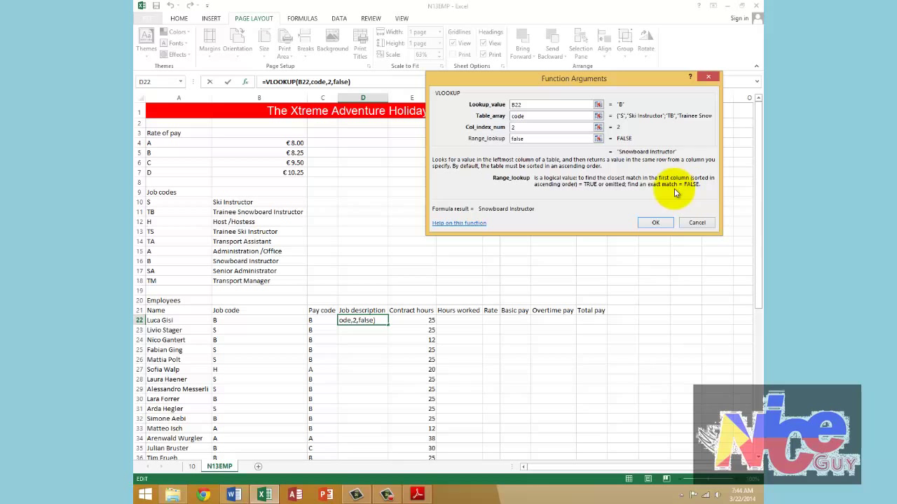
{"action": "left_click", "coordinate": [655, 222]}
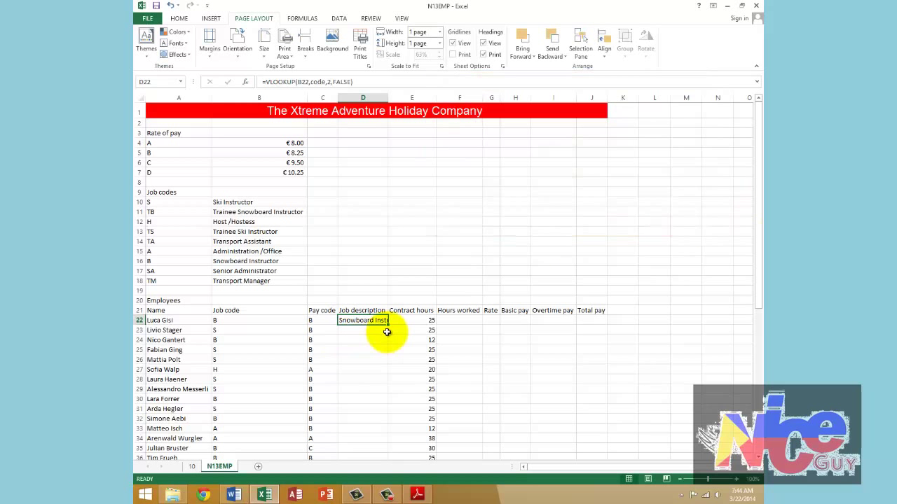
Fit column D's width to its contents, check the replication instruction of task 12 in the exam paper and return to Excel
{"action": "double_click", "coordinate": [387, 98]}
{"action": "left_click", "coordinate": [423, 201]}
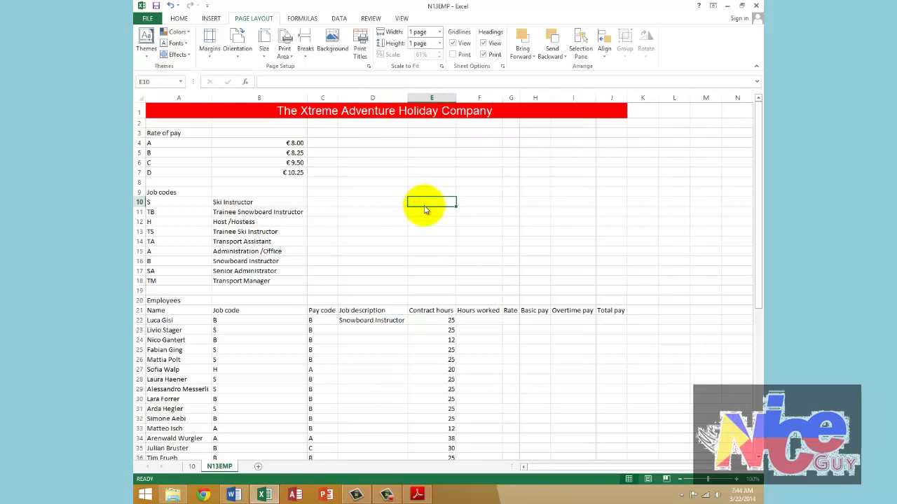
{"action": "key", "text": "alt+Tab"}
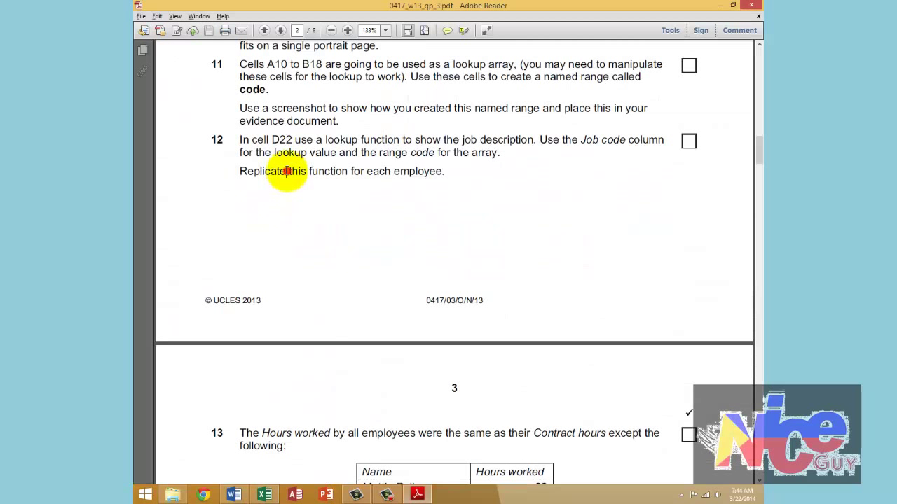
{"action": "left_click_drag", "start_coordinate": [287, 171], "coordinate": [247, 173]}
{"action": "key", "text": "alt+Tab"}
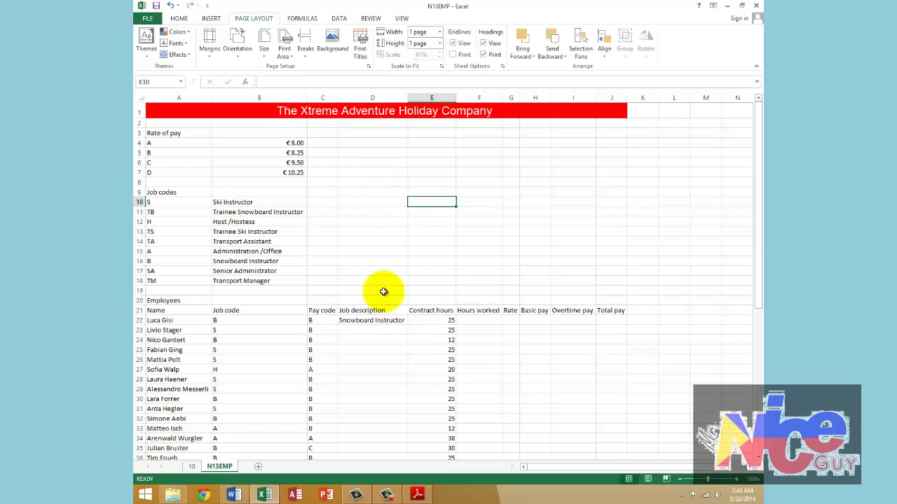
Replicate the VLOOKUP formula from D22 down the Job description column for every employee
{"action": "left_click", "coordinate": [374, 321]}
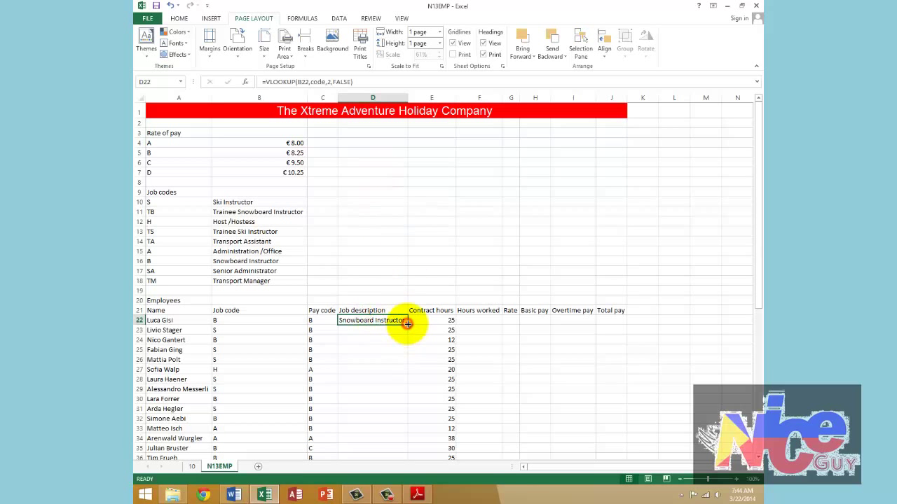
{"action": "double_click", "coordinate": [407, 323]}
{"action": "scroll", "coordinate": [405, 324], "scroll_direction": "down", "scroll_amount": 3}
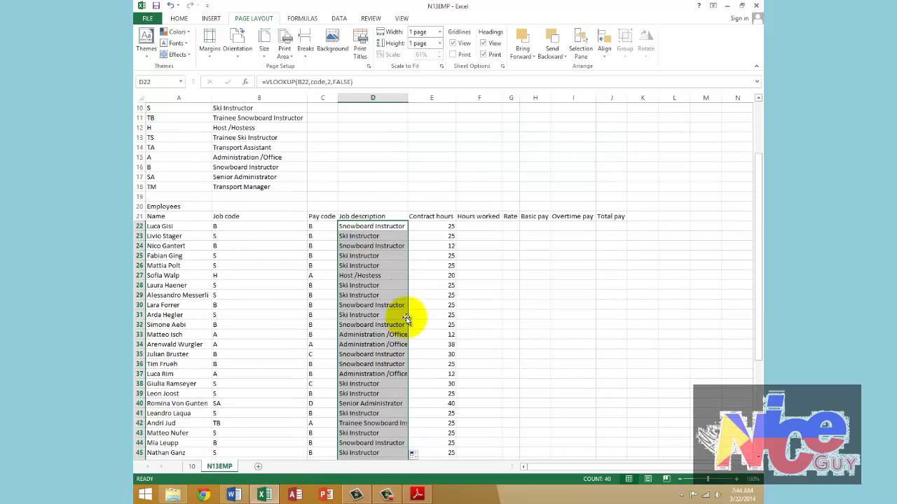
{"action": "left_click", "coordinate": [393, 226]}
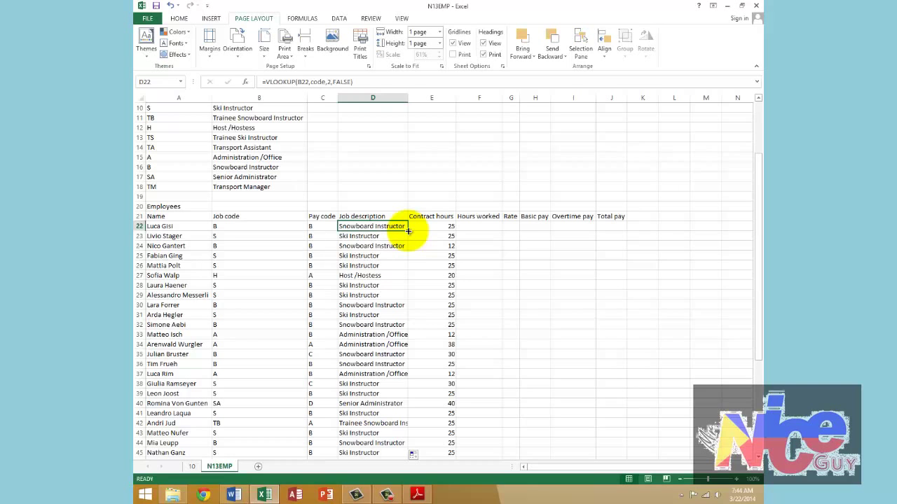
Switch to the exam paper and examine task 13 and its table of hours worked that differ from the contract hours
{"action": "key", "text": "alt+Tab"}
{"action": "scroll", "coordinate": [354, 264], "scroll_direction": "down", "scroll_amount": 8}
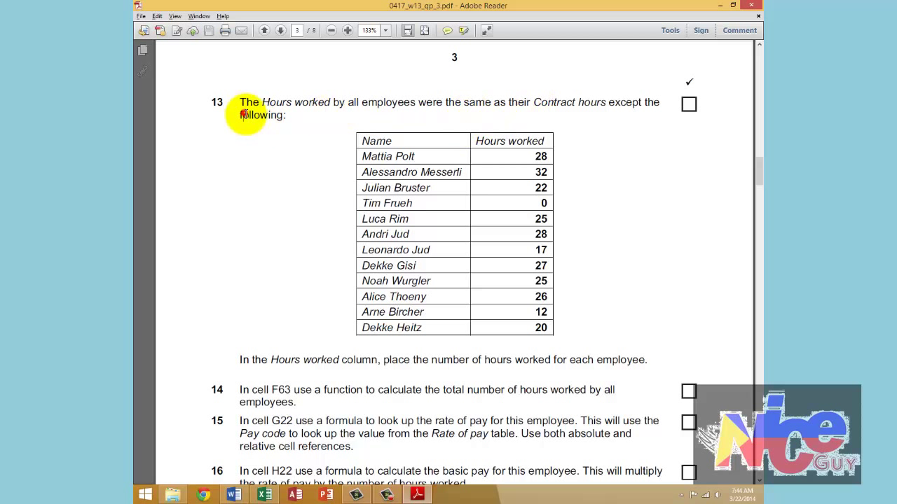
{"action": "left_click_drag", "start_coordinate": [242, 115], "coordinate": [280, 115]}
{"action": "left_click_drag", "start_coordinate": [359, 139], "coordinate": [519, 323]}
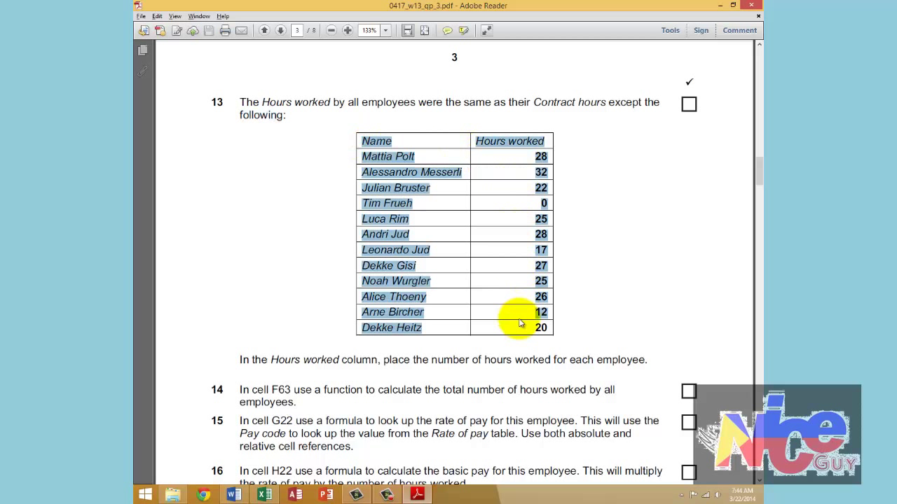
{"action": "left_click", "coordinate": [520, 321]}
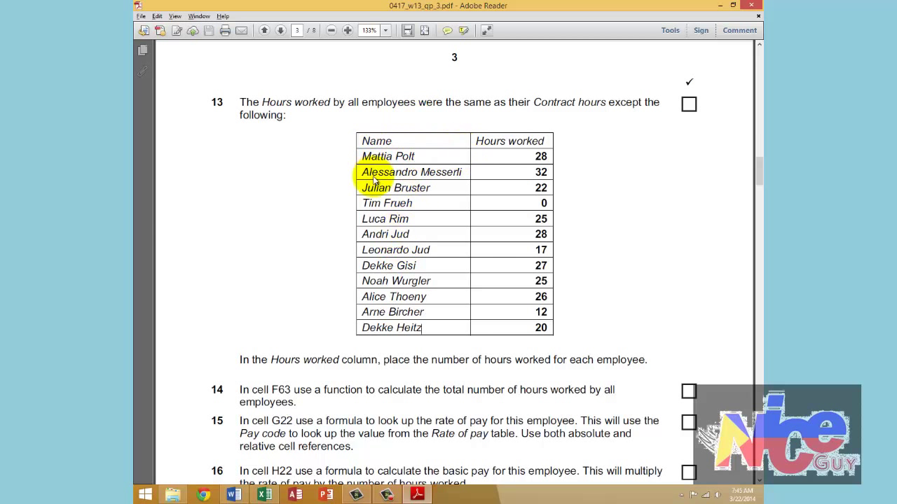
Switch to the N13EMP workbook and auto-fit the width of all its columns
{"action": "key", "text": "alt+Tab"}
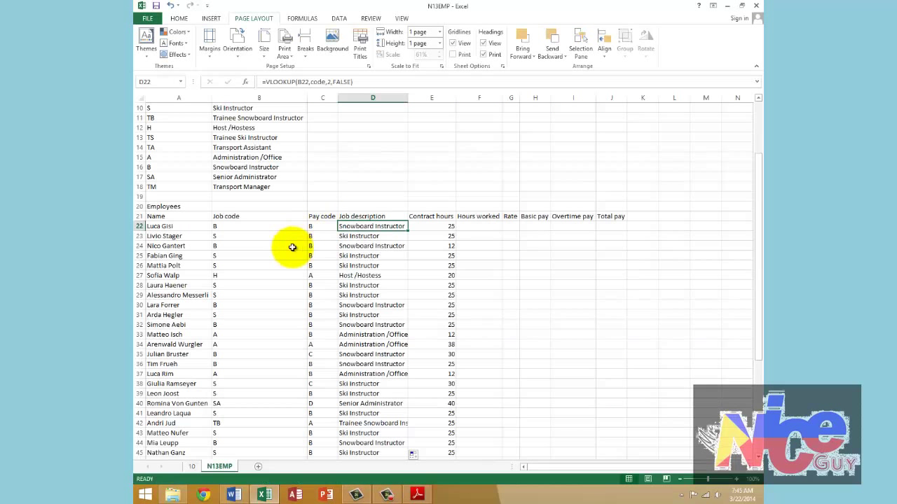
{"action": "left_click", "coordinate": [140, 96]}
{"action": "double_click", "coordinate": [211, 97]}
{"action": "left_click", "coordinate": [321, 303]}
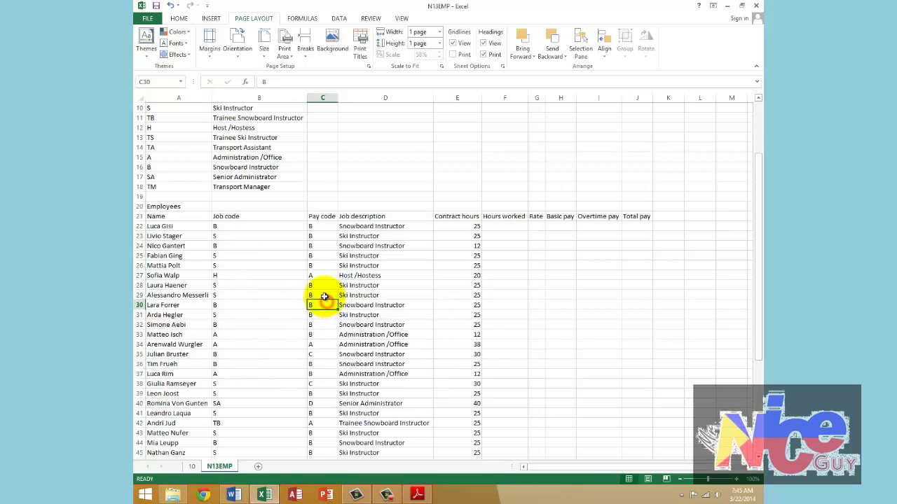
Turn on filtering for the employee table's header row in row 21 and open the Name column's filter
{"action": "left_click", "coordinate": [185, 226]}
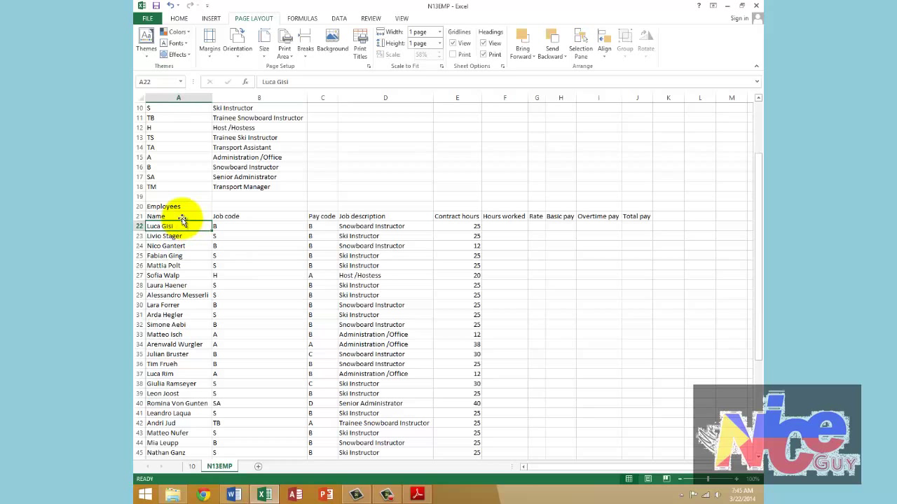
{"action": "left_click", "coordinate": [181, 219]}
{"action": "left_click", "coordinate": [338, 18]}
{"action": "left_click", "coordinate": [393, 44]}
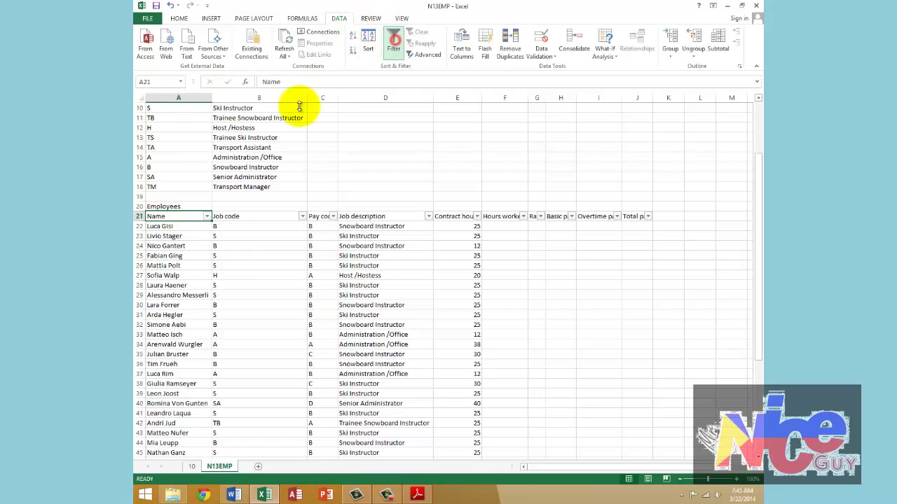
{"action": "left_click", "coordinate": [207, 217]}
Switch to the question paper in Adobe Reader, maximize its window and read task 13 on hours worked and its exceptions
{"action": "key", "text": "alt+Tab"}
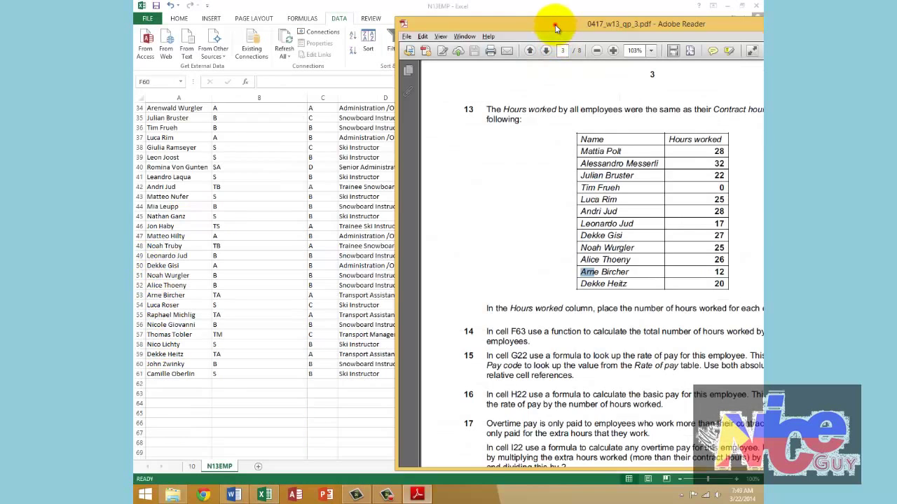
{"action": "double_click", "coordinate": [555, 24]}
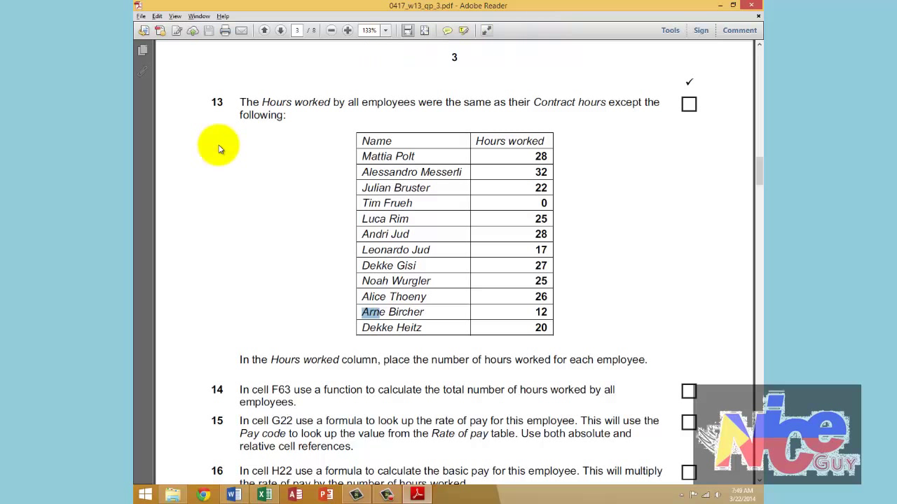
{"action": "left_click_drag", "start_coordinate": [241, 102], "coordinate": [416, 103]}
{"action": "left_click_drag", "start_coordinate": [494, 103], "coordinate": [604, 104]}
{"action": "left_click_drag", "start_coordinate": [482, 147], "coordinate": [520, 260]}
Switch back to the Excel workbook and fill the contract hours across into Hours worked for rows 22–25 and 27–28
{"action": "key", "text": "alt+Tab"}
{"action": "scroll", "coordinate": [466, 219], "scroll_direction": "up", "scroll_amount": 5}
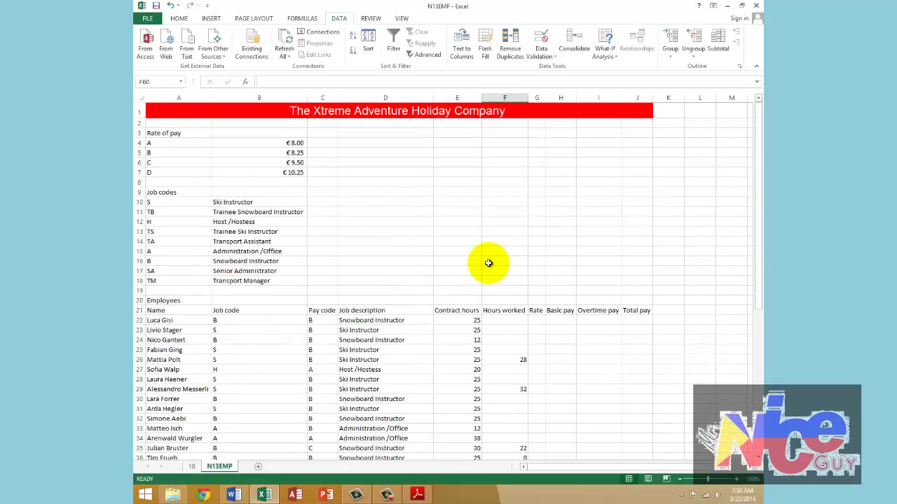
{"action": "left_click_drag", "start_coordinate": [499, 320], "coordinate": [497, 339]}
{"action": "left_click", "coordinate": [473, 311]}
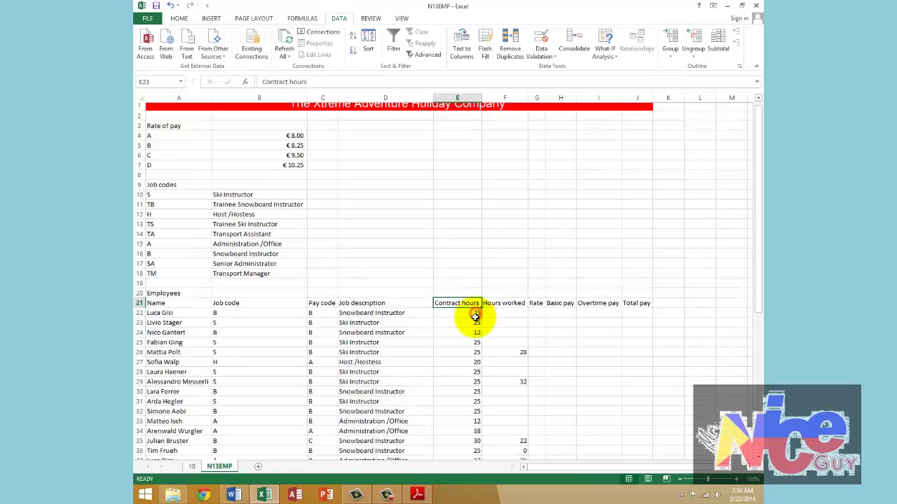
{"action": "scroll", "coordinate": [475, 224], "scroll_direction": "down", "scroll_amount": 4}
{"action": "left_click", "coordinate": [469, 198]}
{"action": "left_click_drag", "start_coordinate": [469, 198], "coordinate": [520, 230]}
{"action": "left_click_drag", "start_coordinate": [468, 245], "coordinate": [514, 260]}
Fill the contract hours across into Hours worked for rows 30–34, 38–41 and 43–48
{"action": "scroll", "coordinate": [455, 286], "scroll_direction": "down", "scroll_amount": 3}
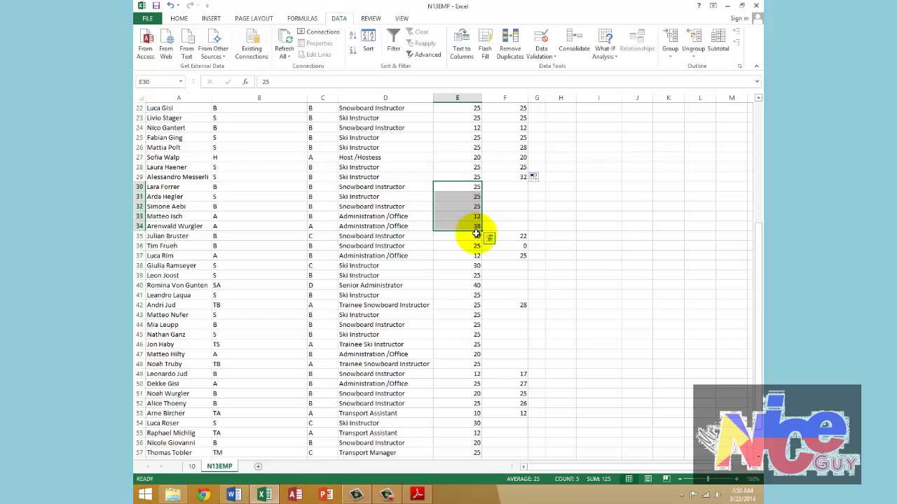
{"action": "left_click_drag", "start_coordinate": [481, 230], "coordinate": [513, 225]}
{"action": "left_click_drag", "start_coordinate": [466, 267], "coordinate": [520, 300]}
{"action": "scroll", "coordinate": [420, 294], "scroll_direction": "down", "scroll_amount": 3}
{"action": "left_click_drag", "start_coordinate": [466, 228], "coordinate": [520, 281]}
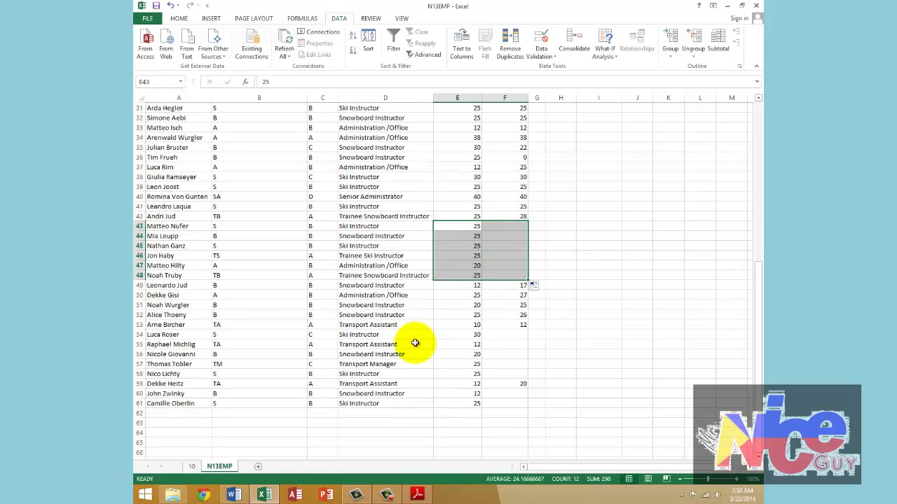
Fill the contract hours across into Hours worked for rows 54–58 and 60–61
{"action": "scroll", "coordinate": [414, 341], "scroll_direction": "down", "scroll_amount": 4}
{"action": "left_click_drag", "start_coordinate": [470, 220], "coordinate": [519, 266]}
{"action": "left_click", "coordinate": [467, 277]}
{"action": "left_click_drag", "start_coordinate": [468, 277], "coordinate": [522, 289]}
{"action": "left_click", "coordinate": [587, 284]}
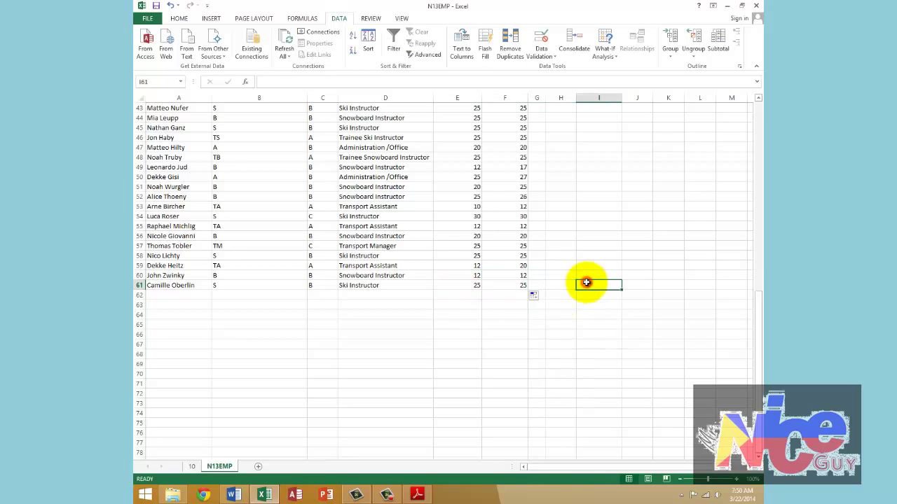
Switch to the question paper and read the closing instruction of task 13 and task 14 on totalling hours in F63
{"action": "scroll", "coordinate": [471, 250], "scroll_direction": "up", "scroll_amount": 11}
{"action": "key", "text": "alt+Tab"}
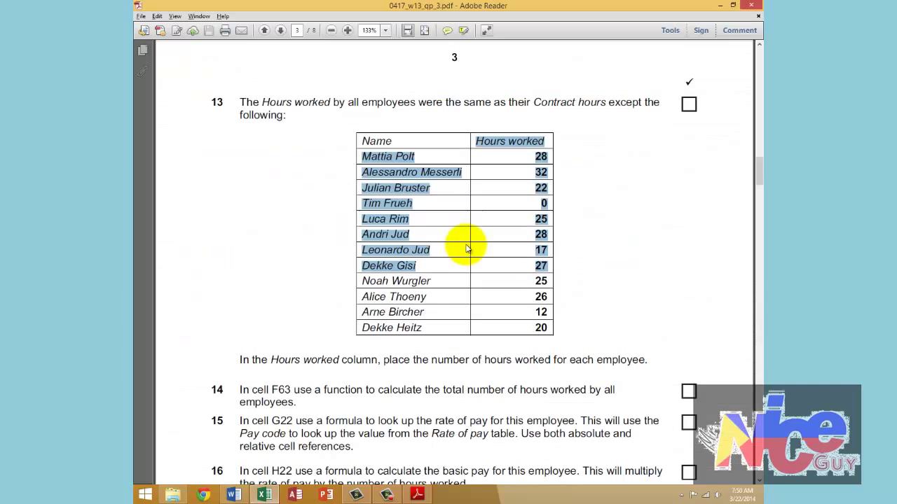
{"action": "scroll", "coordinate": [468, 245], "scroll_direction": "down", "scroll_amount": 3}
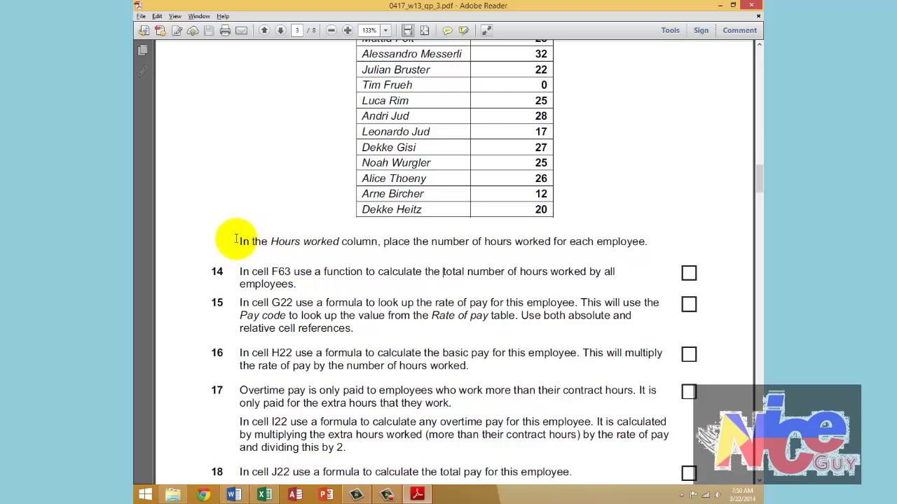
{"action": "left_click_drag", "start_coordinate": [238, 242], "coordinate": [377, 242]}
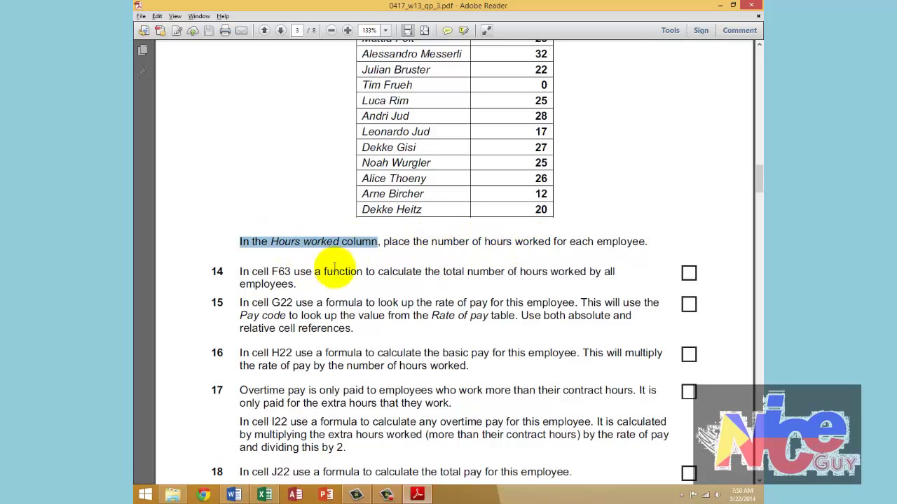
{"action": "scroll", "coordinate": [335, 282], "scroll_direction": "down", "scroll_amount": 5}
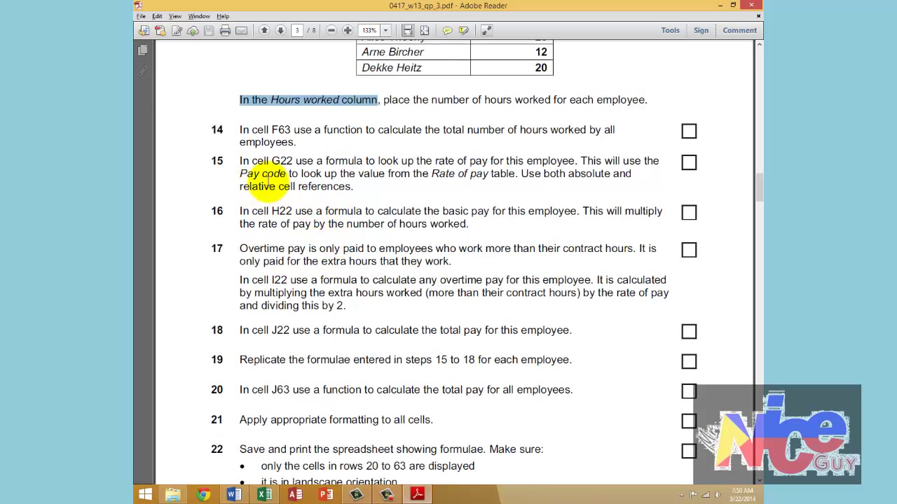
{"action": "key", "text": "alt+Tab"}
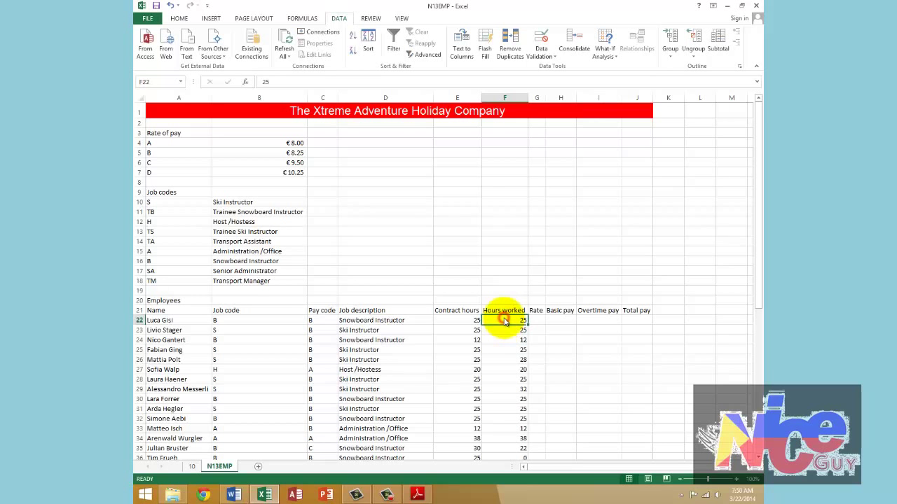
{"action": "key", "text": "alt+Tab"}
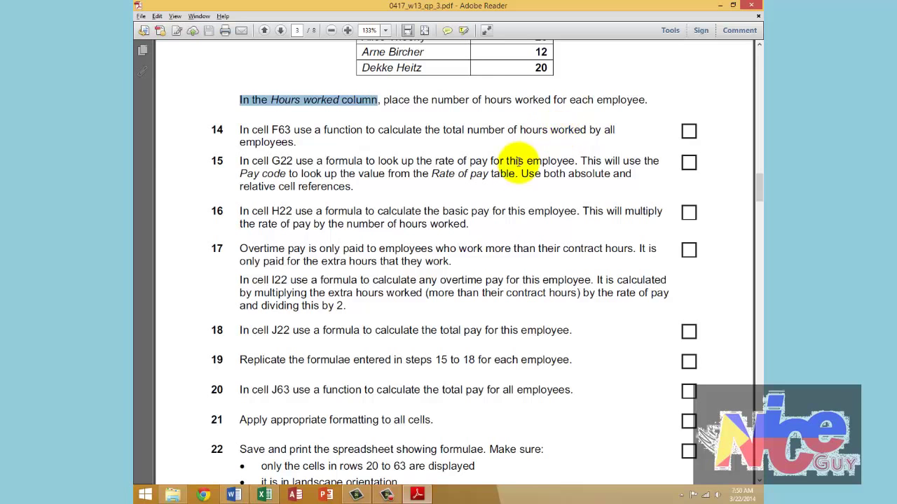
Return to the Excel workbook and total the hours worked in F63 with a SUM function over F22:F61
{"action": "key", "text": "alt+Tab"}
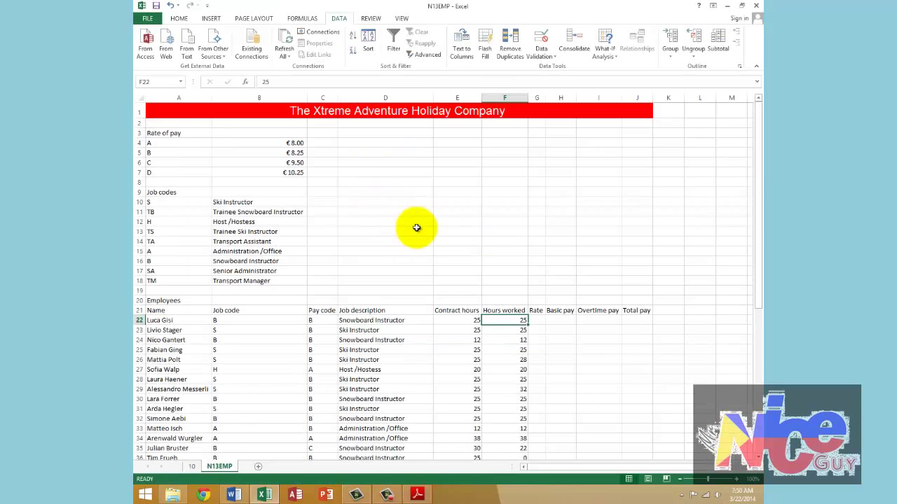
{"action": "scroll", "coordinate": [434, 224], "scroll_direction": "down", "scroll_amount": 17}
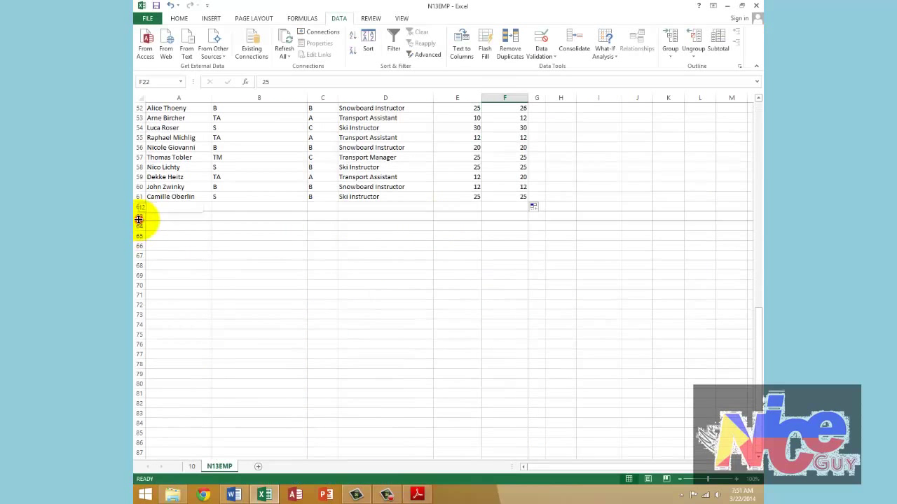
{"action": "left_click_drag", "start_coordinate": [138, 209], "coordinate": [138, 216]}
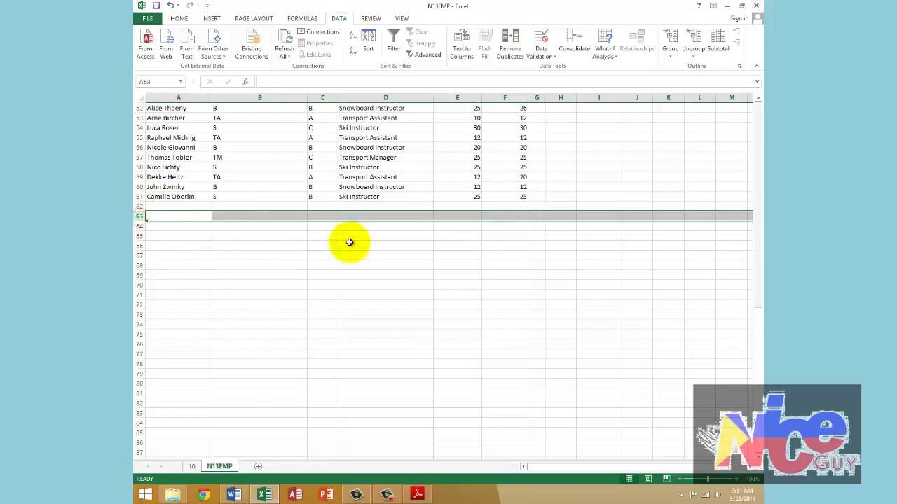
{"action": "left_click", "coordinate": [512, 216]}
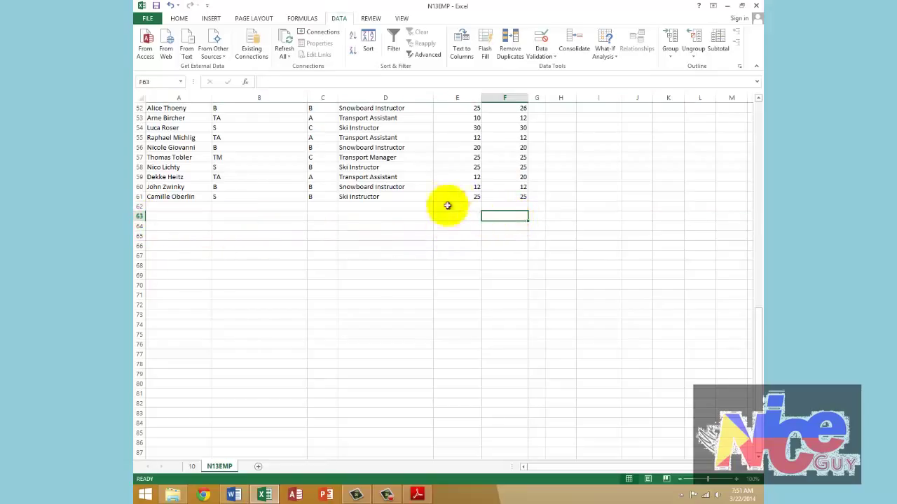
{"action": "left_click", "coordinate": [179, 19]}
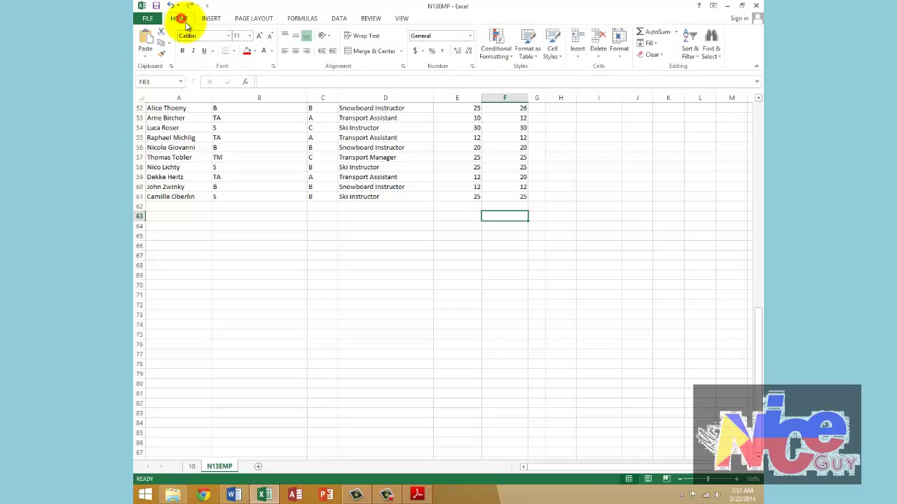
{"action": "left_click", "coordinate": [667, 33]}
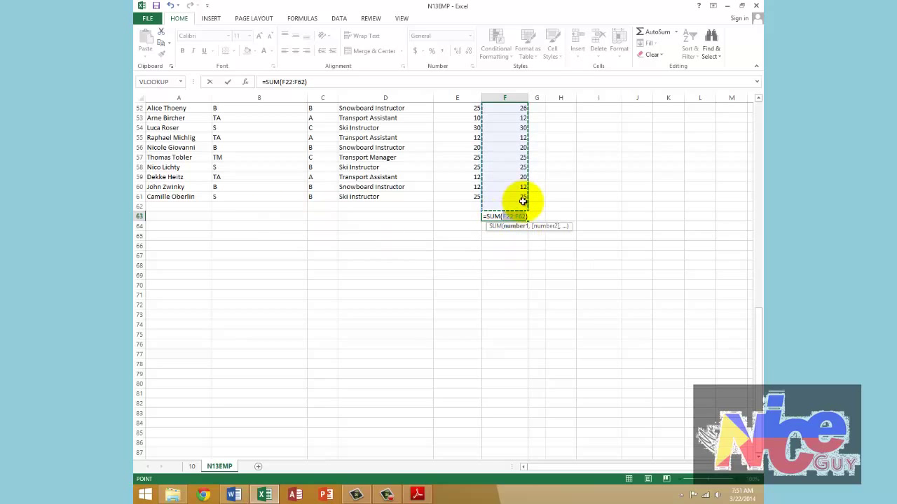
{"action": "key", "text": "BackSpace"}
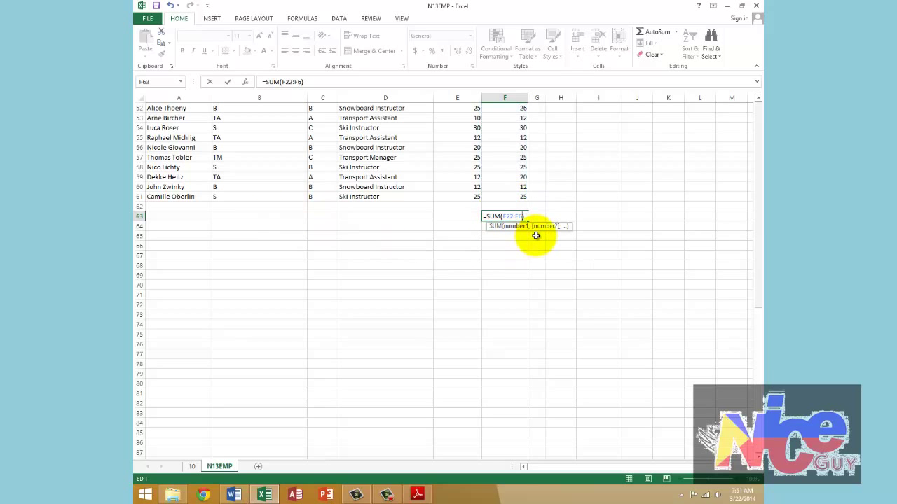
{"action": "type", "text": "1"}
{"action": "key", "text": "Return"}
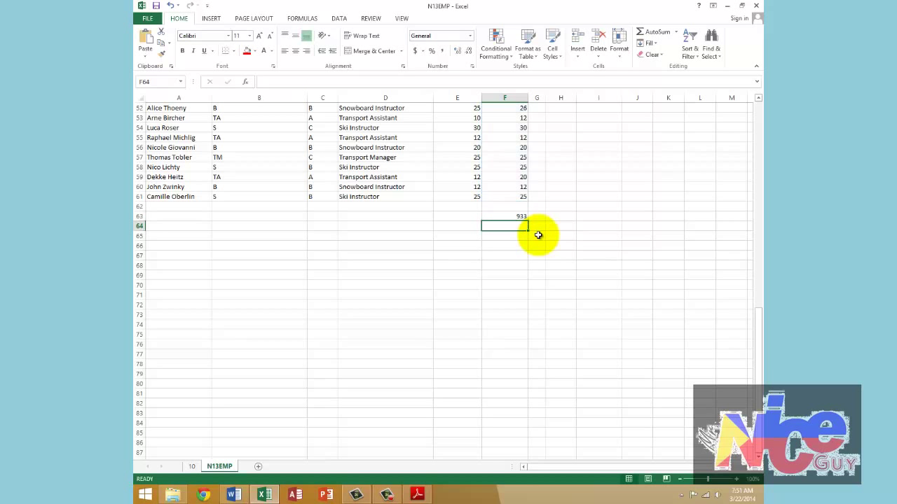
Read task 15 in the question paper about looking up the rate of pay, and select G22 in the Excel workbook
{"action": "key", "text": "alt+Tab"}
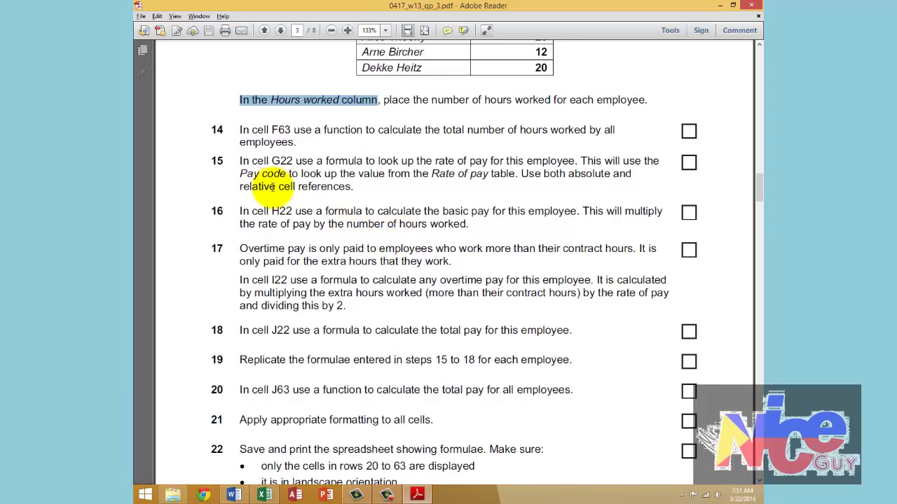
{"action": "key", "text": "alt+Tab"}
{"action": "scroll", "coordinate": [653, 271], "scroll_direction": "up", "scroll_amount": 17}
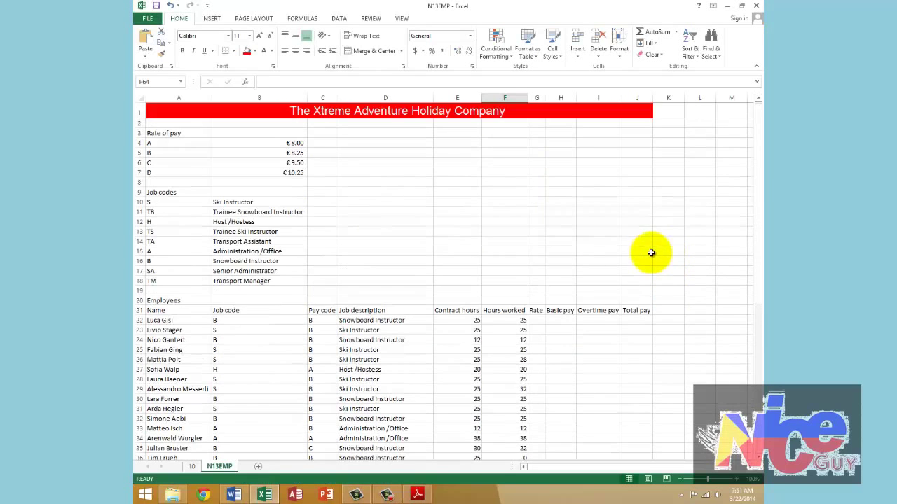
{"action": "scroll", "coordinate": [651, 251], "scroll_direction": "down", "scroll_amount": 4}
{"action": "left_click", "coordinate": [535, 197]}
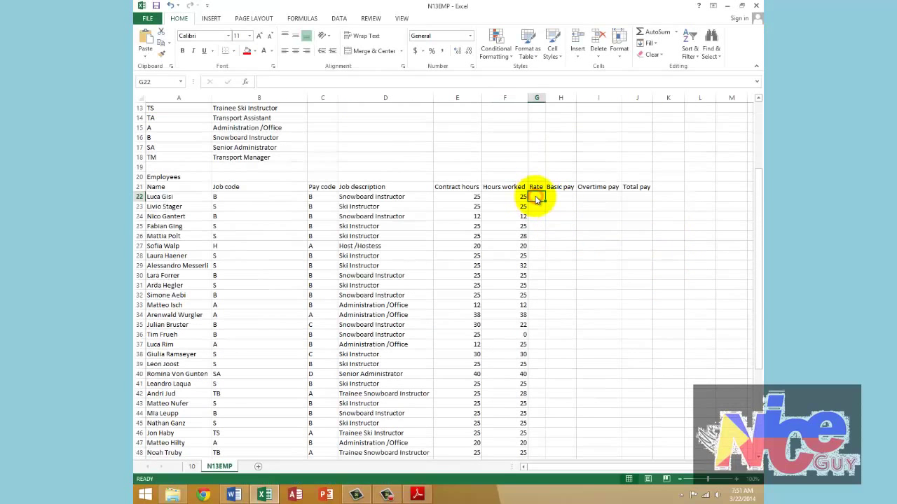
{"action": "key", "text": "alt+Tab"}
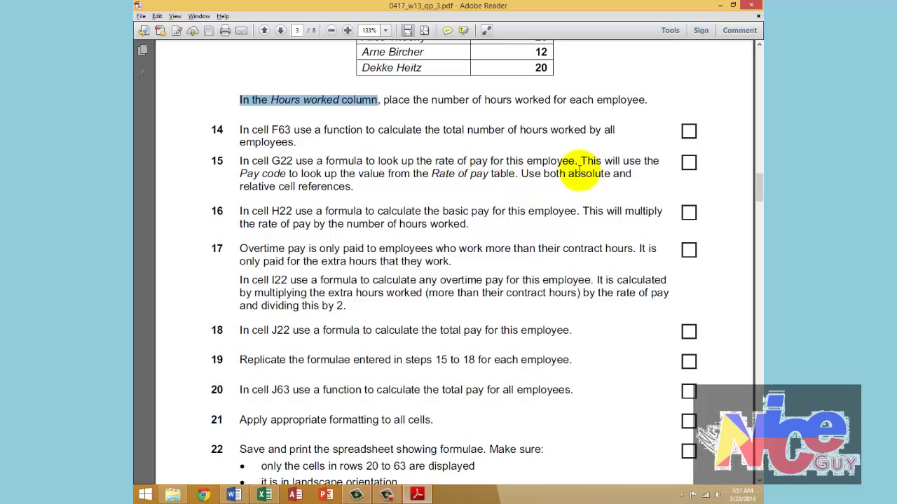
{"action": "left_click", "coordinate": [371, 174]}
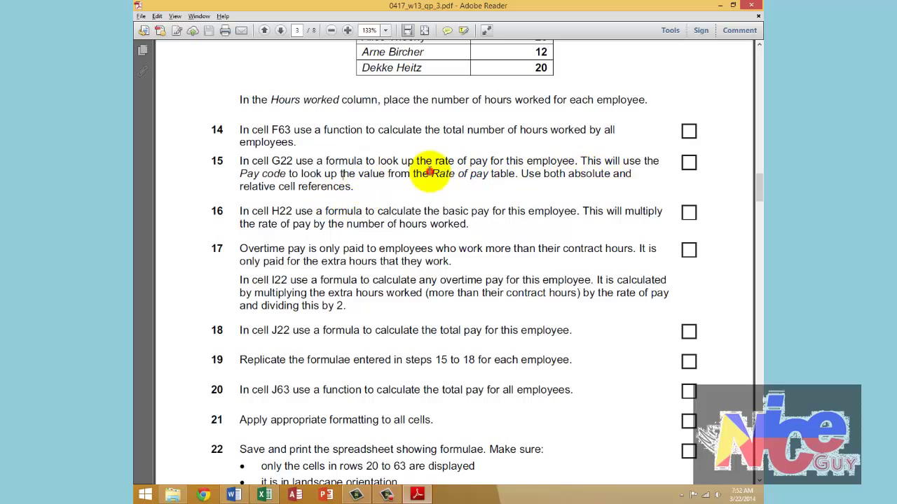
{"action": "left_click_drag", "start_coordinate": [429, 174], "coordinate": [481, 173]}
{"action": "key", "text": "alt+Tab"}
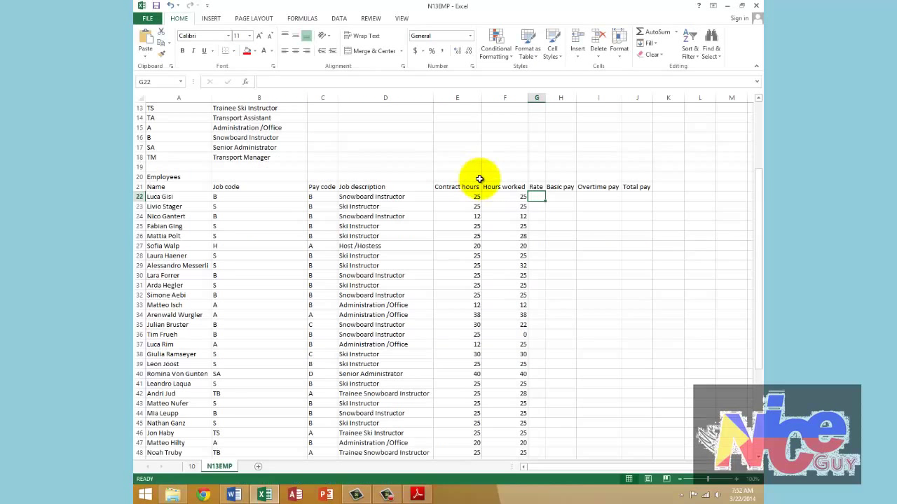
Start a VLOOKUP in G22 with C22 as the lookup value and the rate of pay table $A$4:$B$7 as the absolute table array
{"action": "left_click", "coordinate": [246, 84]}
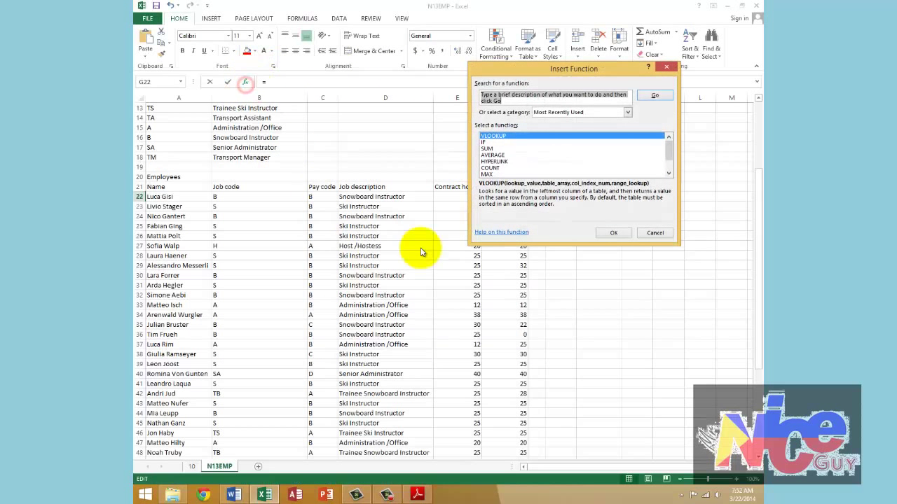
{"action": "left_click", "coordinate": [616, 233]}
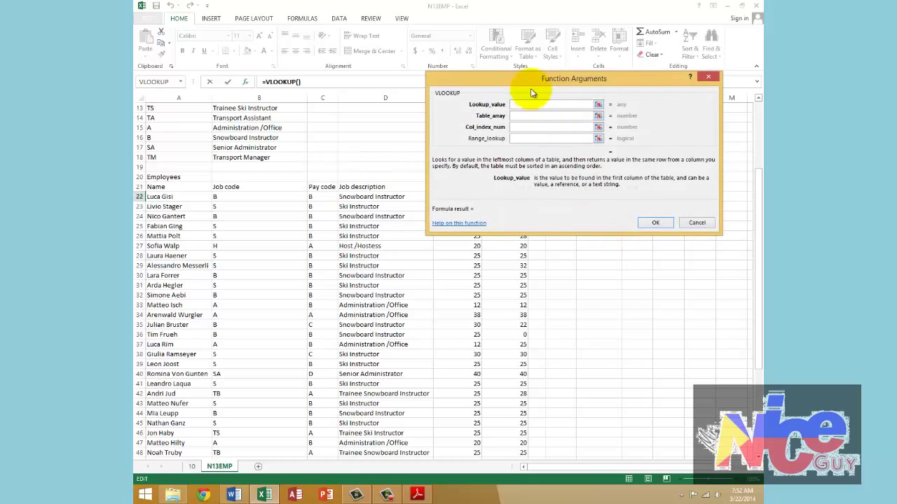
{"action": "left_click_drag", "start_coordinate": [530, 88], "coordinate": [516, 288]}
{"action": "left_click", "coordinate": [320, 197]}
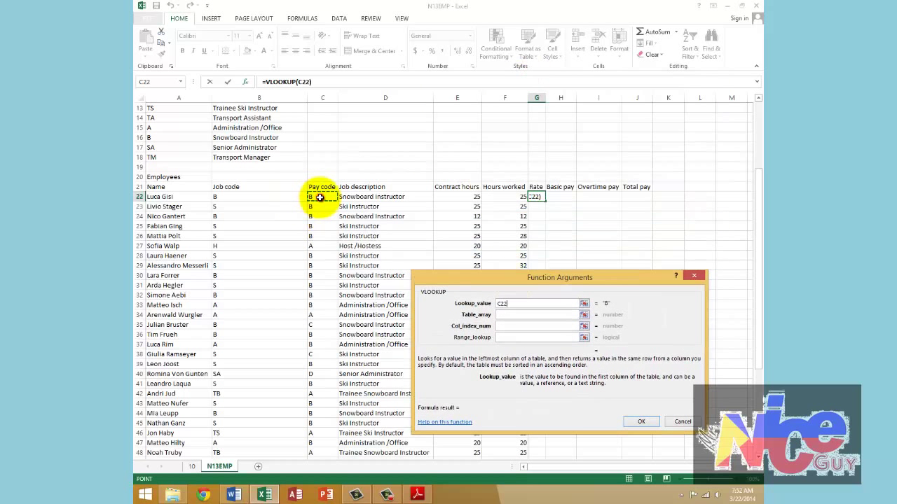
{"action": "left_click", "coordinate": [504, 316]}
{"action": "scroll", "coordinate": [308, 316], "scroll_direction": "up", "scroll_amount": 4}
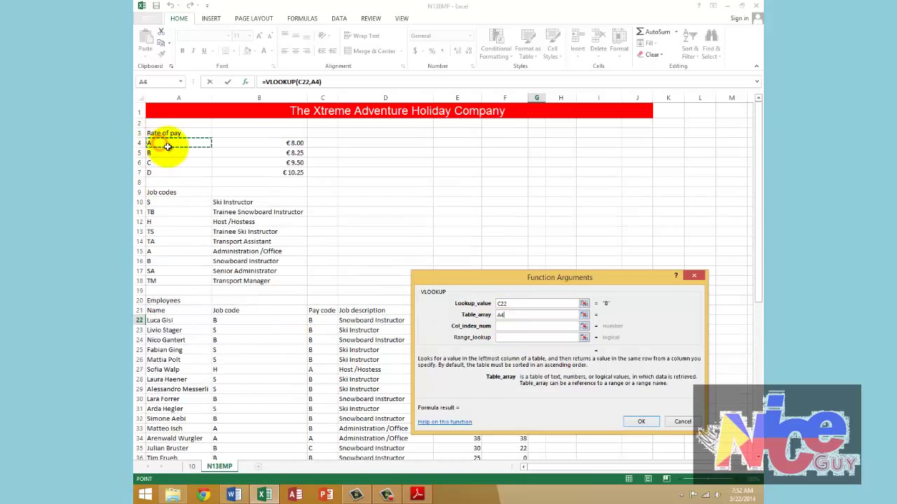
{"action": "left_click_drag", "start_coordinate": [167, 147], "coordinate": [275, 173]}
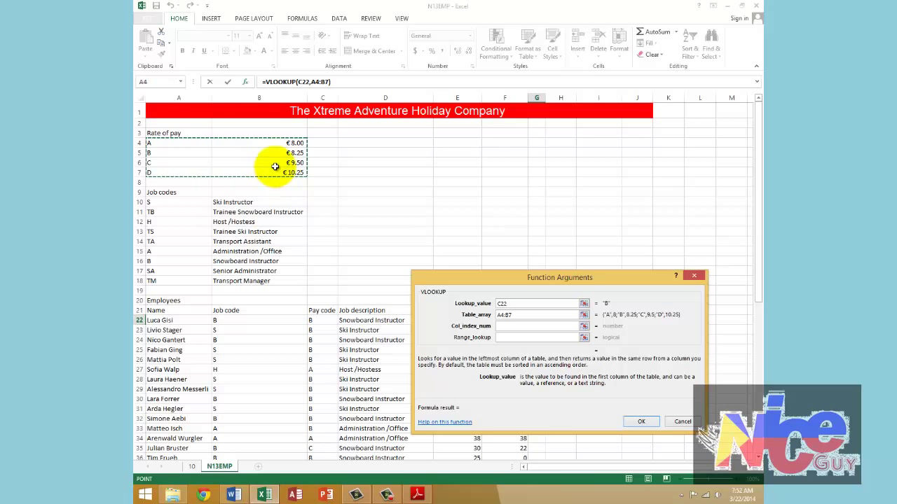
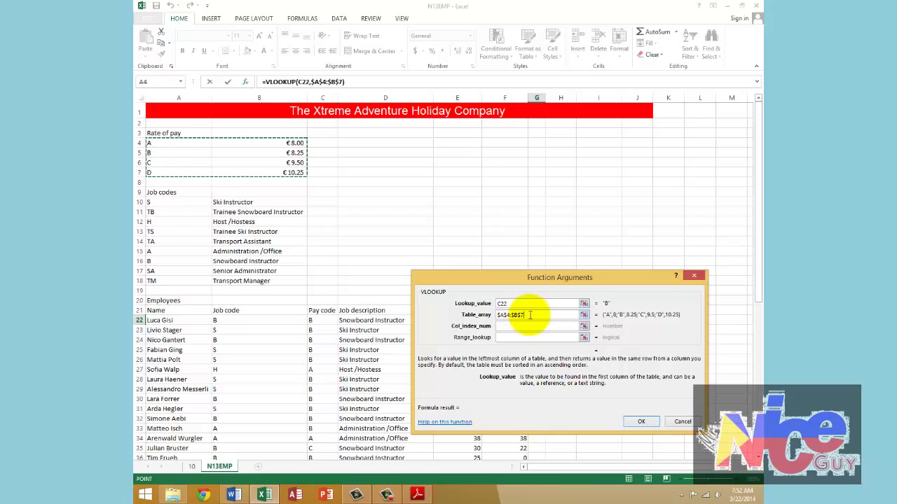
Complete the VLOOKUP in G22 with column index 2 and range lookup FALSE
{"action": "left_click", "coordinate": [527, 326]}
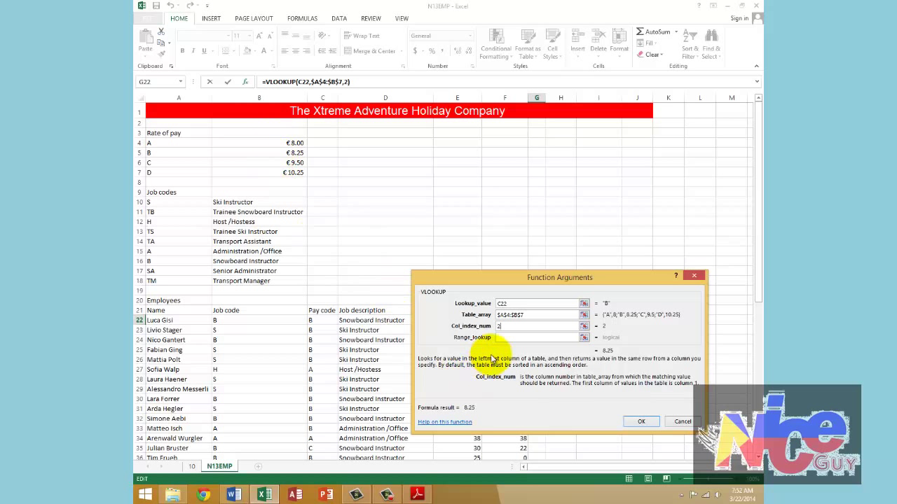
{"action": "left_click", "coordinate": [504, 337]}
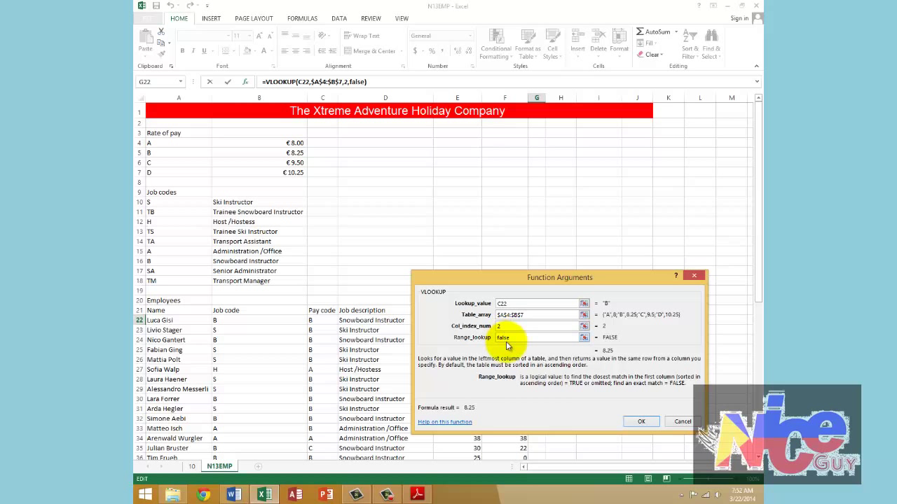
{"action": "key", "text": "BackSpace"}
{"action": "key", "text": "BackSpace"}
{"action": "key", "text": "BackSpace"}
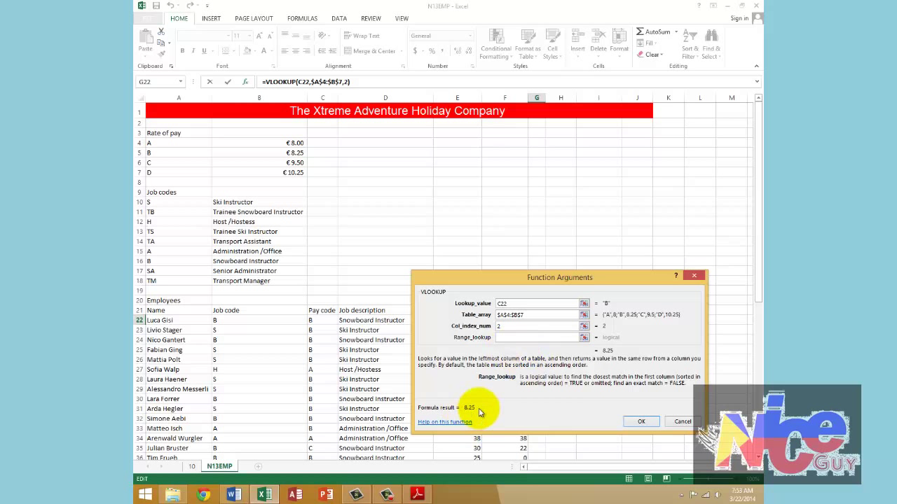
{"action": "type", "text": "false"}
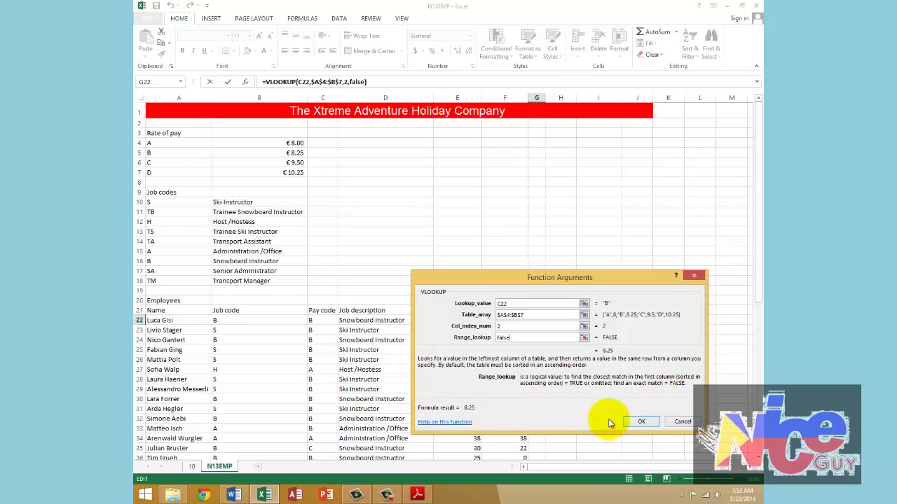
{"action": "left_click", "coordinate": [639, 421]}
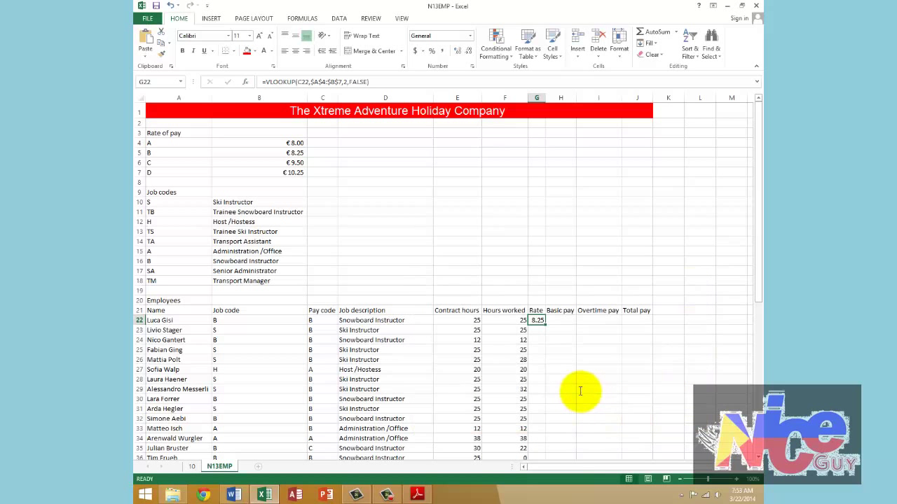
Switch to the question paper and check task 15's requirement for absolute and relative cell references
{"action": "key", "text": "alt+Tab"}
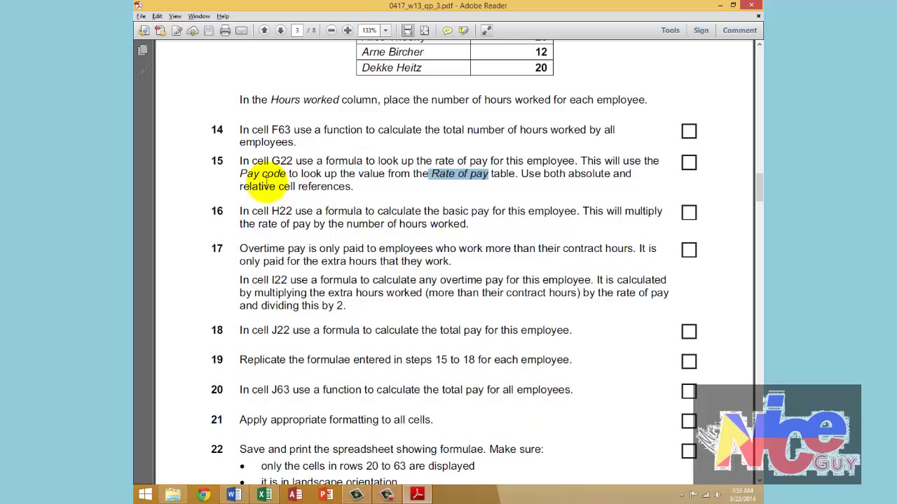
{"action": "left_click_drag", "start_coordinate": [521, 174], "coordinate": [611, 175]}
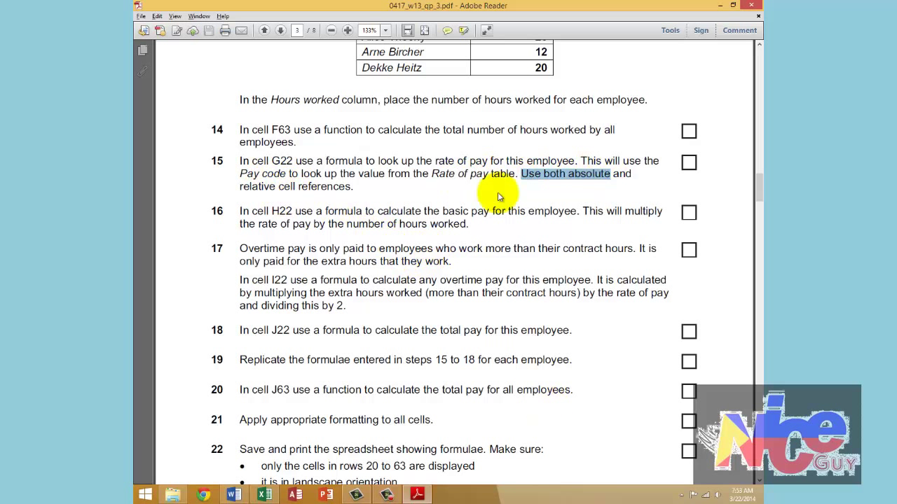
{"action": "scroll", "coordinate": [238, 210], "scroll_direction": "down", "scroll_amount": 1}
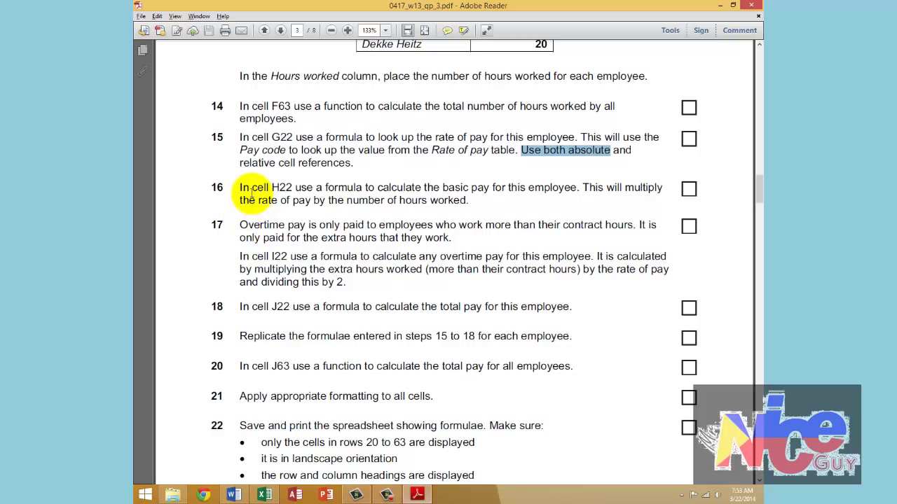
{"action": "left_click", "coordinate": [268, 163]}
{"action": "left_click_drag", "start_coordinate": [269, 163], "coordinate": [323, 166]}
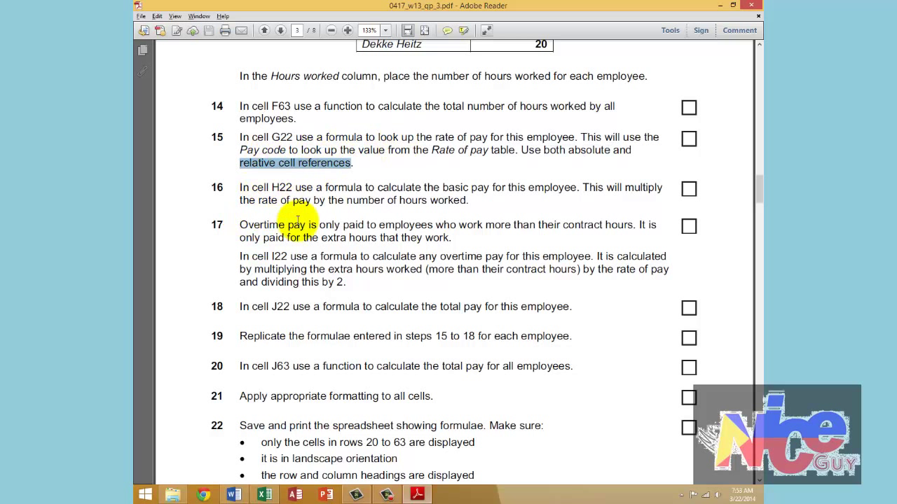
Select H22 in the Excel workbook and read task 16 in the question paper on calculating basic pay
{"action": "key", "text": "alt+Tab"}
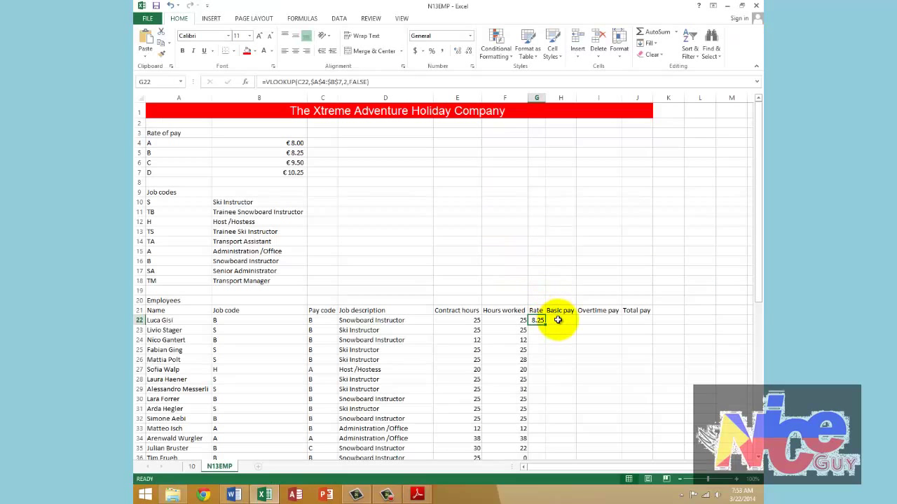
{"action": "left_click", "coordinate": [558, 320]}
{"action": "key", "text": "alt+Tab"}
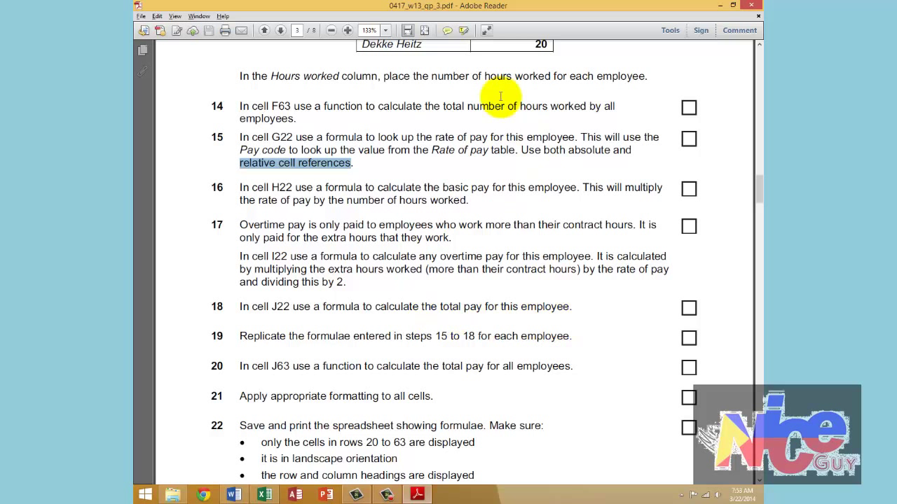
{"action": "left_click", "coordinate": [239, 187]}
{"action": "left_click_drag", "start_coordinate": [303, 195], "coordinate": [461, 204]}
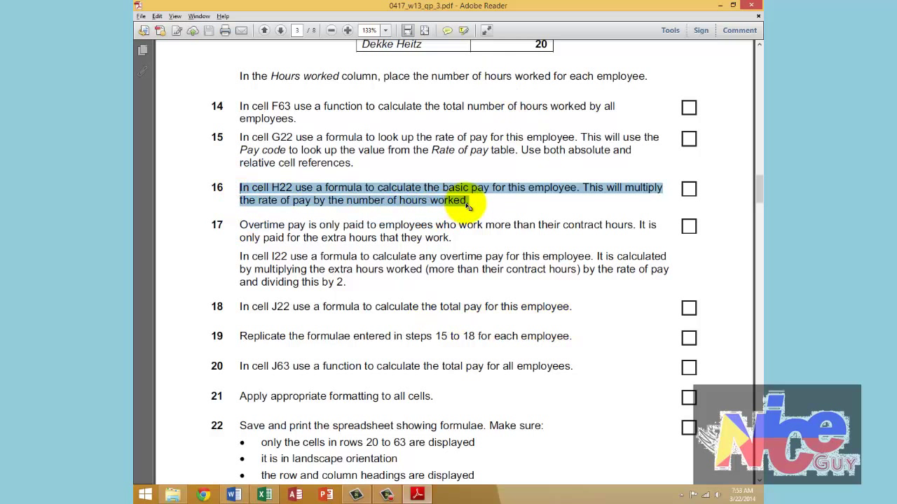
{"action": "key", "text": "alt+Tab"}
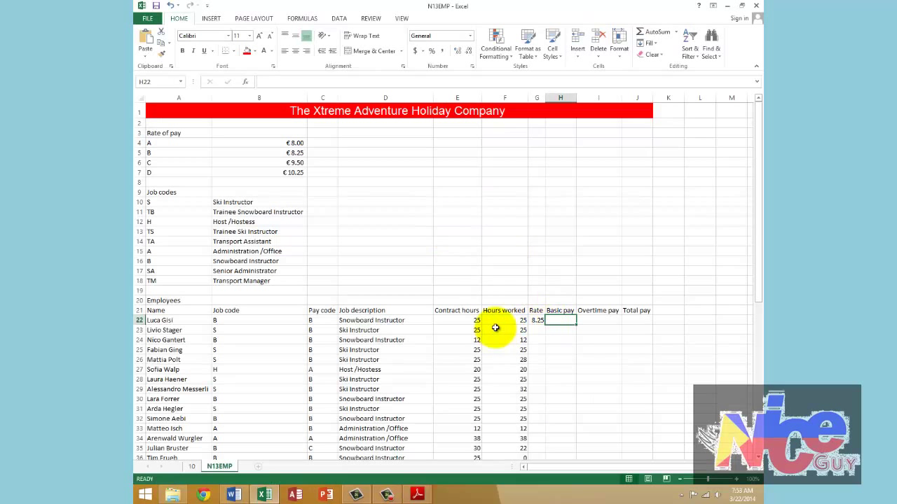
{"action": "key", "text": "alt+Tab"}
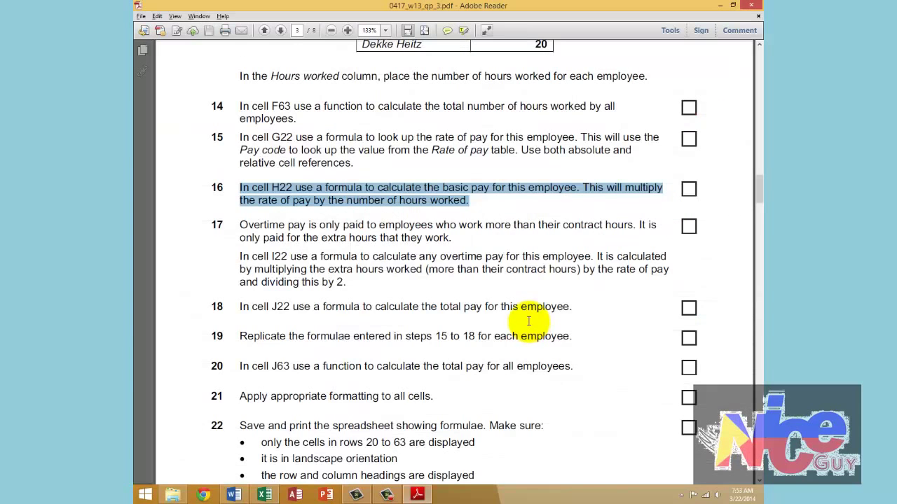
{"action": "left_click", "coordinate": [362, 202]}
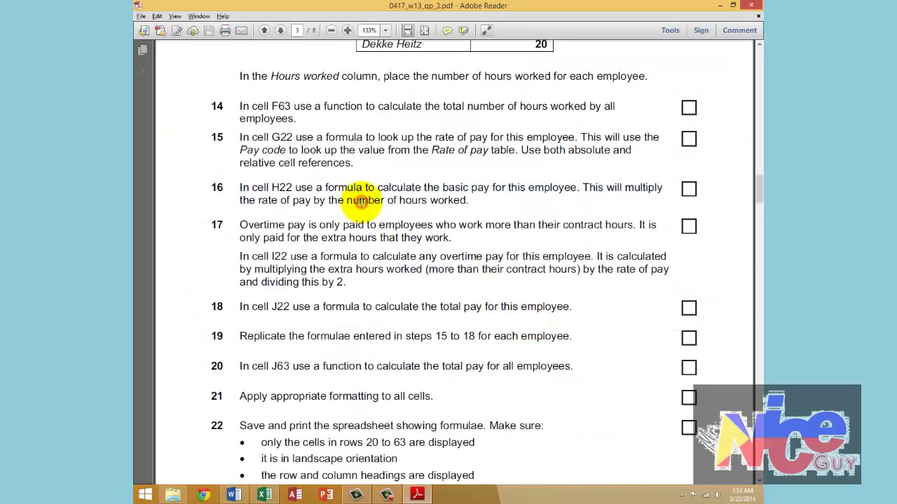
Return to the Excel workbook and calculate the basic pay in H22 by multiplying the rate by the hours worked
{"action": "key", "text": "alt+Tab"}
{"action": "type", "text": "="}
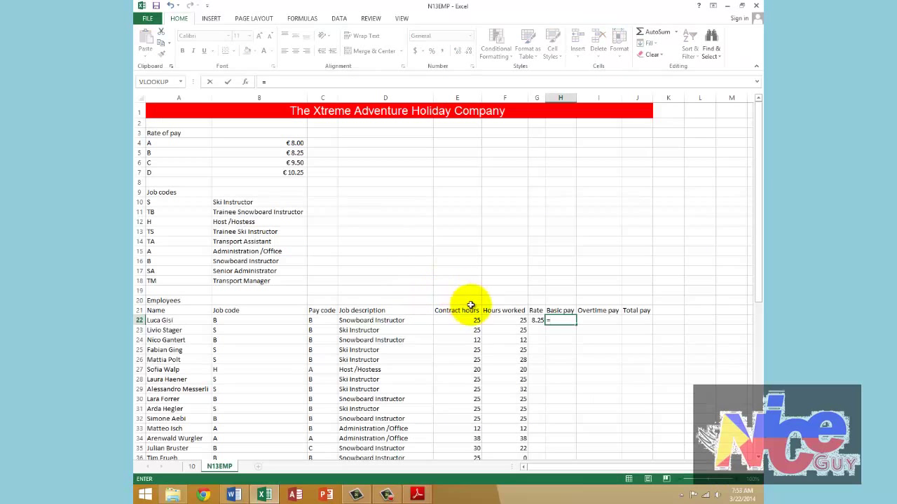
{"action": "left_click", "coordinate": [513, 320]}
{"action": "key", "text": "Return"}
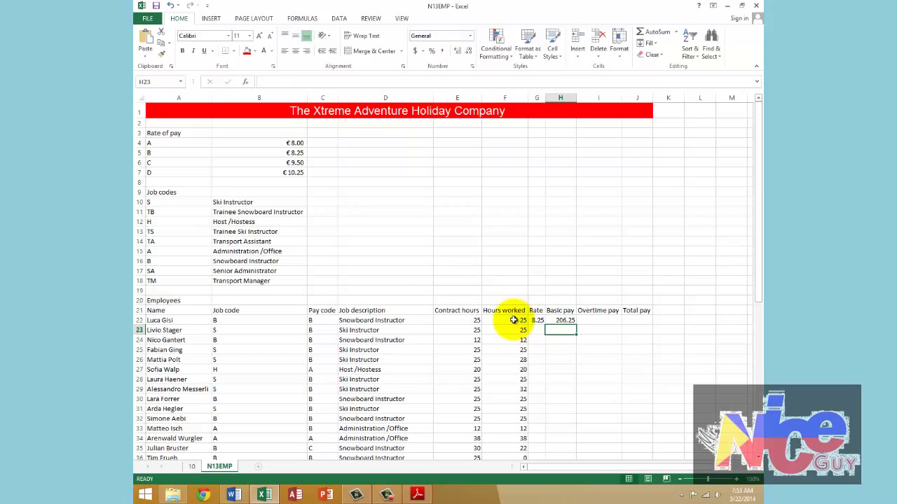
Read in the question paper's task 17 who receives overtime pay, and select I22 in the Excel workbook
{"action": "key", "text": "alt+Tab"}
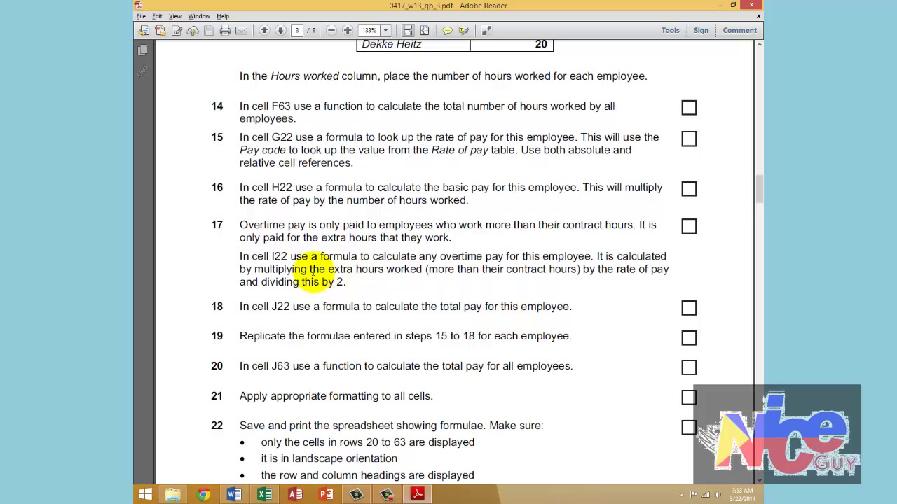
{"action": "left_click_drag", "start_coordinate": [239, 225], "coordinate": [610, 226]}
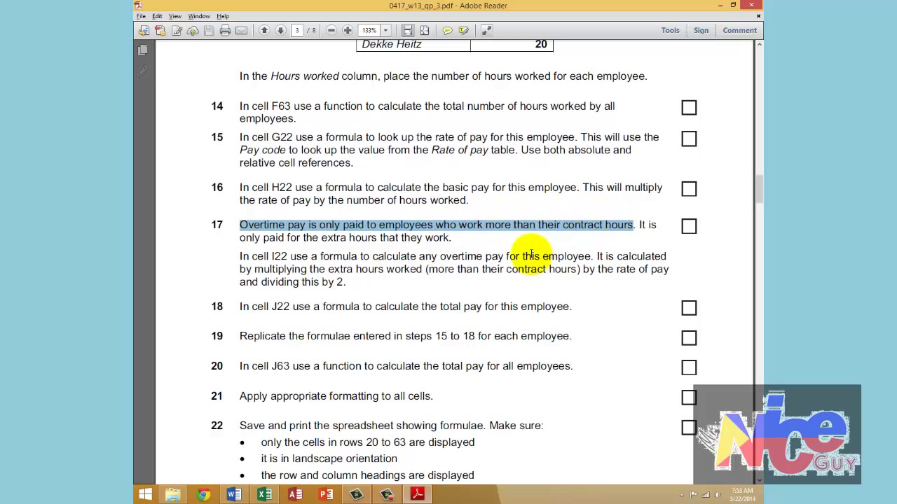
{"action": "key", "text": "alt+Tab"}
{"action": "scroll", "coordinate": [531, 256], "scroll_direction": "down", "scroll_amount": 2}
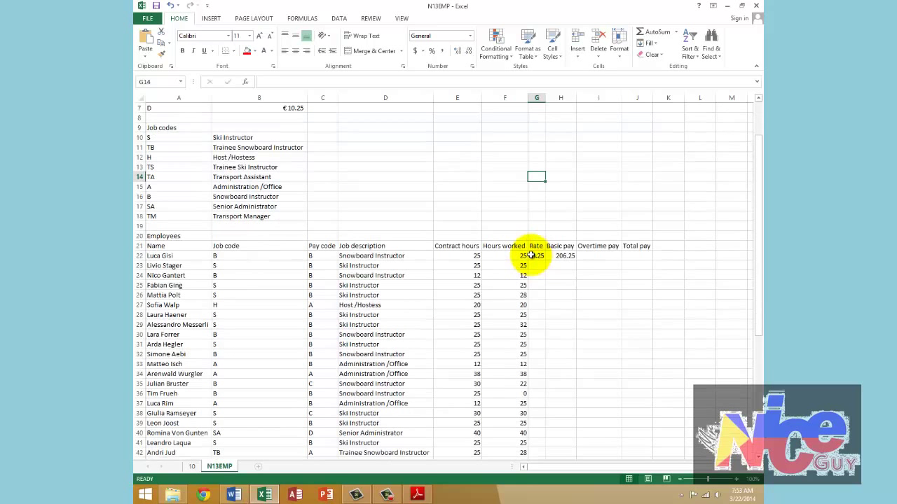
{"action": "left_click", "coordinate": [583, 255]}
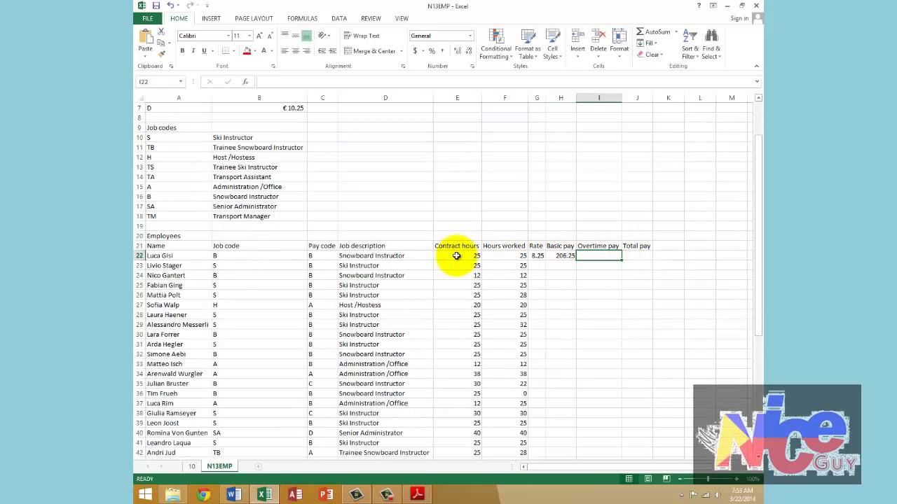
Compare the contract hours in E22 with the hours worked in F22, and return to I22
{"action": "left_click_drag", "start_coordinate": [456, 255], "coordinate": [495, 255]}
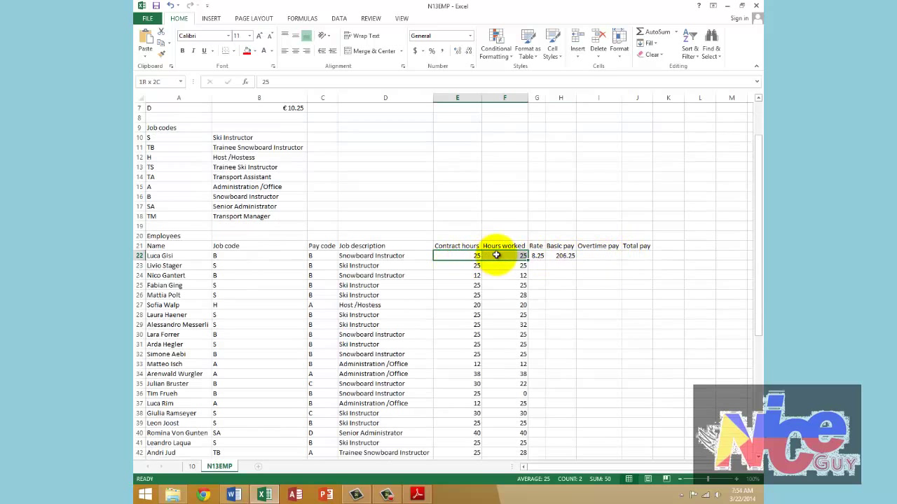
{"action": "left_click", "coordinate": [464, 257]}
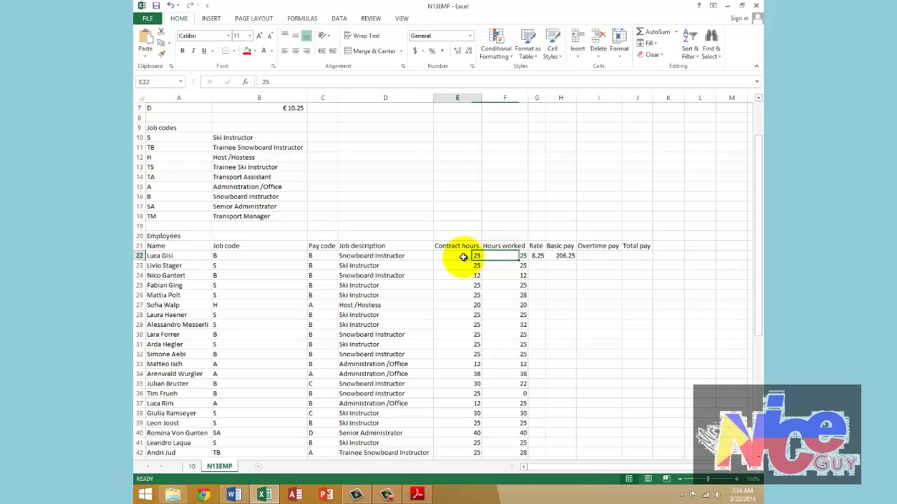
{"action": "left_click", "coordinate": [494, 256]}
{"action": "left_click", "coordinate": [583, 257]}
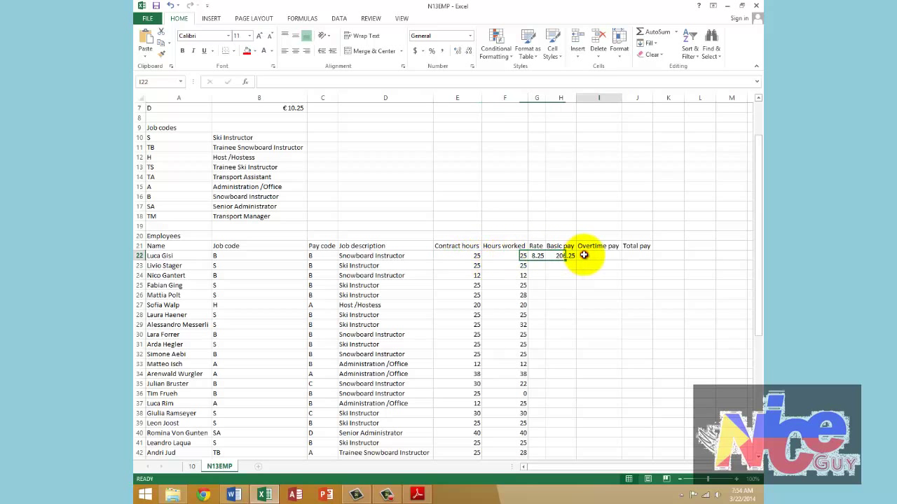
Switch to the question paper in Adobe Reader and read in task 17 how overtime pay is calculated in I22
{"action": "key", "text": "alt+Tab"}
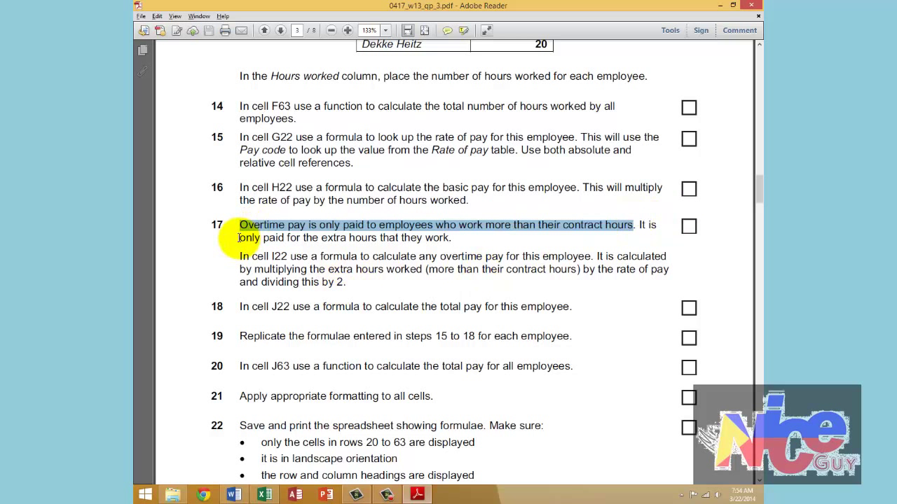
{"action": "left_click_drag", "start_coordinate": [287, 237], "coordinate": [440, 242]}
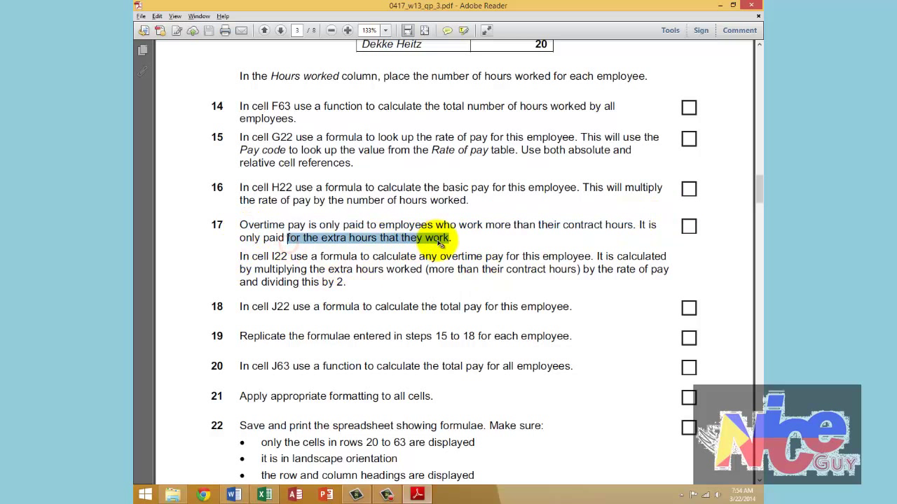
{"action": "scroll", "coordinate": [351, 259], "scroll_direction": "down", "scroll_amount": 2}
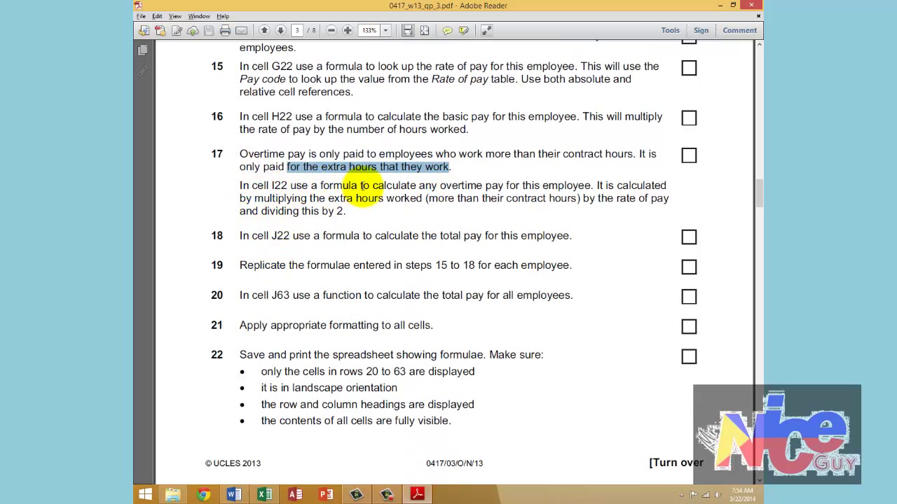
{"action": "left_click_drag", "start_coordinate": [410, 187], "coordinate": [548, 193]}
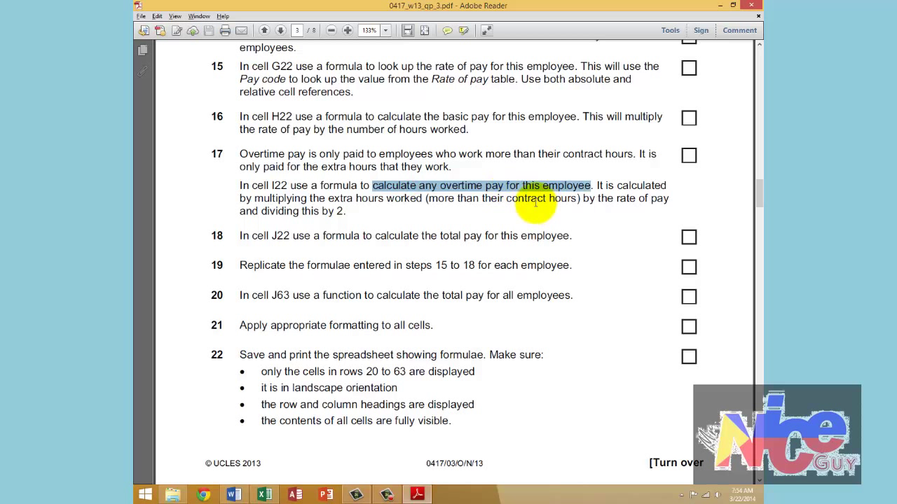
{"action": "left_click_drag", "start_coordinate": [255, 198], "coordinate": [408, 199]}
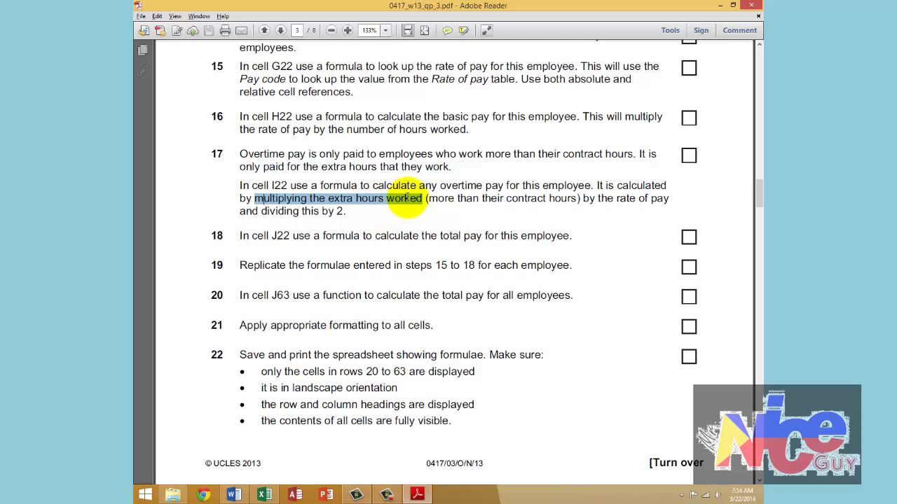
{"action": "left_click_drag", "start_coordinate": [583, 199], "coordinate": [346, 219]}
Return to the Excel workbook and start an IF function in I22 with the logical test F22>E22
{"action": "key", "text": "alt+Tab"}
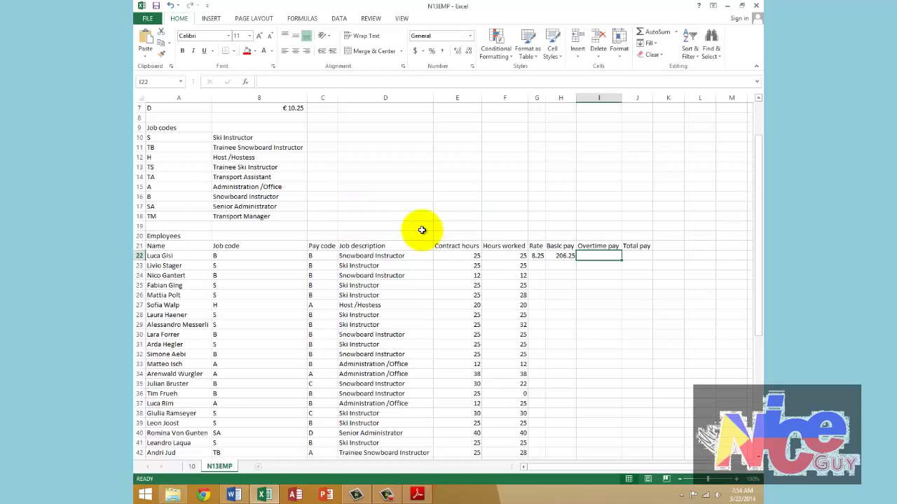
{"action": "left_click", "coordinate": [245, 83]}
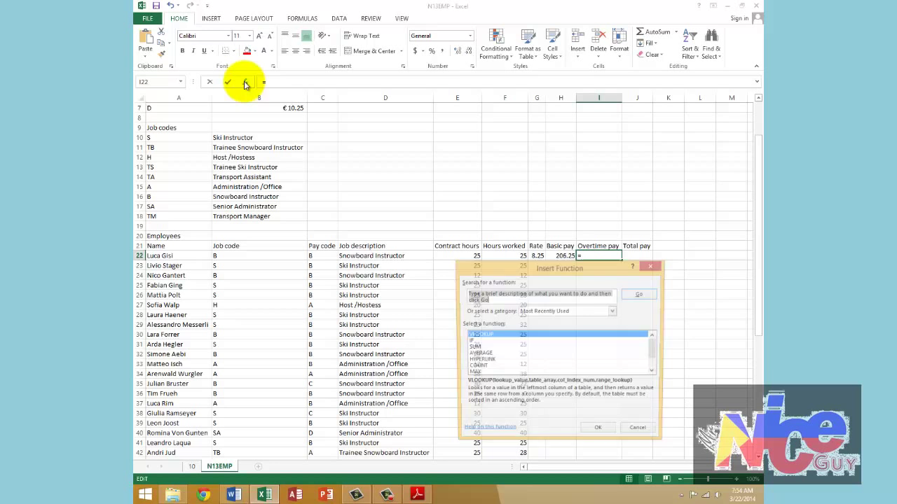
{"action": "left_click", "coordinate": [468, 341]}
{"action": "left_click", "coordinate": [600, 431]}
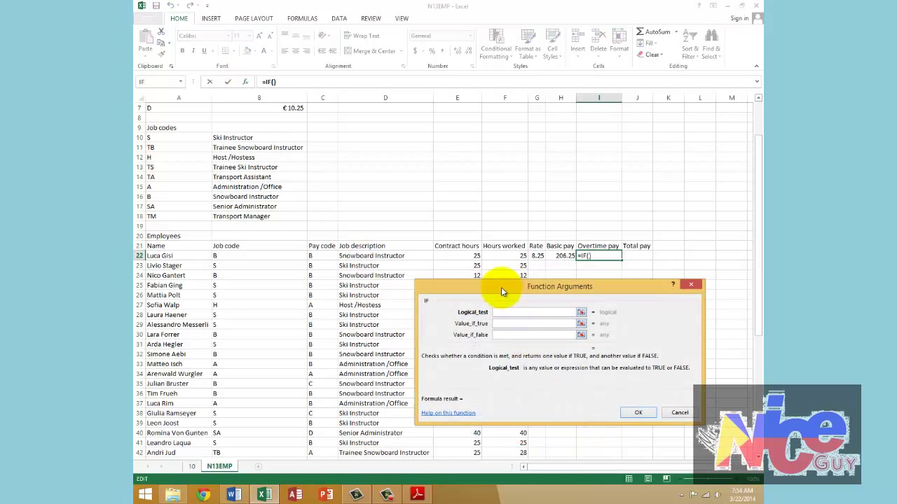
{"action": "left_click_drag", "start_coordinate": [501, 288], "coordinate": [425, 339]}
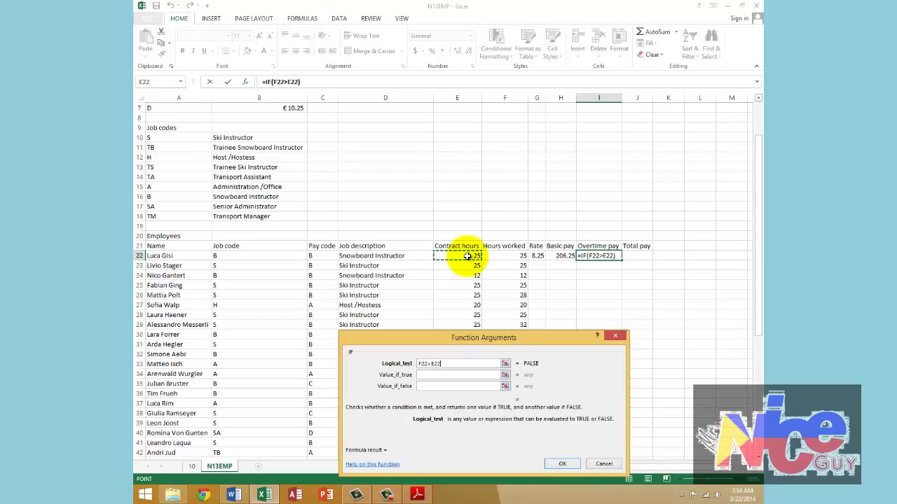
Go to the IF function's value if true, and reread the overtime calculation in the question paper's task 17
{"action": "left_click", "coordinate": [455, 375]}
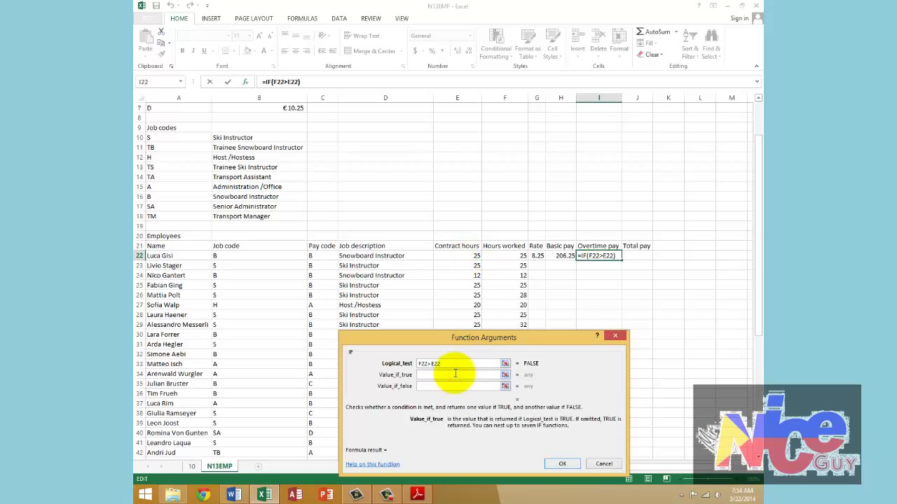
{"action": "key", "text": "super+d"}
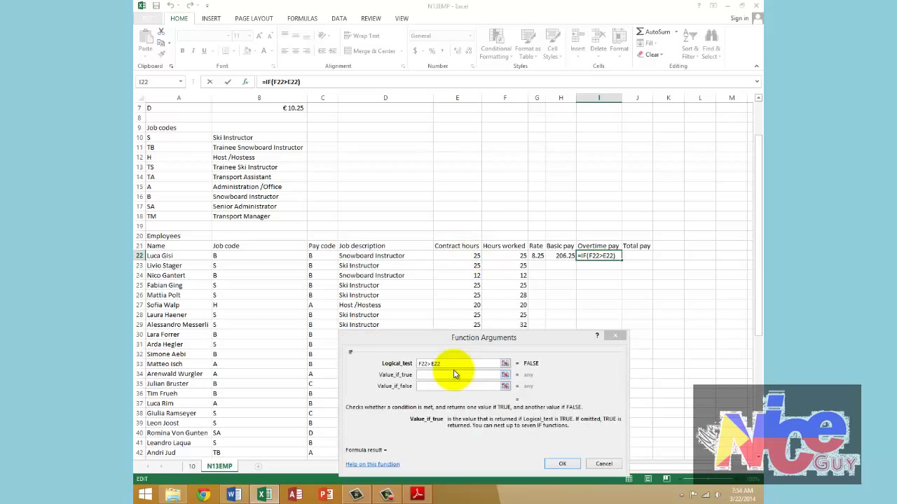
{"action": "left_click", "coordinate": [419, 499]}
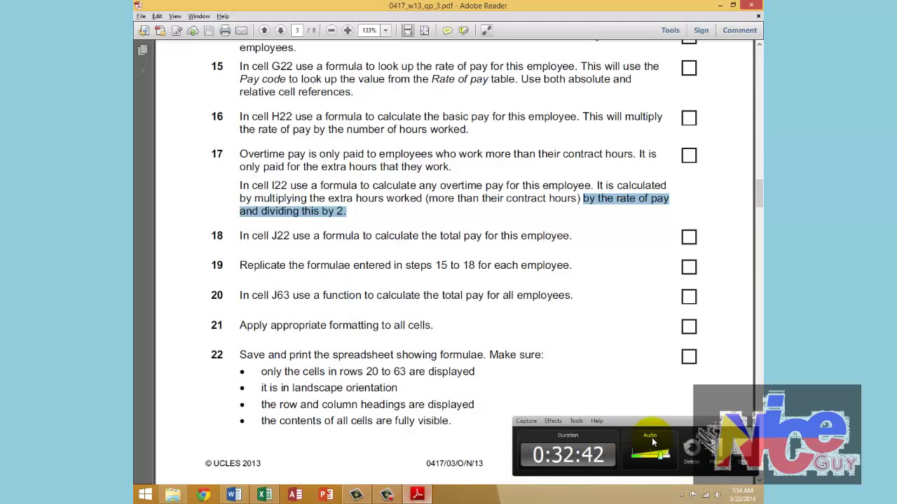
{"action": "left_click", "coordinate": [484, 219]}
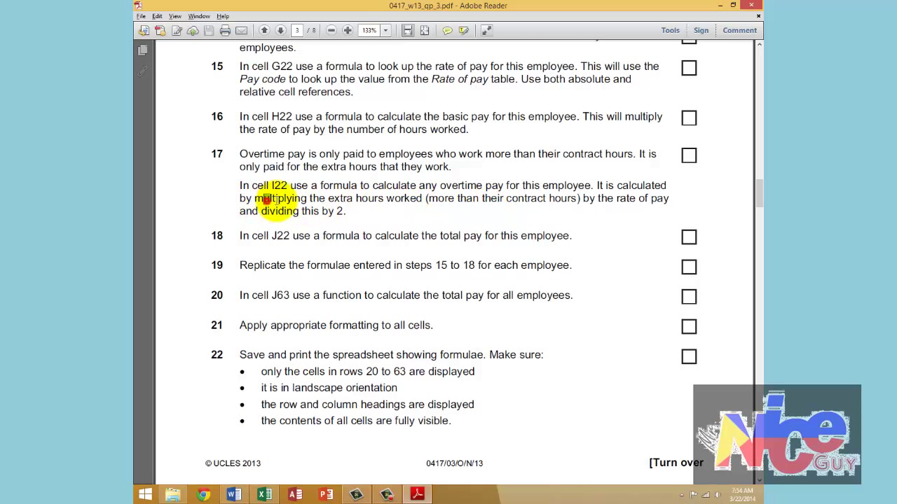
{"action": "left_click_drag", "start_coordinate": [255, 199], "coordinate": [419, 199]}
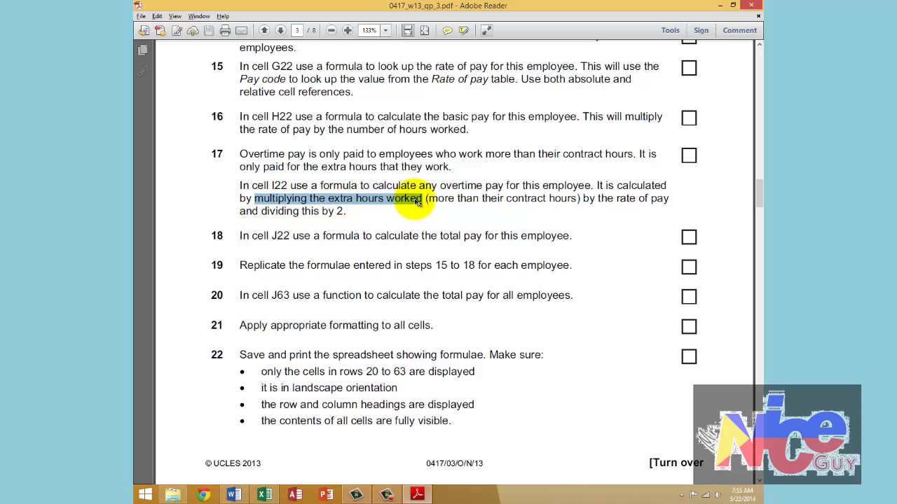
{"action": "left_click_drag", "start_coordinate": [597, 198], "coordinate": [297, 222]}
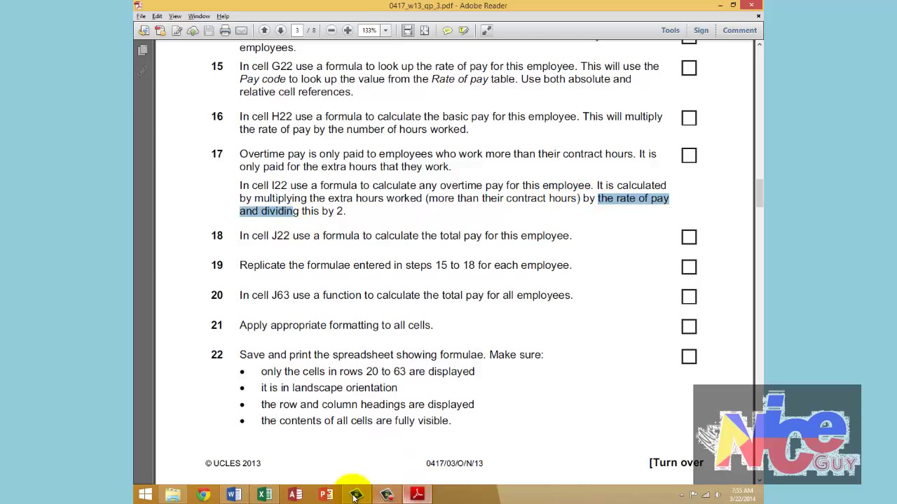
Return to the Excel workbook and enter (F22-E22)*G22 as the IF function's value if true
{"action": "left_click", "coordinate": [264, 494]}
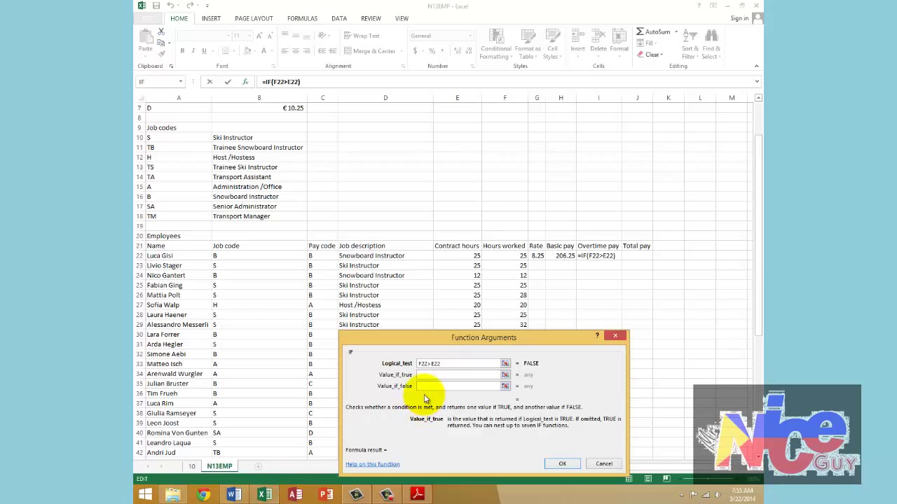
{"action": "left_click_drag", "start_coordinate": [425, 338], "coordinate": [435, 320]}
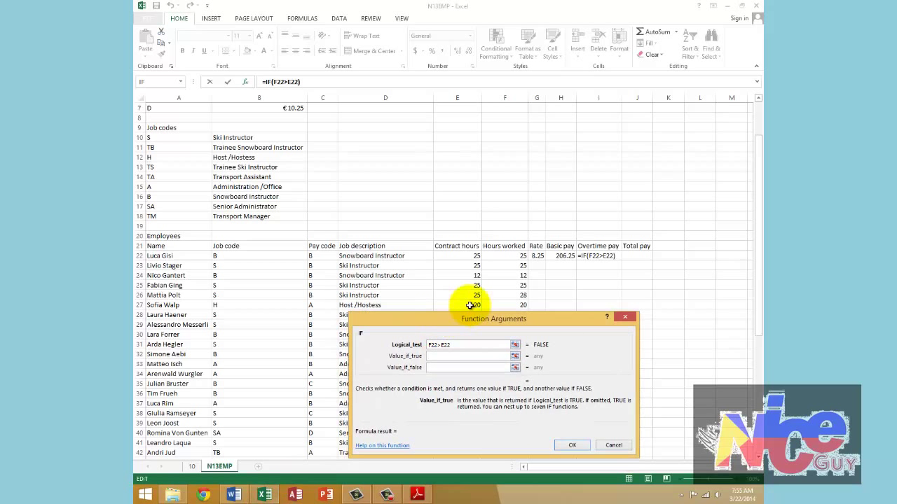
{"action": "left_click", "coordinate": [496, 254]}
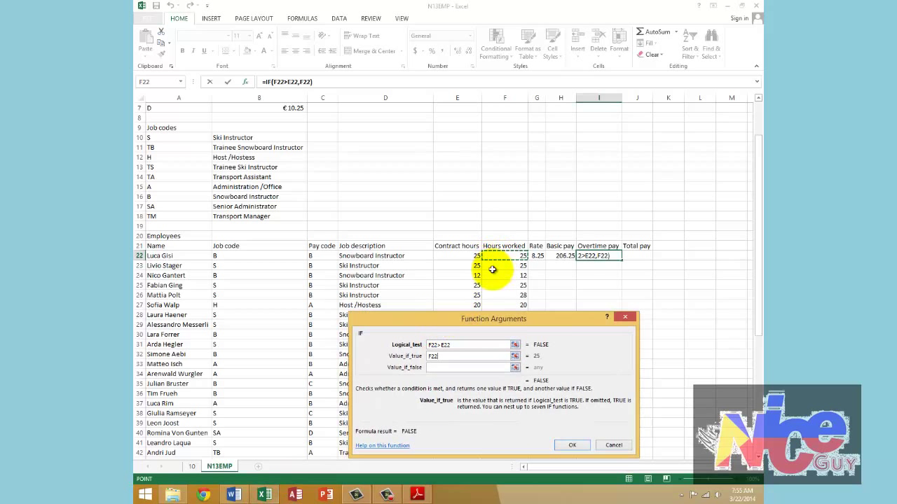
{"action": "type", "text": "-"}
{"action": "left_click", "coordinate": [456, 255]}
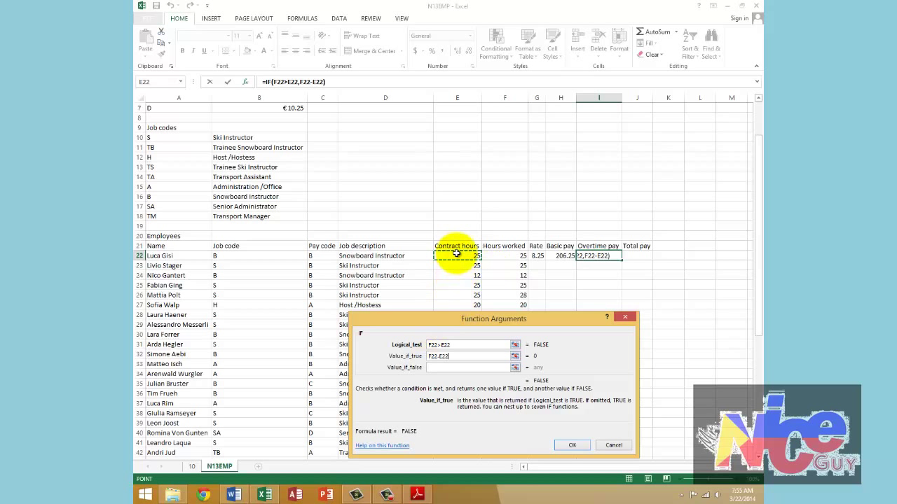
{"action": "left_click", "coordinate": [438, 355]}
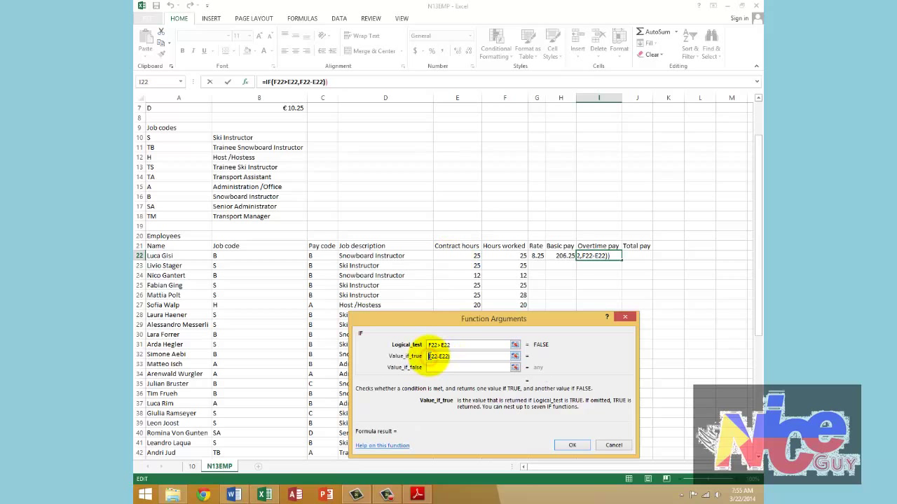
{"action": "type", "text": "("}
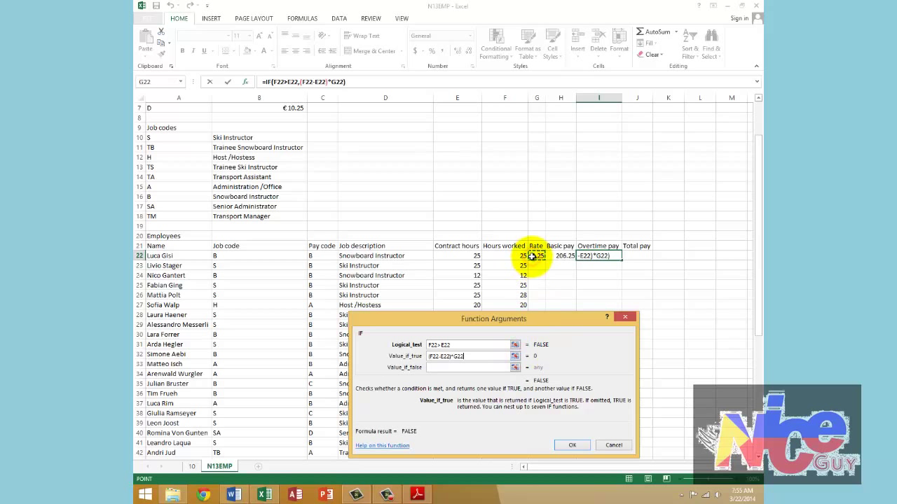
Check the divisor in the question paper, divide the IF function's true value by 2, and insert the formula with 0 as the false value
{"action": "left_click", "coordinate": [416, 495]}
{"action": "left_click", "coordinate": [412, 496]}
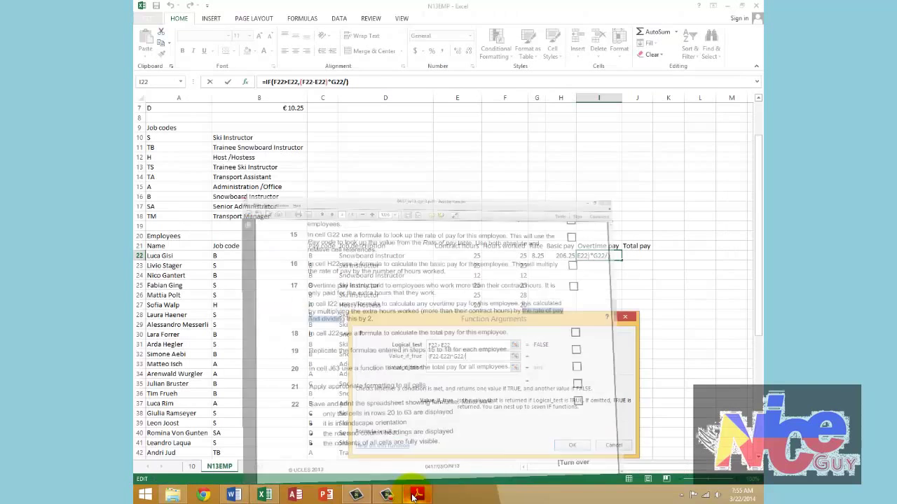
{"action": "left_click", "coordinate": [432, 367]}
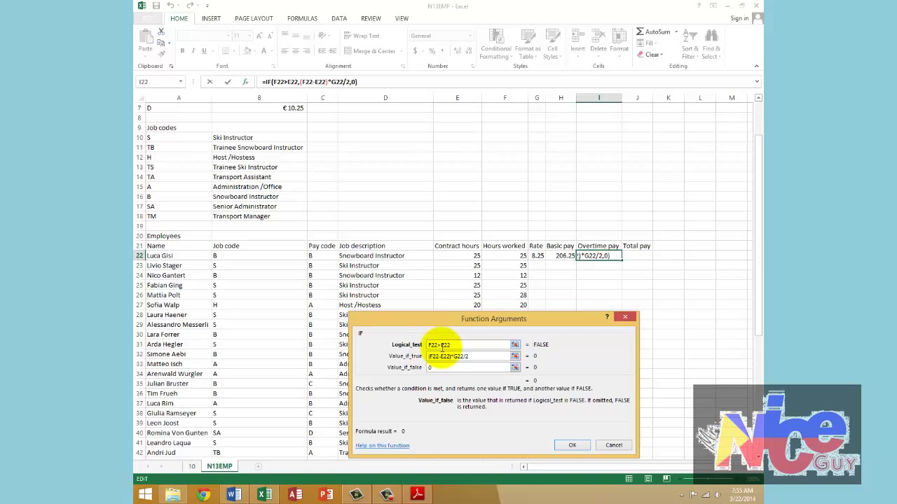
{"action": "left_click", "coordinate": [571, 446]}
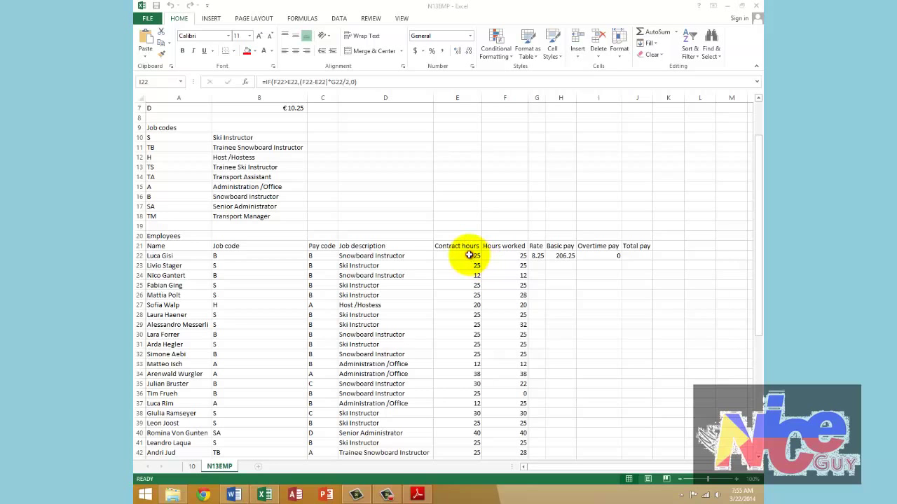
Compare the hours in E22:F22 with the overtime pay in I22, and check which cell the question paper's task 18 names
{"action": "left_click_drag", "start_coordinate": [475, 255], "coordinate": [493, 255]}
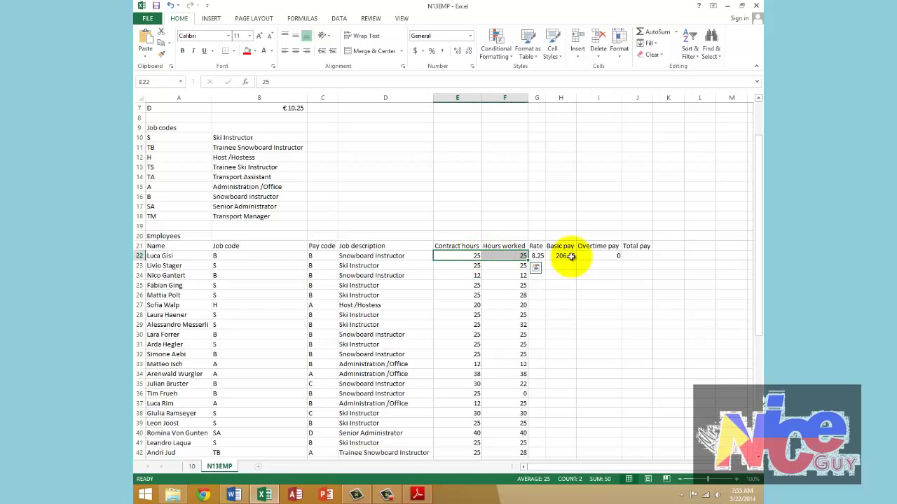
{"action": "left_click", "coordinate": [606, 256]}
{"action": "key", "text": "alt+Tab"}
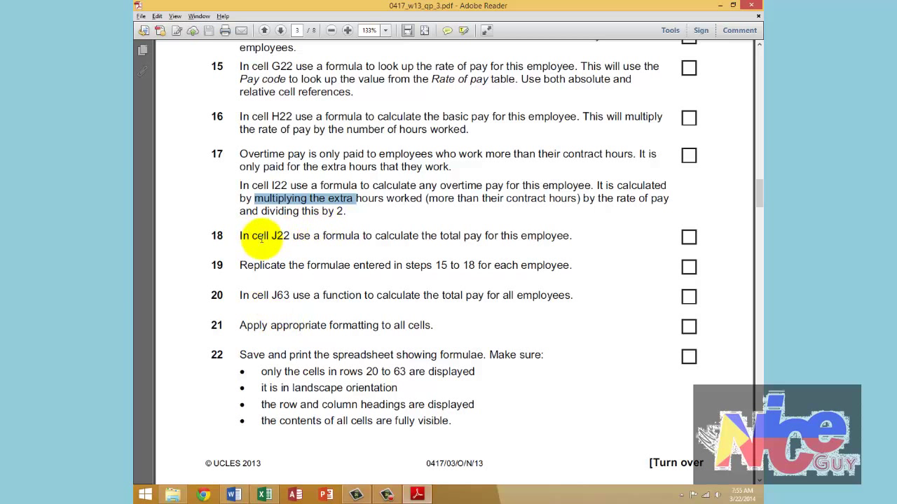
{"action": "key", "text": "alt+Tab"}
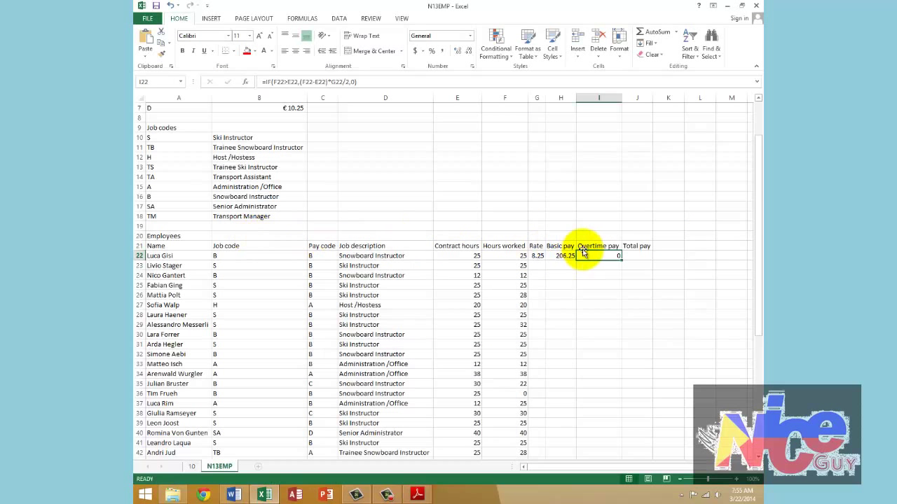
Select J22 in the Excel workbook and read in the question paper's task 18 what the formula has to calculate
{"action": "left_click", "coordinate": [639, 257]}
{"action": "key", "text": "alt+Tab"}
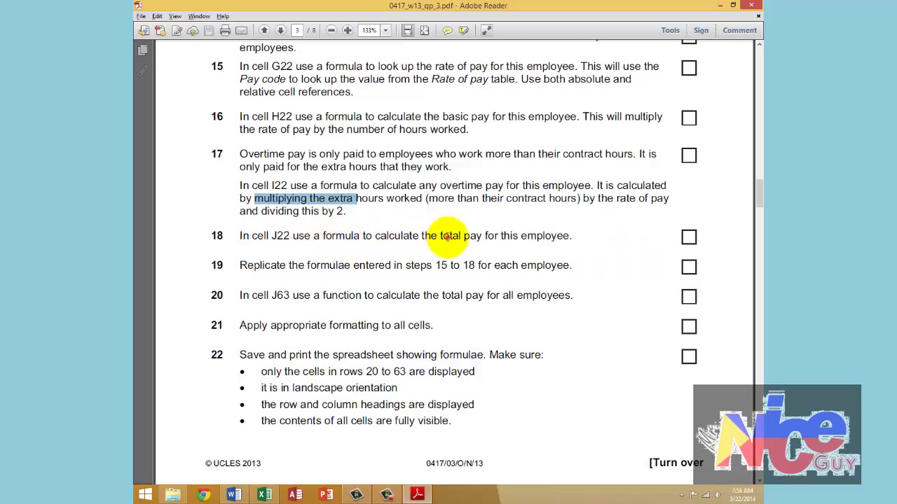
{"action": "left_click_drag", "start_coordinate": [440, 236], "coordinate": [534, 234]}
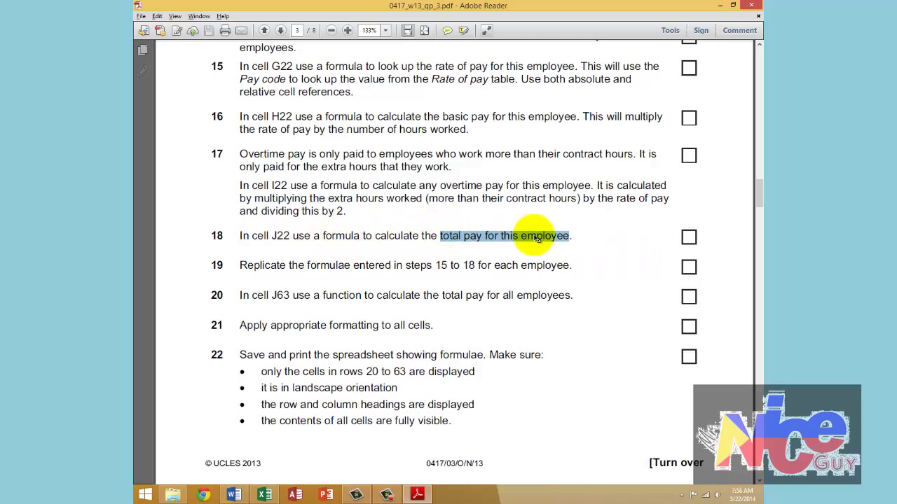
{"action": "key", "text": "alt+Tab"}
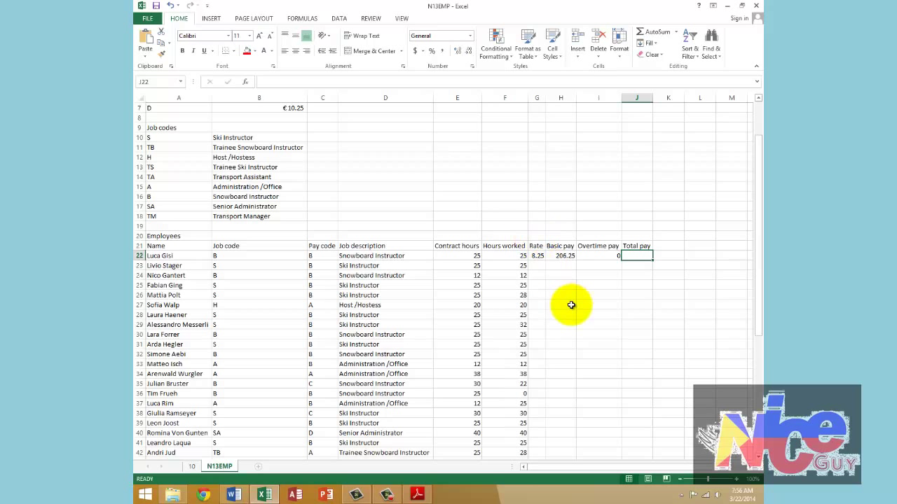
Calculate the total pay in J22 by adding the basic pay in H22 and the overtime pay in I22
{"action": "type", "text": "=H22"}
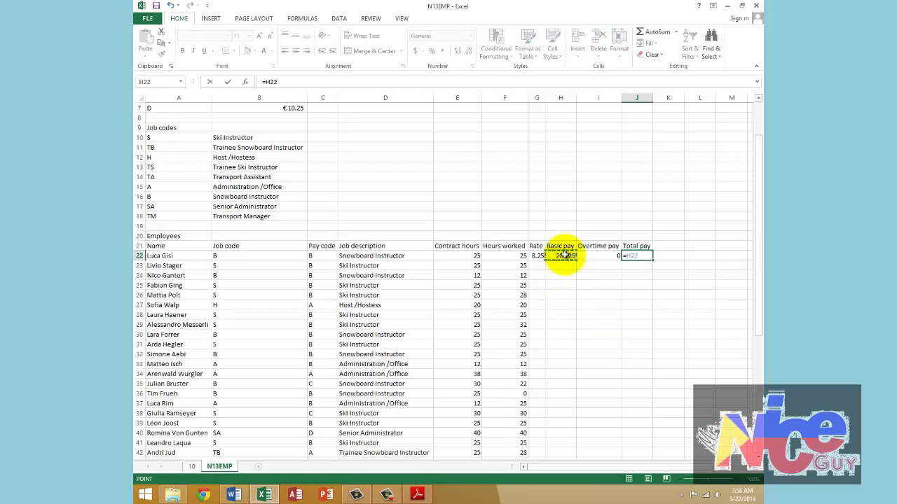
{"action": "type", "text": "+"}
{"action": "left_click", "coordinate": [599, 256]}
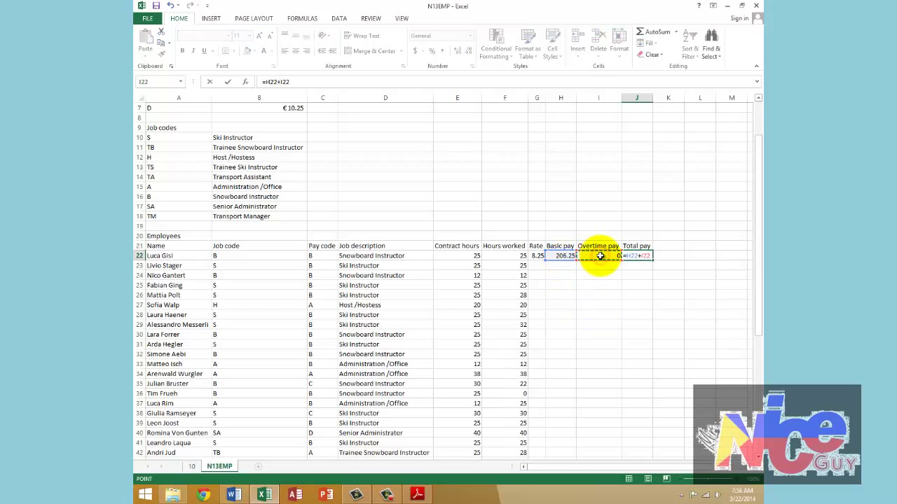
{"action": "key", "text": "Return"}
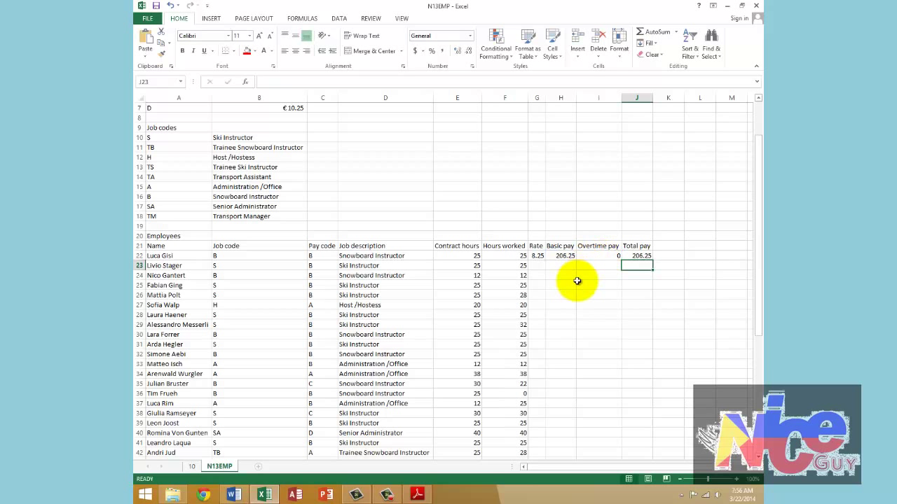
Read task 19 in the question paper and replicate the formulas in G22:J22 of the Excel workbook for every employee row
{"action": "key", "text": "alt+Tab"}
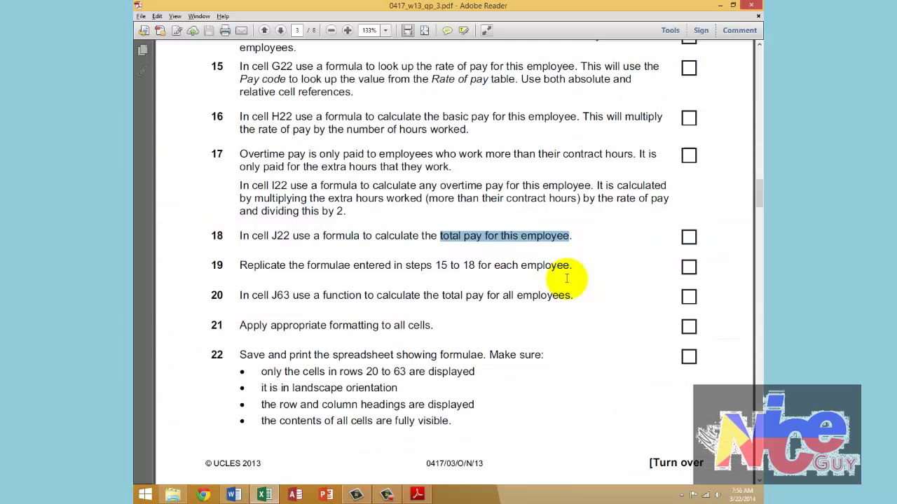
{"action": "left_click", "coordinate": [318, 267]}
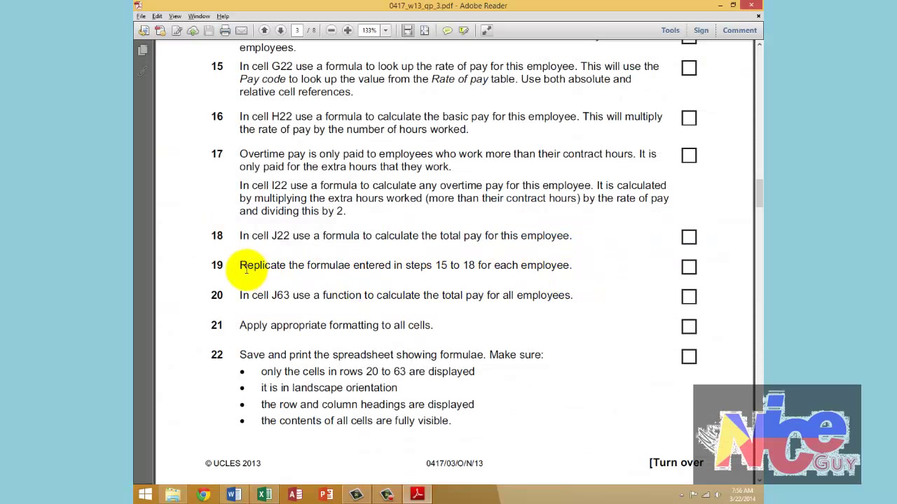
{"action": "left_click_drag", "start_coordinate": [241, 266], "coordinate": [393, 265]}
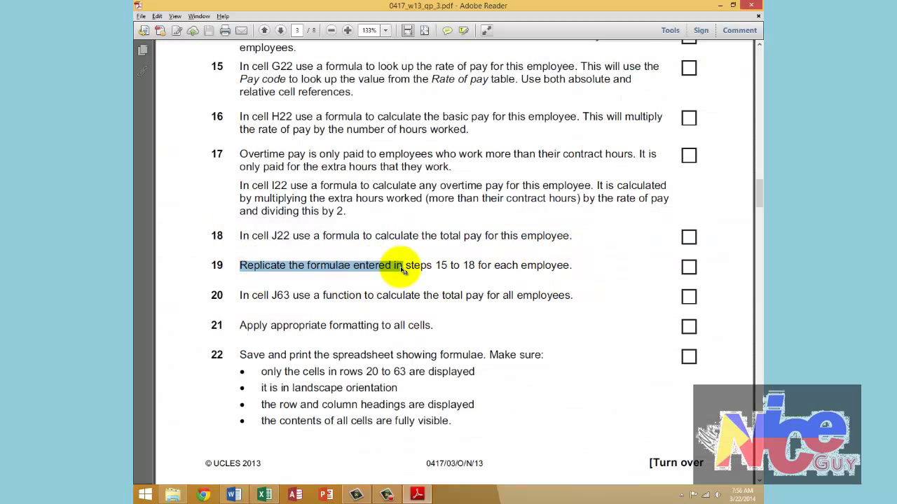
{"action": "left_click", "coordinate": [468, 266]}
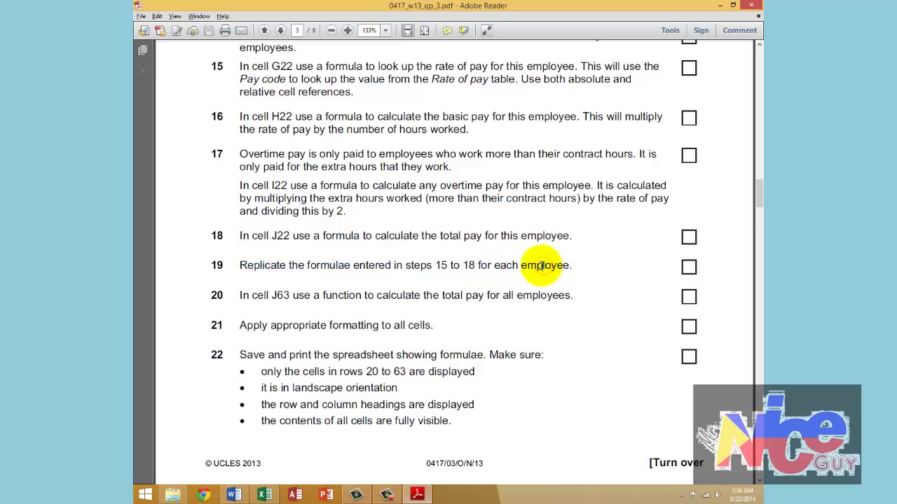
{"action": "key", "text": "alt+Tab"}
{"action": "left_click_drag", "start_coordinate": [536, 256], "coordinate": [652, 261]}
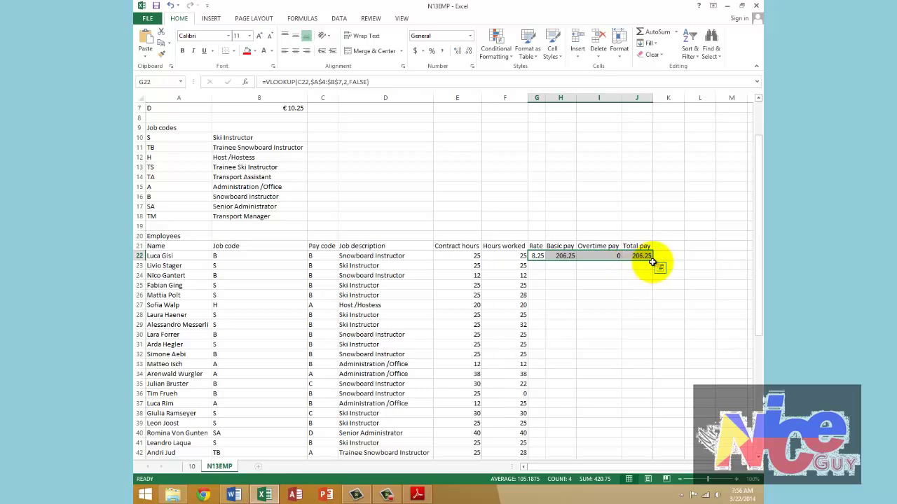
{"action": "double_click", "coordinate": [652, 262]}
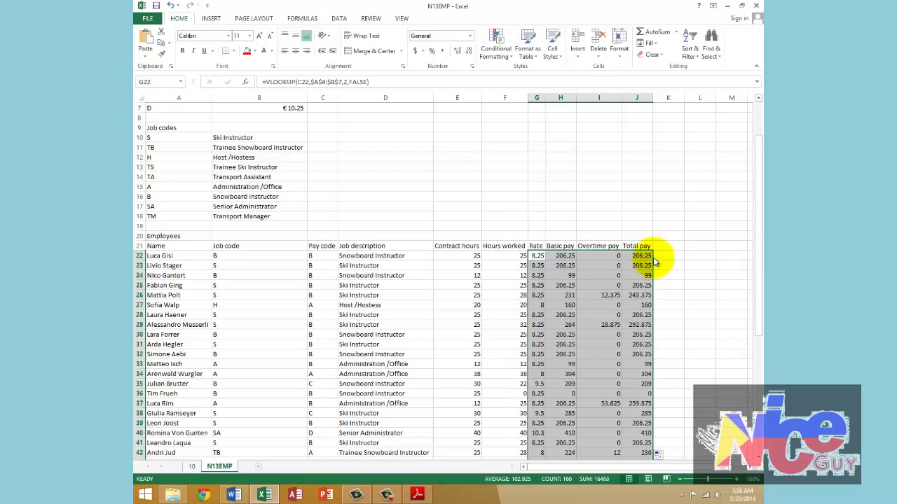
Switch to the question paper and read what task 20 requires in cell J63
{"action": "key", "text": "alt+Tab"}
{"action": "scroll", "coordinate": [329, 281], "scroll_direction": "down", "scroll_amount": 2}
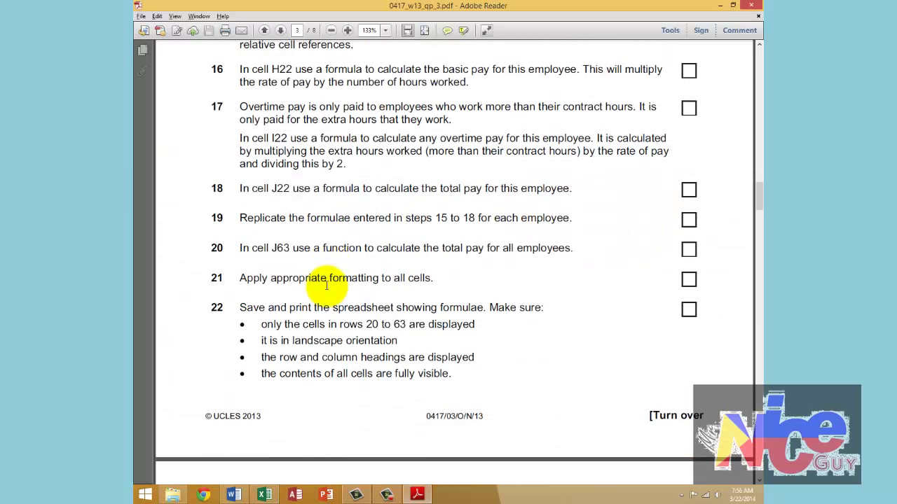
{"action": "scroll", "coordinate": [327, 286], "scroll_direction": "down", "scroll_amount": 1}
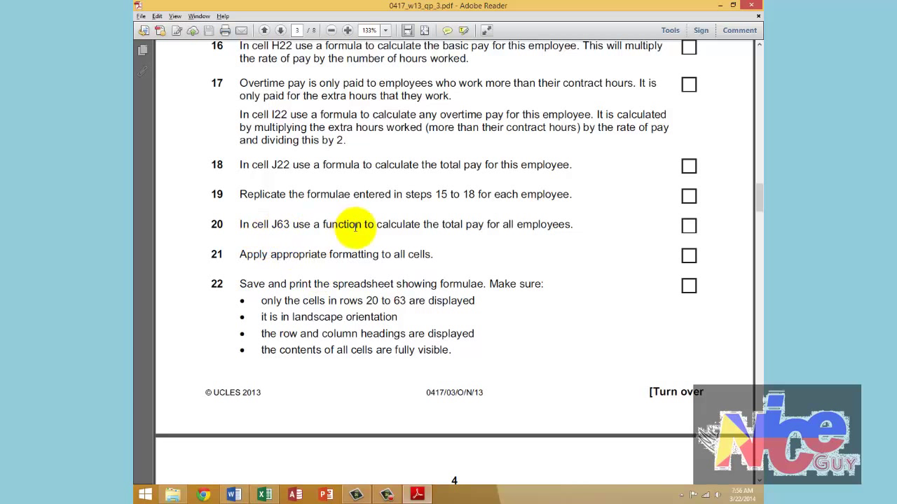
{"action": "left_click_drag", "start_coordinate": [376, 224], "coordinate": [528, 222]}
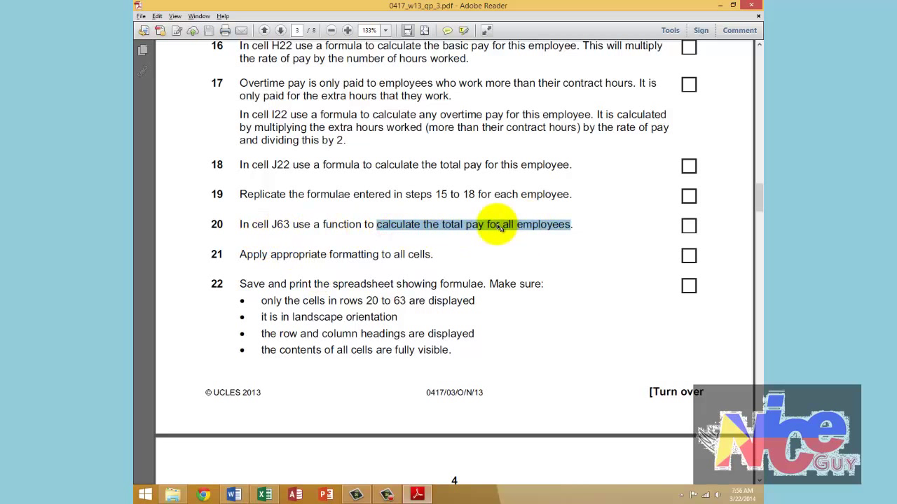
Return to the Excel workbook and calculate the total pay for all employees in J63 with SUM over J22:J61
{"action": "key", "text": "alt+Tab"}
{"action": "left_click_drag", "start_coordinate": [755, 185], "coordinate": [655, 392]}
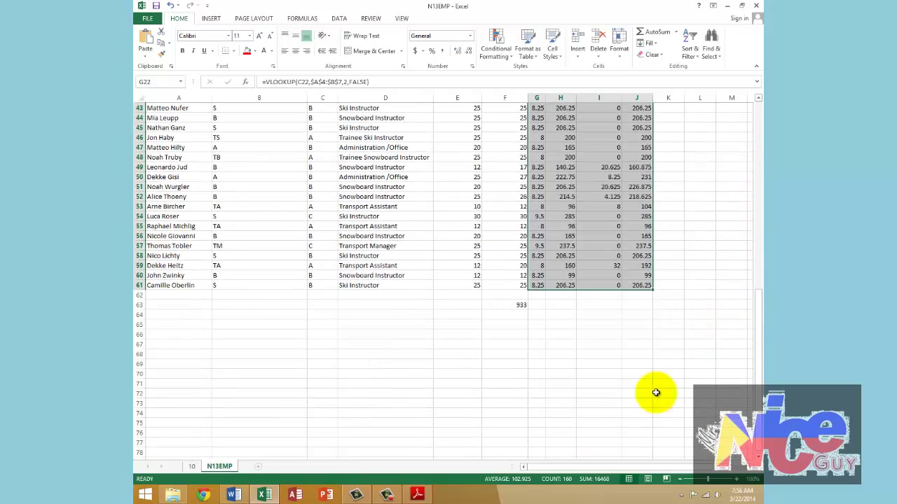
{"action": "left_click", "coordinate": [137, 304]}
{"action": "left_click", "coordinate": [634, 305]}
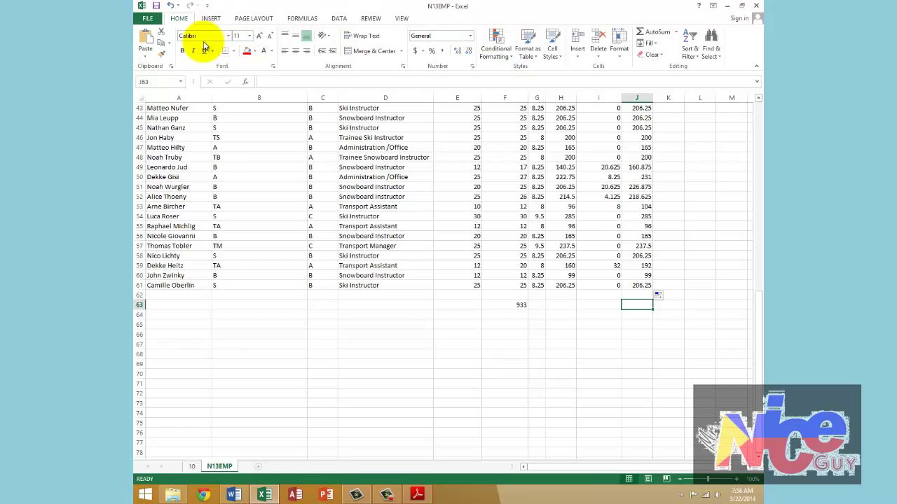
{"action": "left_click", "coordinate": [652, 33]}
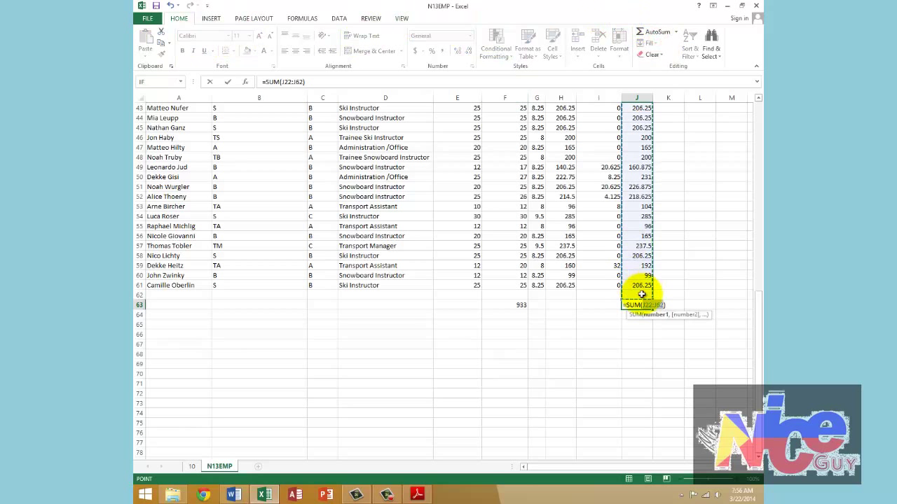
{"action": "left_click", "coordinate": [660, 306]}
{"action": "type", "text": "1"}
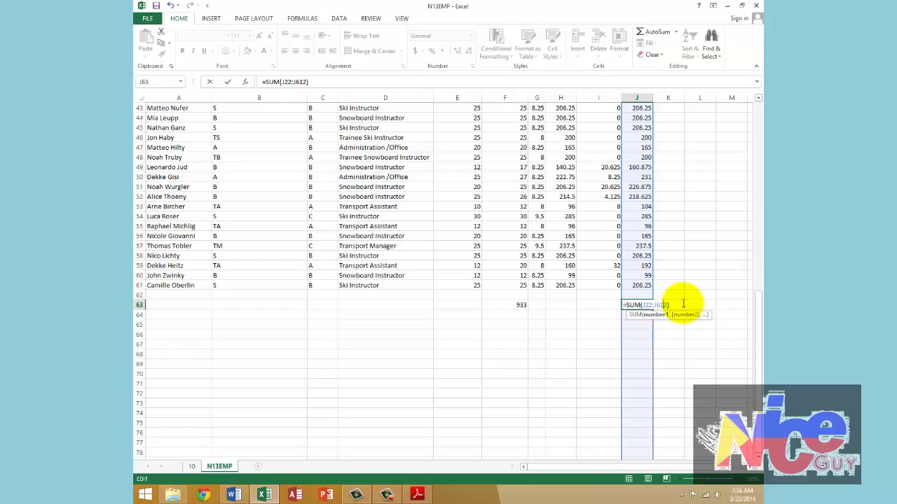
{"action": "key", "text": "Delete"}
{"action": "key", "text": "Return"}
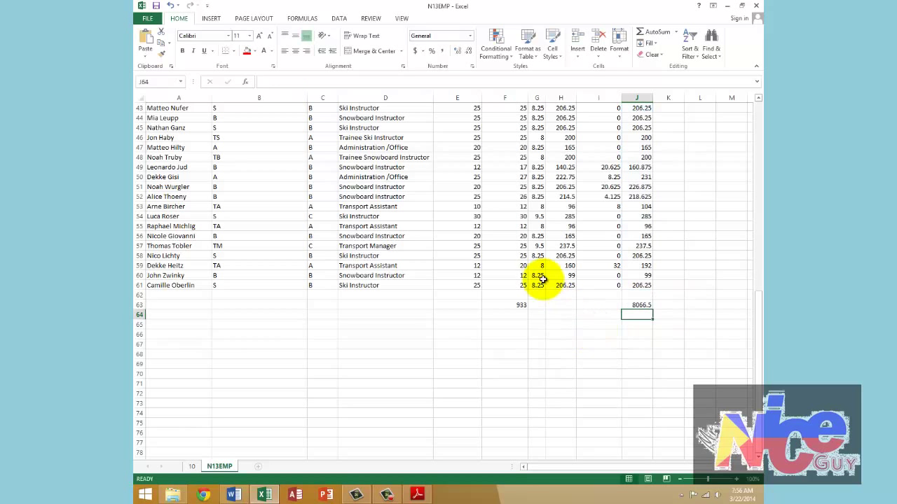
Switch to the question paper and read the cell formatting instruction in task 21
{"action": "key", "text": "alt+Tab"}
{"action": "scroll", "coordinate": [324, 274], "scroll_direction": "down", "scroll_amount": 1}
{"action": "scroll", "coordinate": [324, 274], "scroll_direction": "down", "scroll_amount": 1}
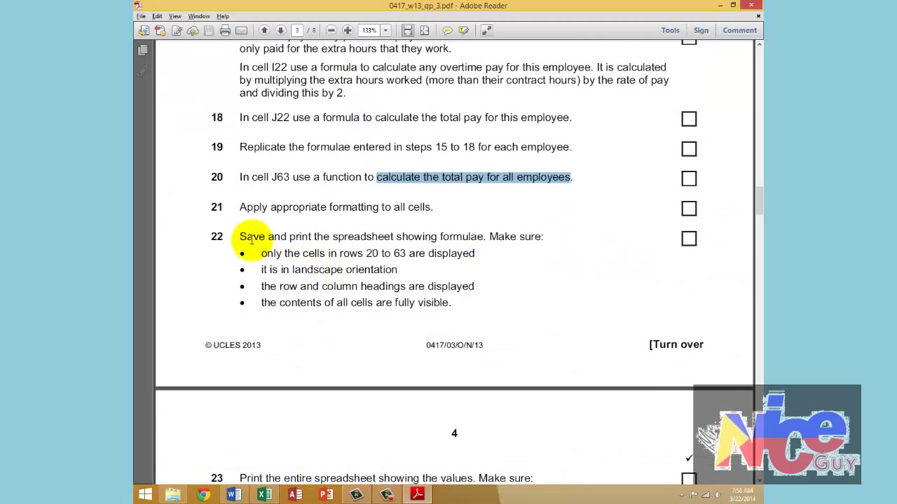
{"action": "left_click_drag", "start_coordinate": [239, 207], "coordinate": [400, 219]}
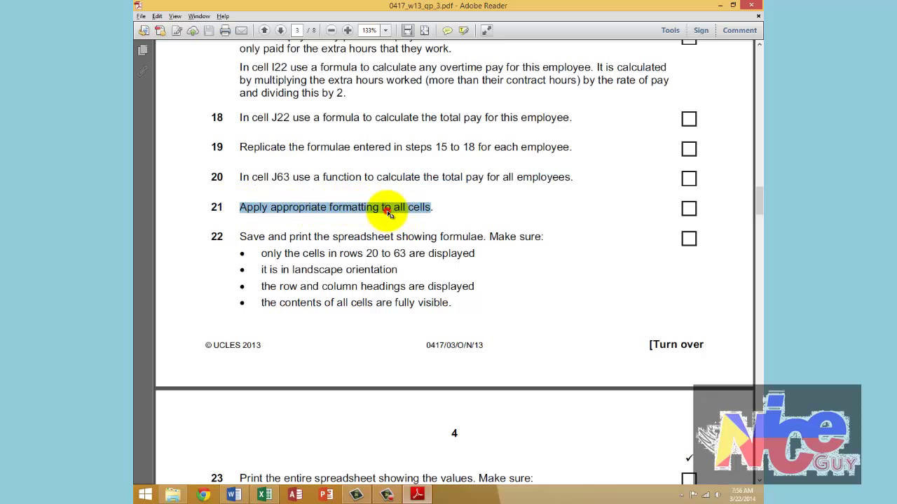
{"action": "left_click", "coordinate": [388, 212]}
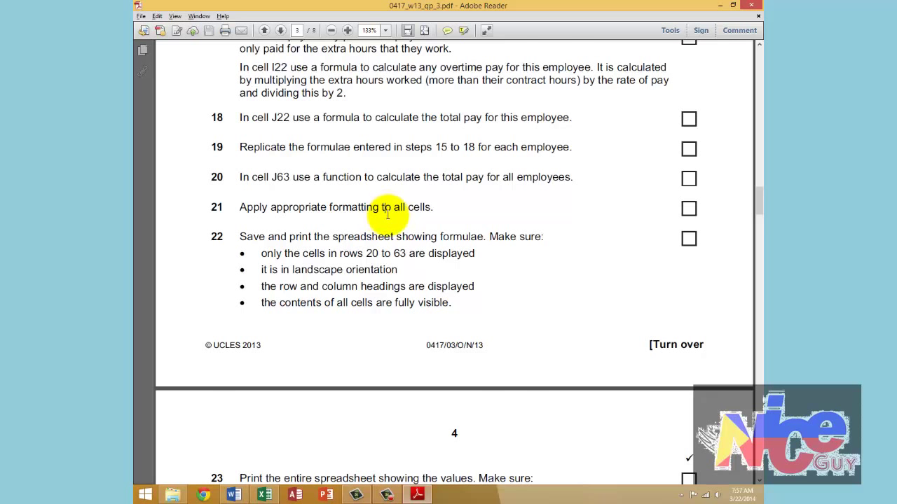
Return to the Excel workbook and compare the number format of the rate and pay columns with the rate of pay in B4
{"action": "key", "text": "alt+Tab"}
{"action": "scroll", "coordinate": [521, 260], "scroll_direction": "up", "scroll_amount": 10}
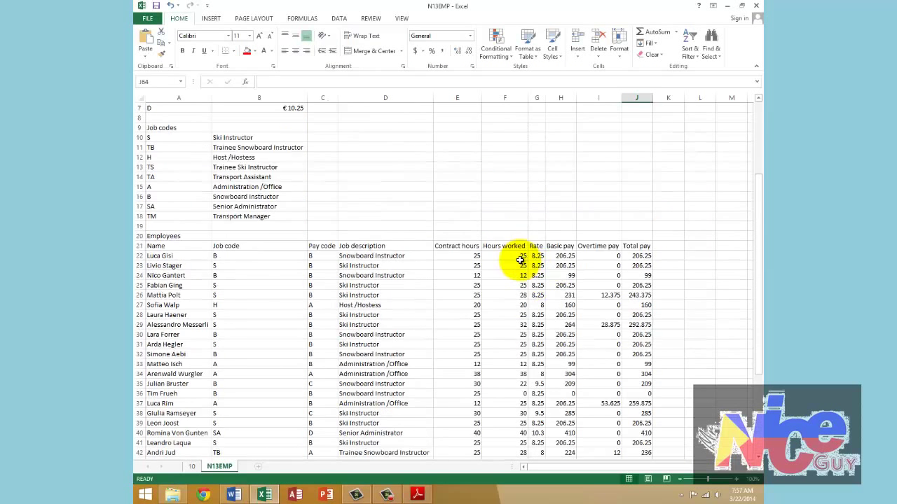
{"action": "scroll", "coordinate": [520, 260], "scroll_direction": "up", "scroll_amount": 1}
{"action": "scroll", "coordinate": [519, 259], "scroll_direction": "down", "scroll_amount": 4}
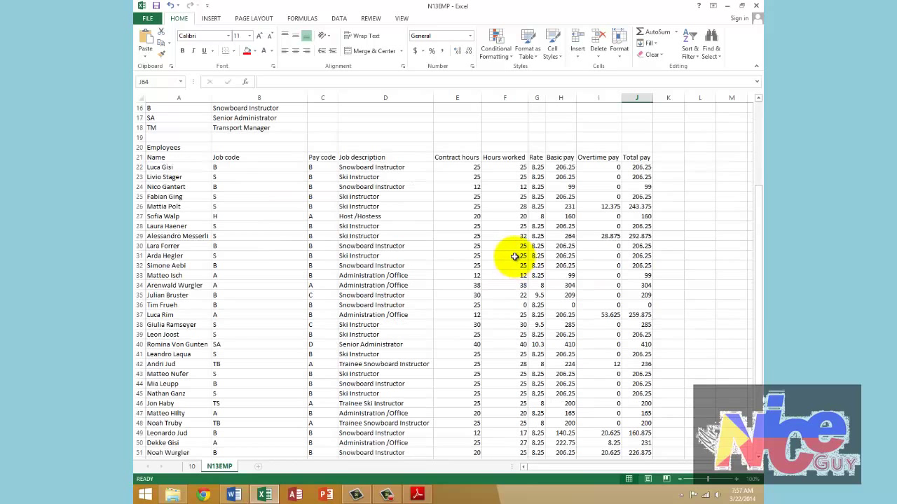
{"action": "left_click_drag", "start_coordinate": [565, 169], "coordinate": [627, 165]}
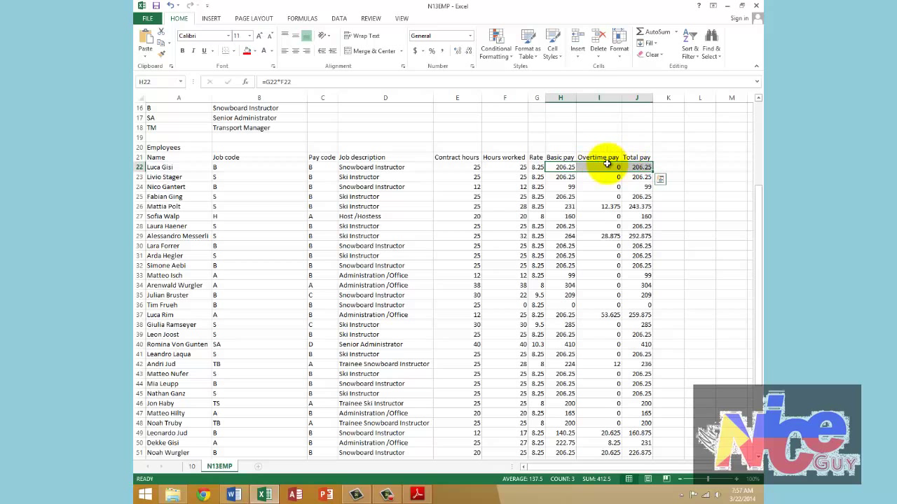
{"action": "left_click", "coordinate": [537, 169]}
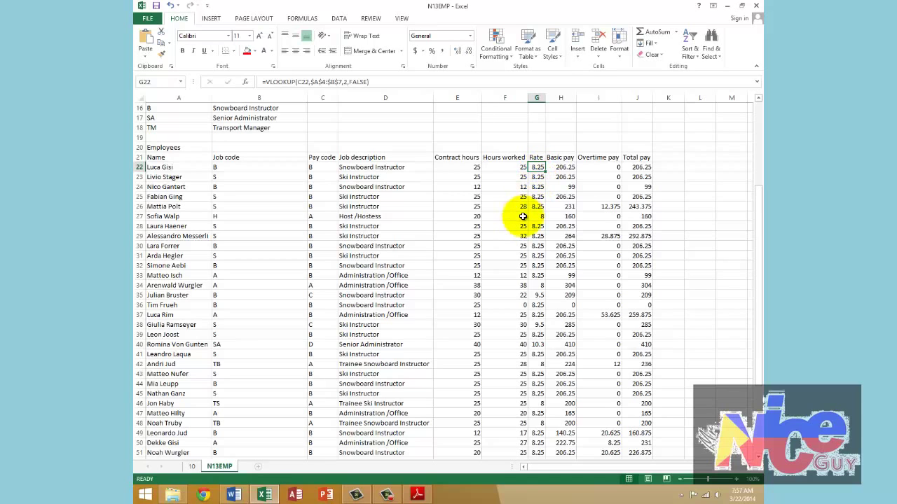
{"action": "scroll", "coordinate": [522, 217], "scroll_direction": "up", "scroll_amount": 5}
{"action": "scroll", "coordinate": [390, 176], "scroll_direction": "down", "scroll_amount": 3}
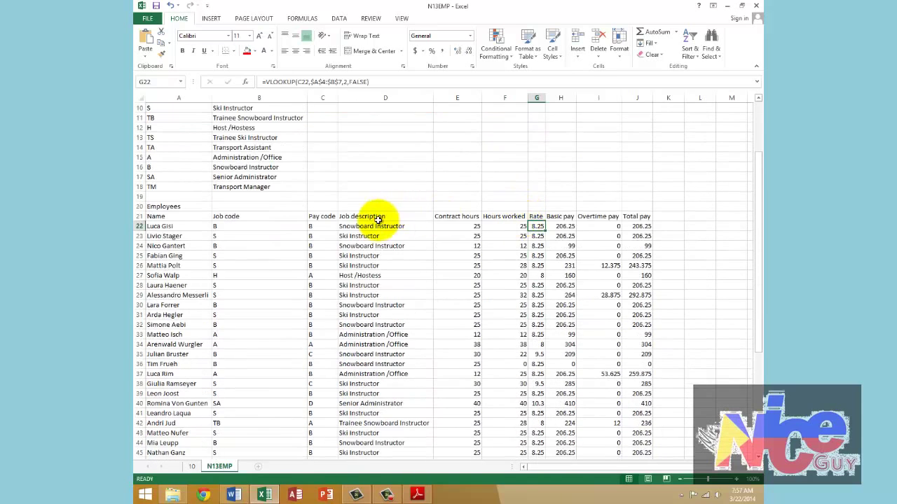
{"action": "scroll", "coordinate": [390, 176], "scroll_direction": "up", "scroll_amount": 3}
{"action": "left_click", "coordinate": [294, 142]}
{"action": "scroll", "coordinate": [378, 266], "scroll_direction": "down", "scroll_amount": 1}
{"action": "scroll", "coordinate": [386, 280], "scroll_direction": "down", "scroll_amount": 3}
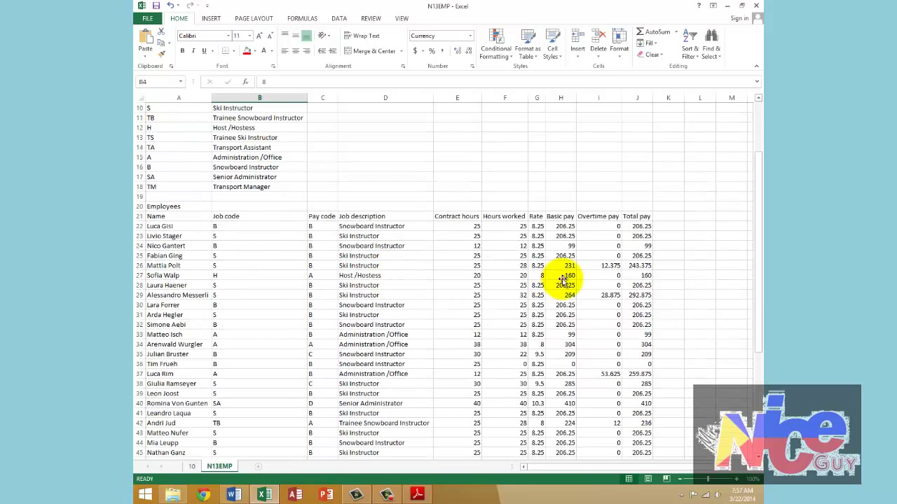
Select the rate, basic pay, overtime pay and total pay cells of all employees, G22:J61
{"action": "left_click_drag", "start_coordinate": [537, 227], "coordinate": [626, 231]}
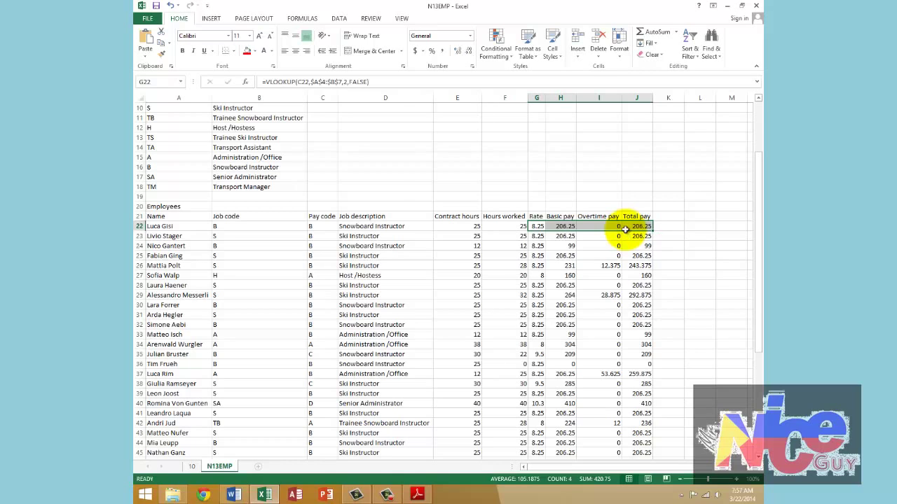
{"action": "key", "text": "ctrl+shift+Down"}
{"action": "scroll", "coordinate": [410, 140], "scroll_direction": "up", "scroll_amount": 6}
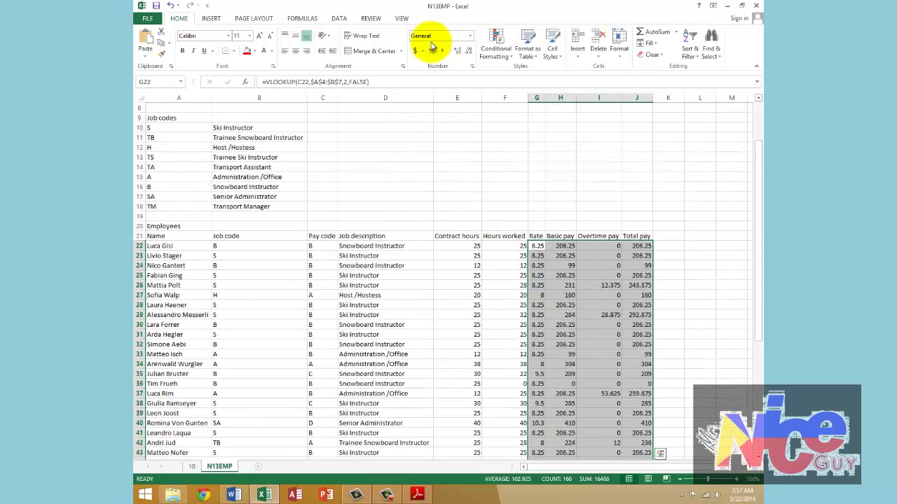
{"action": "left_click", "coordinate": [470, 36]}
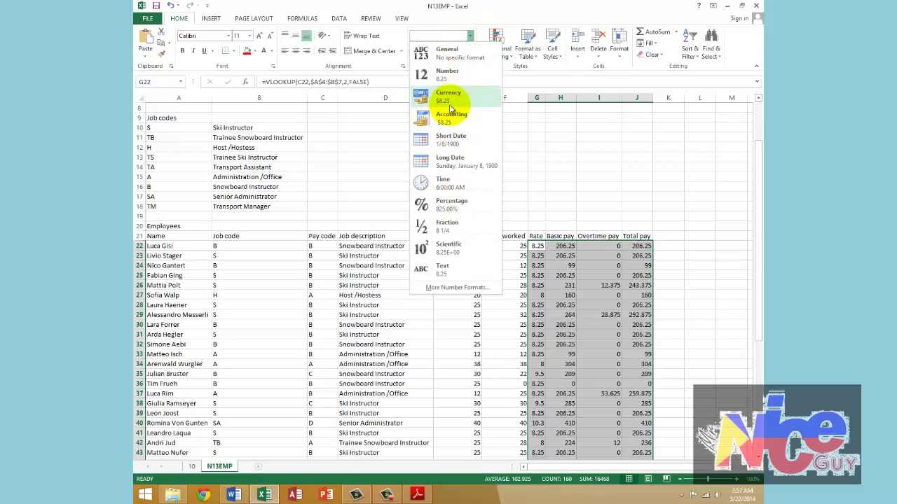
{"action": "left_click", "coordinate": [443, 287]}
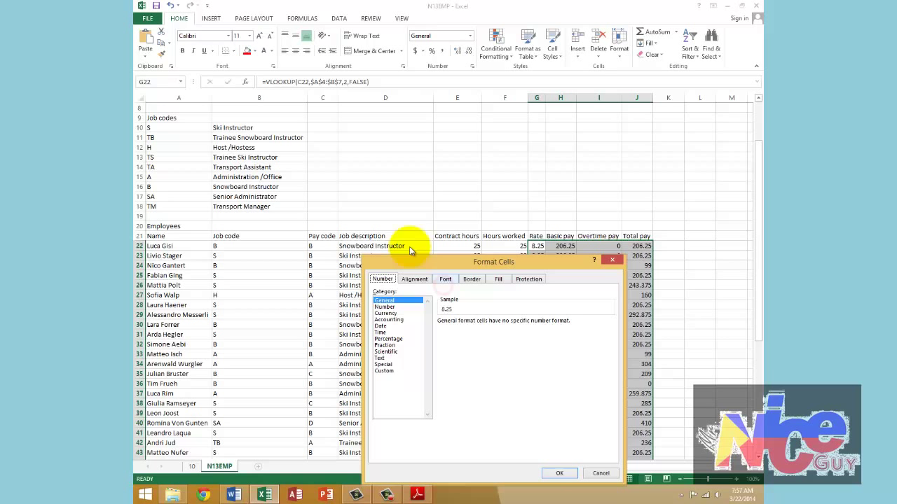
{"action": "left_click", "coordinate": [391, 313]}
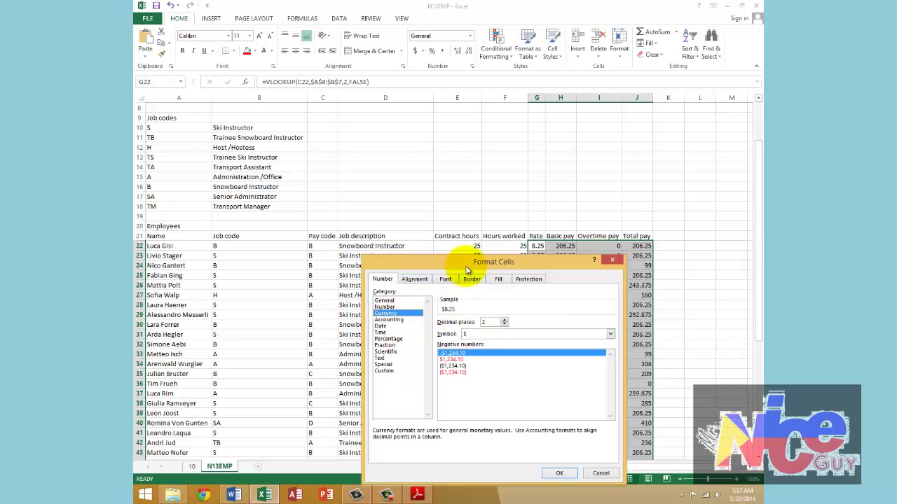
{"action": "left_click_drag", "start_coordinate": [466, 261], "coordinate": [393, 189]}
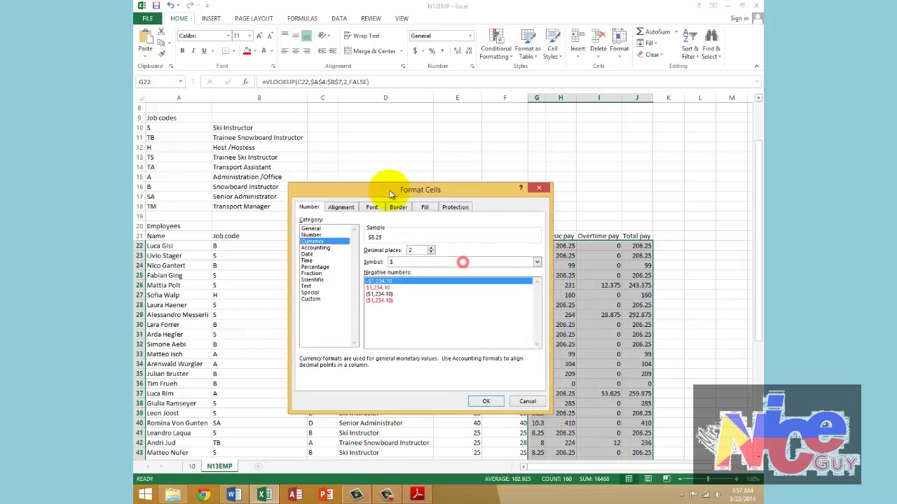
{"action": "left_click", "coordinate": [539, 188]}
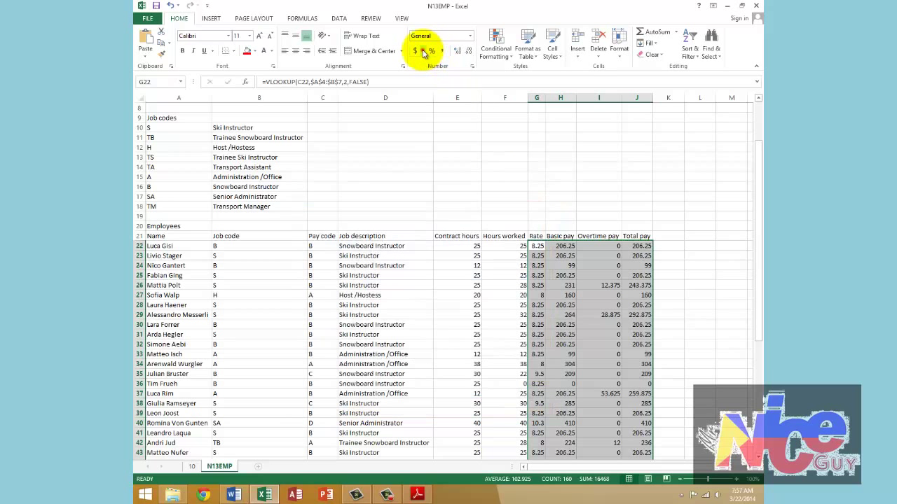
Format the selected rate and pay cells G22:J61 as Currency with the € Euro (€ 123) symbol and 2 decimal places
{"action": "left_click", "coordinate": [422, 52]}
{"action": "left_click", "coordinate": [430, 86]}
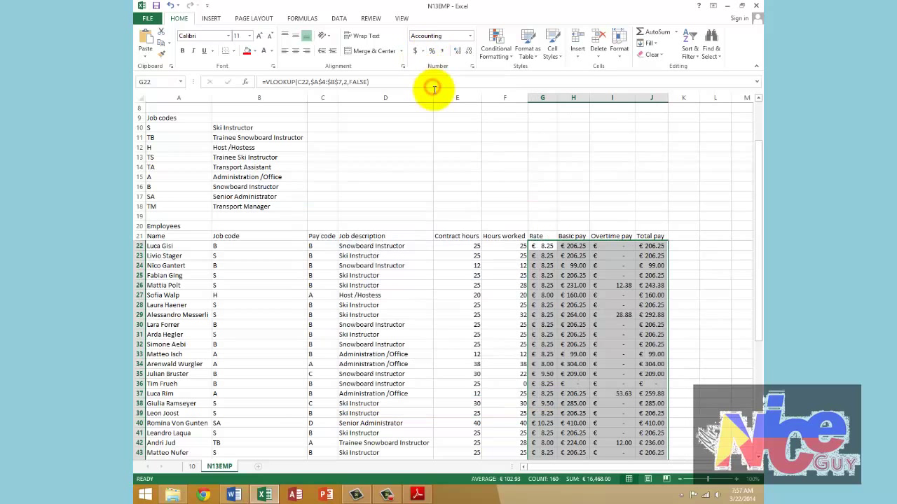
{"action": "left_click", "coordinate": [473, 67]}
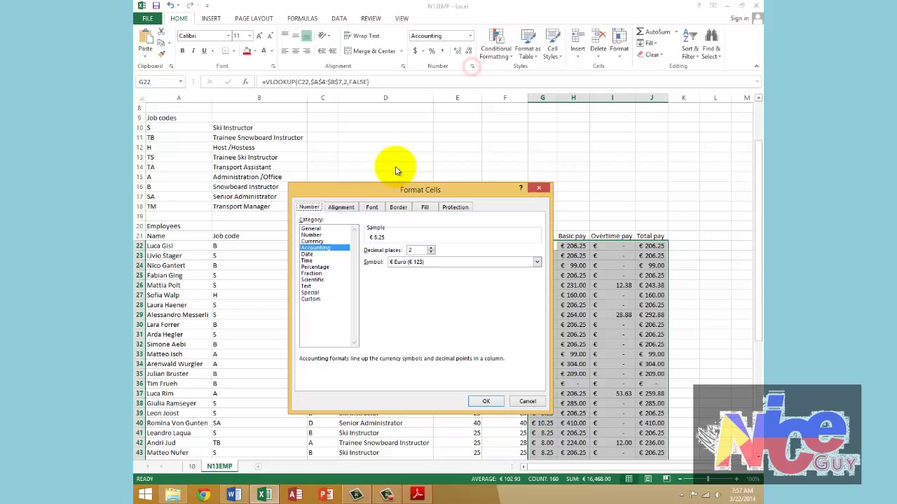
{"action": "left_click", "coordinate": [312, 241]}
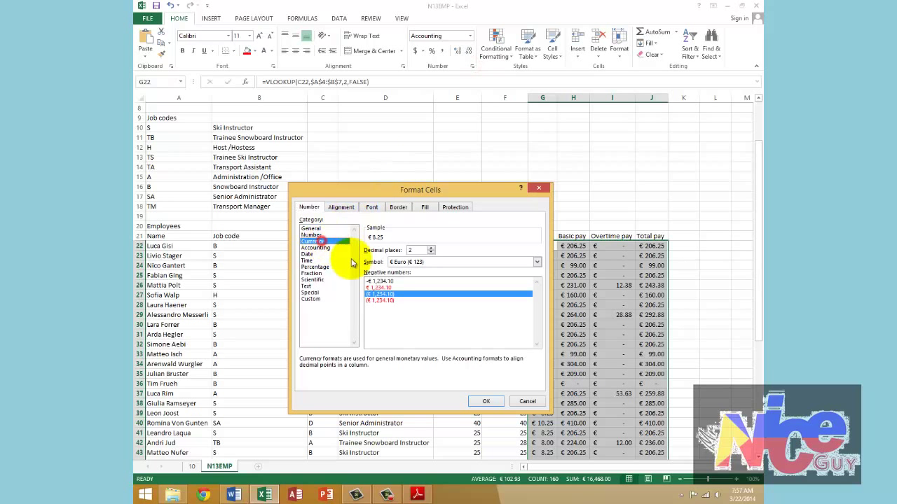
{"action": "left_click", "coordinate": [484, 401]}
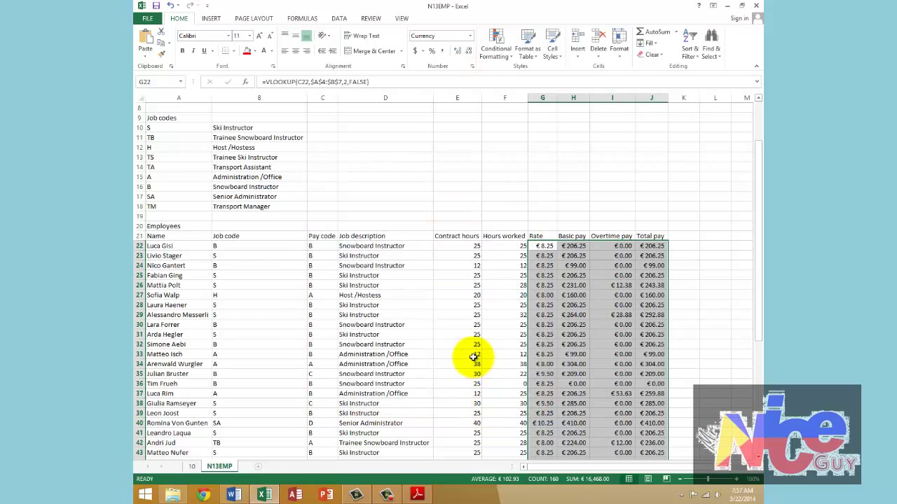
{"action": "scroll", "coordinate": [470, 348], "scroll_direction": "down", "scroll_amount": 14}
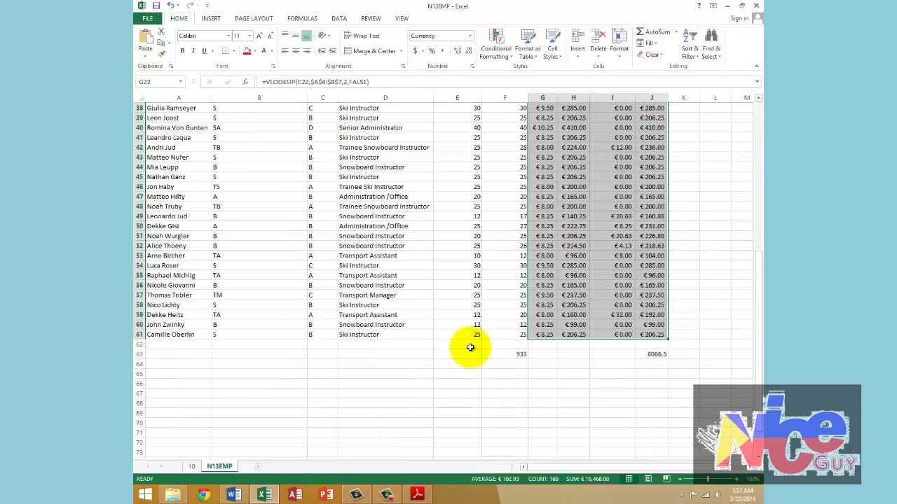
Format the total pay cell J63 as Currency with the € Euro (€ 123) symbol and 2 decimal places
{"action": "left_click", "coordinate": [552, 334]}
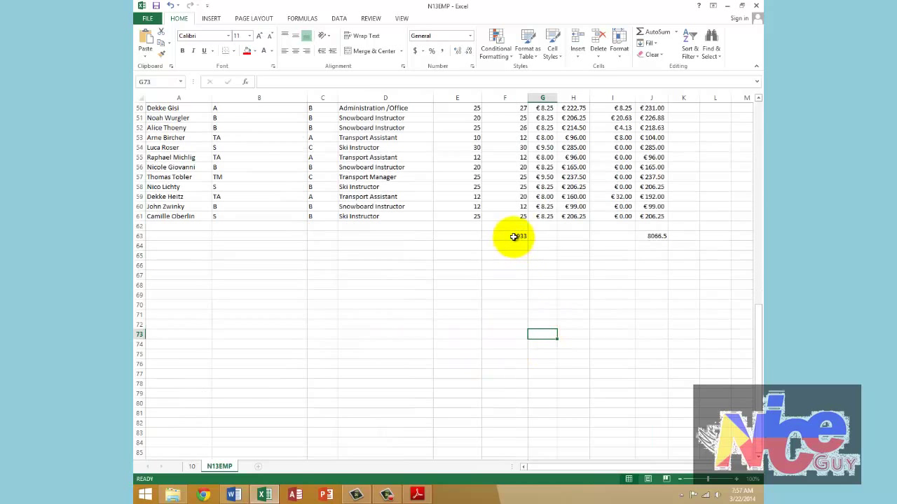
{"action": "left_click", "coordinate": [424, 52]}
{"action": "left_click", "coordinate": [428, 79]}
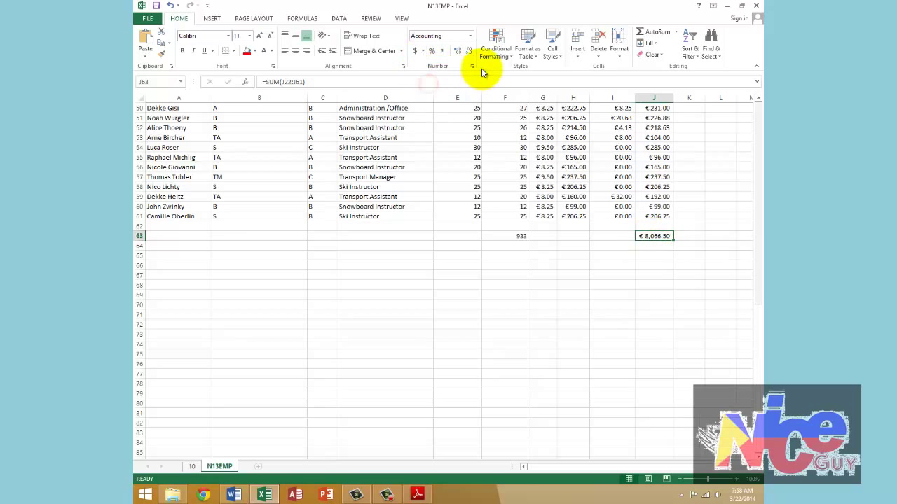
{"action": "left_click", "coordinate": [473, 67]}
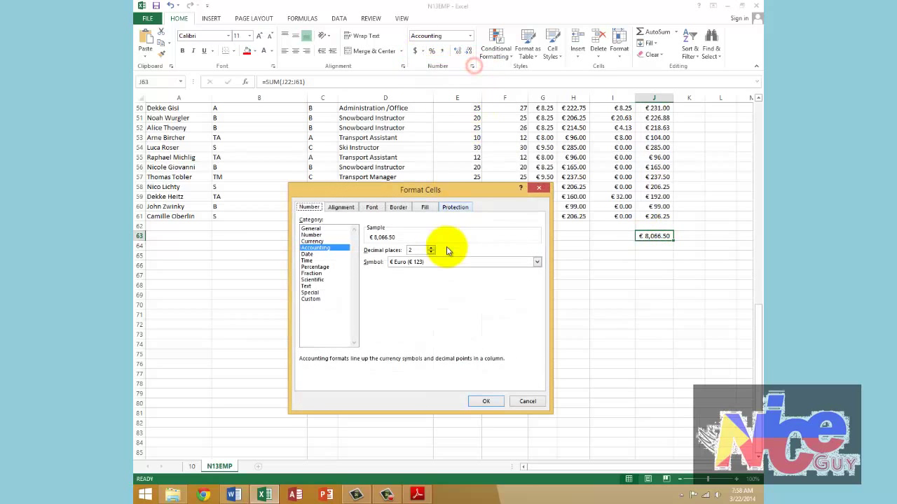
{"action": "left_click", "coordinate": [312, 241]}
{"action": "left_click", "coordinate": [496, 402]}
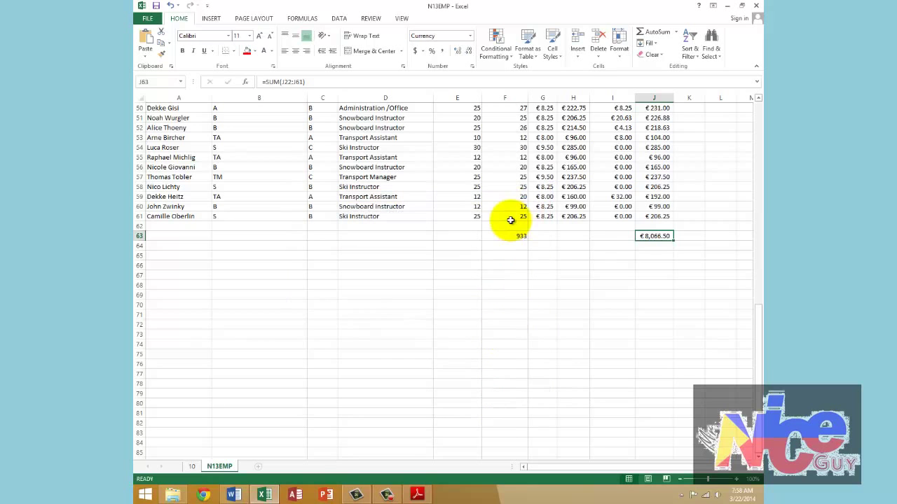
Switch to the question paper and read tasks 21 and 22, including the requirement on which rows to print
{"action": "scroll", "coordinate": [511, 224], "scroll_direction": "up", "scroll_amount": 12}
{"action": "key", "text": "alt+Tab"}
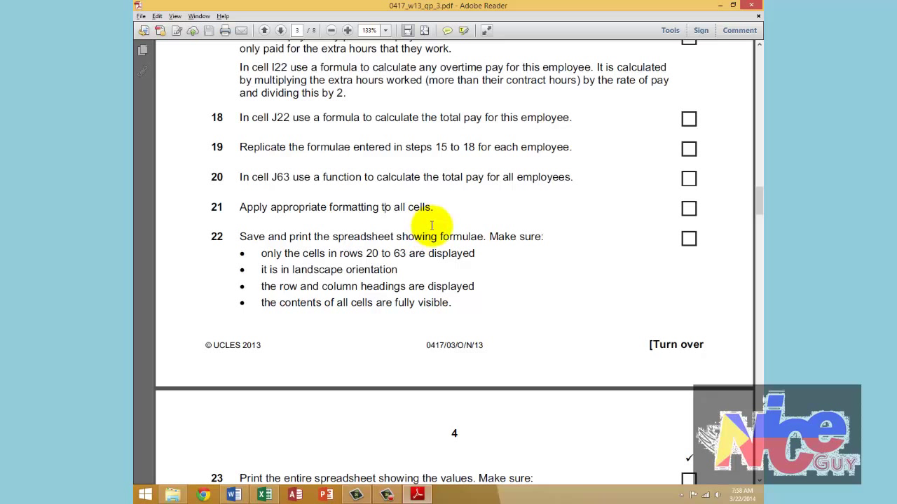
{"action": "left_click_drag", "start_coordinate": [264, 210], "coordinate": [380, 209]}
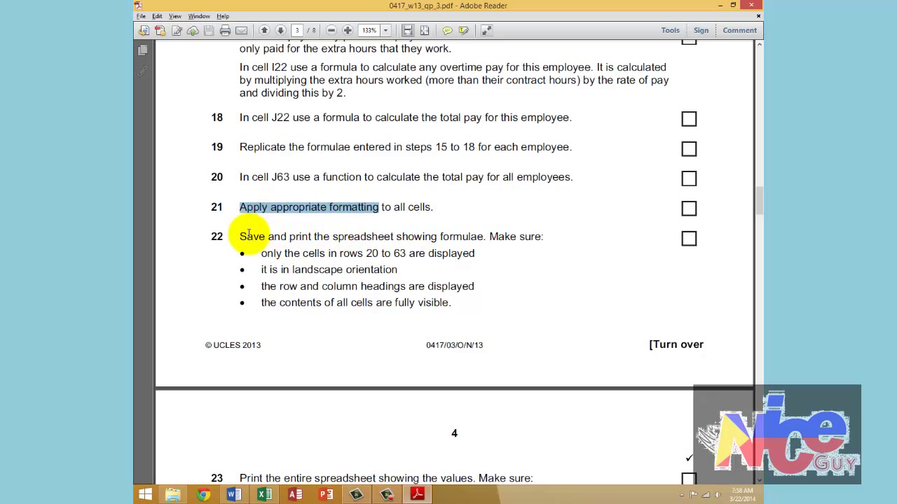
{"action": "left_click_drag", "start_coordinate": [238, 236], "coordinate": [462, 236]}
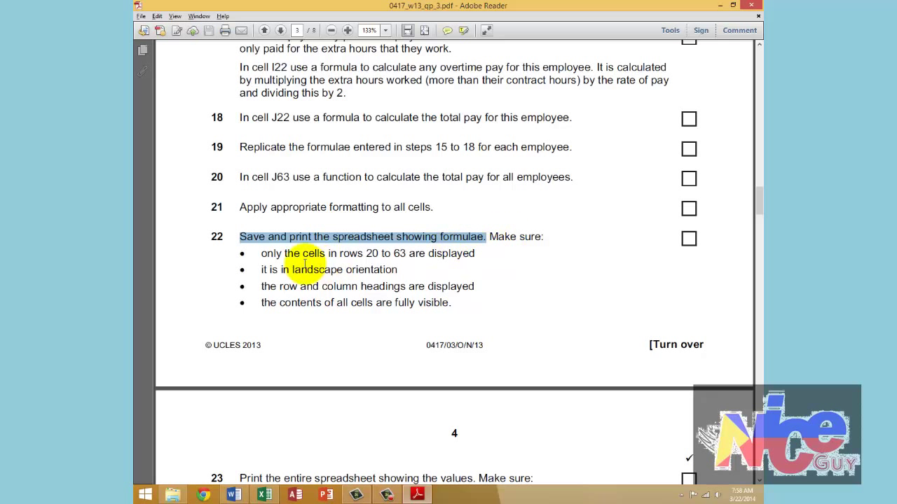
{"action": "scroll", "coordinate": [260, 256], "scroll_direction": "down", "scroll_amount": 1}
{"action": "left_click_drag", "start_coordinate": [279, 206], "coordinate": [410, 205]}
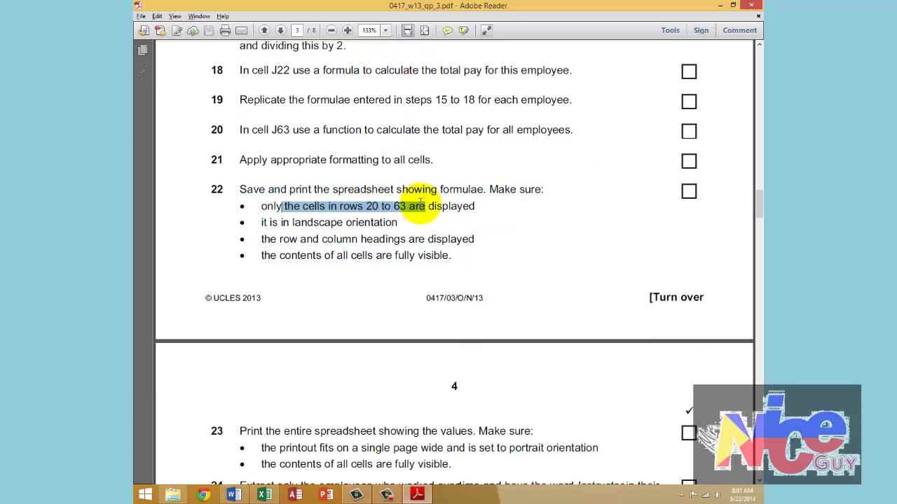
Switch back to the Excel workbook and show the formulas instead of the values in the N13EMP sheet
{"action": "key", "text": "alt+Tab"}
{"action": "left_click", "coordinate": [363, 251]}
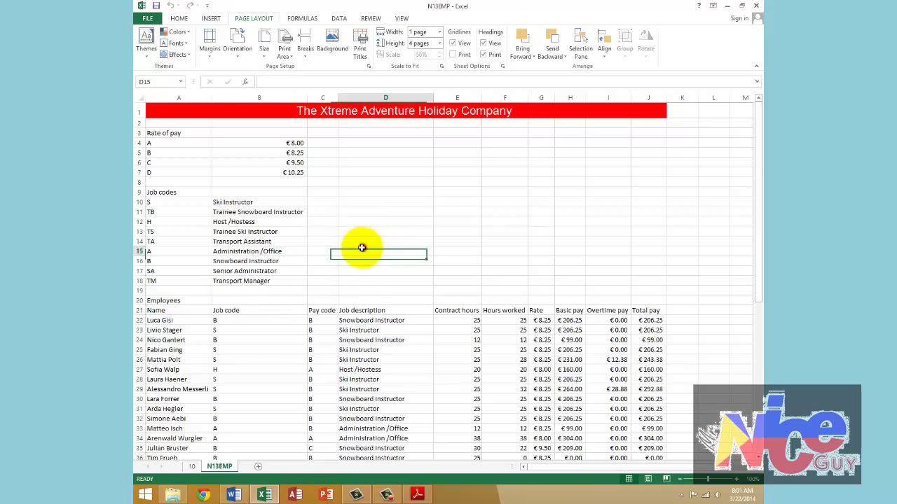
{"action": "left_click", "coordinate": [344, 143]}
{"action": "left_click", "coordinate": [337, 19]}
{"action": "left_click", "coordinate": [305, 19]}
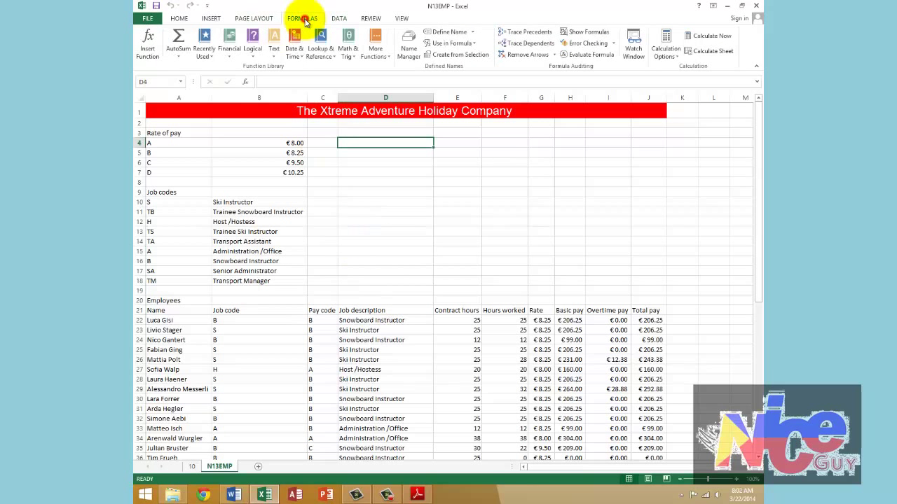
{"action": "left_click", "coordinate": [584, 35]}
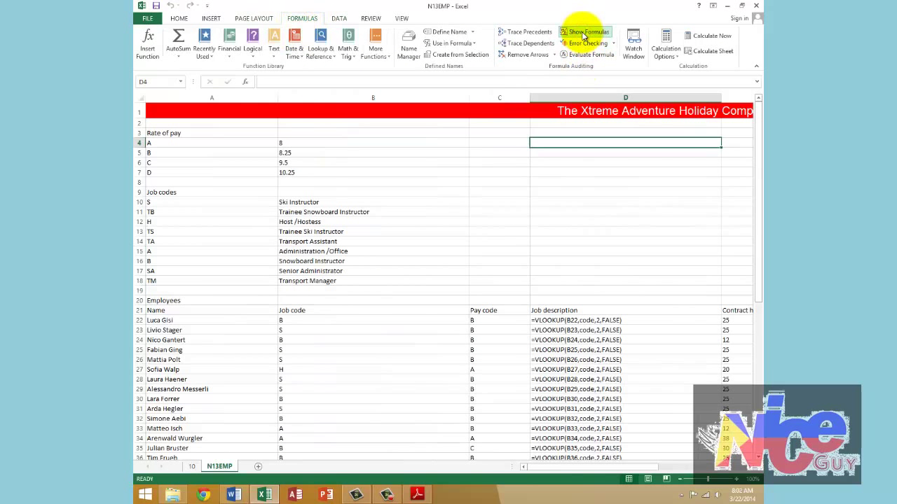
Toggle the formula display off and on repeatedly, ending with the formulas shown
{"action": "left_click", "coordinate": [582, 33]}
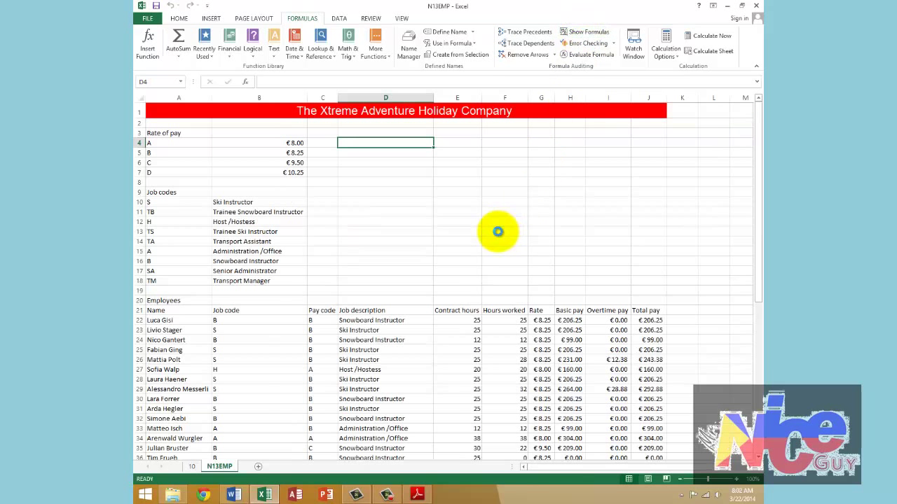
{"action": "key", "text": "ctrl+grave"}
{"action": "key", "text": "ctrl+grave"}
{"action": "key", "text": "ctrl+grave"}
{"action": "key", "text": "ctrl+grave"}
{"action": "key", "text": "ctrl+grave"}
{"action": "key", "text": "ctrl+grave"}
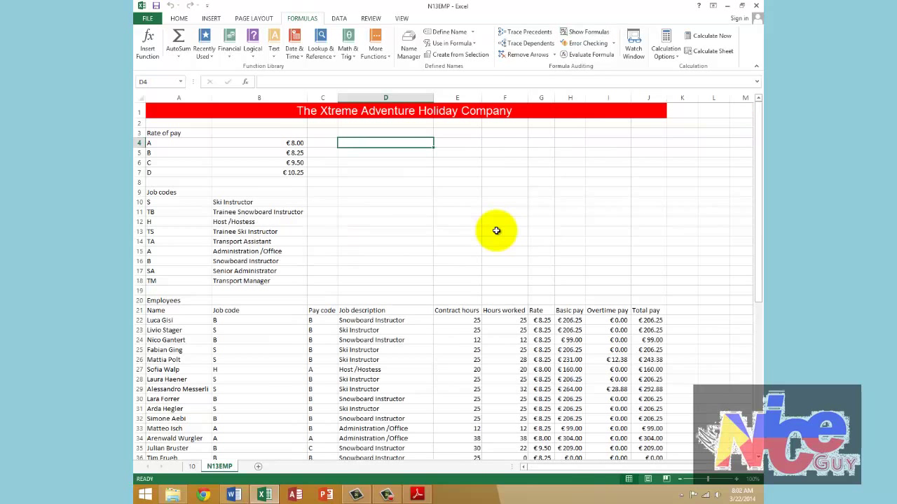
{"action": "left_click", "coordinate": [574, 35]}
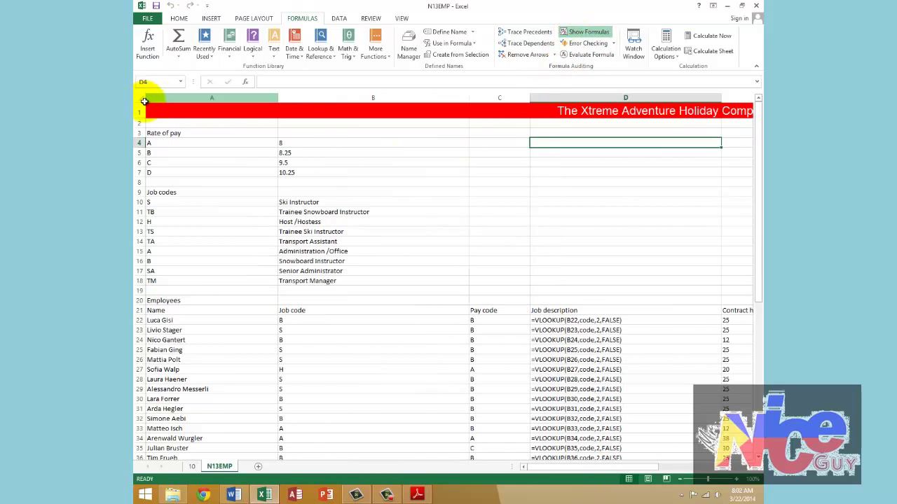
Select the whole sheet and autofit all column widths to the displayed formulas
{"action": "left_click", "coordinate": [140, 102]}
{"action": "double_click", "coordinate": [278, 97]}
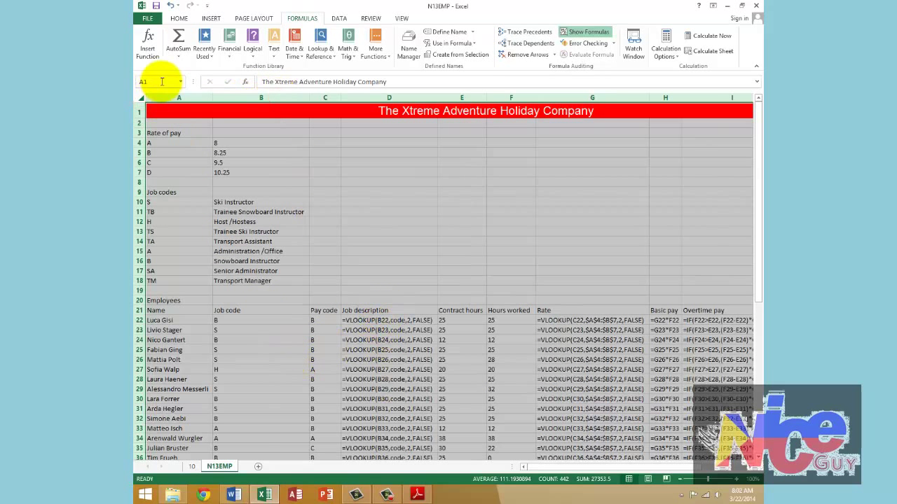
{"action": "left_click", "coordinate": [202, 281]}
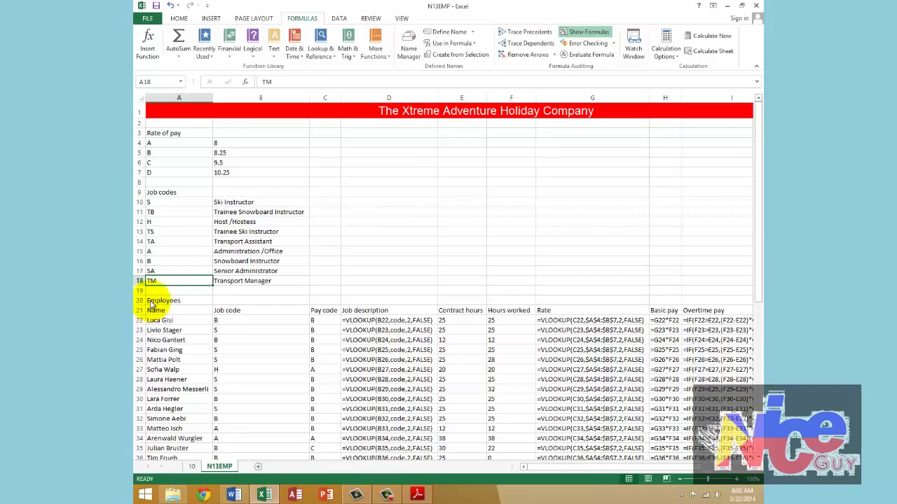
Check in the question paper which rows task 22 wants displayed and return to the workbook
{"action": "key", "text": "alt+Tab"}
{"action": "left_click_drag", "start_coordinate": [258, 208], "coordinate": [405, 209]}
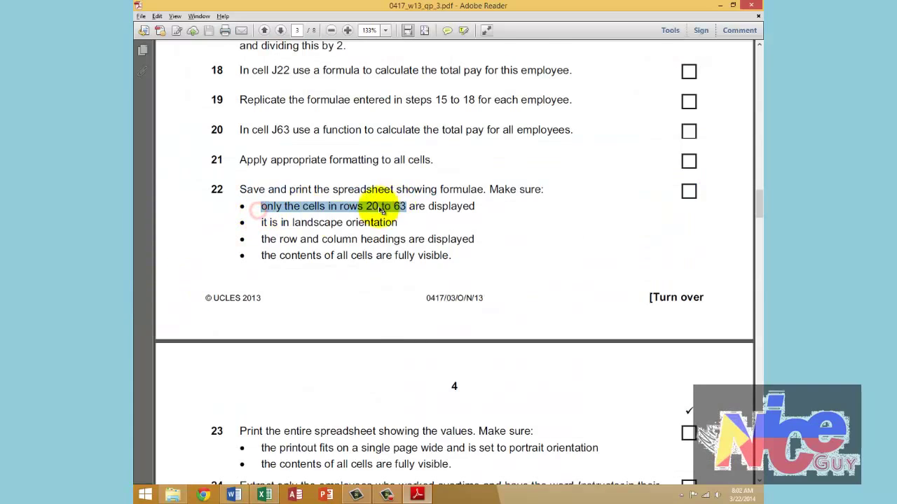
{"action": "key", "text": "alt+Tab"}
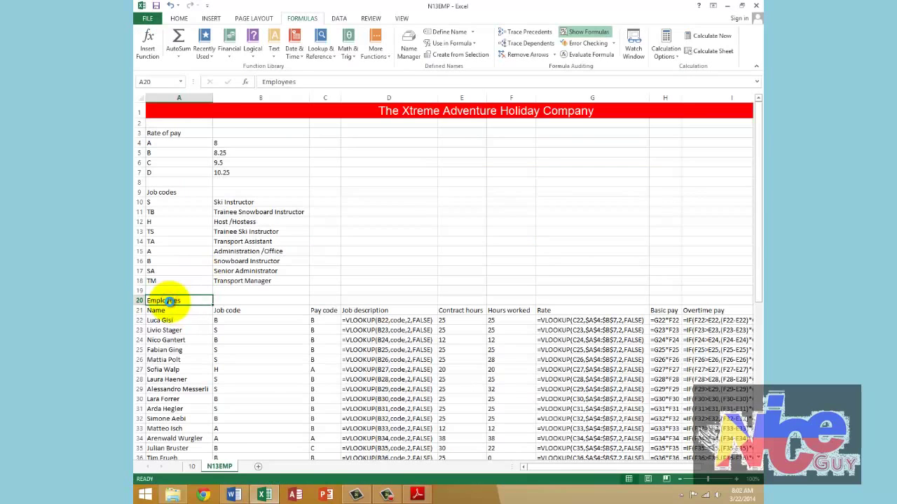
Select the employee block A20:J63 and set it as the print area
{"action": "scroll", "coordinate": [170, 300], "scroll_direction": "down", "scroll_amount": 4}
{"action": "scroll", "coordinate": [170, 300], "scroll_direction": "up", "scroll_amount": 1}
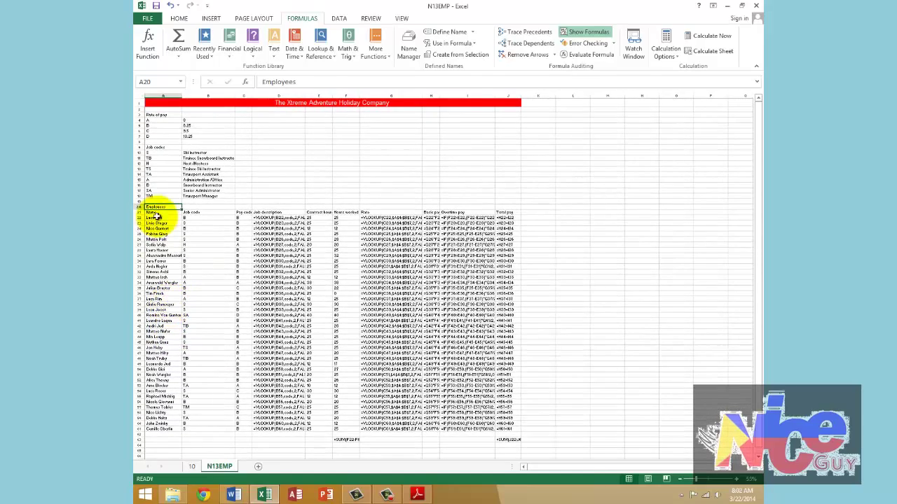
{"action": "left_click", "coordinate": [156, 239]}
{"action": "left_click_drag", "start_coordinate": [155, 208], "coordinate": [507, 440]}
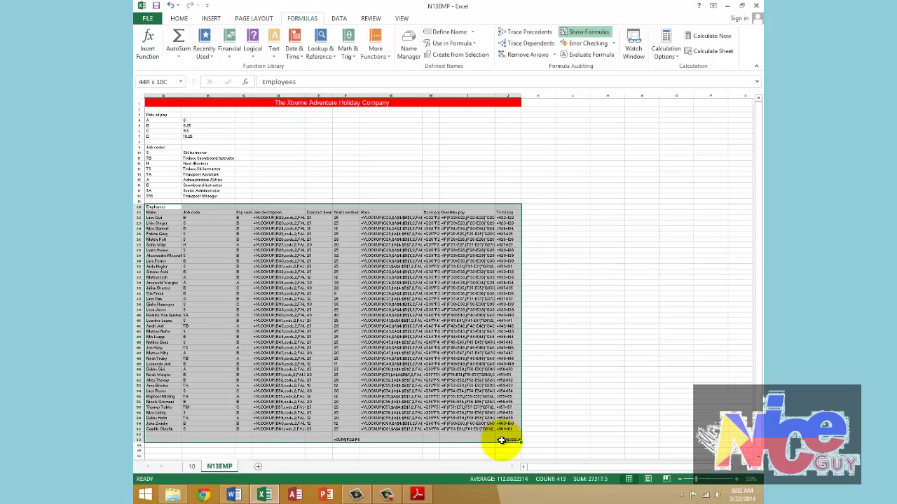
{"action": "left_click", "coordinate": [251, 18]}
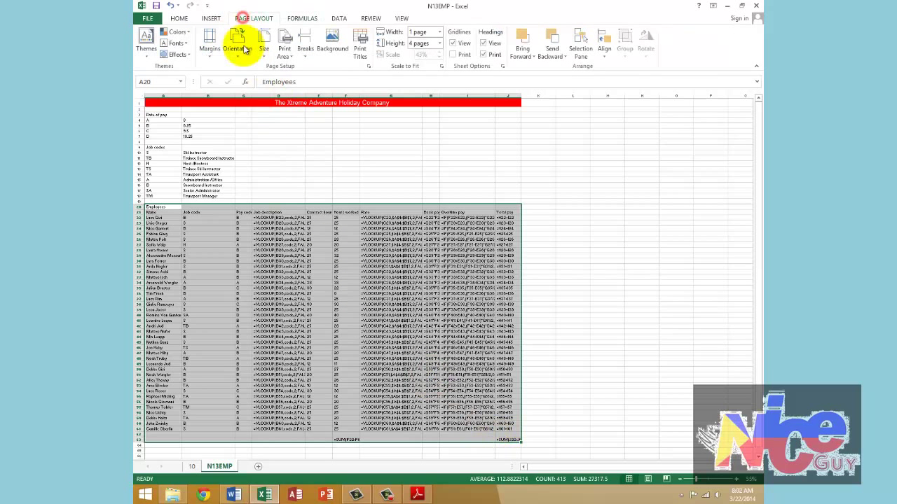
{"action": "left_click", "coordinate": [282, 57]}
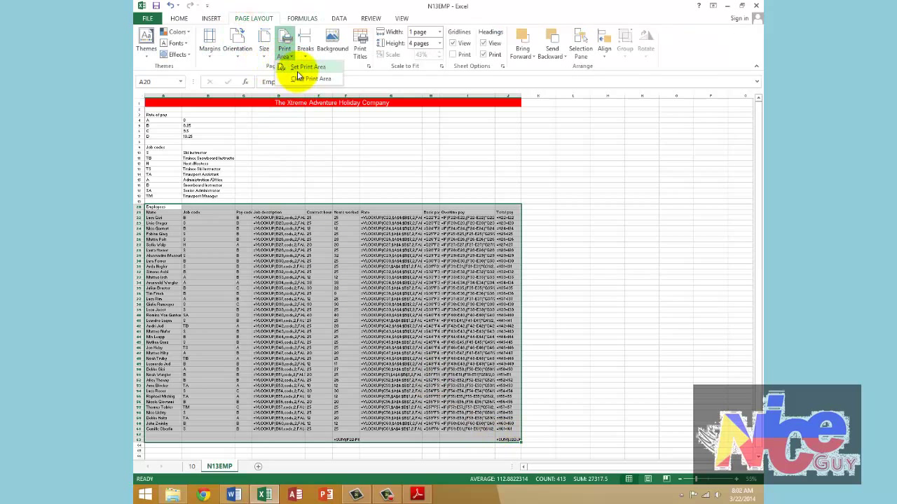
{"action": "left_click", "coordinate": [301, 67]}
Compare the orientation requirement of task 22 in the question paper with the sheet's page orientation options
{"action": "key", "text": "alt+Tab"}
{"action": "key", "text": "alt+Tab"}
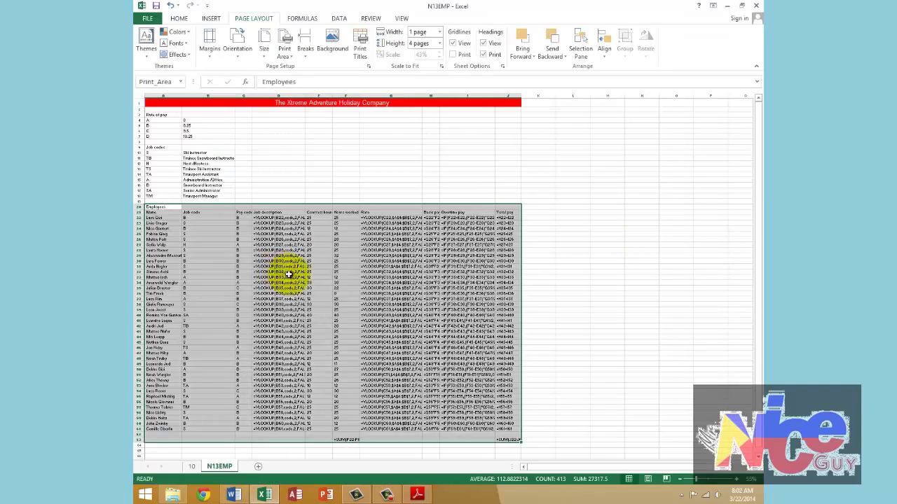
{"action": "scroll", "coordinate": [288, 275], "scroll_direction": "up", "scroll_amount": 4, "text": "ctrl"}
{"action": "key", "text": "alt+Tab"}
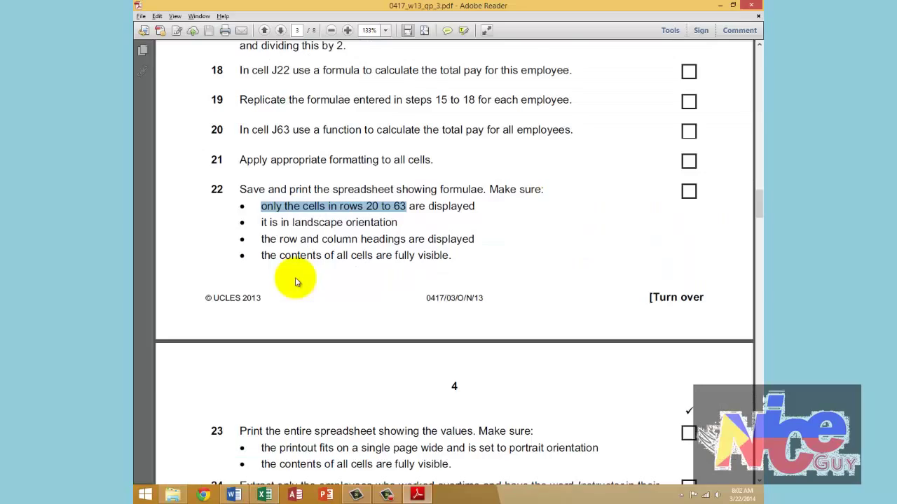
{"action": "key", "text": "alt+Tab"}
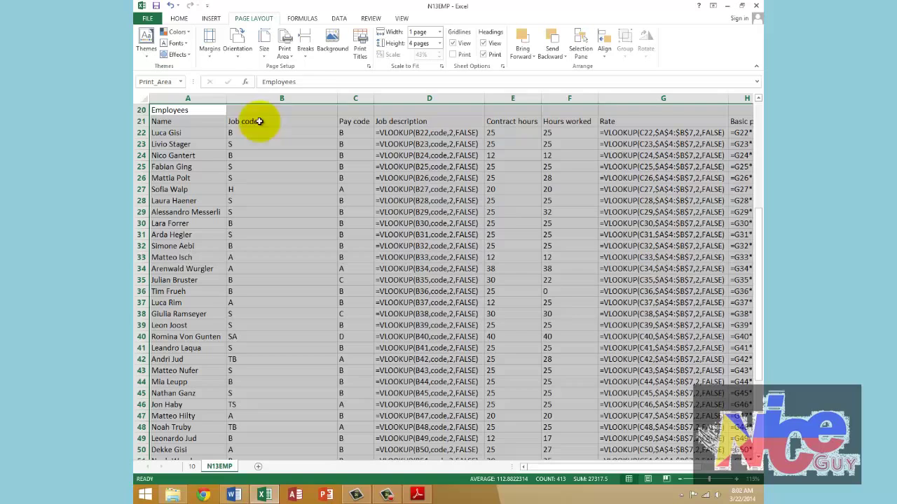
{"action": "left_click", "coordinate": [237, 43]}
Read the row and column headings requirement in the question paper and check the headings display option in the workbook
{"action": "key", "text": "alt+Tab"}
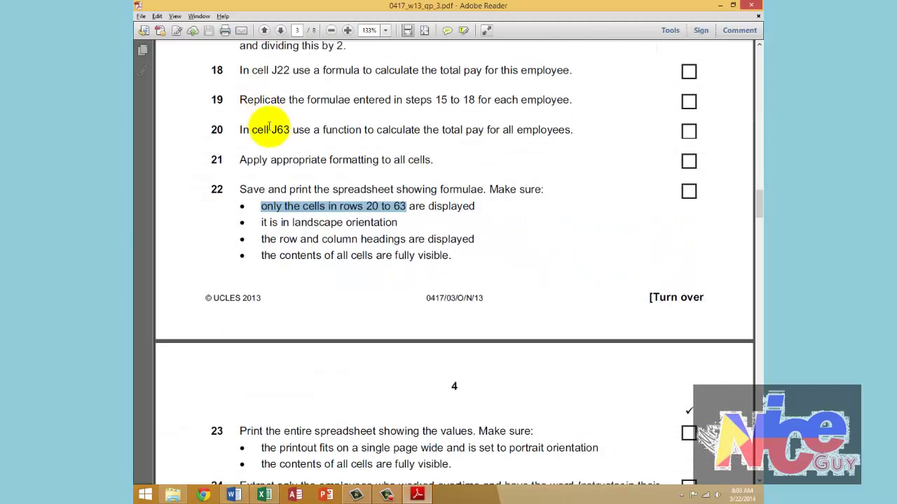
{"action": "left_click_drag", "start_coordinate": [258, 241], "coordinate": [424, 238]}
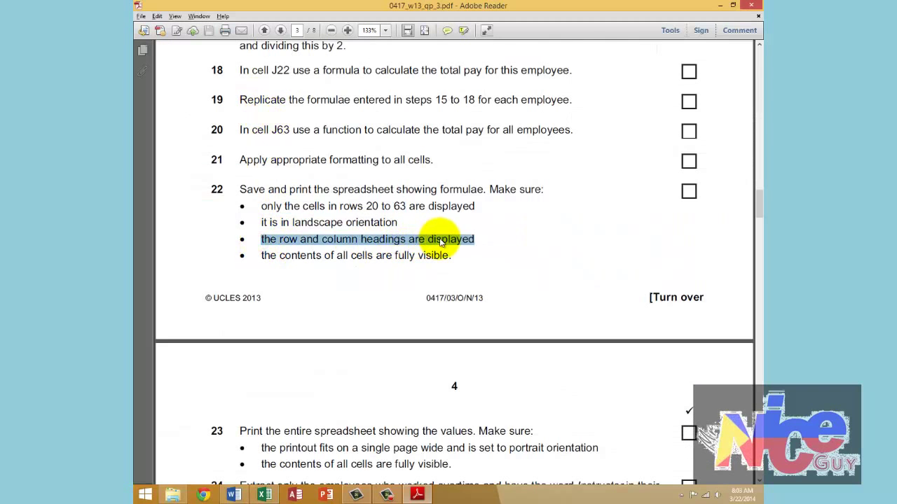
{"action": "key", "text": "alt+Tab"}
{"action": "left_click", "coordinate": [403, 20]}
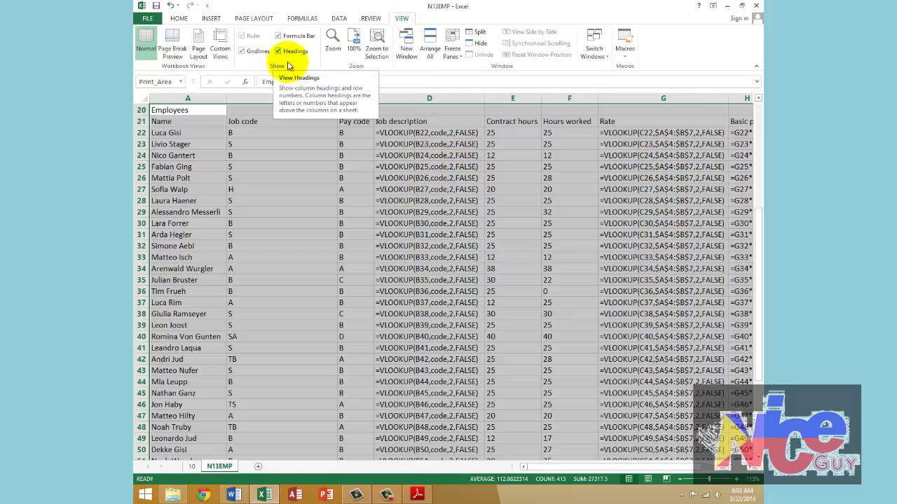
Read the requirement about fully visible cell contents in task 22, and autofit all columns of the sheet again
{"action": "key", "text": "alt+Tab"}
{"action": "left_click_drag", "start_coordinate": [261, 255], "coordinate": [443, 254]}
{"action": "key", "text": "alt+Tab"}
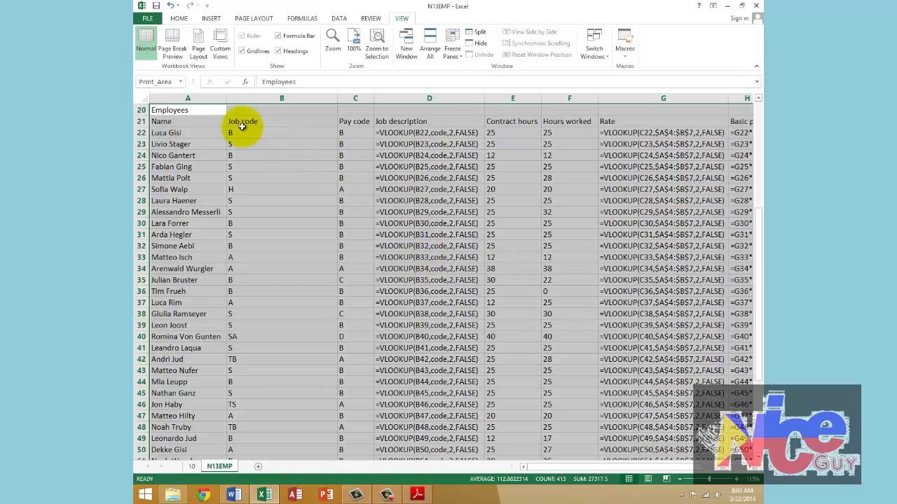
{"action": "left_click", "coordinate": [142, 101]}
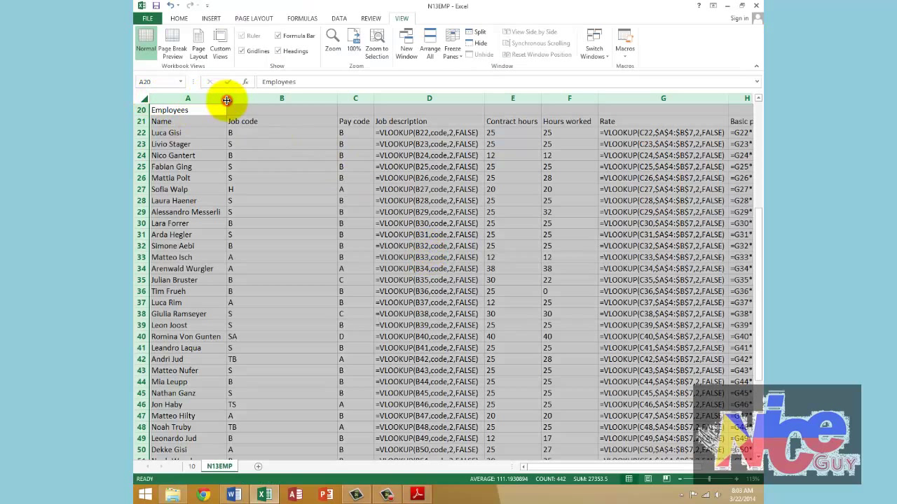
Examine the print preview of the formula sheet for rows, orientation, headings and visible contents, and return to the worksheet
{"action": "left_click", "coordinate": [147, 19]}
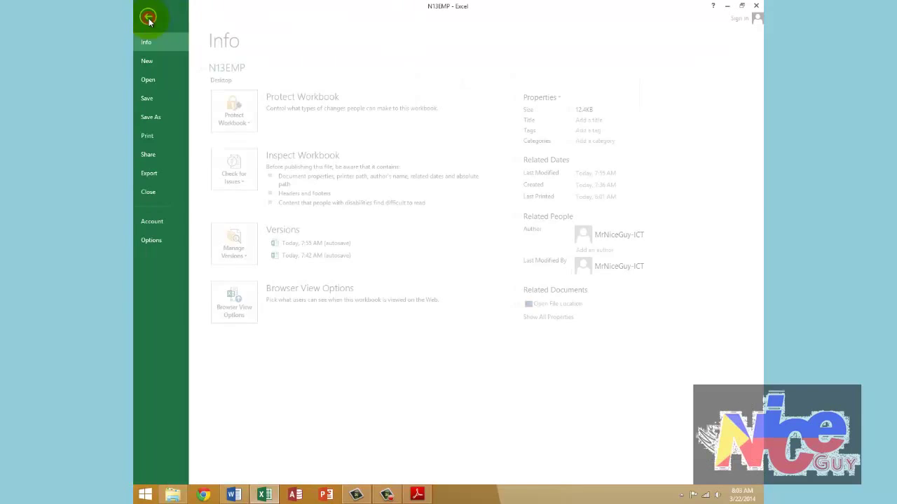
{"action": "left_click", "coordinate": [141, 139]}
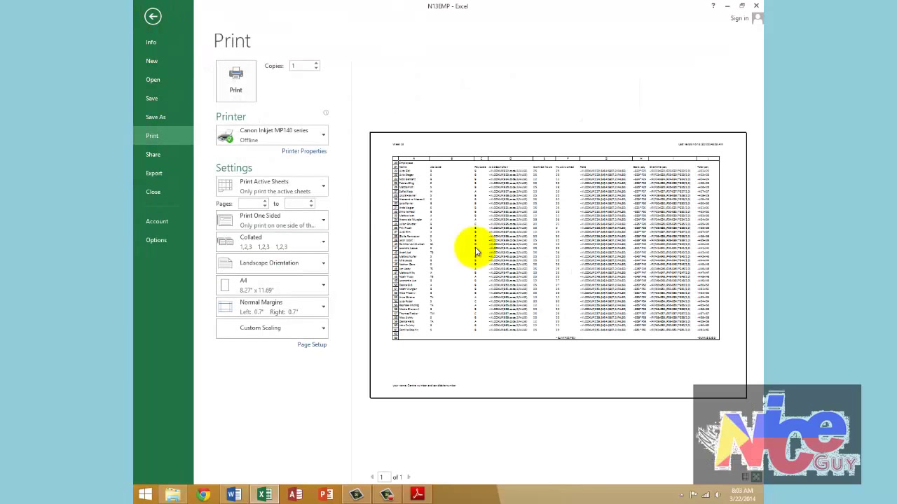
{"action": "left_click", "coordinate": [589, 246]}
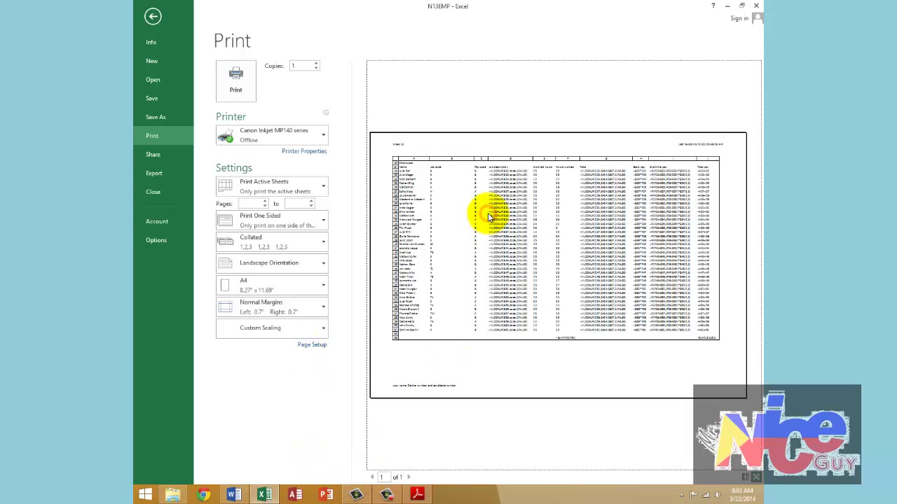
{"action": "left_click", "coordinate": [152, 16]}
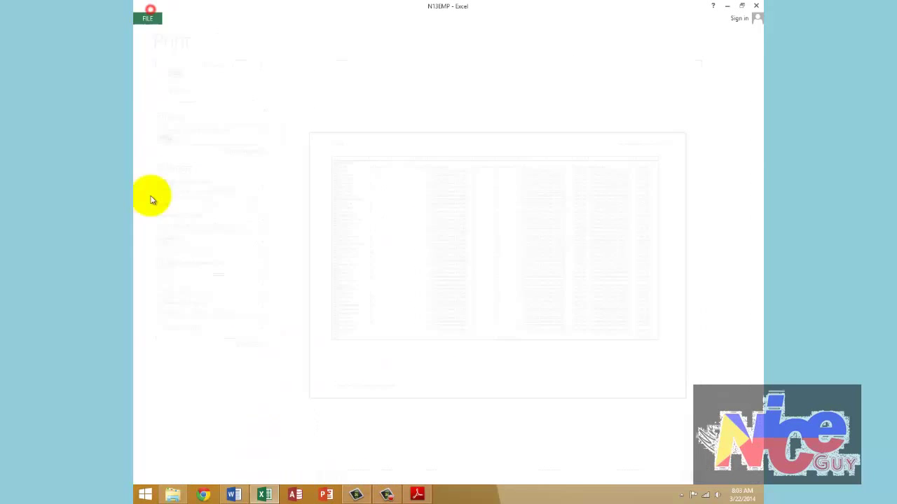
{"action": "left_click", "coordinate": [200, 373]}
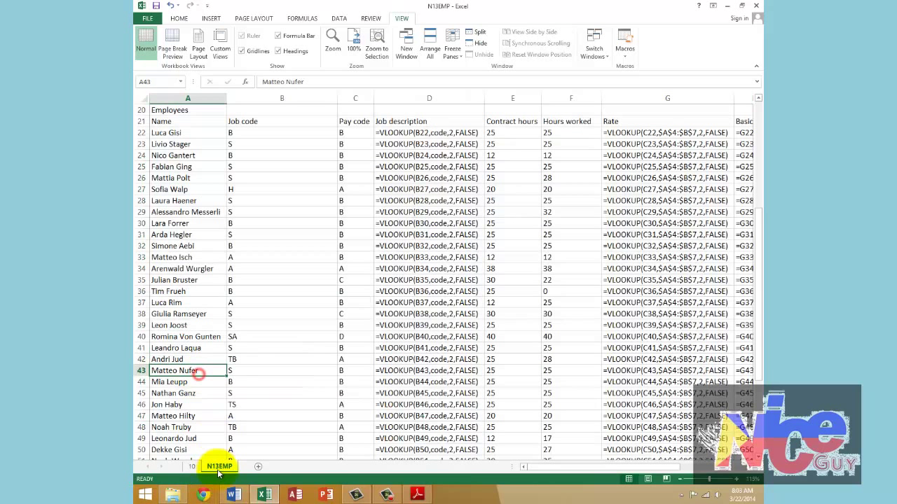
Create a copy of the N13EMP sheet before sheet 10 in the same workbook and rename the copy as 22
{"action": "right_click", "coordinate": [218, 468]}
{"action": "left_click", "coordinate": [241, 389]}
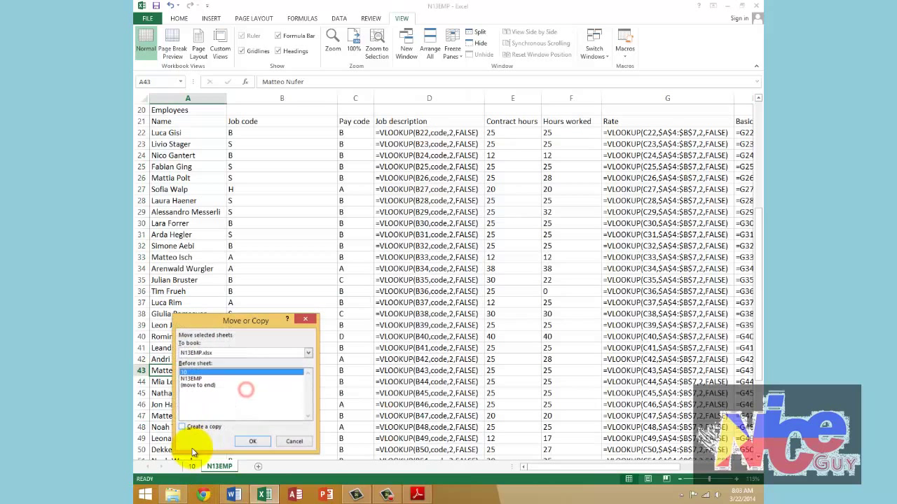
{"action": "left_click", "coordinate": [184, 427]}
{"action": "left_click", "coordinate": [252, 441]}
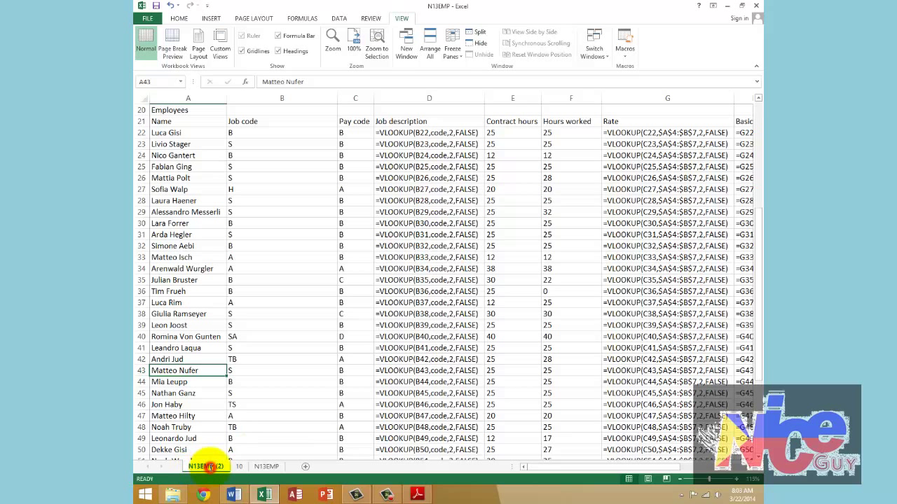
{"action": "double_click", "coordinate": [210, 468]}
{"action": "type", "text": "22"}
{"action": "left_click", "coordinate": [273, 361]}
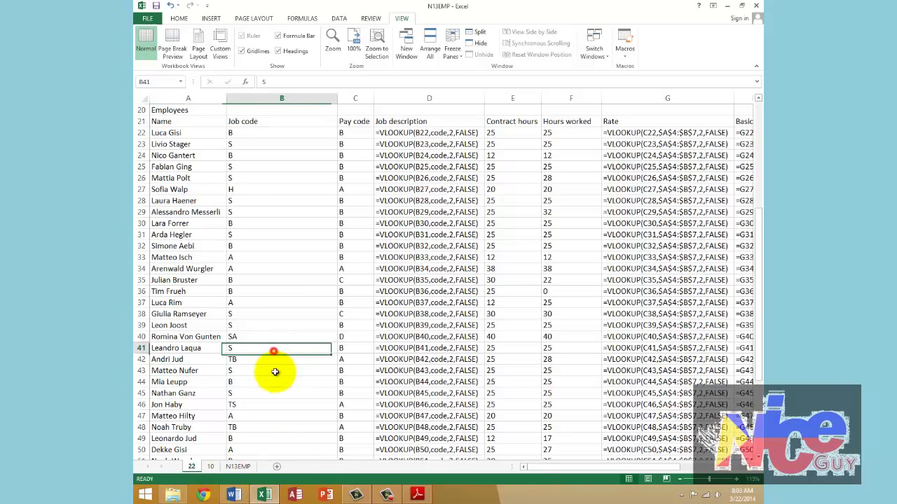
Return to the N13EMP sheet and read task 23 in the question paper about printing the entire spreadsheet showing values
{"action": "left_click", "coordinate": [237, 467]}
{"action": "key", "text": "alt+Tab"}
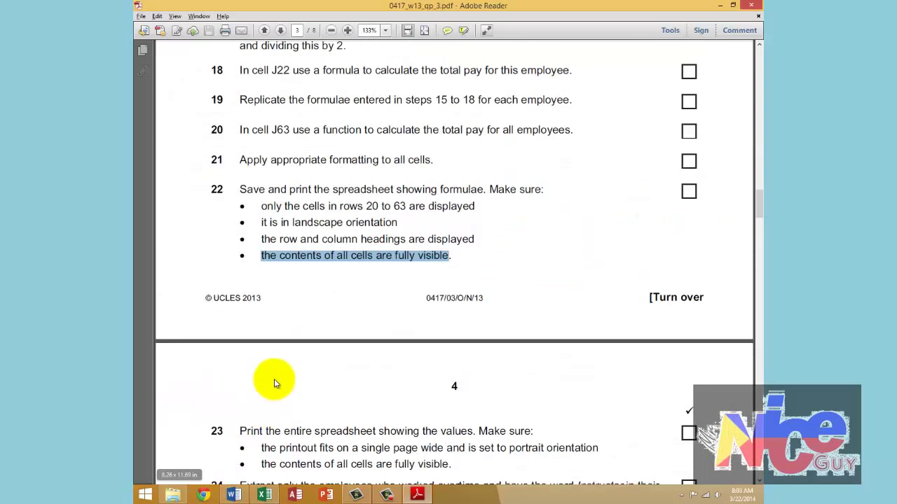
{"action": "scroll", "coordinate": [278, 380], "scroll_direction": "down", "scroll_amount": 8}
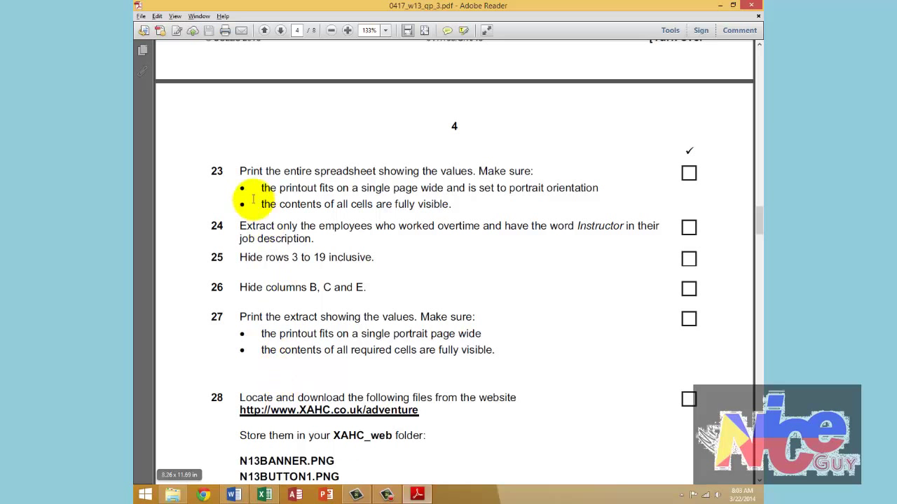
{"action": "left_click_drag", "start_coordinate": [239, 171], "coordinate": [456, 180]}
{"action": "key", "text": "alt+Tab"}
Turn off the formula display on the N13EMP sheet to show values, and autofit all its columns
{"action": "left_click", "coordinate": [365, 254]}
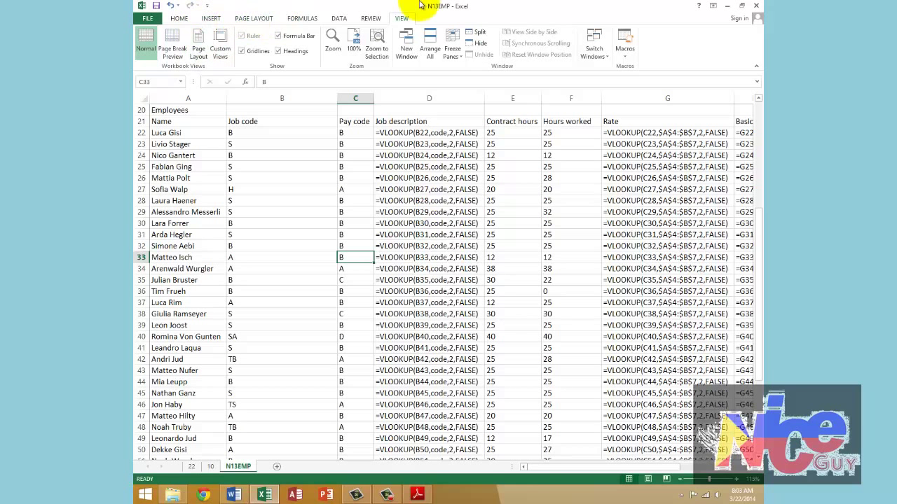
{"action": "left_click", "coordinate": [309, 18]}
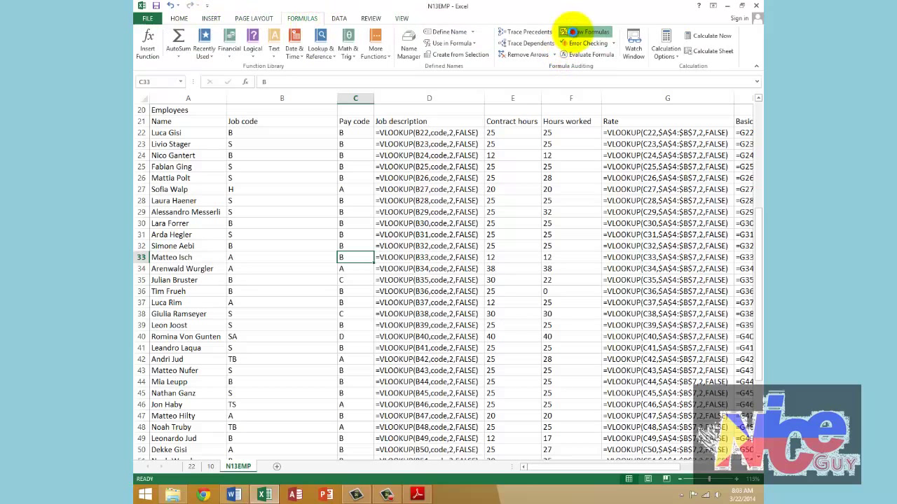
{"action": "left_click", "coordinate": [573, 31]}
{"action": "left_click", "coordinate": [138, 100]}
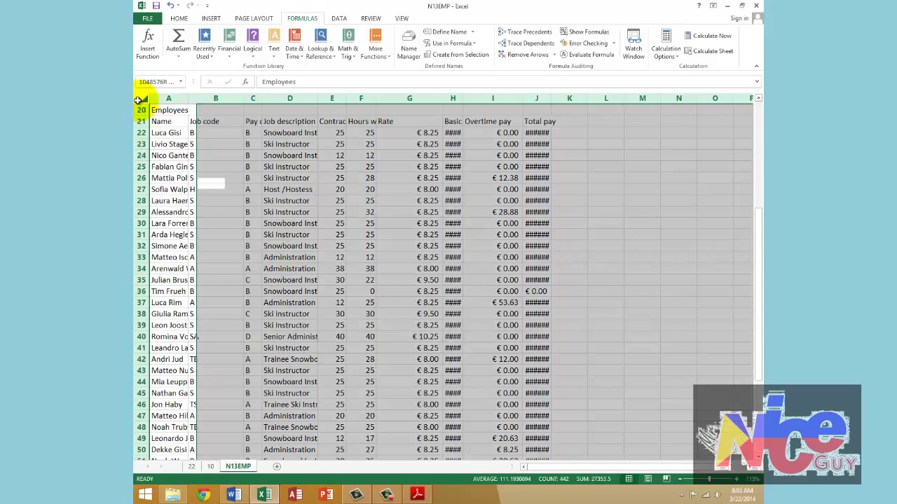
{"action": "double_click", "coordinate": [188, 98]}
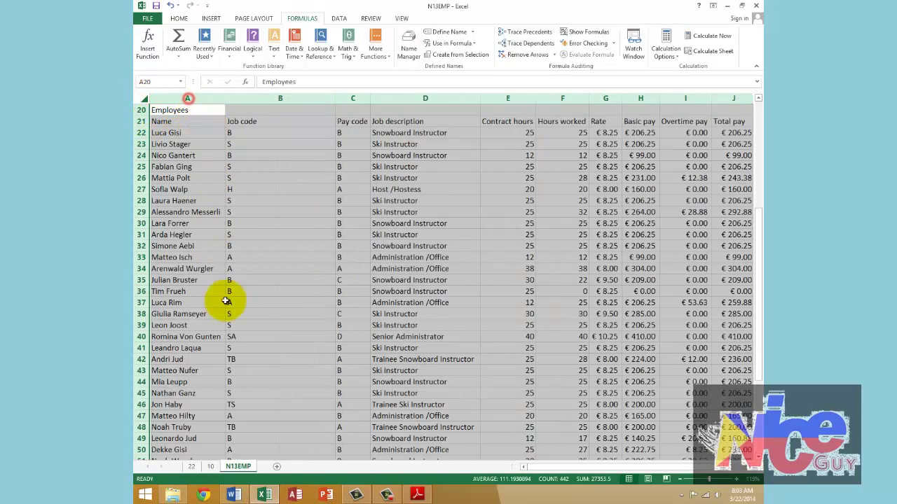
{"action": "scroll", "coordinate": [227, 296], "scroll_direction": "up", "scroll_amount": 6}
Read task 23's requirements on single-page width, portrait orientation and fully visible cell contents in the question paper
{"action": "left_click", "coordinate": [244, 18]}
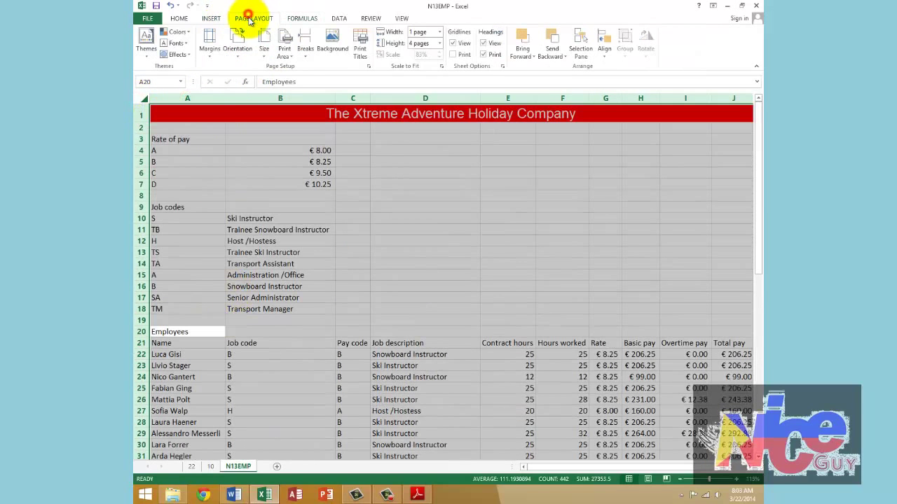
{"action": "left_click", "coordinate": [307, 79]}
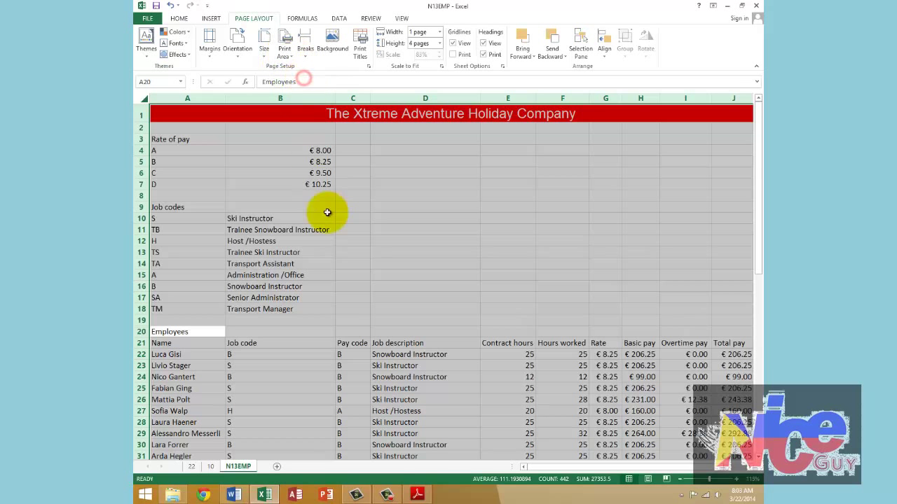
{"action": "left_click", "coordinate": [337, 231]}
{"action": "key", "text": "alt+Tab"}
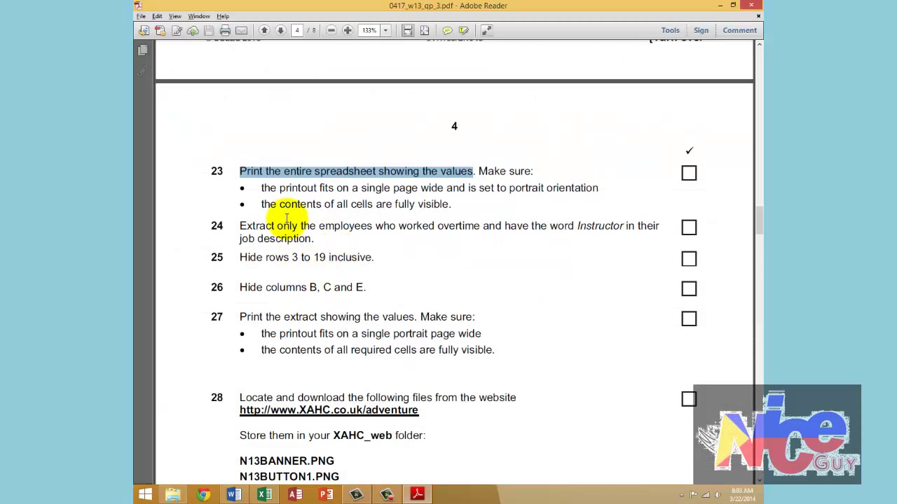
{"action": "left_click_drag", "start_coordinate": [260, 188], "coordinate": [306, 185]}
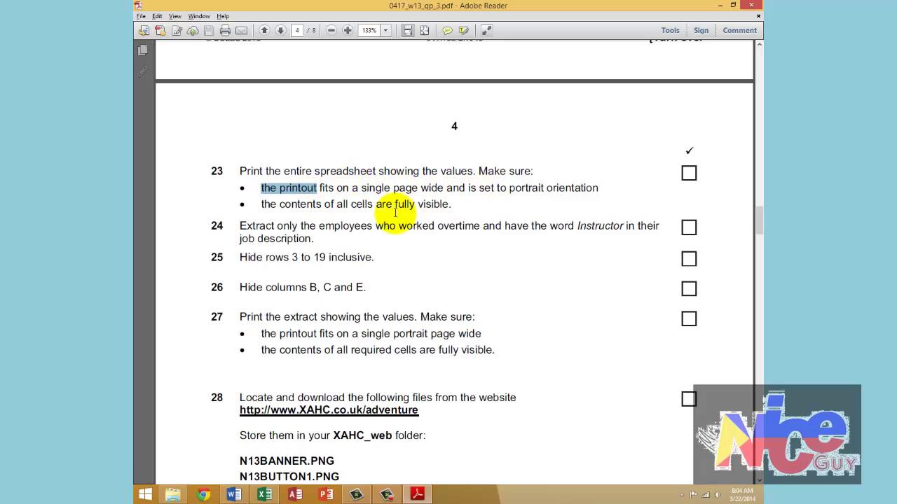
{"action": "left_click_drag", "start_coordinate": [280, 203], "coordinate": [426, 208]}
{"action": "key", "text": "alt+Tab"}
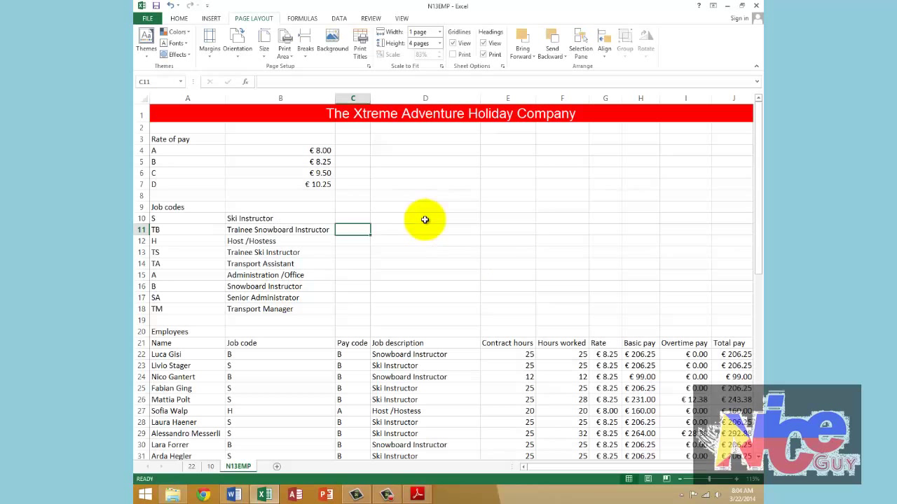
Set the N13EMP sheet to portrait orientation and check its print preview and page scaling against task 23
{"action": "left_click", "coordinate": [144, 97]}
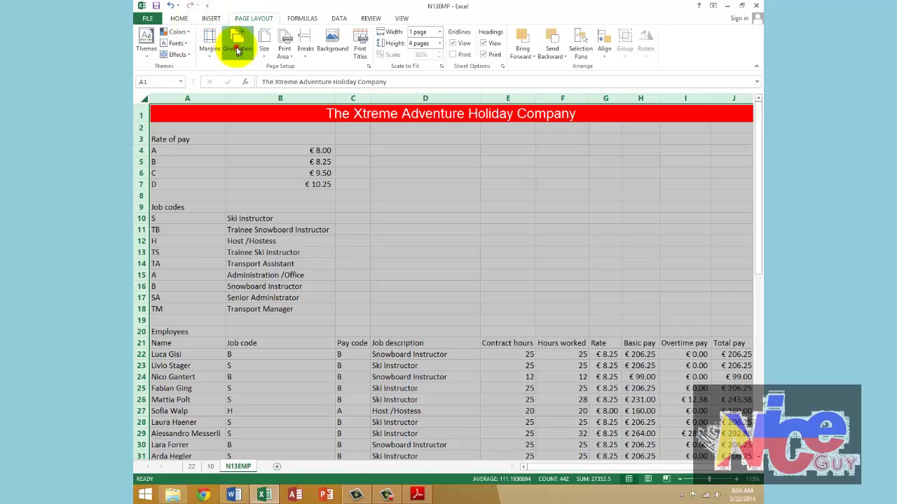
{"action": "left_click", "coordinate": [147, 19]}
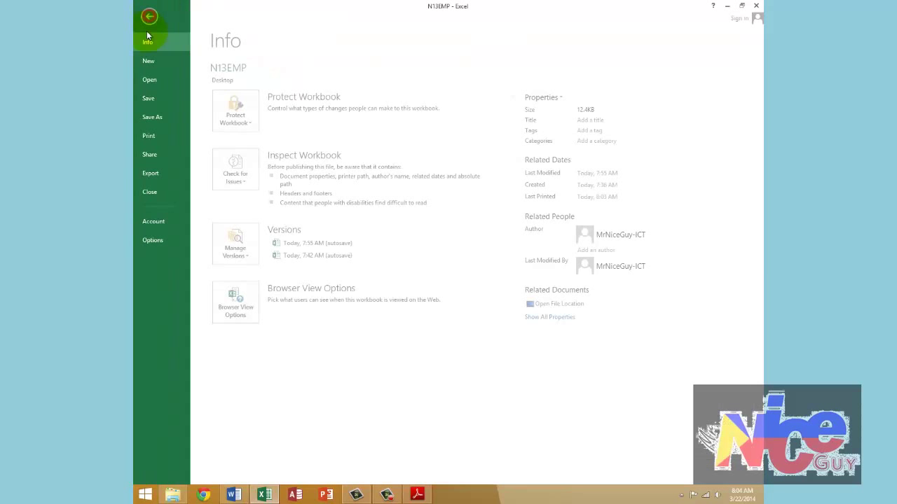
{"action": "left_click", "coordinate": [149, 135]}
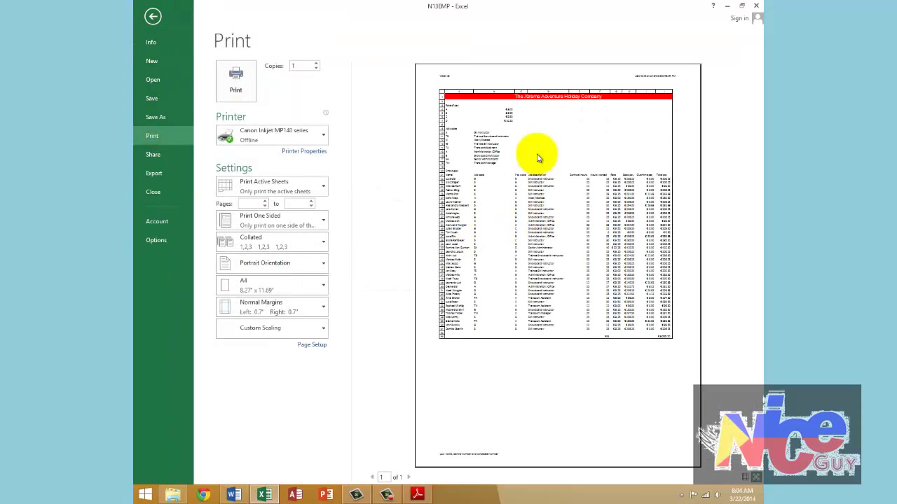
{"action": "left_click", "coordinate": [307, 347]}
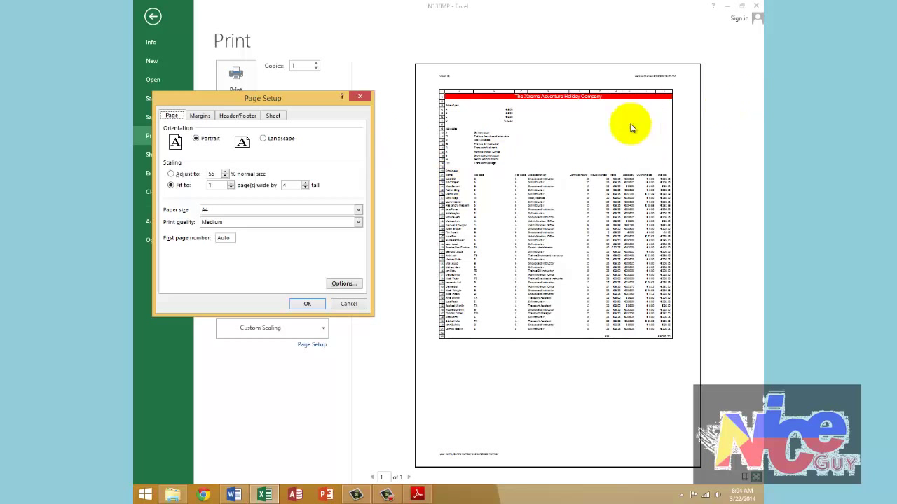
{"action": "left_click", "coordinate": [309, 303]}
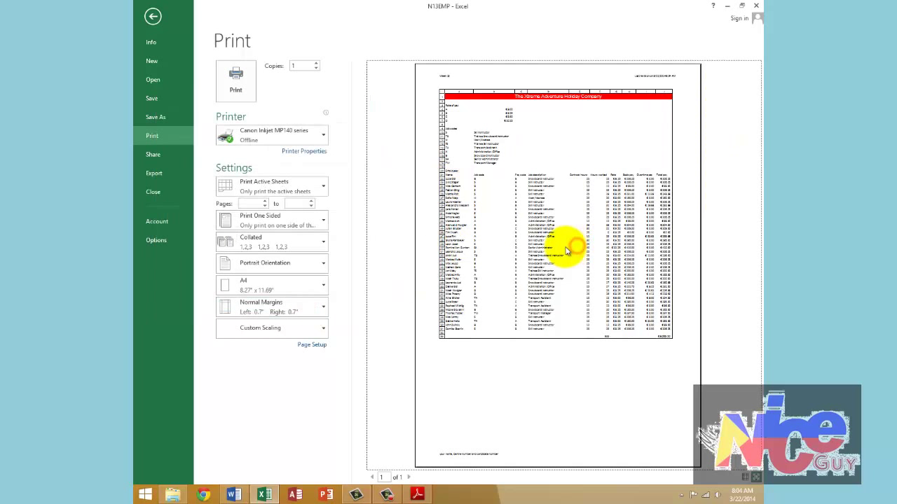
{"action": "key", "text": "alt+Tab"}
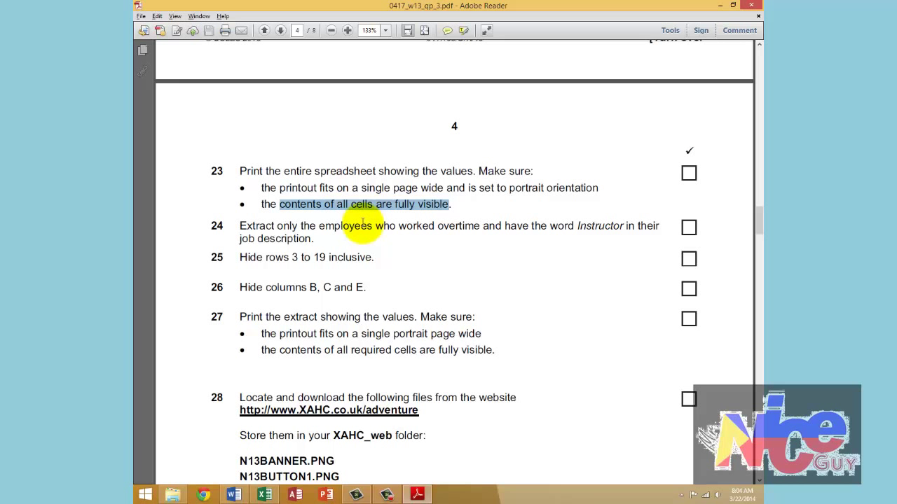
{"action": "key", "text": "alt+Tab"}
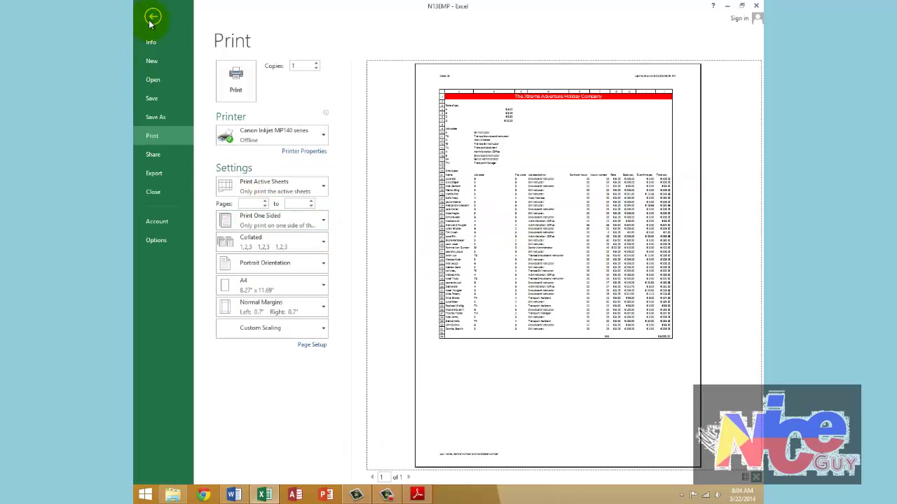
{"action": "left_click", "coordinate": [154, 15]}
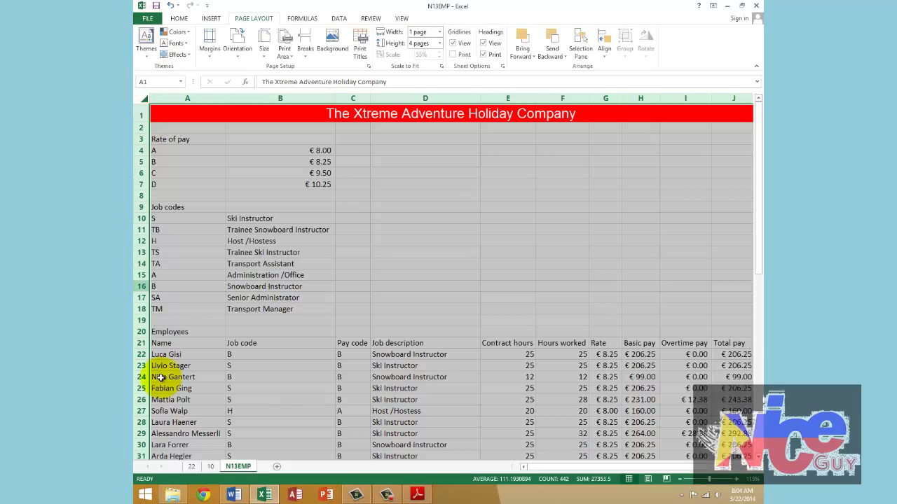
Create a copy of the N13EMP sheet before sheet 22, rename the copy as 23, and return to N13EMP
{"action": "right_click", "coordinate": [229, 468]}
{"action": "left_click", "coordinate": [254, 386]}
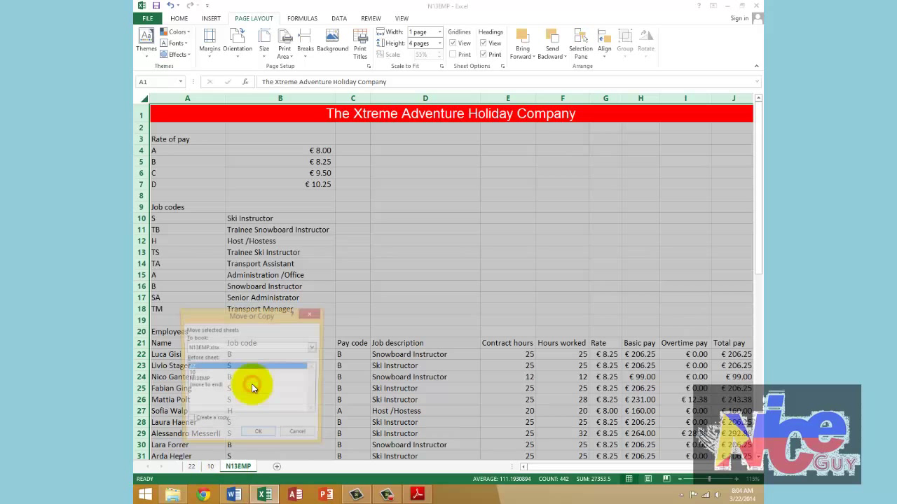
{"action": "left_click", "coordinate": [201, 422]}
{"action": "left_click", "coordinate": [258, 435]}
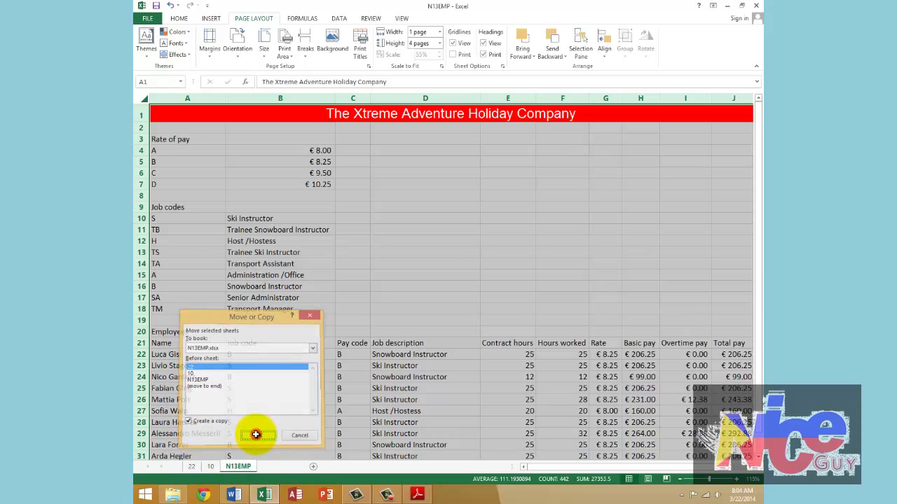
{"action": "double_click", "coordinate": [210, 466]}
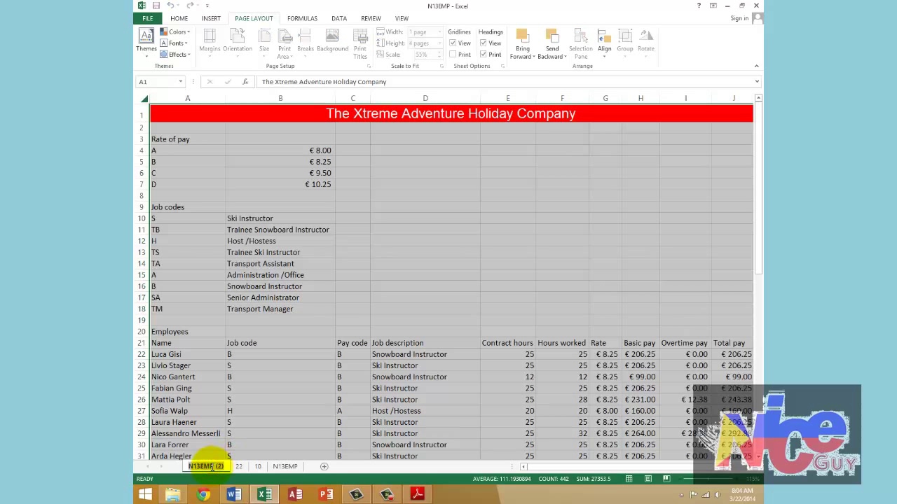
{"action": "left_click", "coordinate": [267, 343]}
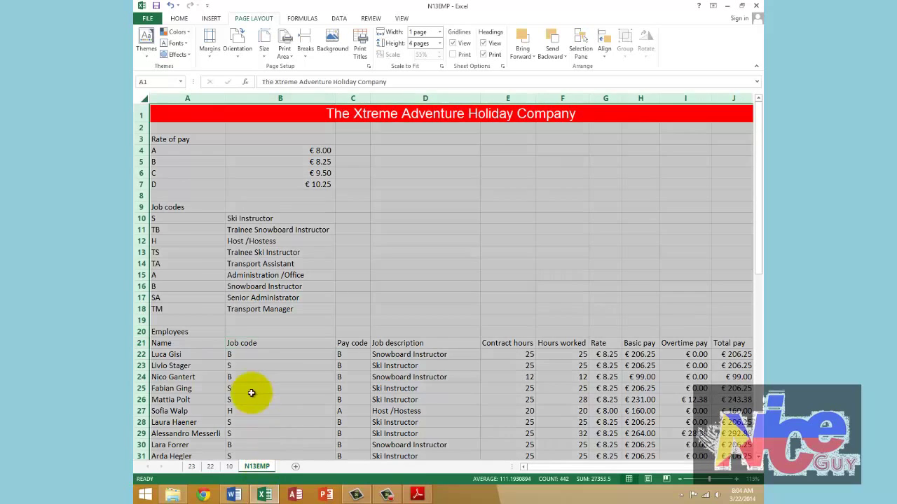
{"action": "left_click", "coordinate": [259, 298]}
Read task 24 in the question paper about extracting employees with overtime and Instructor in their job description
{"action": "key", "text": "alt+Tab"}
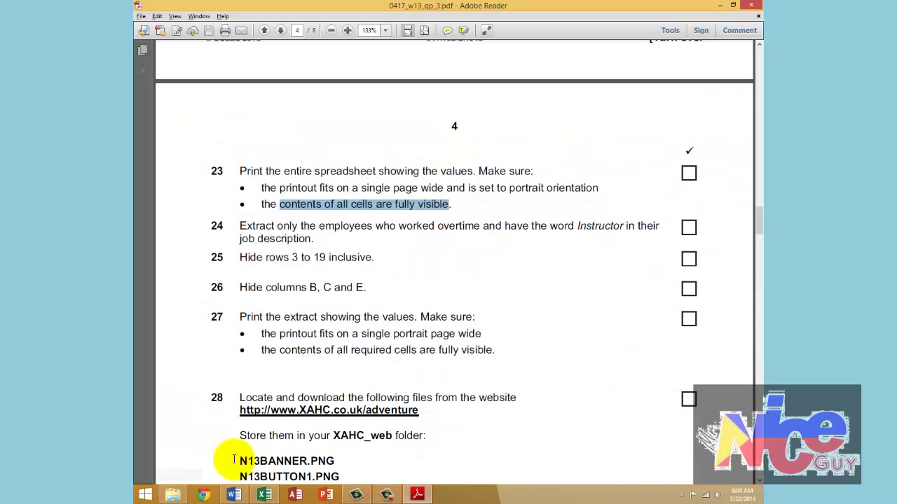
{"action": "scroll", "coordinate": [252, 385], "scroll_direction": "down", "scroll_amount": 1}
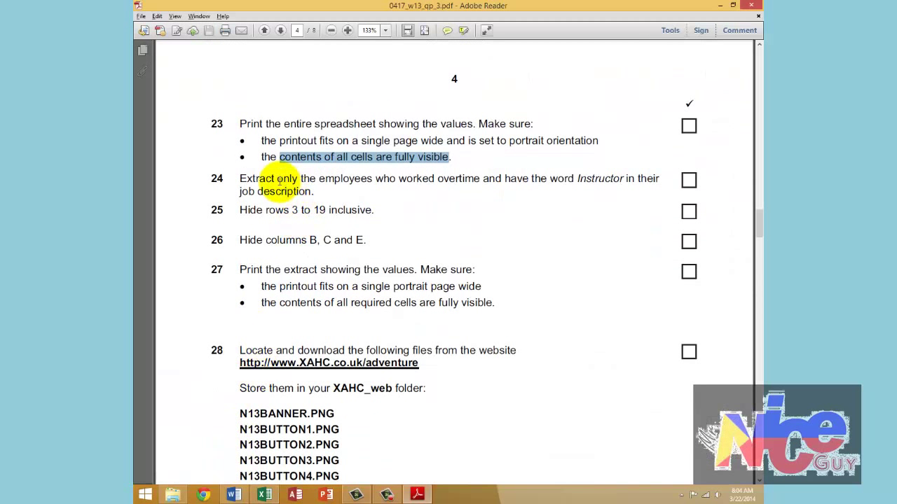
{"action": "left_click_drag", "start_coordinate": [278, 179], "coordinate": [375, 179]}
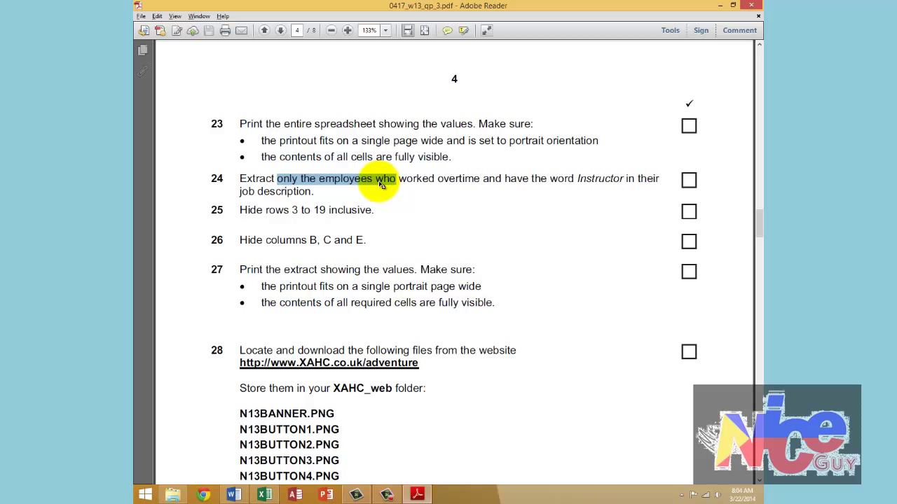
{"action": "left_click", "coordinate": [309, 196]}
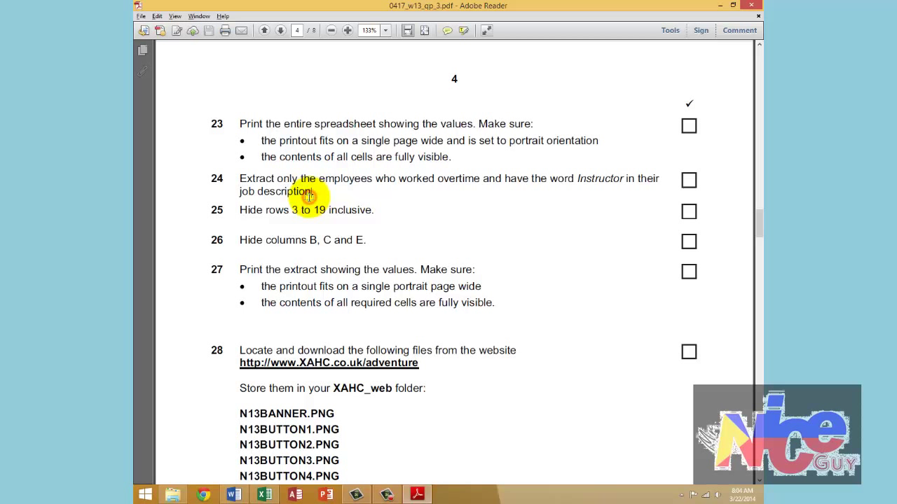
{"action": "key", "text": "alt+Tab"}
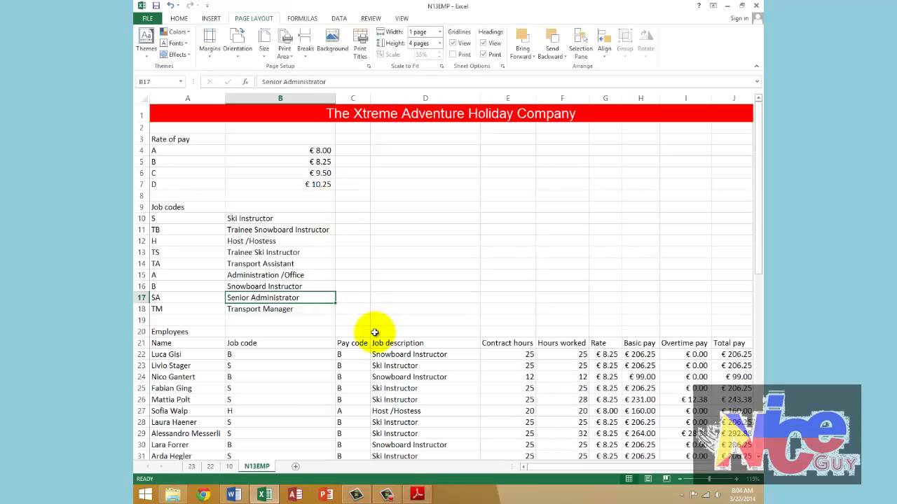
Turn on filtering for the Employees table using its header row 21
{"action": "left_click", "coordinate": [356, 345]}
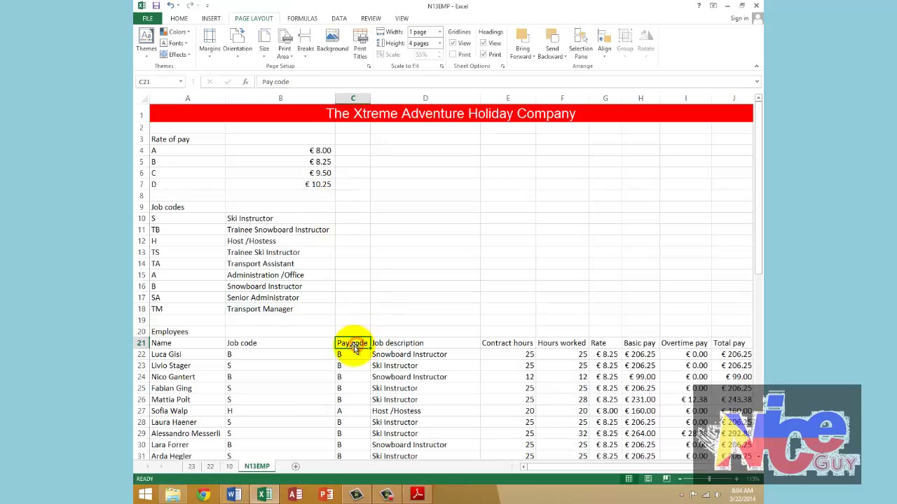
{"action": "left_click", "coordinate": [141, 98]}
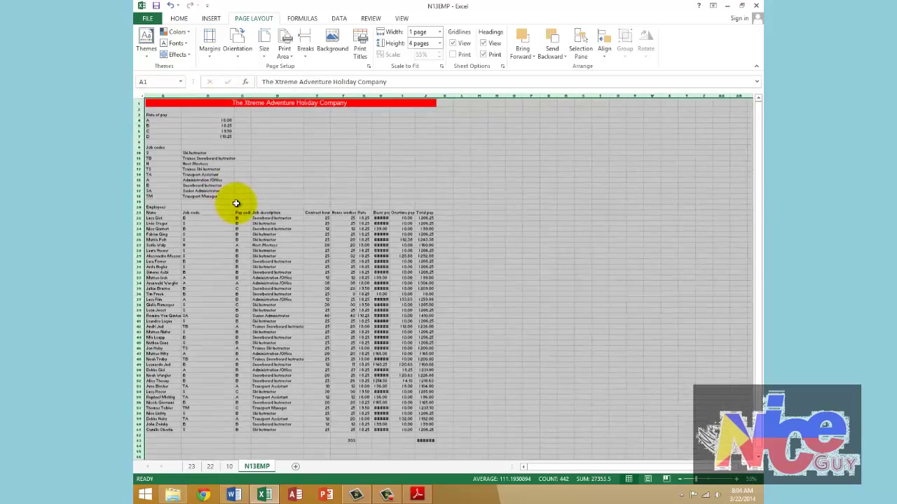
{"action": "left_click", "coordinate": [281, 238]}
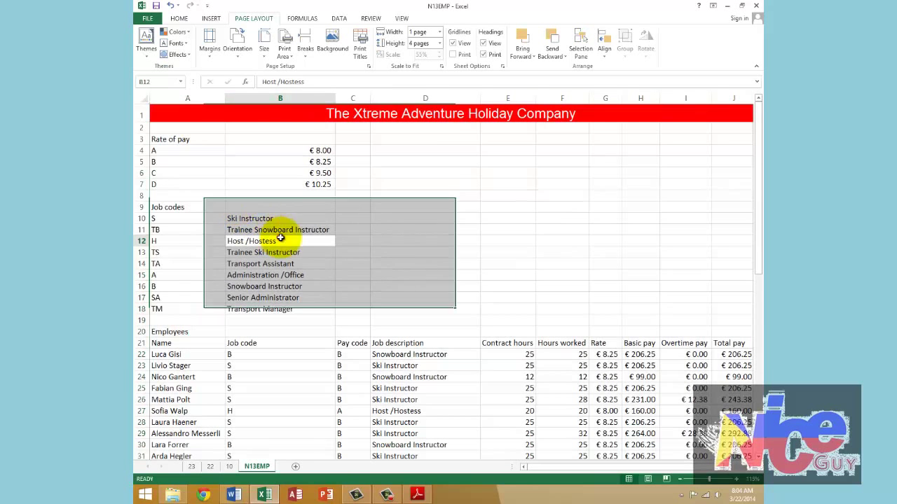
{"action": "left_click", "coordinate": [343, 343]}
{"action": "left_click", "coordinate": [339, 18]}
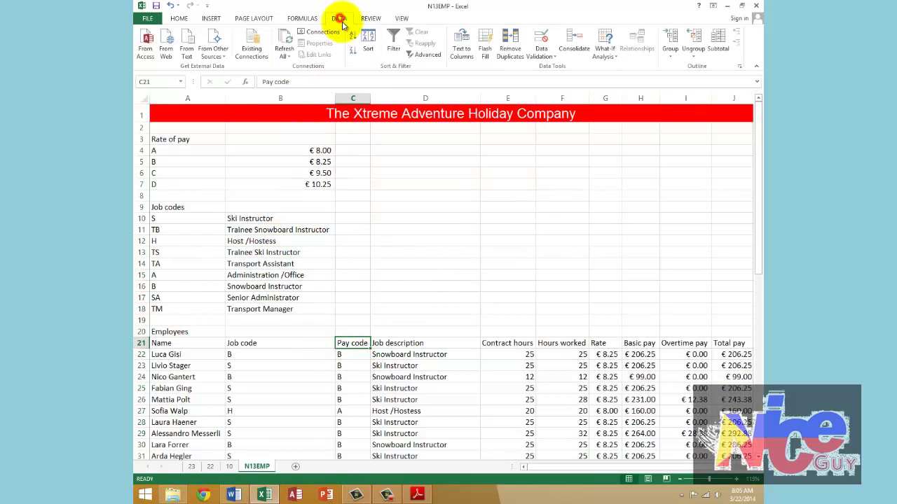
{"action": "left_click", "coordinate": [393, 41]}
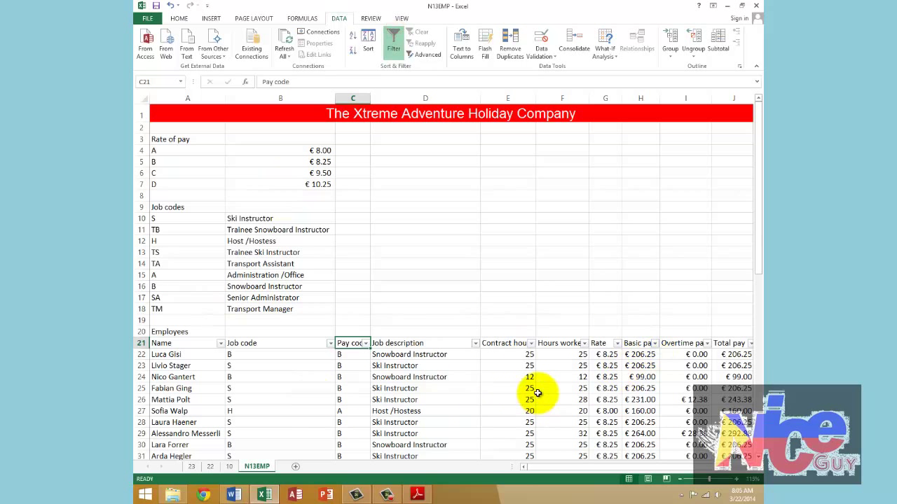
Recheck task 24's overtime condition in the question paper and filter the Overtime pay column to exclude € 0.00
{"action": "left_click", "coordinate": [260, 219]}
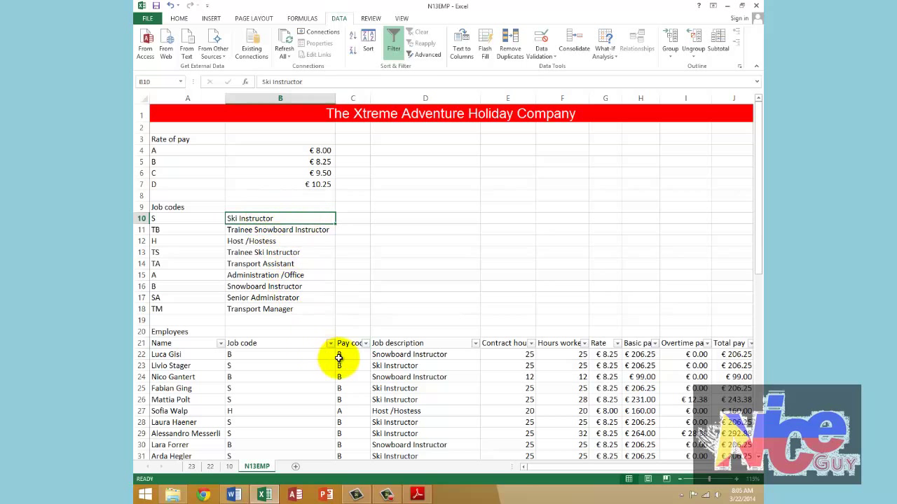
{"action": "key", "text": "alt+Tab"}
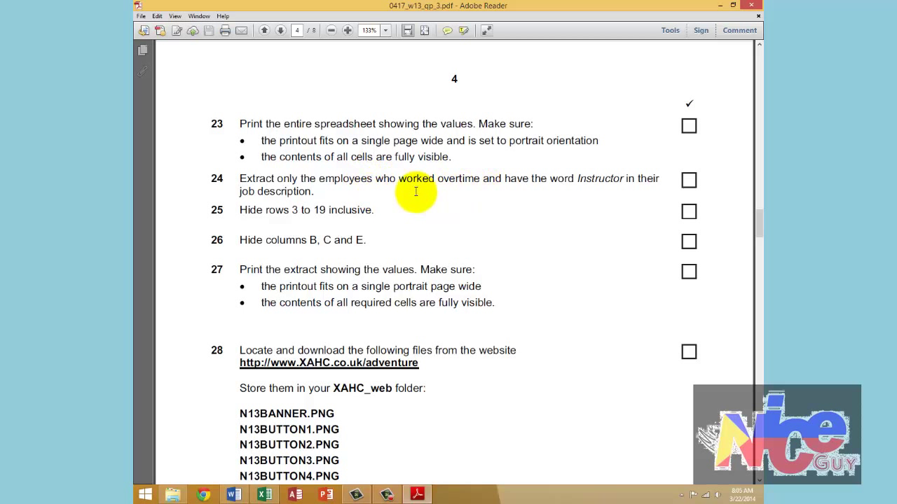
{"action": "left_click_drag", "start_coordinate": [401, 180], "coordinate": [471, 182]}
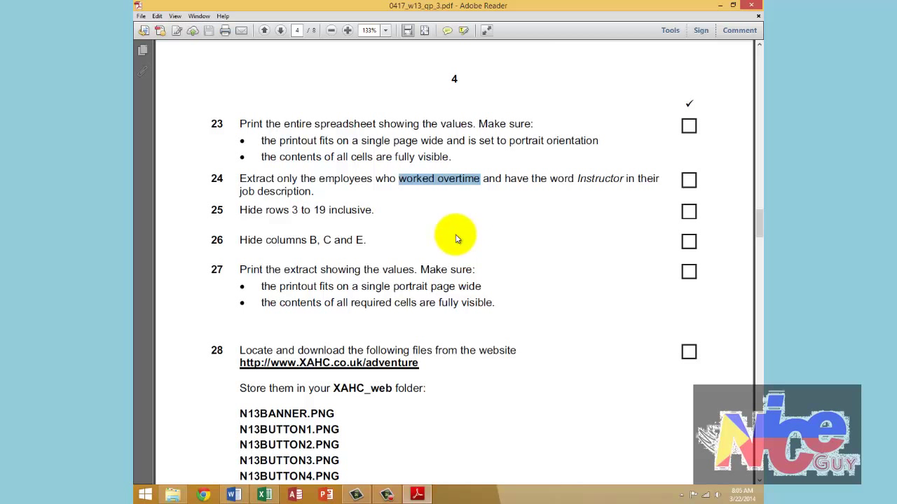
{"action": "left_click_drag", "start_coordinate": [278, 179], "coordinate": [401, 181]}
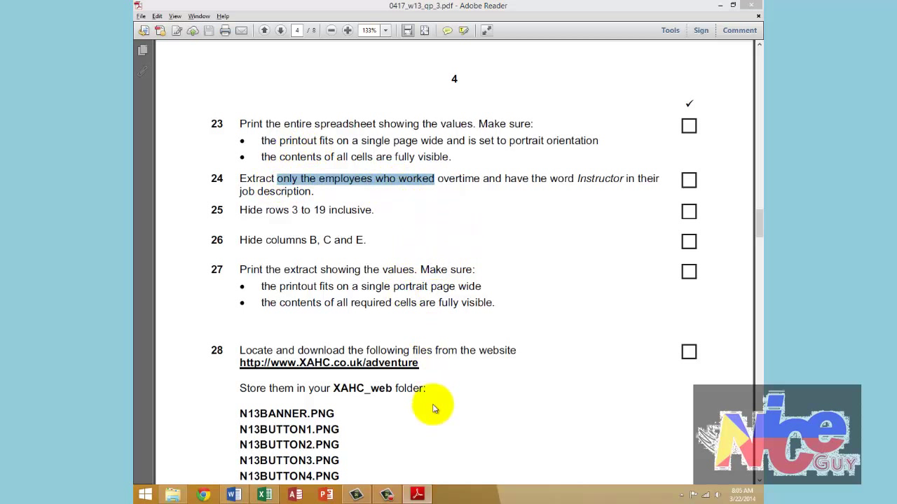
{"action": "key", "text": "alt+Tab"}
{"action": "left_click_drag", "start_coordinate": [540, 466], "coordinate": [593, 468]}
{"action": "left_click", "coordinate": [631, 343]}
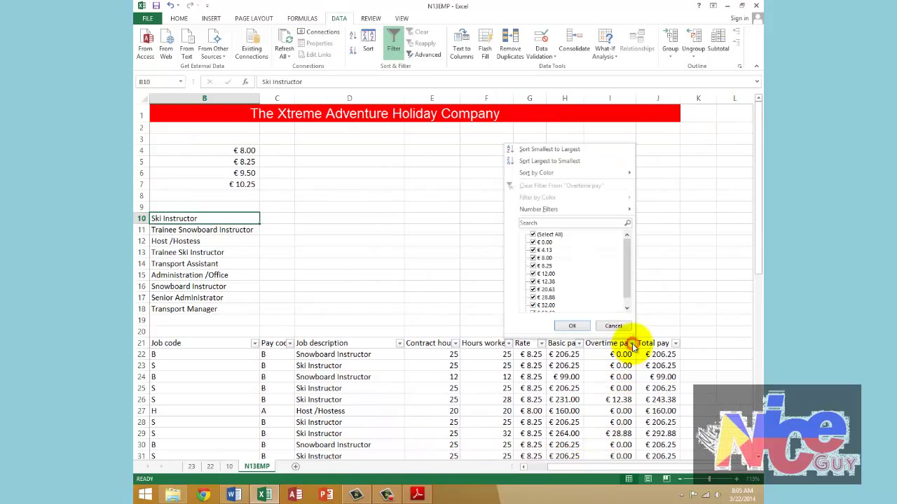
{"action": "left_click", "coordinate": [532, 242]}
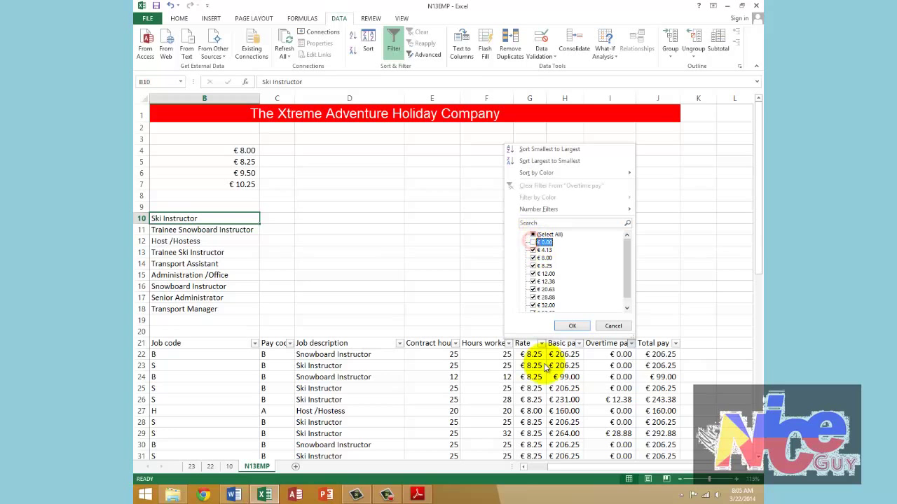
{"action": "left_click", "coordinate": [563, 325]}
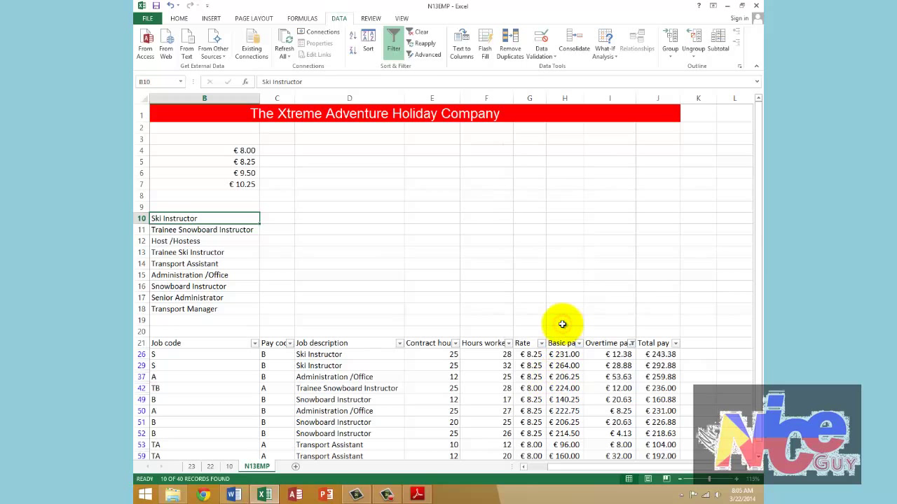
{"action": "scroll", "coordinate": [504, 424], "scroll_direction": "down", "scroll_amount": 3}
{"action": "scroll", "coordinate": [504, 424], "scroll_direction": "up", "scroll_amount": 2}
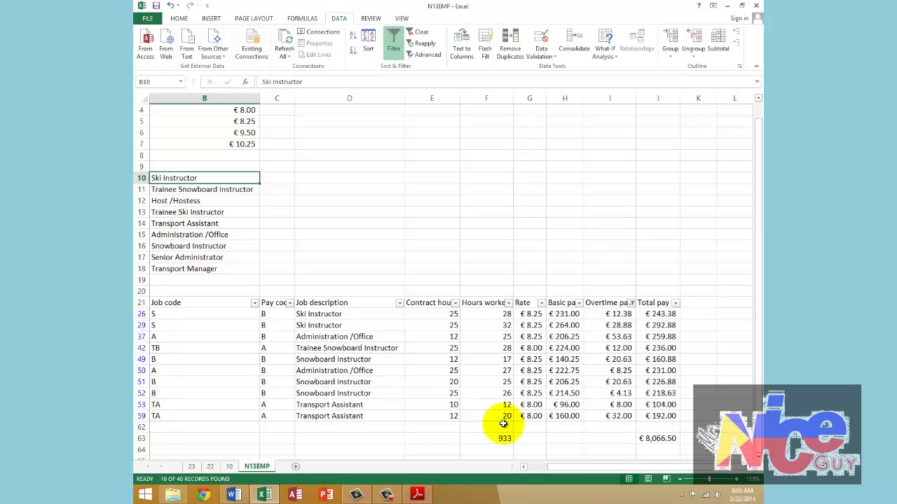
Filter the Job description column to rows containing "instructor", as task 24 requires
{"action": "key", "text": "alt+Tab"}
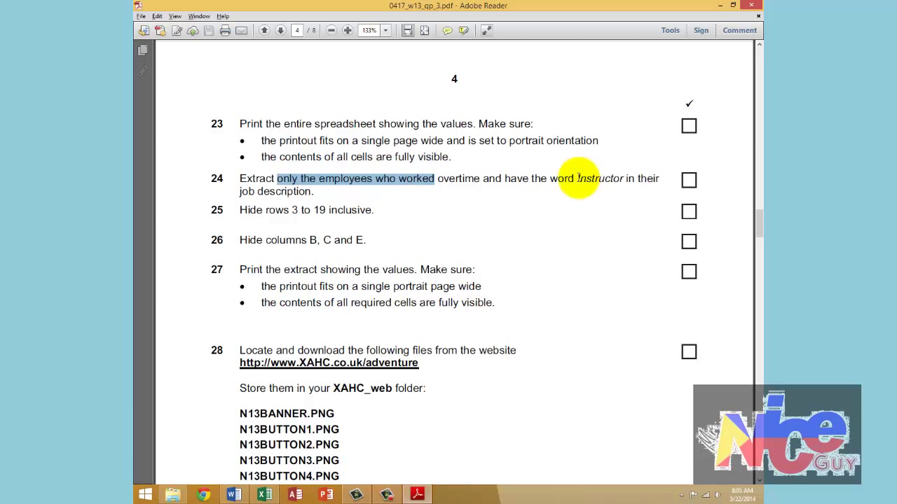
{"action": "key", "text": "alt+Tab"}
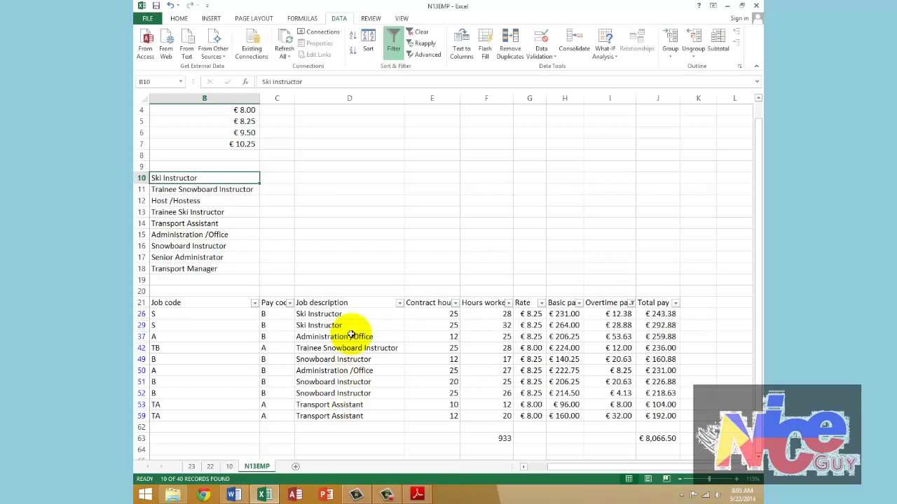
{"action": "left_click", "coordinate": [399, 303]}
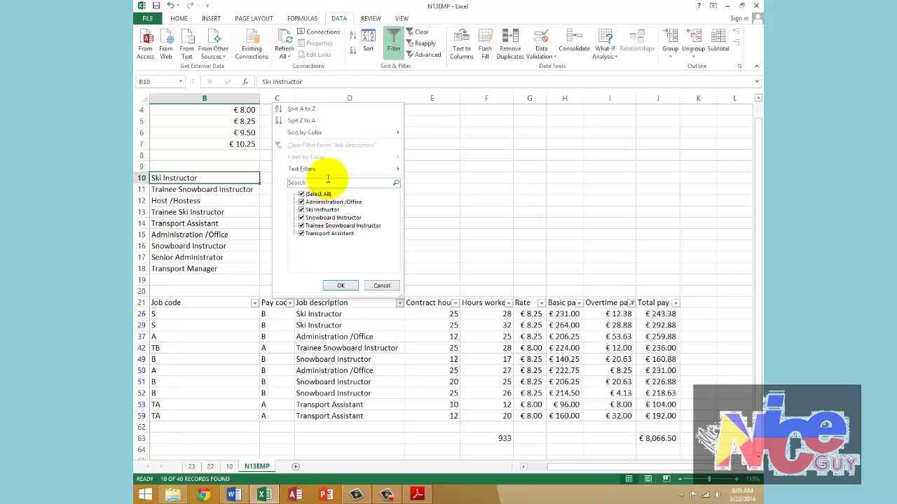
{"action": "mouse_move", "coordinate": [330, 169]}
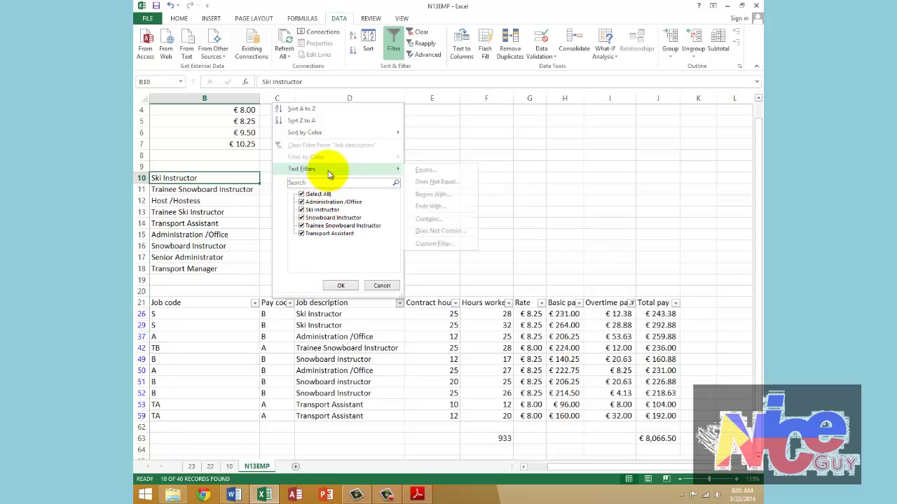
{"action": "left_click", "coordinate": [439, 220]}
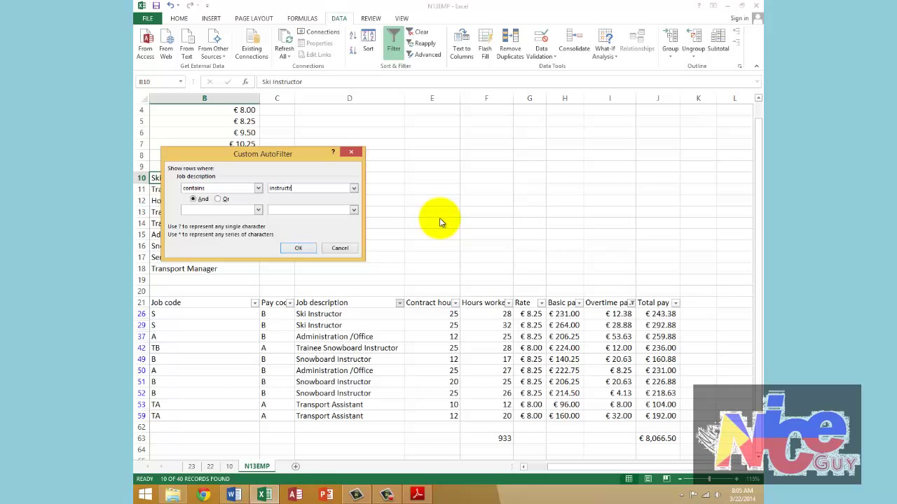
{"action": "type", "text": "instructor"}
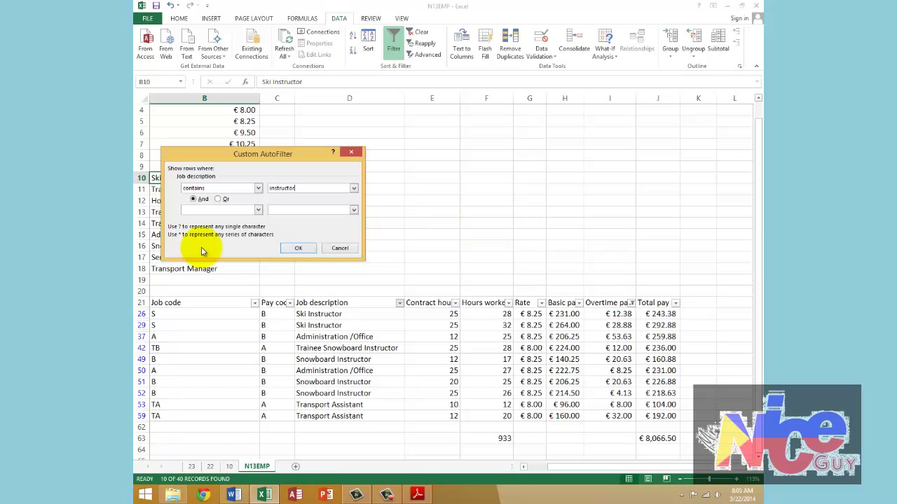
{"action": "left_click", "coordinate": [288, 249]}
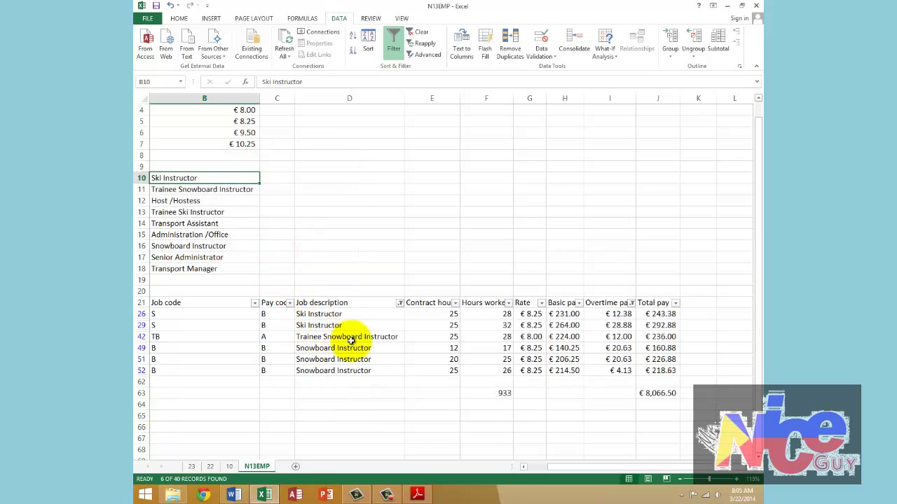
{"action": "left_click", "coordinate": [399, 304]}
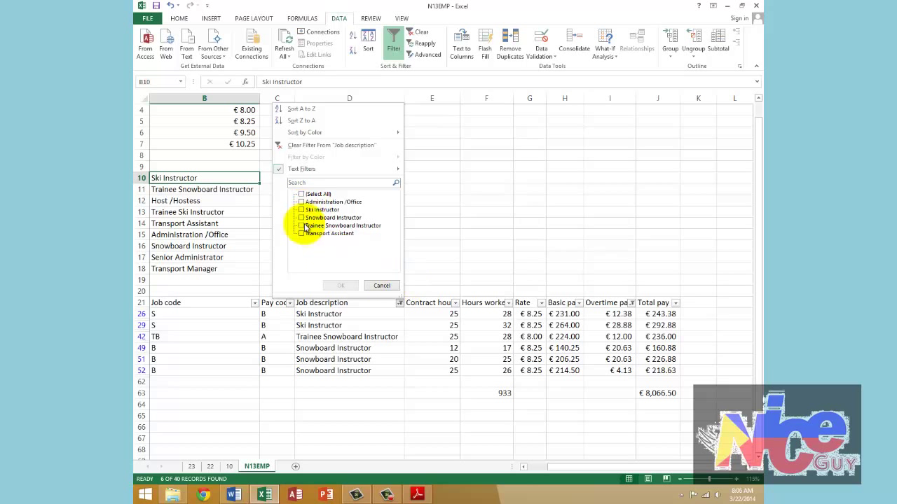
{"action": "left_click", "coordinate": [376, 286]}
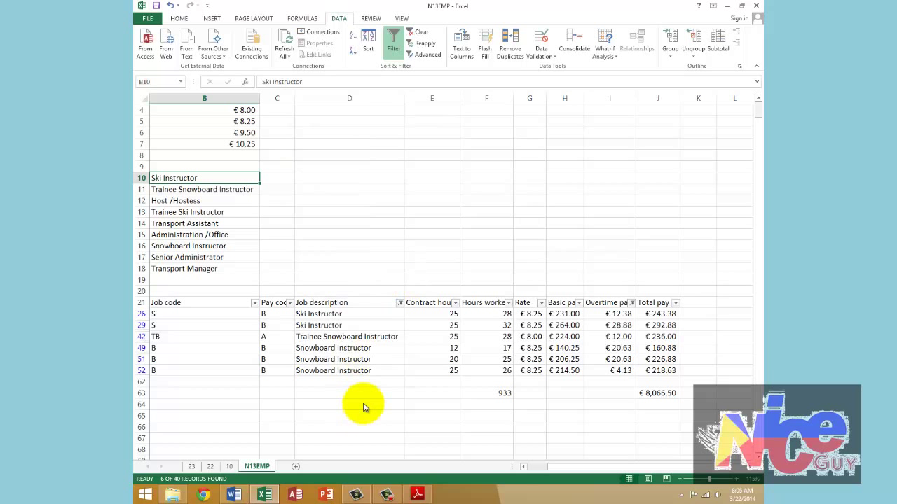
Check task 25 in the question paper and hide rows 3 to 19 on the N13EMP sheet
{"action": "key", "text": "alt+Tab"}
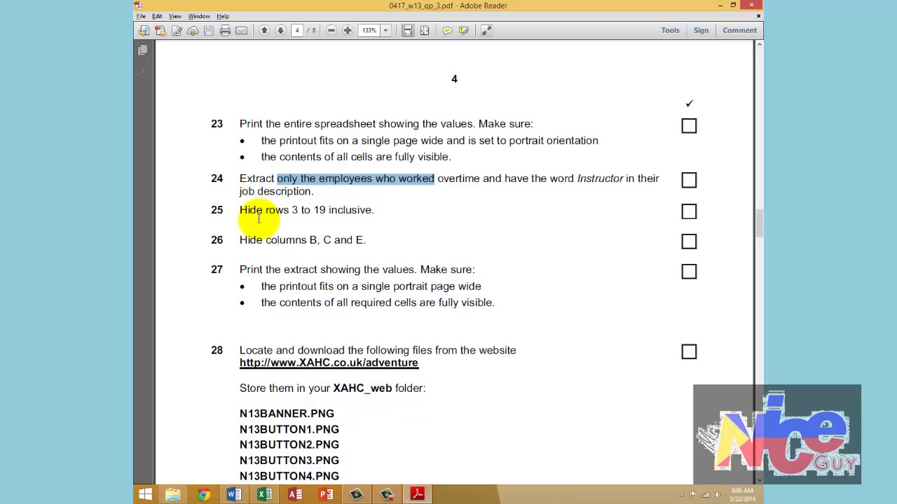
{"action": "left_click_drag", "start_coordinate": [292, 211], "coordinate": [371, 211]}
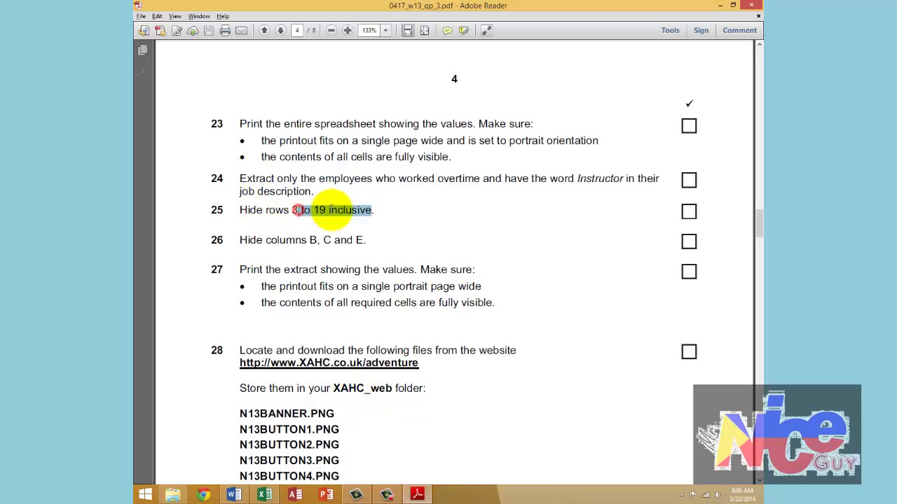
{"action": "key", "text": "alt+Tab"}
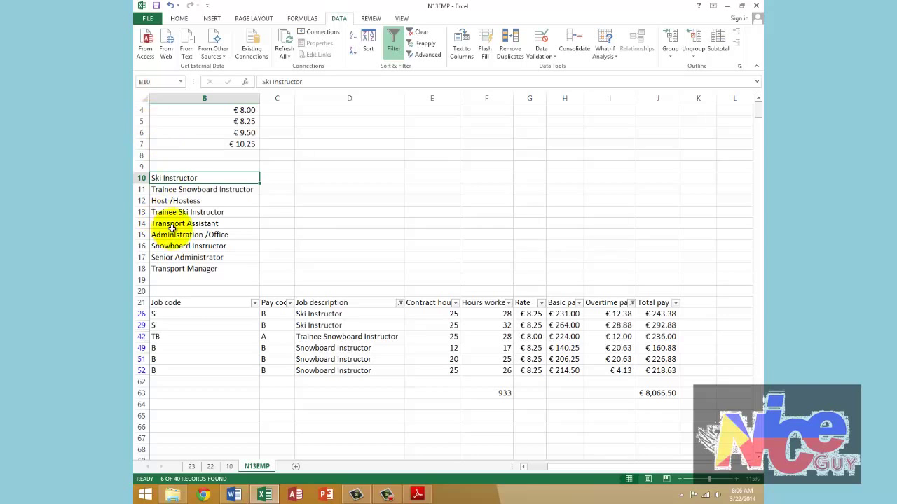
{"action": "scroll", "coordinate": [166, 154], "scroll_direction": "up", "scroll_amount": 1}
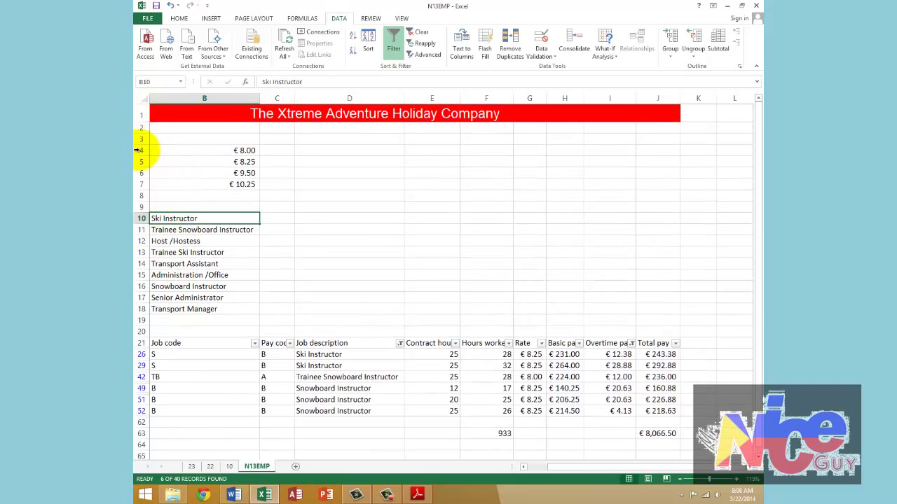
{"action": "left_click_drag", "start_coordinate": [136, 140], "coordinate": [137, 320]}
{"action": "right_click", "coordinate": [137, 320]}
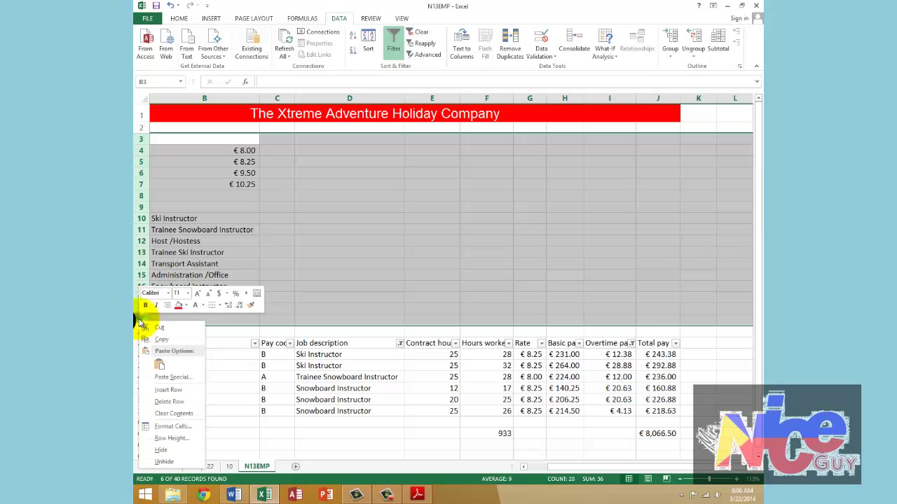
{"action": "key", "text": "Escape"}
{"action": "right_click", "coordinate": [139, 230]}
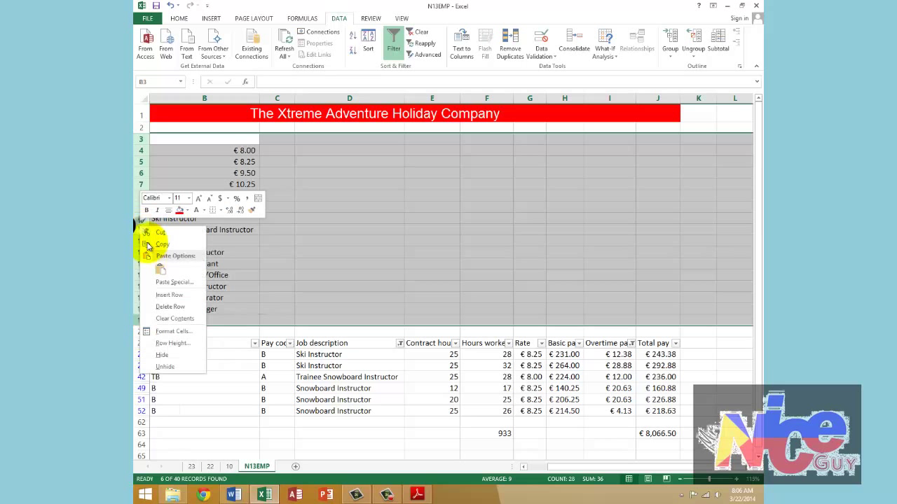
{"action": "left_click", "coordinate": [154, 351]}
Check task 26 in the question paper and hide columns B, C and E on the N13EMP sheet
{"action": "key", "text": "alt+Tab"}
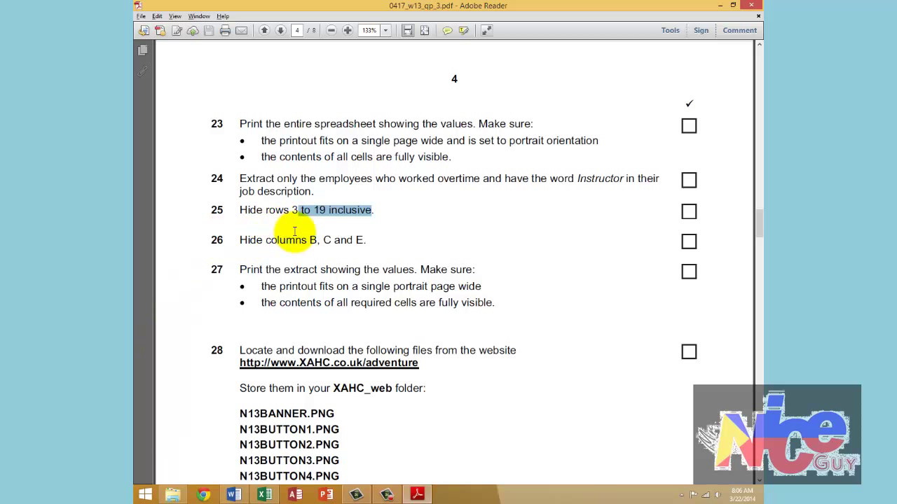
{"action": "key", "text": "alt+Tab"}
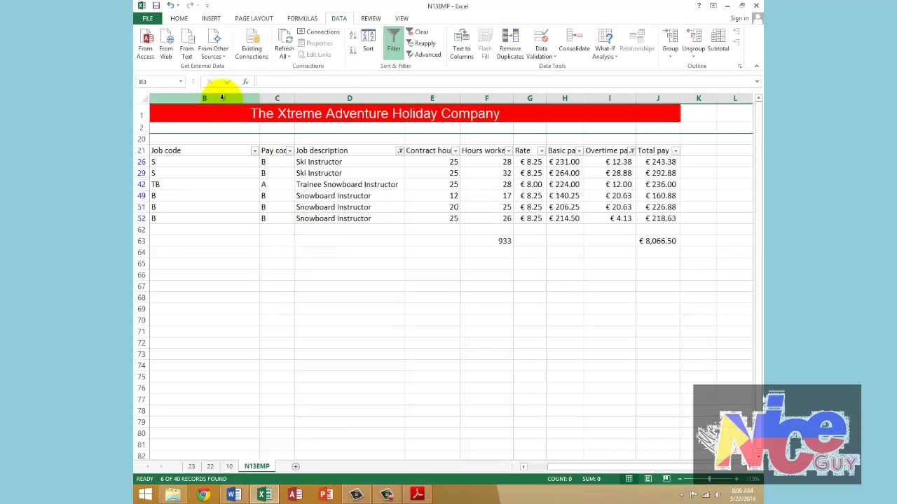
{"action": "left_click_drag", "start_coordinate": [222, 99], "coordinate": [280, 91]}
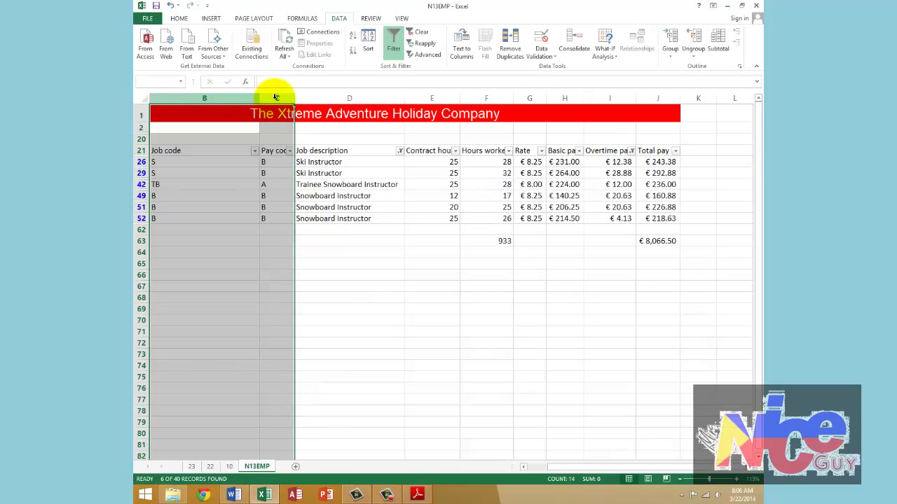
{"action": "left_click", "coordinate": [426, 98], "text": "ctrl"}
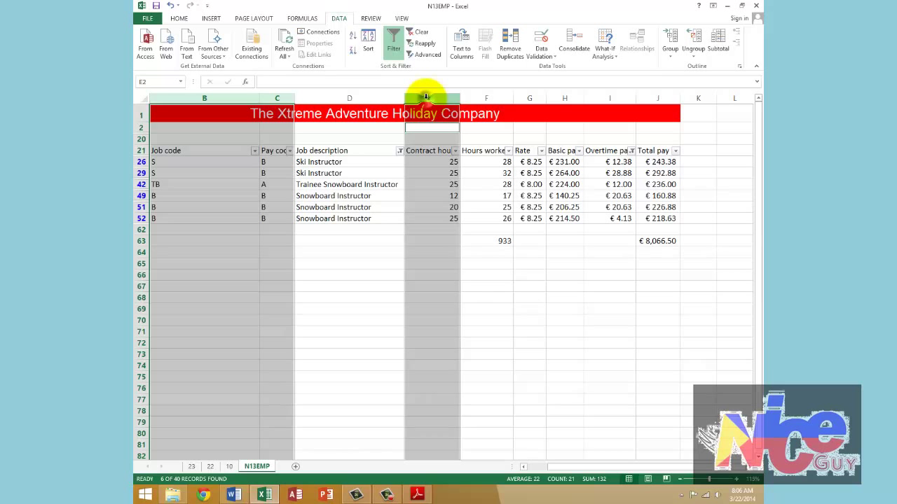
{"action": "right_click", "coordinate": [426, 96]}
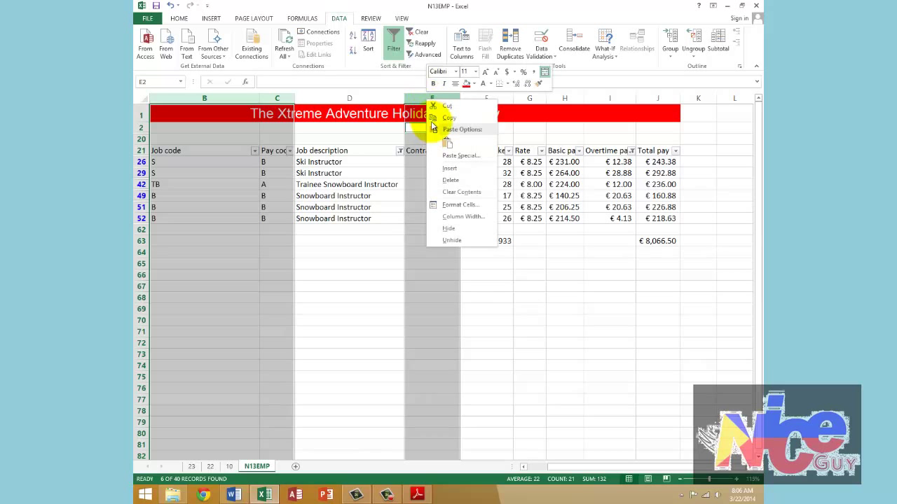
{"action": "left_click", "coordinate": [451, 231]}
{"action": "left_click", "coordinate": [351, 276]}
{"action": "left_click", "coordinate": [582, 272]}
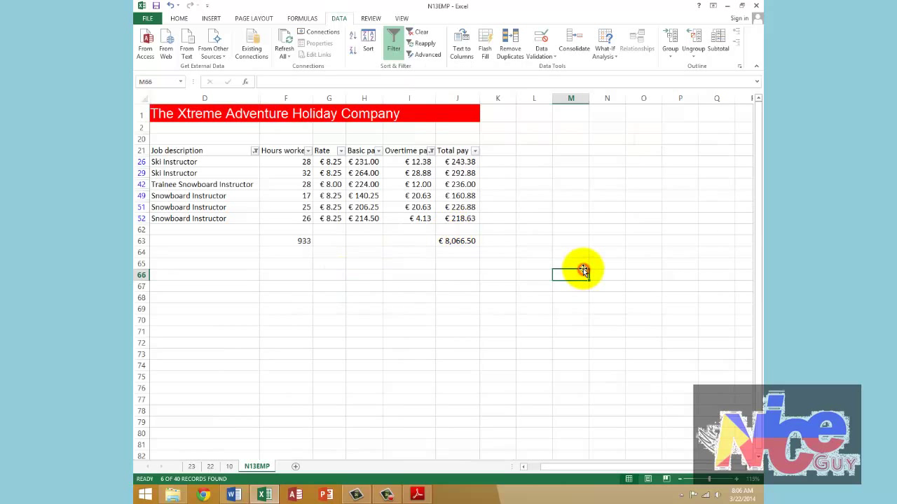
Switch to the question paper and review task 27's requirements for printing the extract with values on a single portrait page wide
{"action": "key", "text": "alt+Tab"}
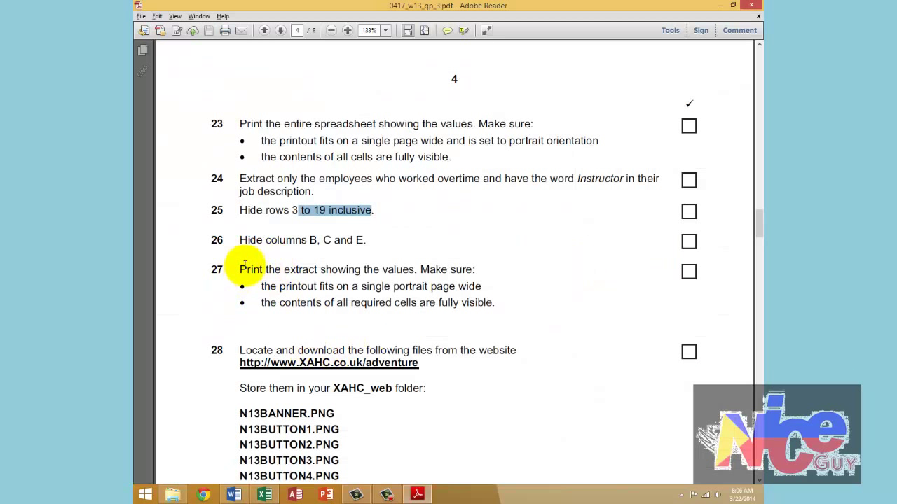
{"action": "left_click_drag", "start_coordinate": [242, 269], "coordinate": [406, 270]}
{"action": "left_click_drag", "start_coordinate": [279, 286], "coordinate": [481, 287]}
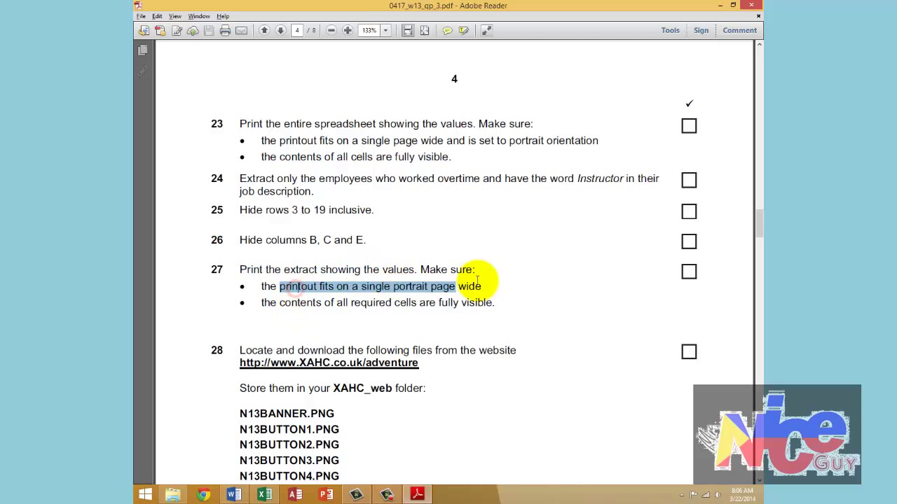
{"action": "left_click_drag", "start_coordinate": [279, 303], "coordinate": [475, 305]}
Return to the N13EMP workbook, review its print settings for the filtered extract, and go back to the sheet
{"action": "key", "text": "alt+Tab"}
{"action": "left_click", "coordinate": [364, 317]}
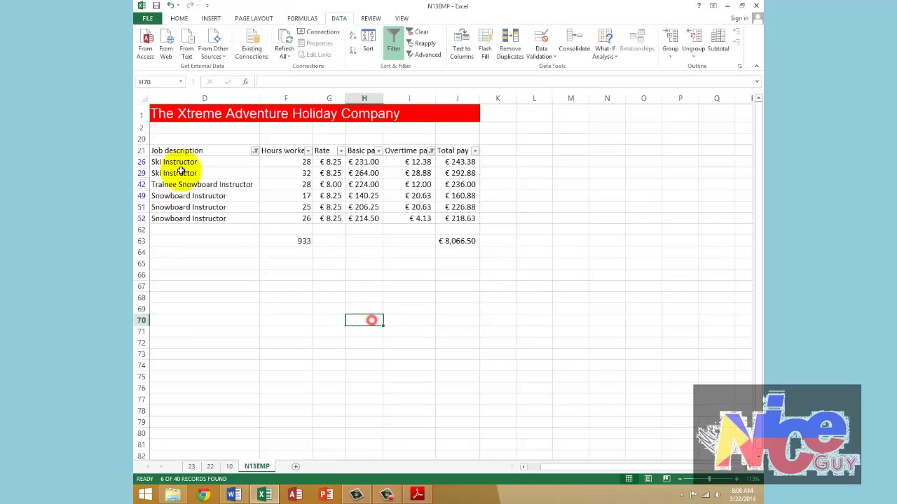
{"action": "left_click", "coordinate": [143, 23]}
{"action": "left_click", "coordinate": [152, 137]}
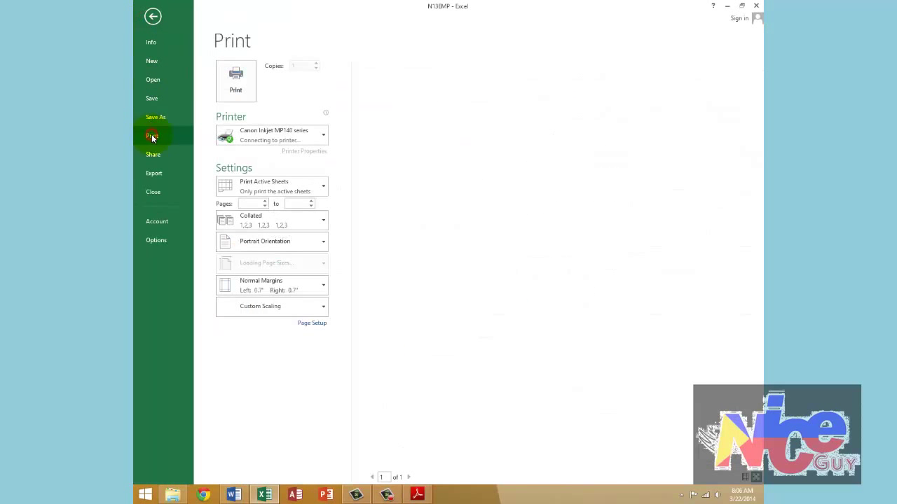
{"action": "left_click", "coordinate": [156, 18]}
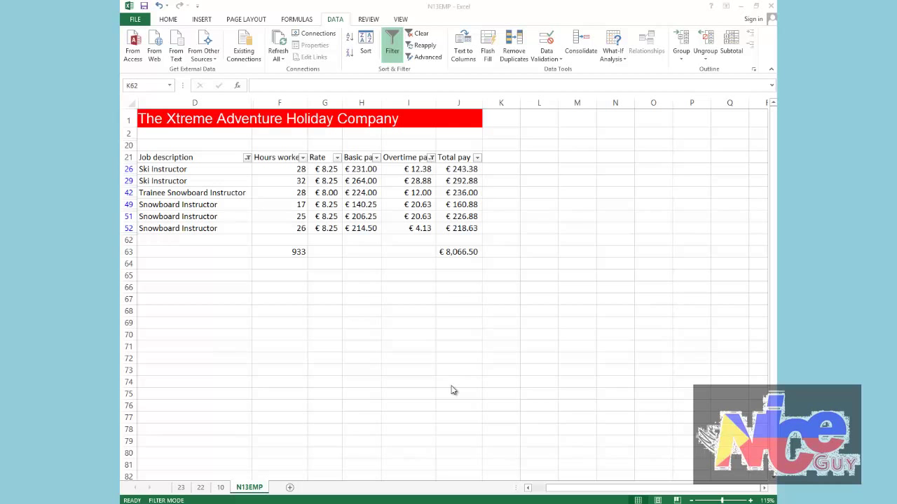
Switch to Chrome and look over the IGCSE ICT 0417 Mrniceguy Facebook page
{"action": "key", "text": "alt+Tab"}
{"action": "left_click", "coordinate": [280, 6]}
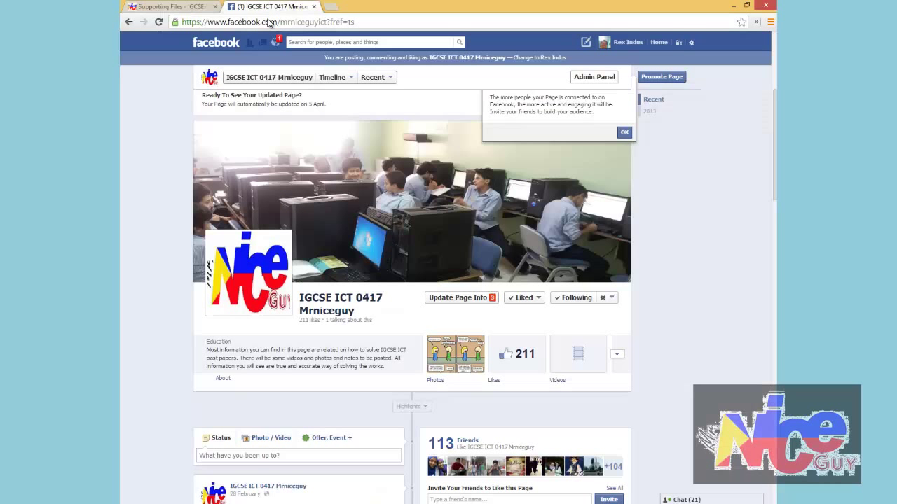
{"action": "scroll", "coordinate": [155, 260], "scroll_direction": "down", "scroll_amount": 1}
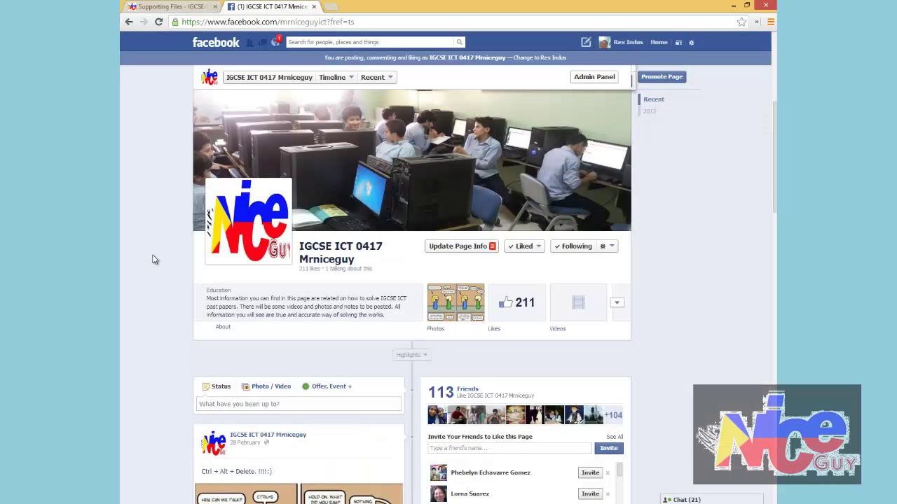
{"action": "scroll", "coordinate": [150, 255], "scroll_direction": "up", "scroll_amount": 3}
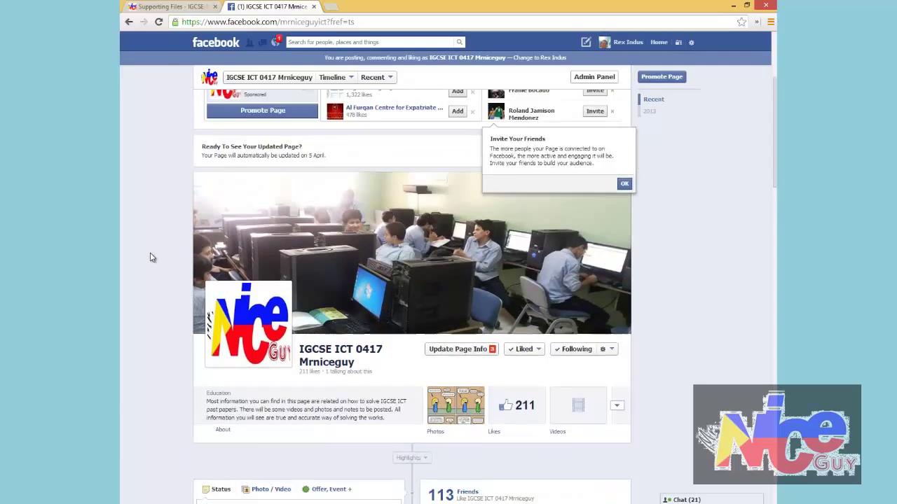
{"action": "scroll", "coordinate": [148, 242], "scroll_direction": "down", "scroll_amount": 5}
{"action": "scroll", "coordinate": [148, 242], "scroll_direction": "up", "scroll_amount": 5}
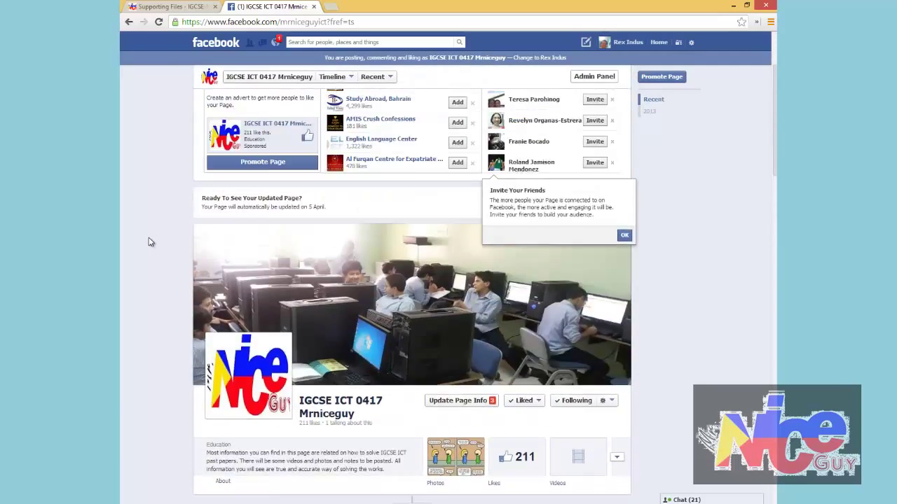
View the Supporting Files web page, including its address and its June and November 2013 file downloads
{"action": "left_click", "coordinate": [186, 6]}
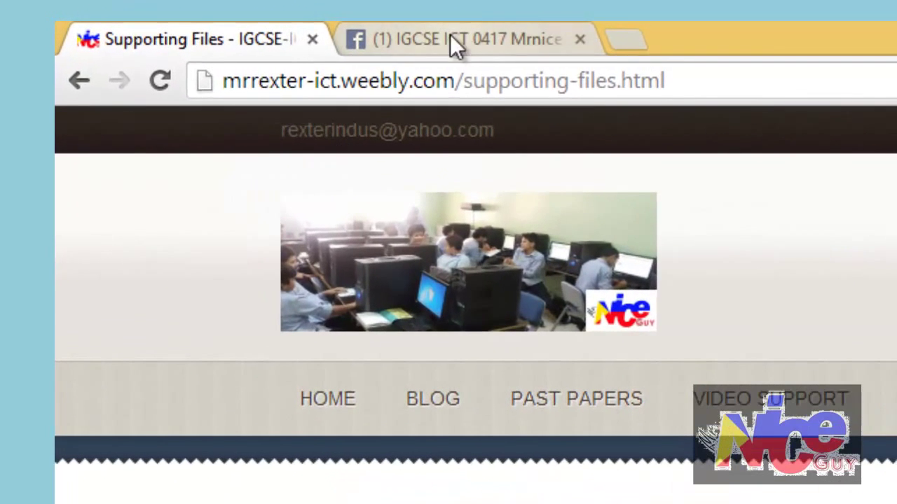
{"action": "left_click", "coordinate": [647, 80]}
{"action": "left_click", "coordinate": [683, 79]}
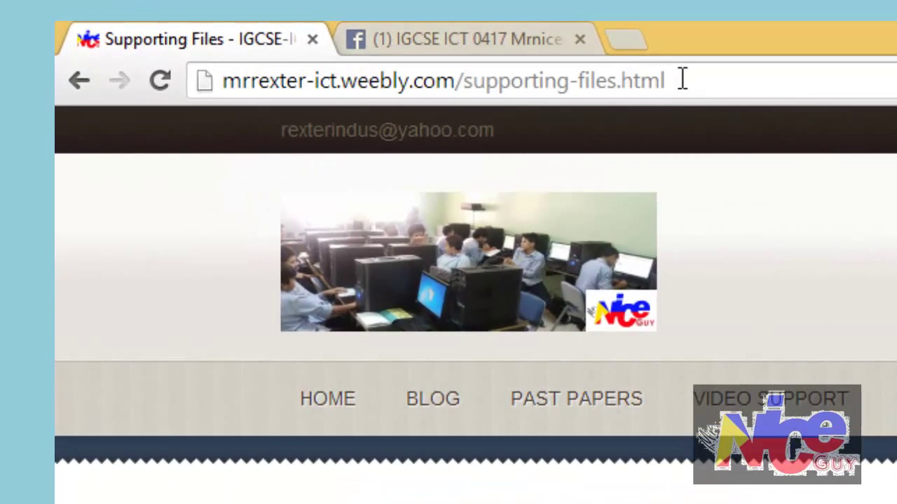
{"action": "scroll", "coordinate": [449, 351], "scroll_direction": "down", "scroll_amount": 10}
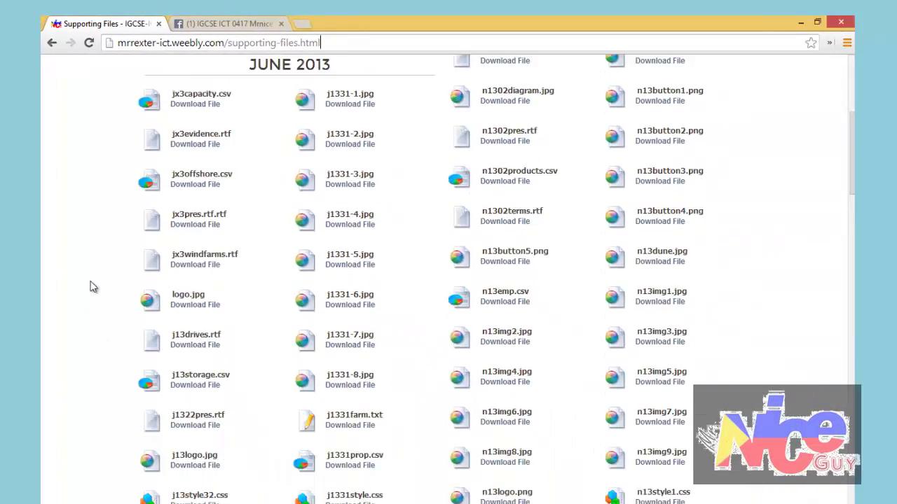
{"action": "scroll", "coordinate": [90, 288], "scroll_direction": "up", "scroll_amount": 5}
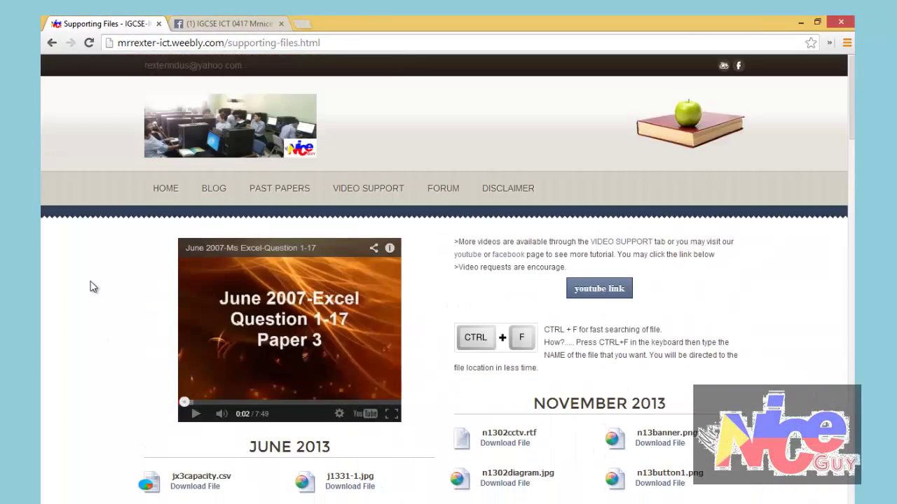